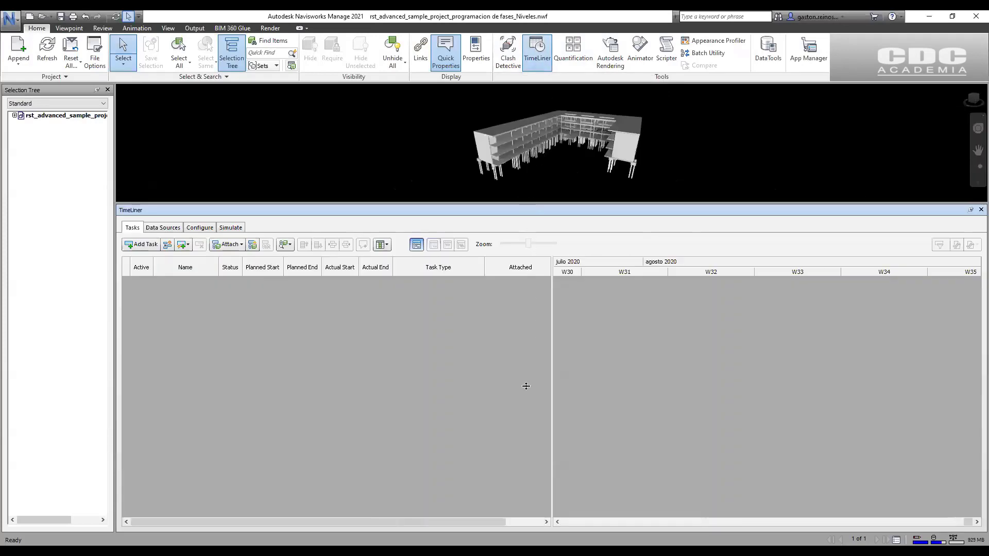
- Enlarge the TimeLiner area and add a first task named Fundaciones, followed by a blank task
left_click_drag(525, 411, 525, 412)
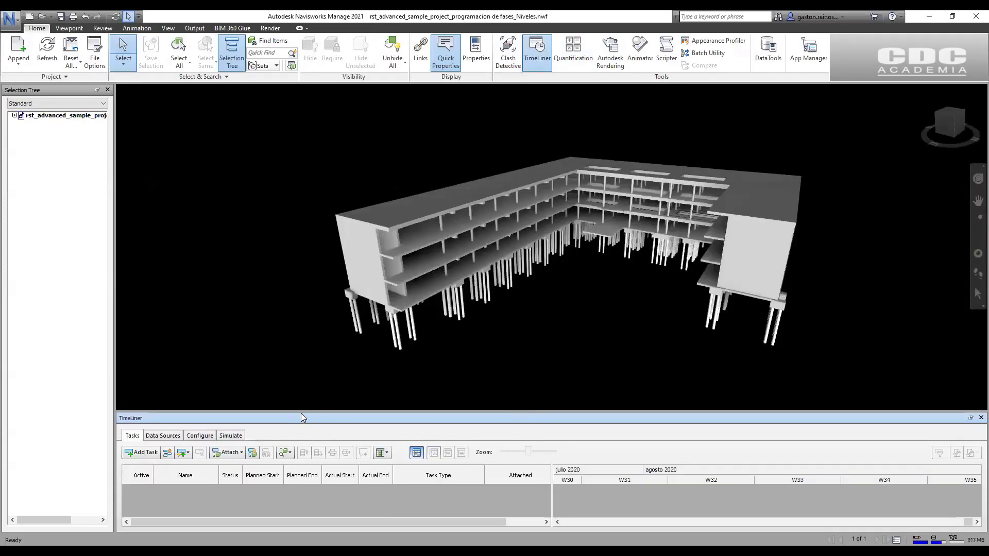
left_click_drag(301, 413, 303, 374)
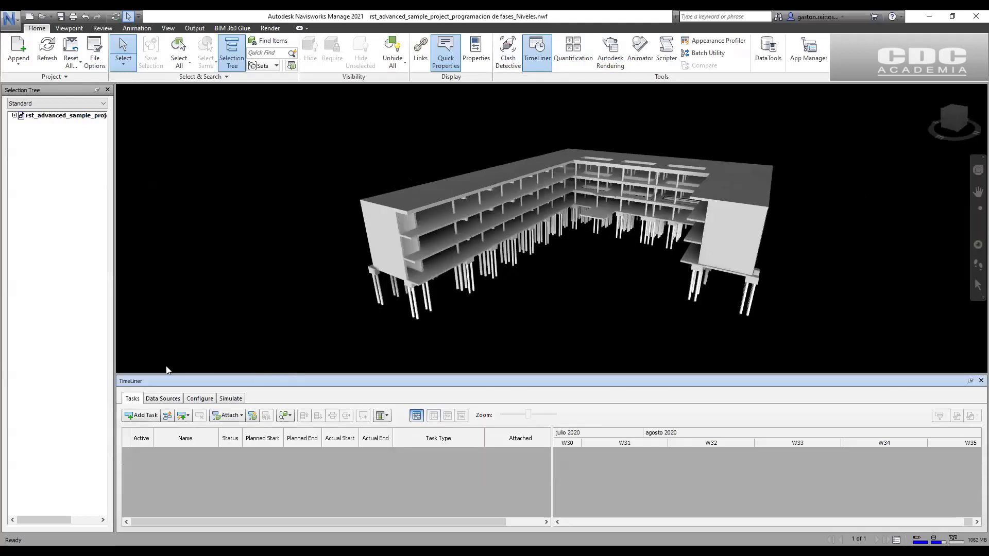
left_click(145, 416)
left_click(189, 452)
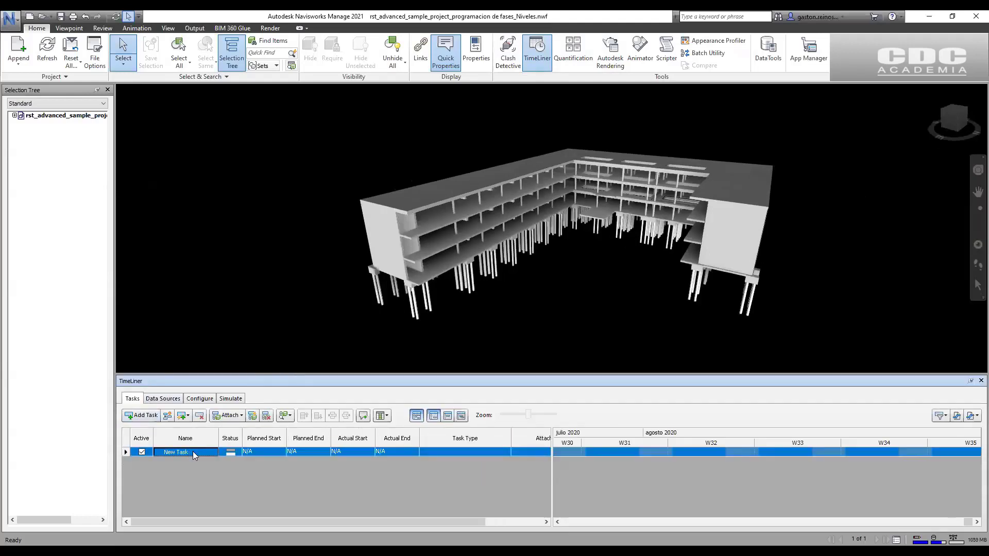
left_click(193, 453)
type("Ni")
key("Return")
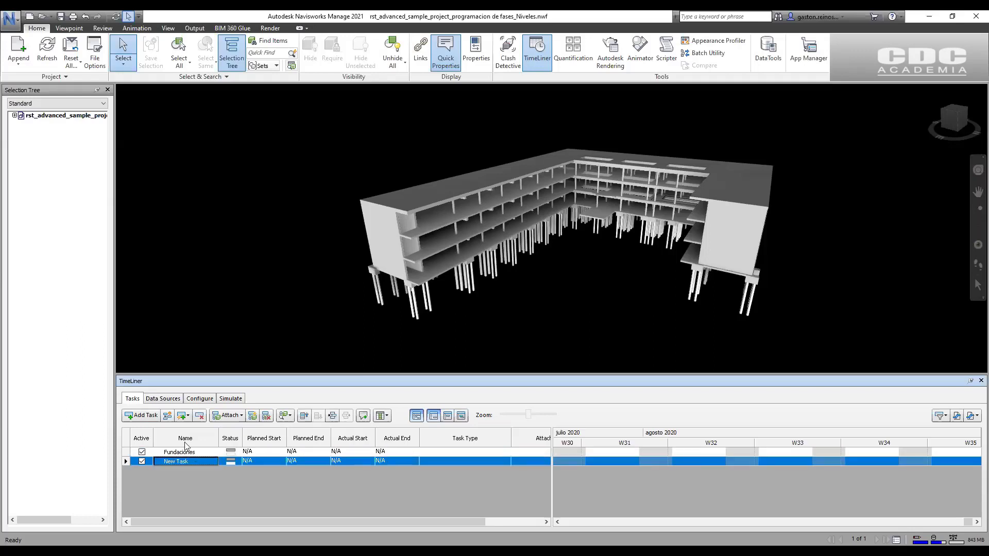
- Add another task and name the two tasks below Fundaciones Nivel1 and Nivel2
left_click(147, 416)
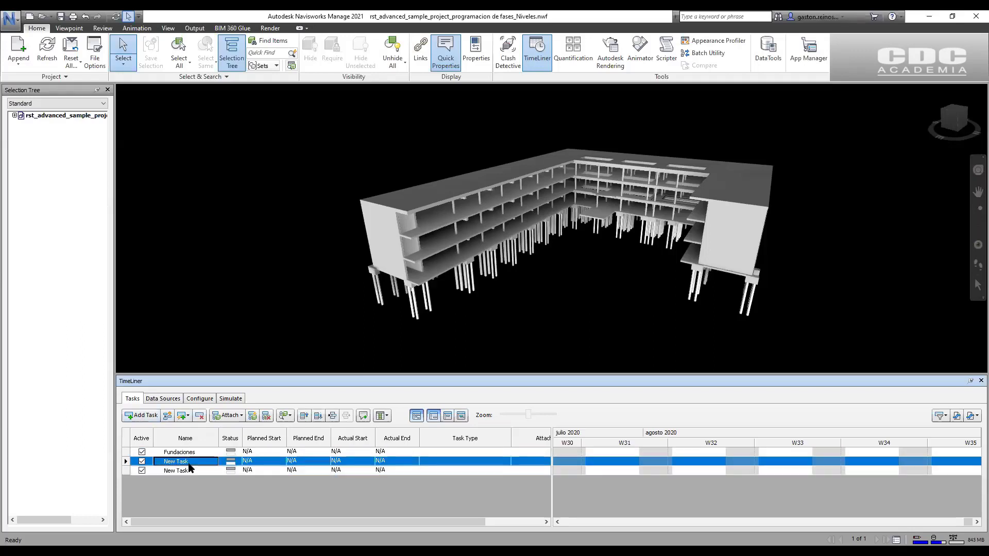
double_click(193, 462)
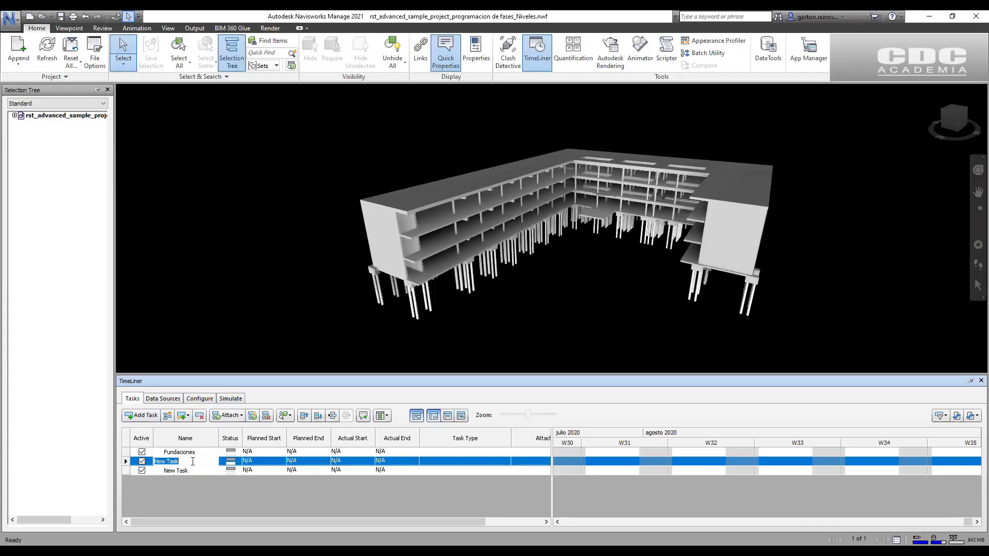
type("Nv")
double_click(180, 470)
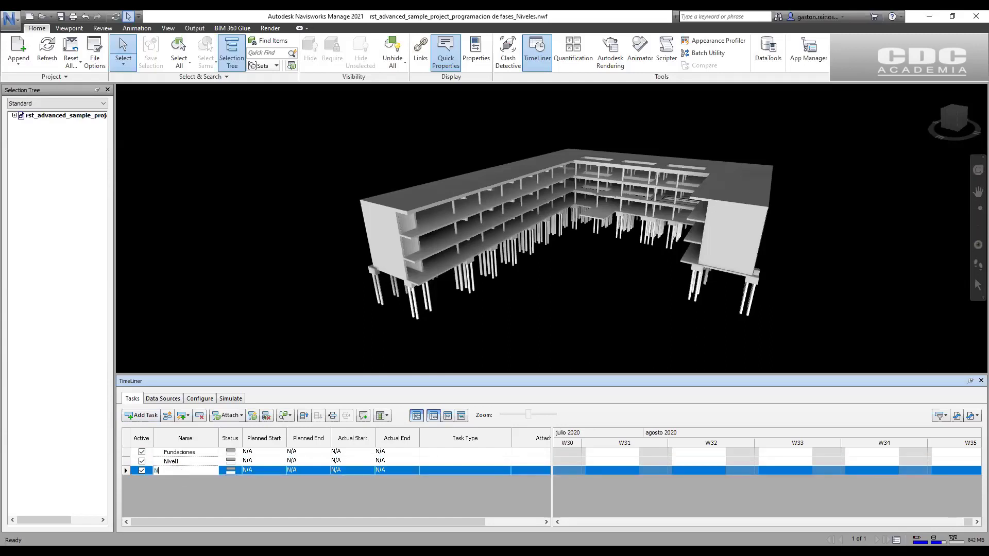
type("Nivel2")
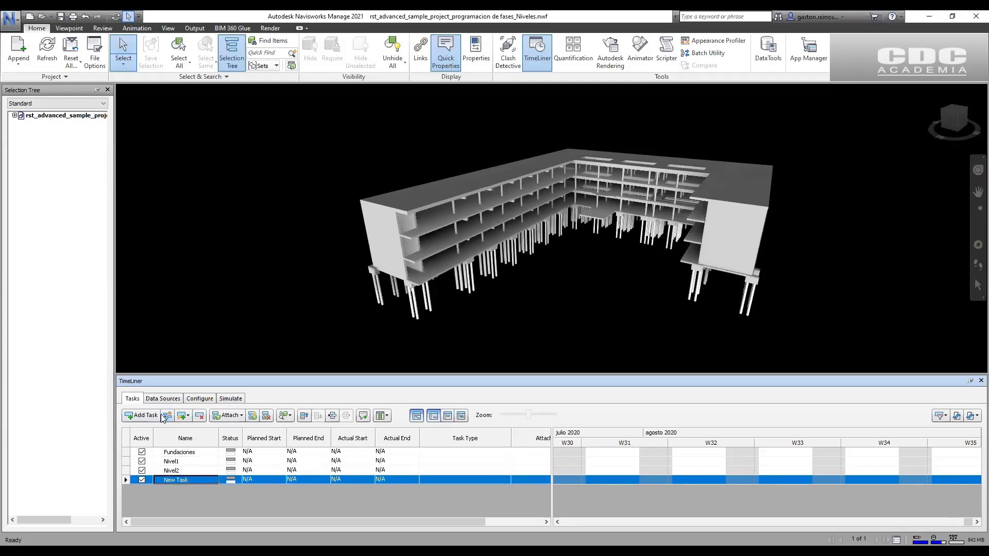
- Add two more tasks below Nivel2 and name the first of them Nivel3
left_click(139, 416)
left_click(139, 417)
left_click(195, 481)
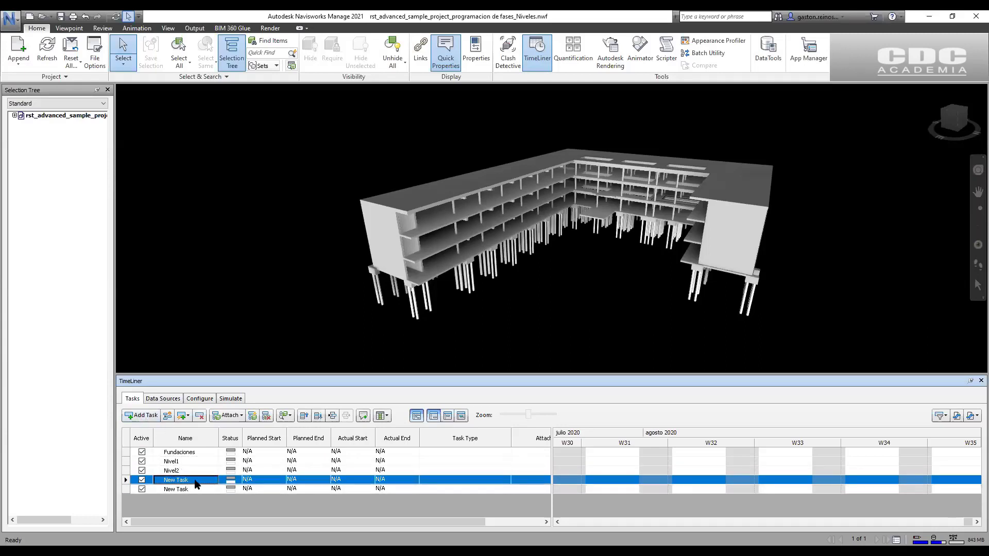
type("Nivel3")
key("Return")
- Widen the Selection Tree and switch the task table to the Basic column set
left_click_drag(127, 163, 180, 162)
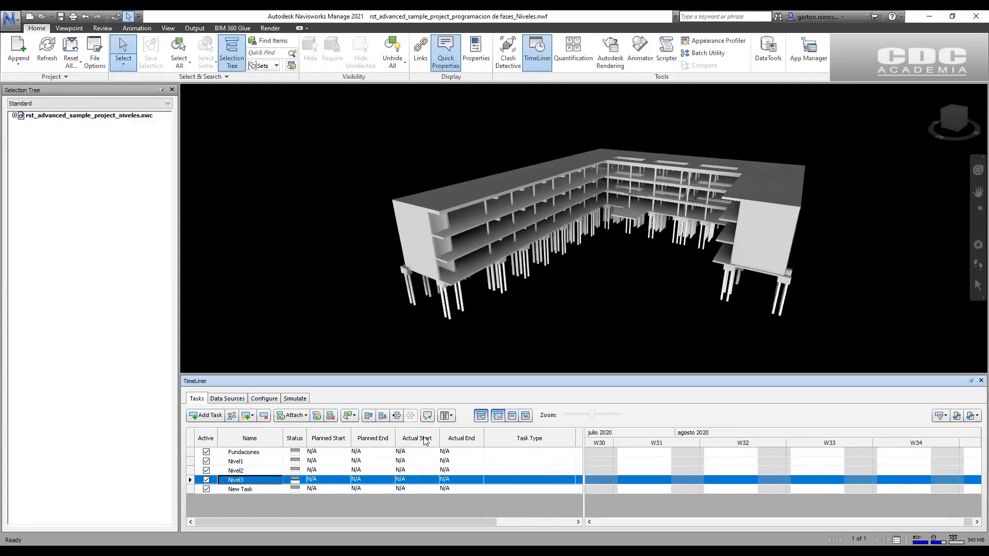
left_click(436, 453)
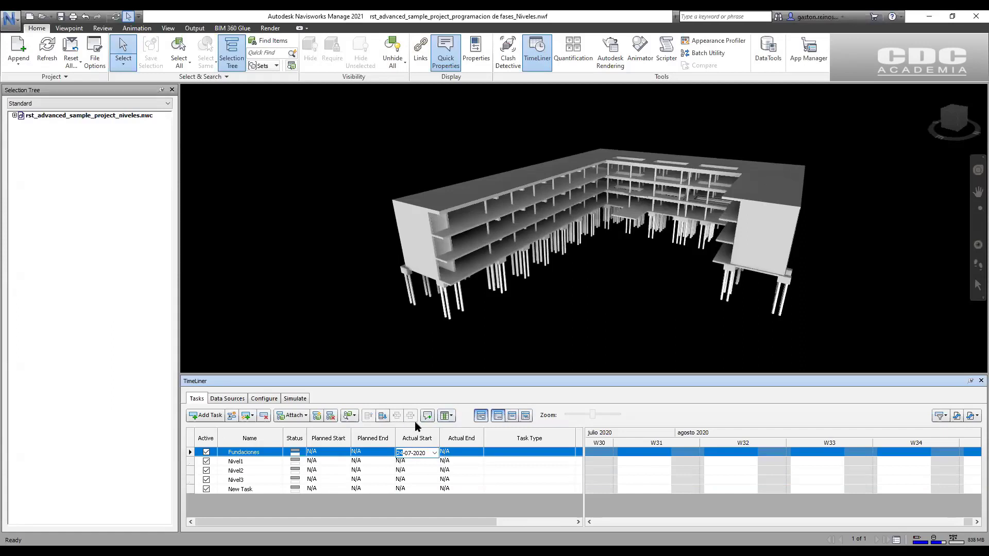
left_click(451, 417)
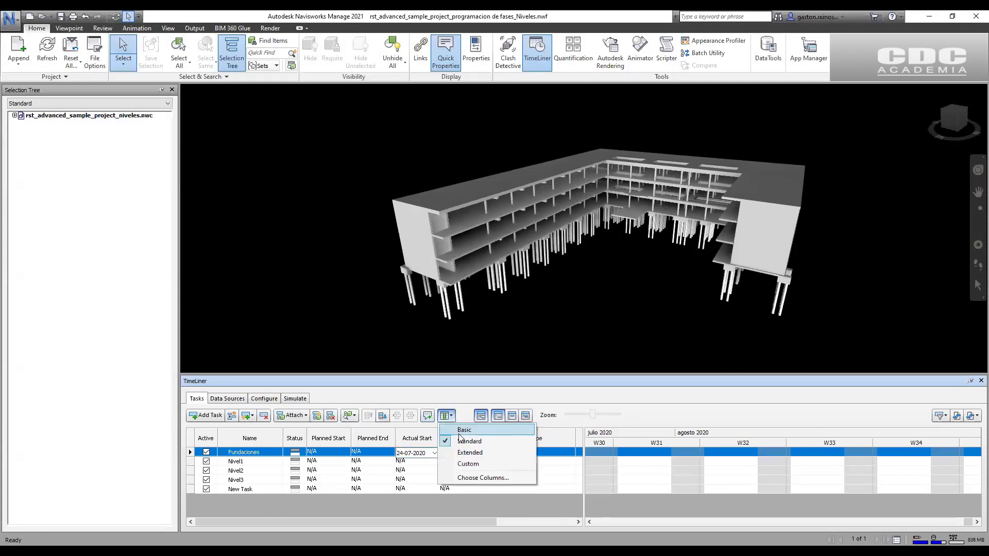
left_click(464, 431)
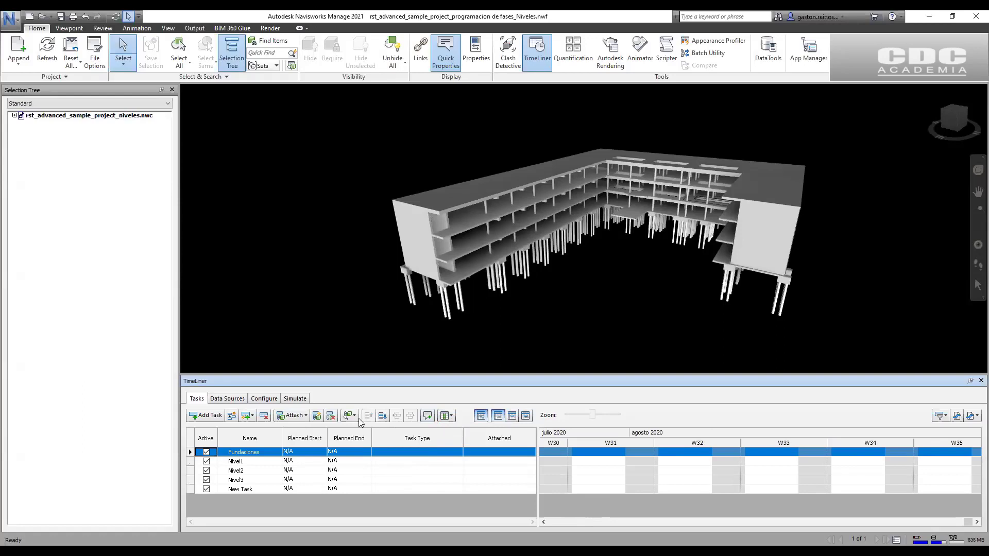
- Set the Fundaciones task's planned start to 24-07-2020 and planned end to 25-07-2020
left_click(324, 454)
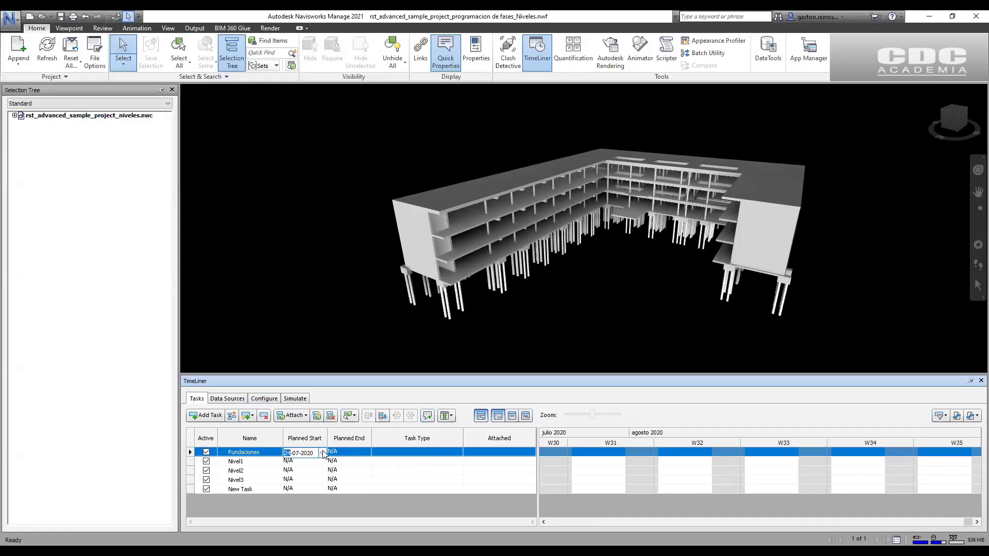
left_click(367, 455)
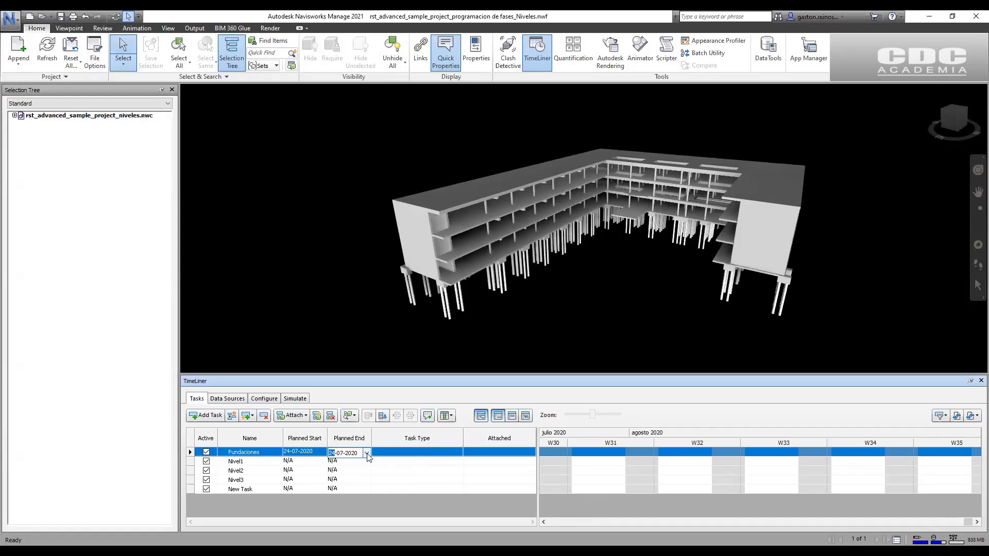
left_click(367, 454)
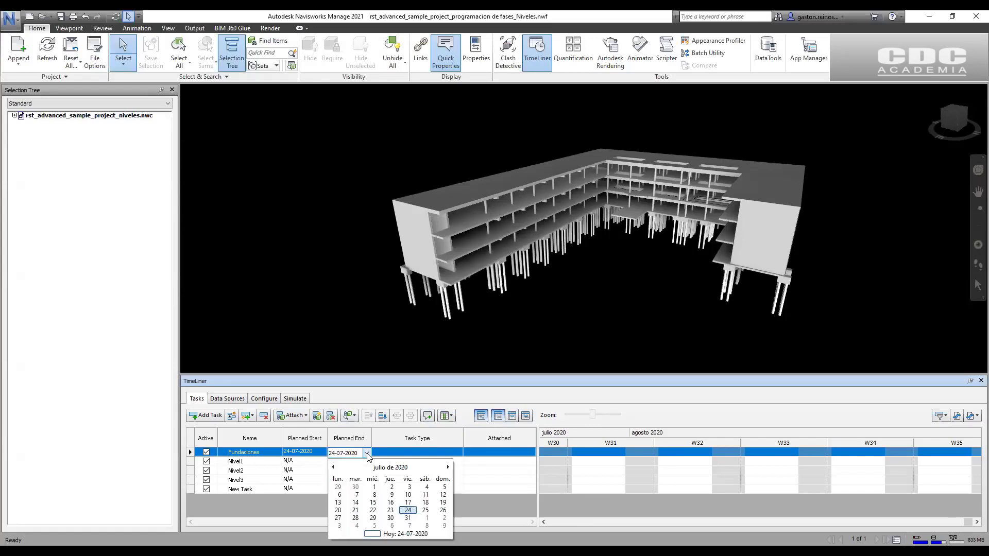
left_click(430, 511)
- Set the Nivel1 task's planned start to 25-07-2020 and planned end to 26-07-2020
left_click(323, 462)
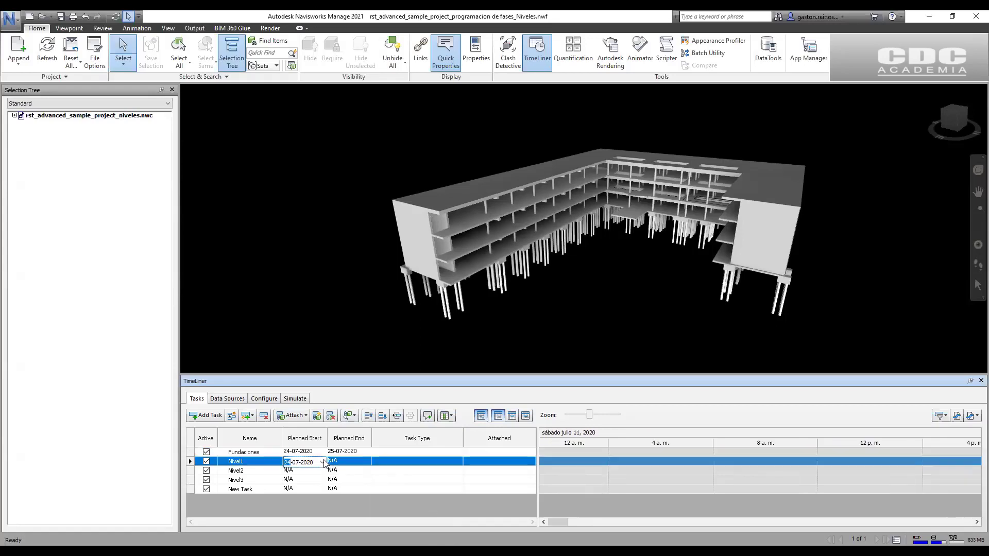
left_click(323, 463)
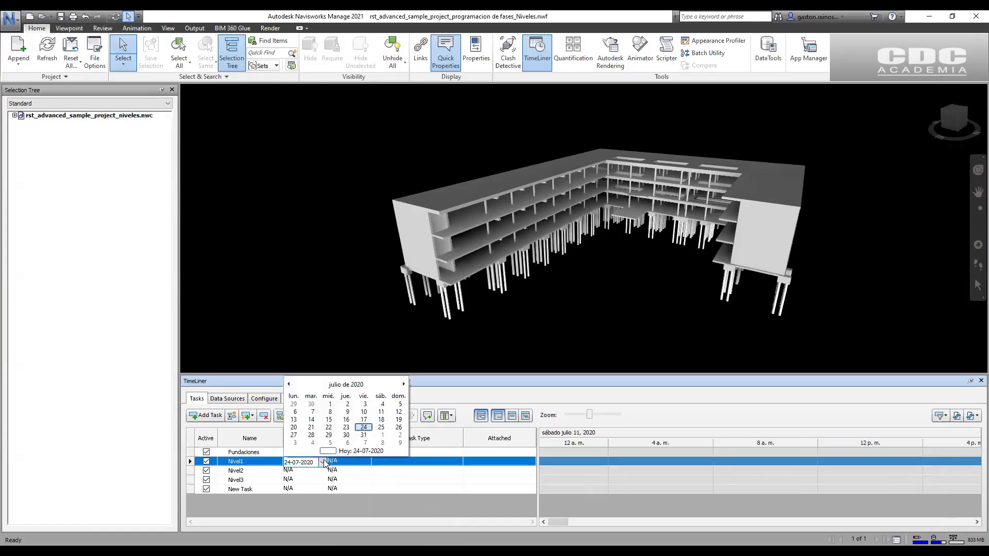
left_click(380, 427)
left_click(370, 464)
left_click(367, 462)
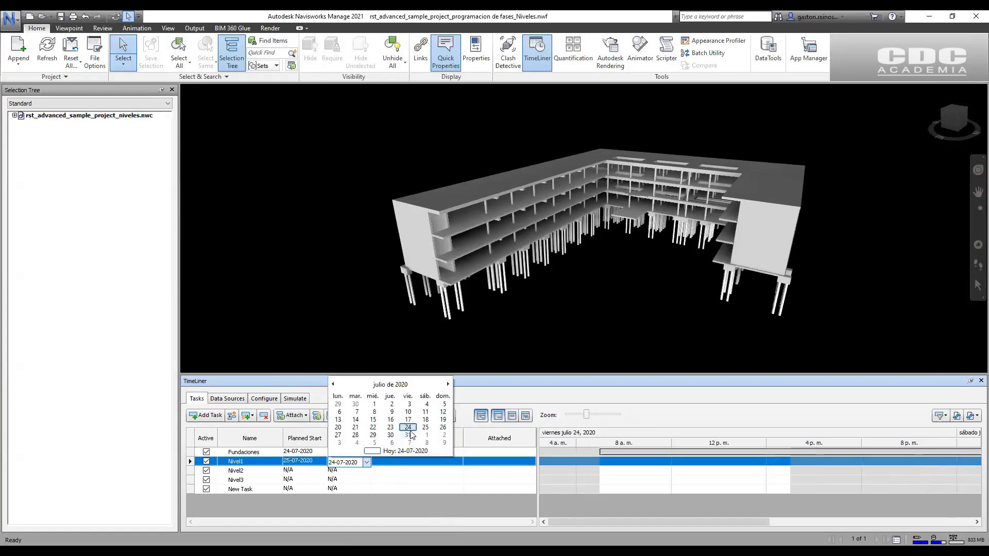
left_click(442, 432)
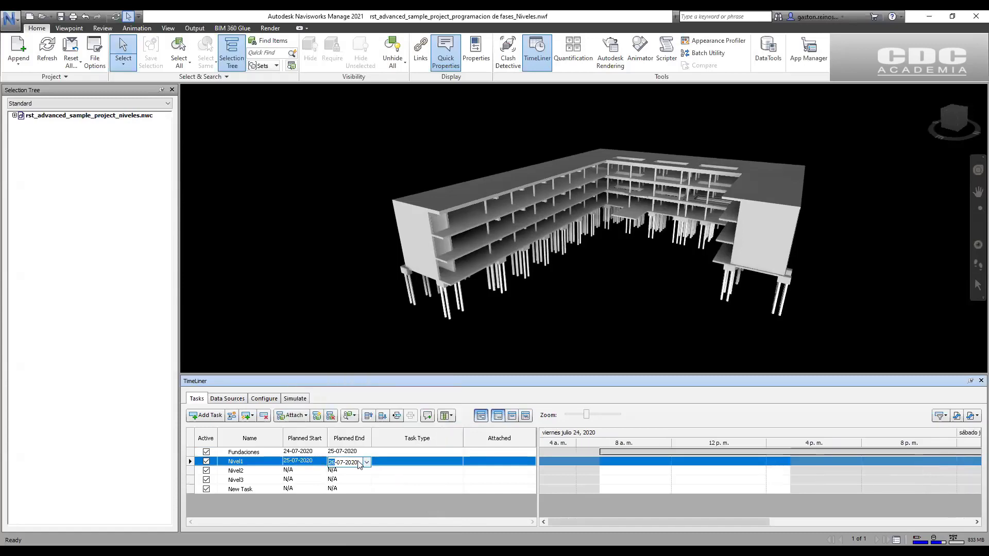
- Set the Nivel2 task's planned start to 26-07-2020 and planned end to 27-07-2020
left_click(325, 471)
left_click(322, 472)
left_click(399, 437)
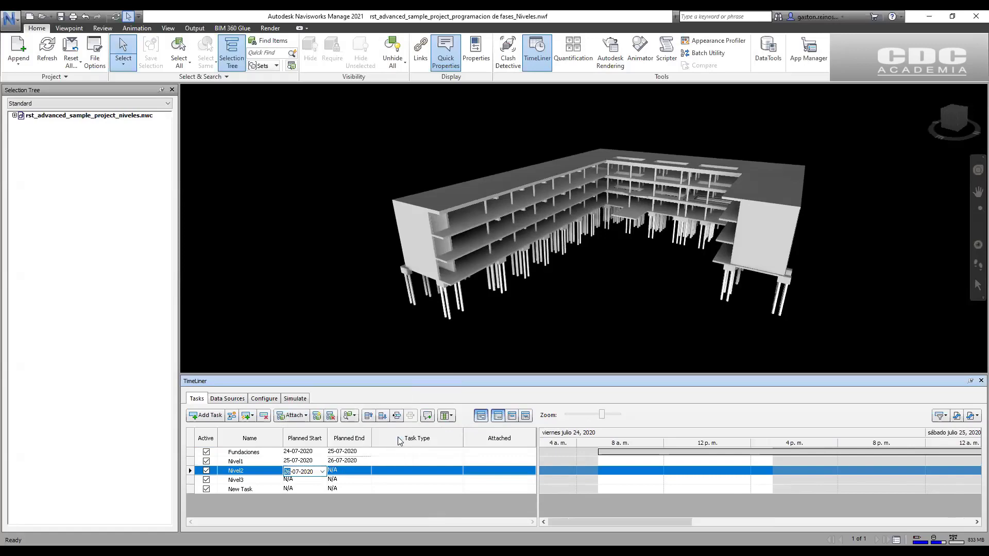
left_click(370, 473)
left_click(339, 450)
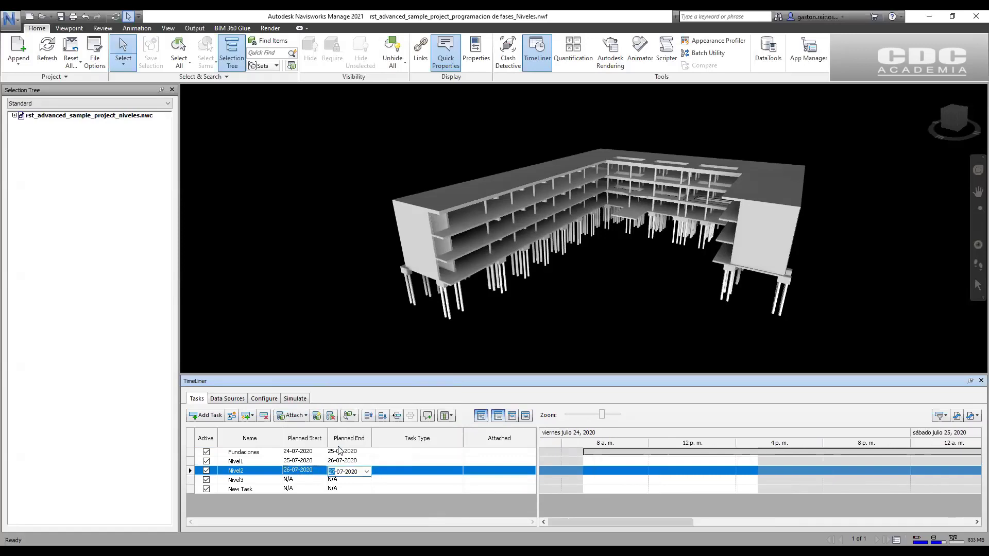
- Set the Nivel3 task's planned start to 27-07-2020 and planned end to 28-07-2020
left_click(317, 479)
left_click(322, 481)
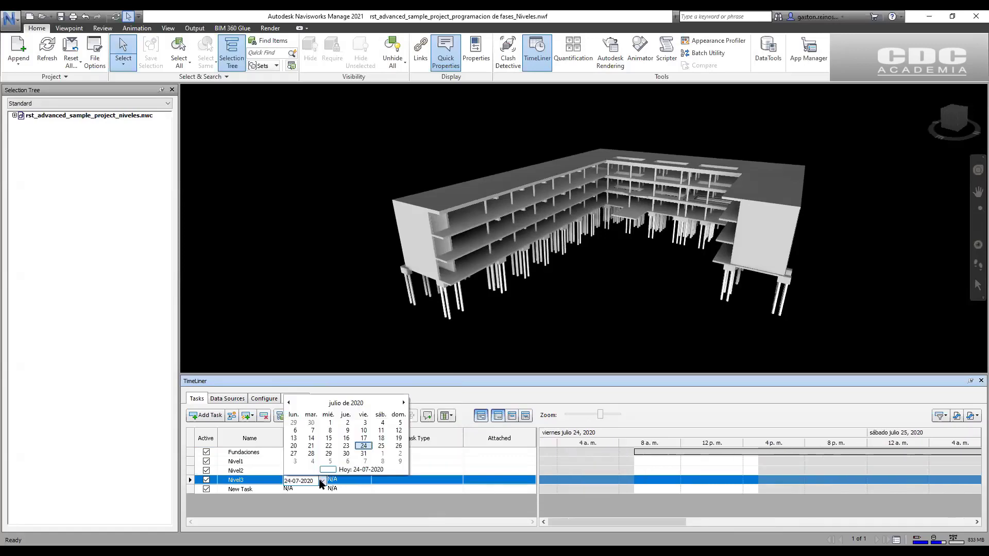
left_click(294, 453)
left_click(353, 481)
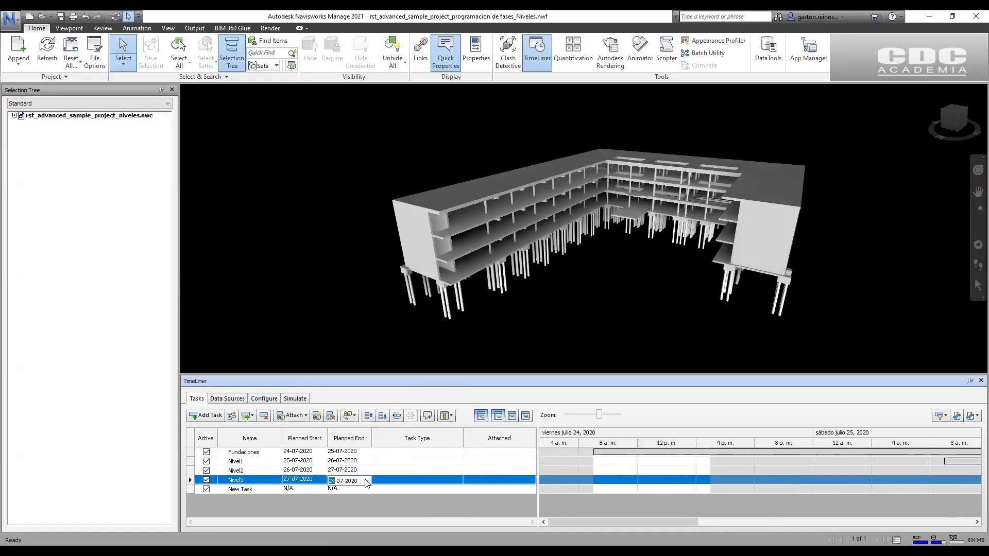
left_click(367, 481)
left_click(356, 454)
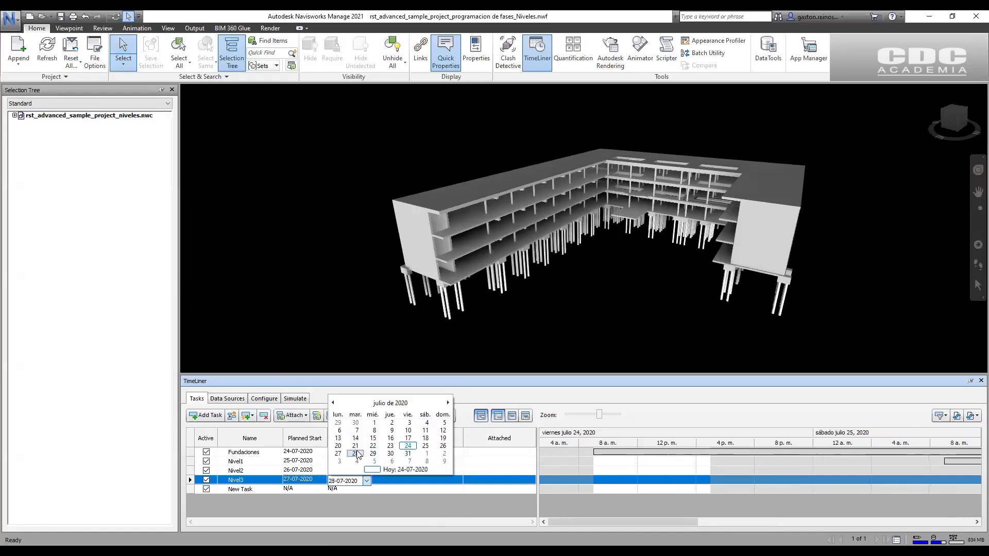
- Set the unnamed last task's planned start to 29-07-2020 and planned end to 30-07-2020
left_click(316, 489)
left_click(321, 490)
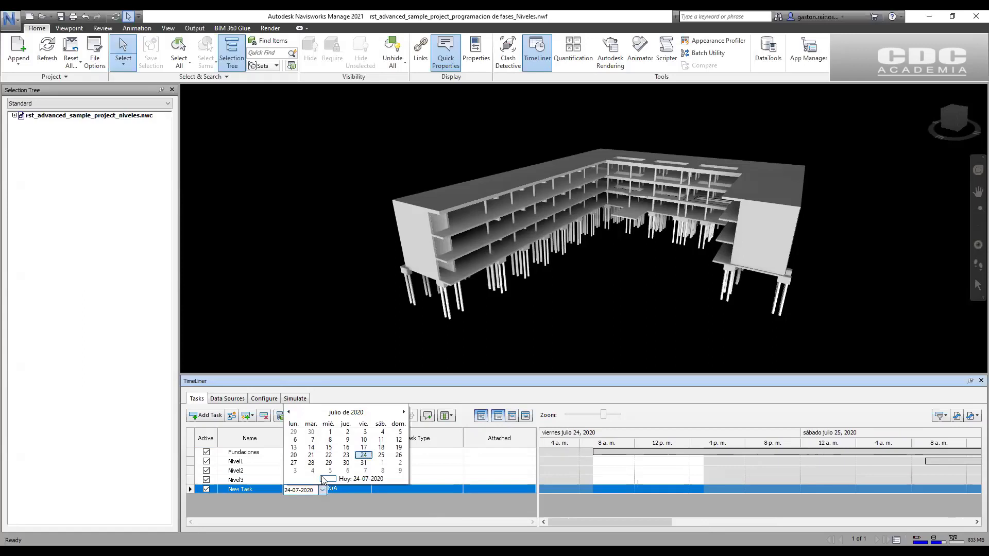
left_click(328, 463)
left_click(364, 490)
left_click(367, 491)
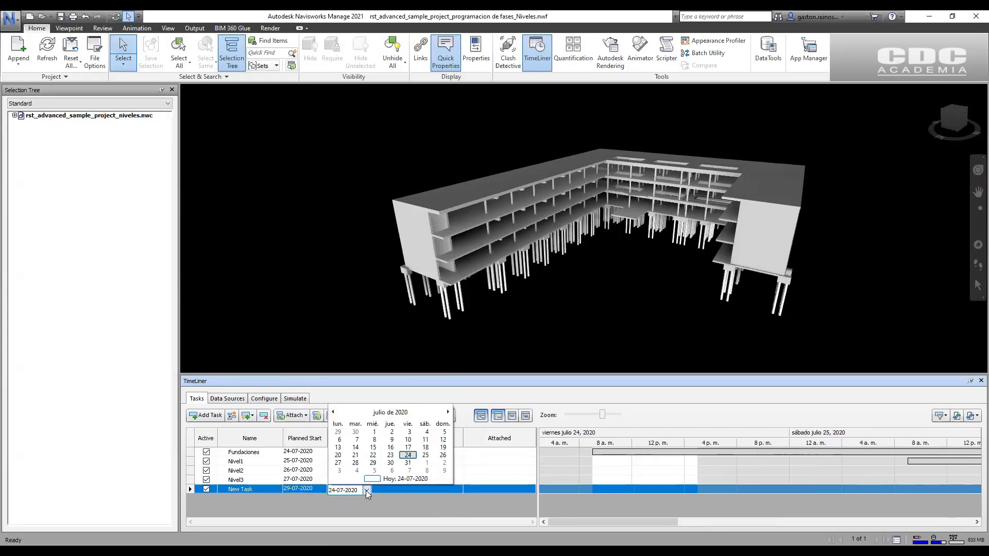
left_click(390, 462)
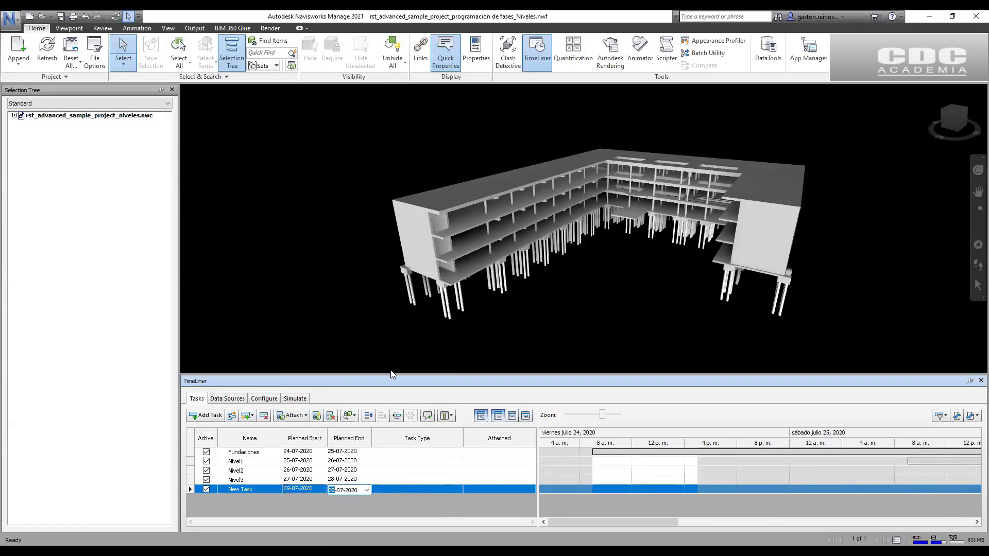
- Hide the Gantt chart and make the TimeLiner area taller
left_click(525, 416)
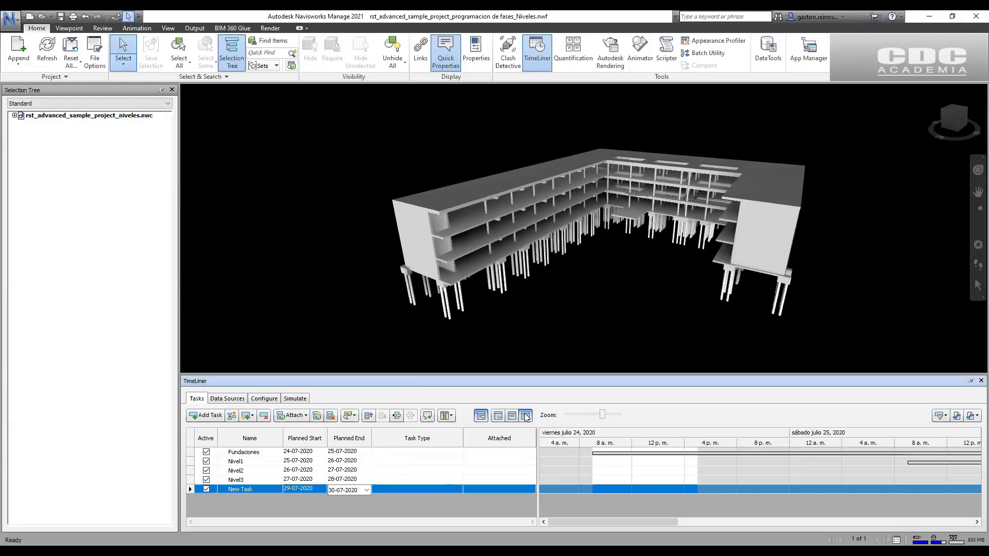
left_click(481, 415)
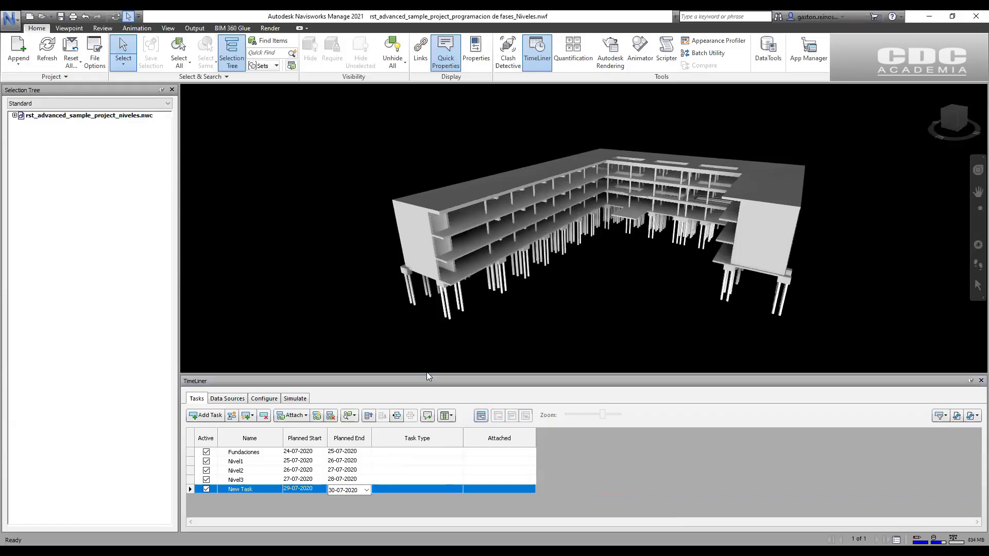
left_click_drag(426, 372, 427, 345)
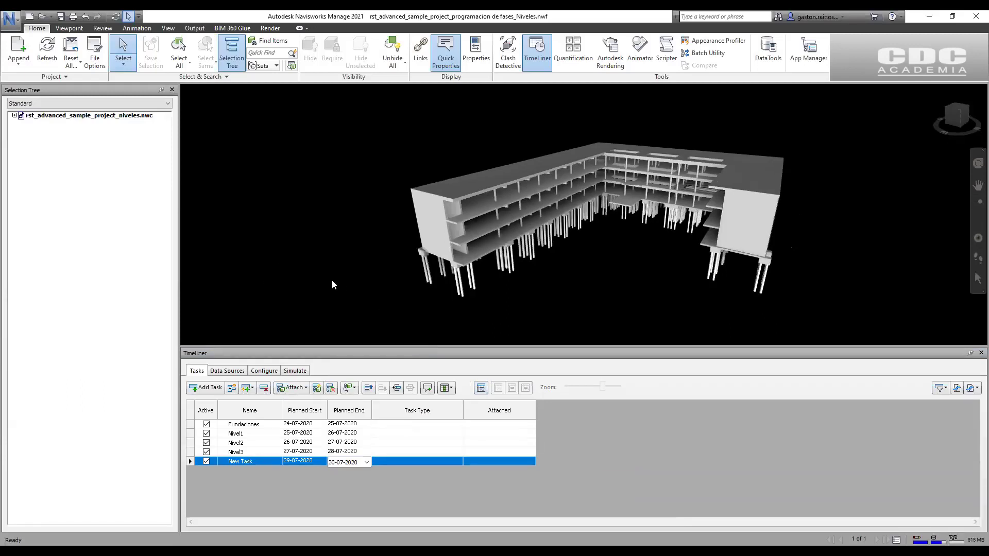
- Rename the last task as Cubierta
left_click(266, 462)
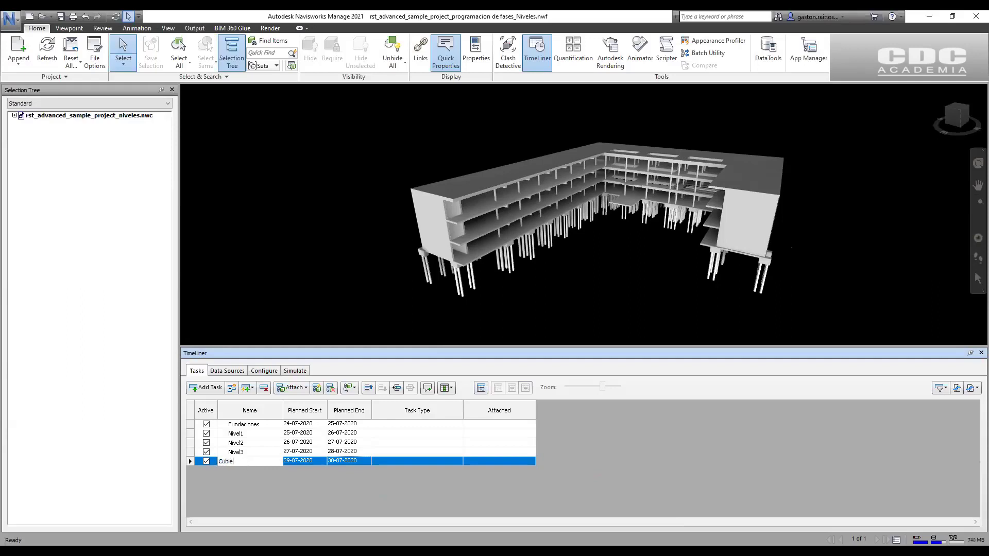
key("Return")
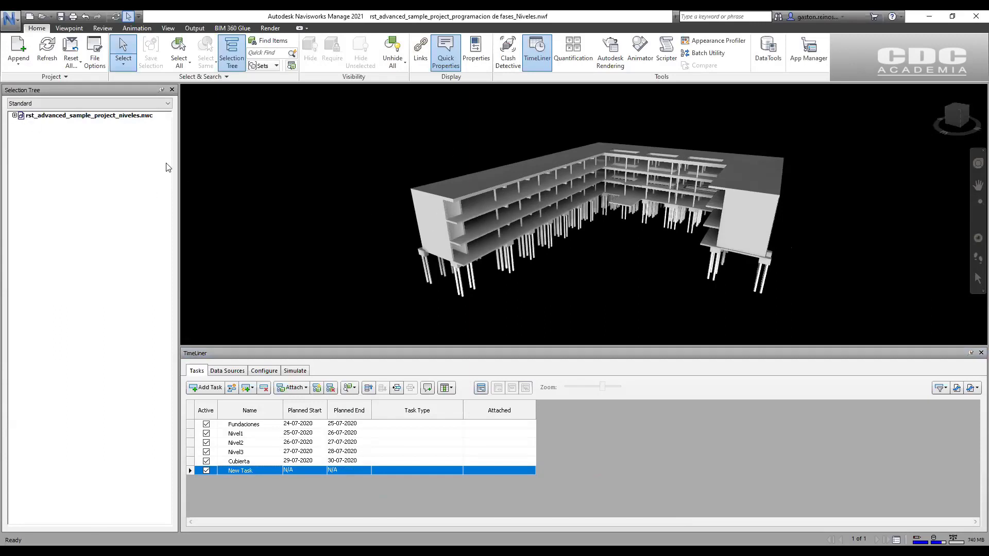
- Widen the Selection Tree slightly and expand the rst_advanced_sample_project_niveles.nwc model into its levels
left_click_drag(179, 174, 193, 173)
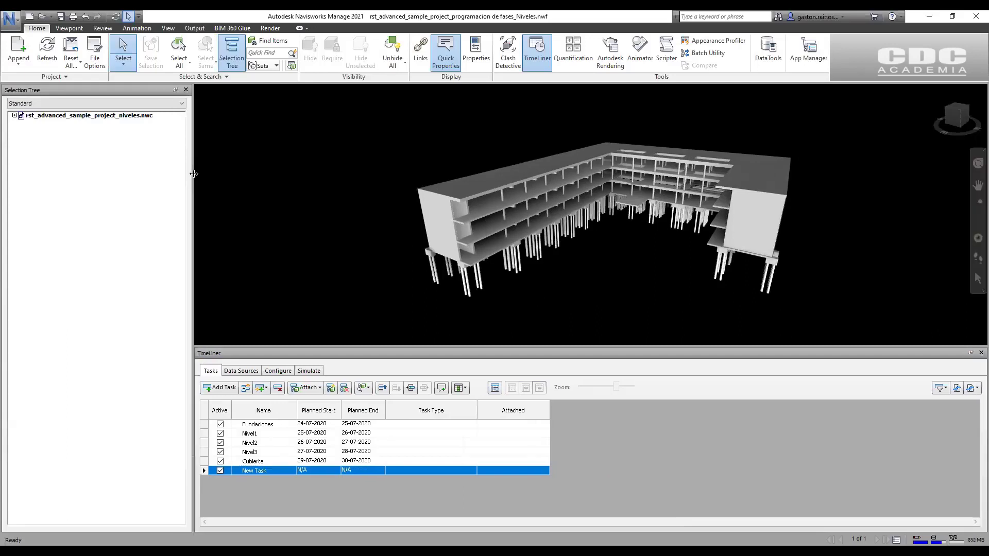
left_click(15, 115)
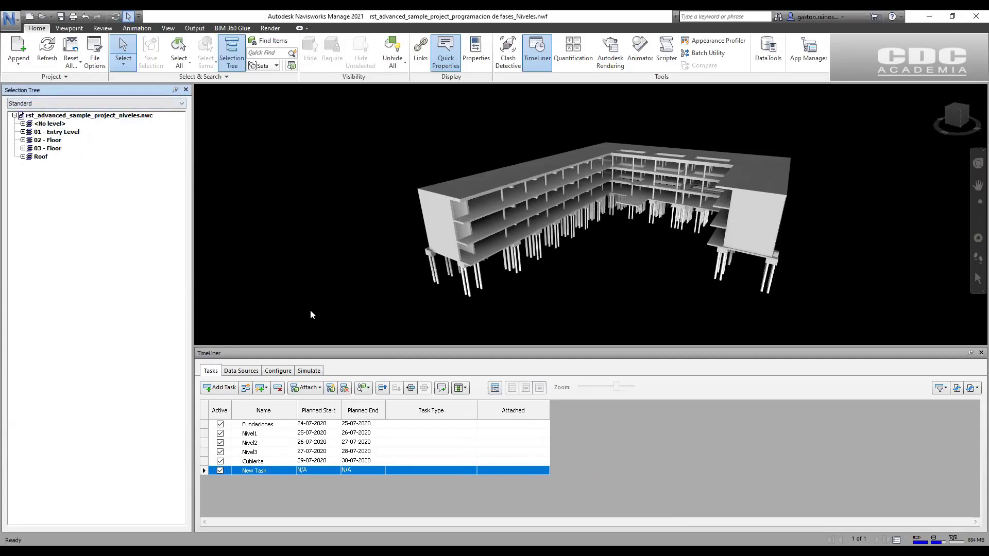
- Attach the Structural Foundations of 01 - Entry Level to the Fundaciones task
left_click(23, 131)
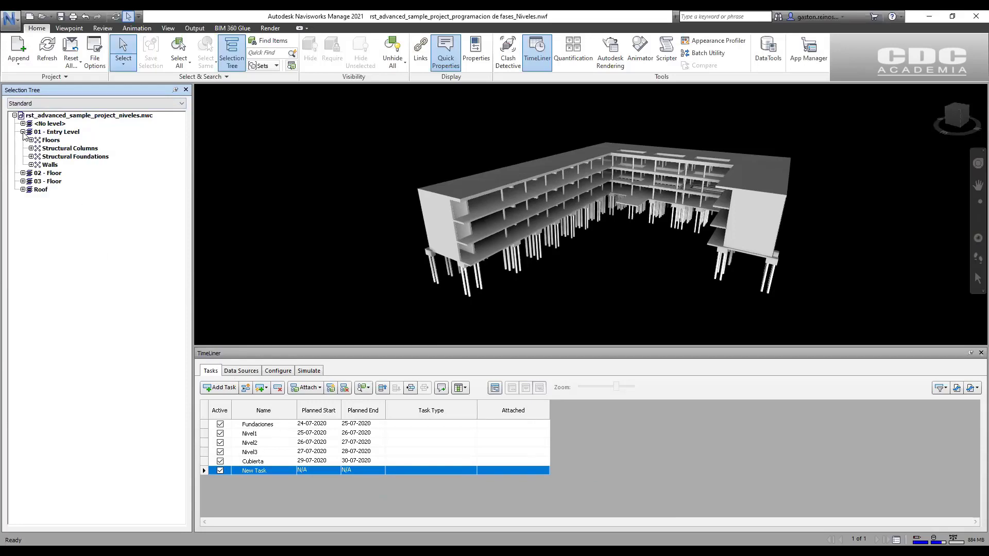
left_click(72, 157)
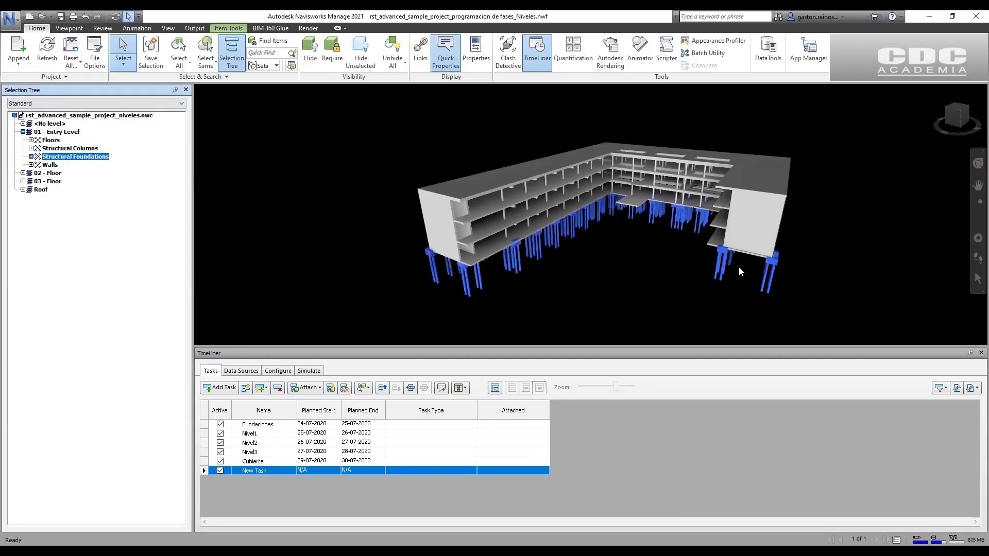
middle_click_drag(593, 251, 546, 223)
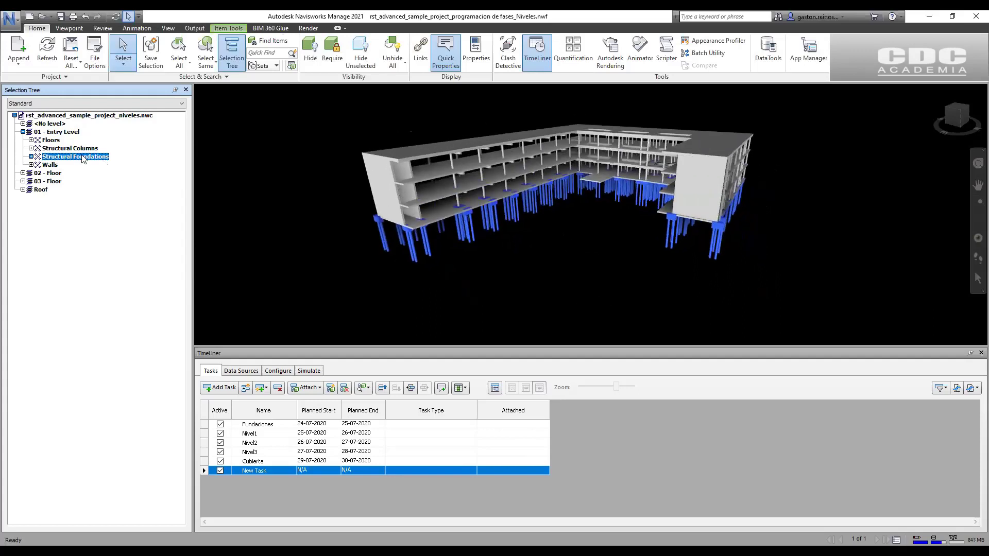
left_click_drag(84, 158, 260, 431)
- Attach the Floors, Structural Columns and Walls of 01 - Entry Level together to the Nivel1 task
left_click(51, 140)
left_click(57, 149, "ctrl")
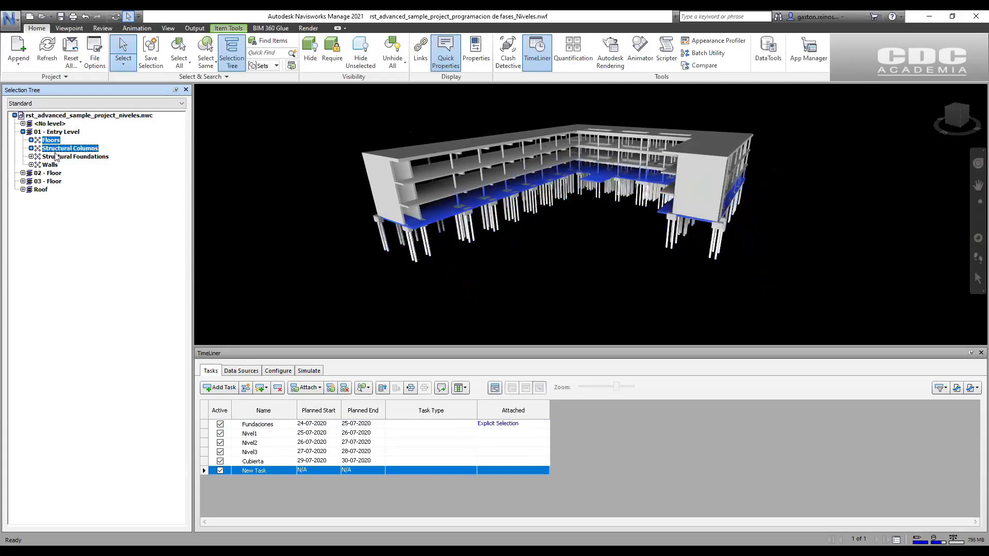
left_click(55, 165, "ctrl")
left_click_drag(58, 142, 251, 452)
- Attach the 03 - Floor level to the Nivel3 task and the Roof level to the Cubierta task
left_click(56, 173)
left_click_drag(55, 181, 249, 462)
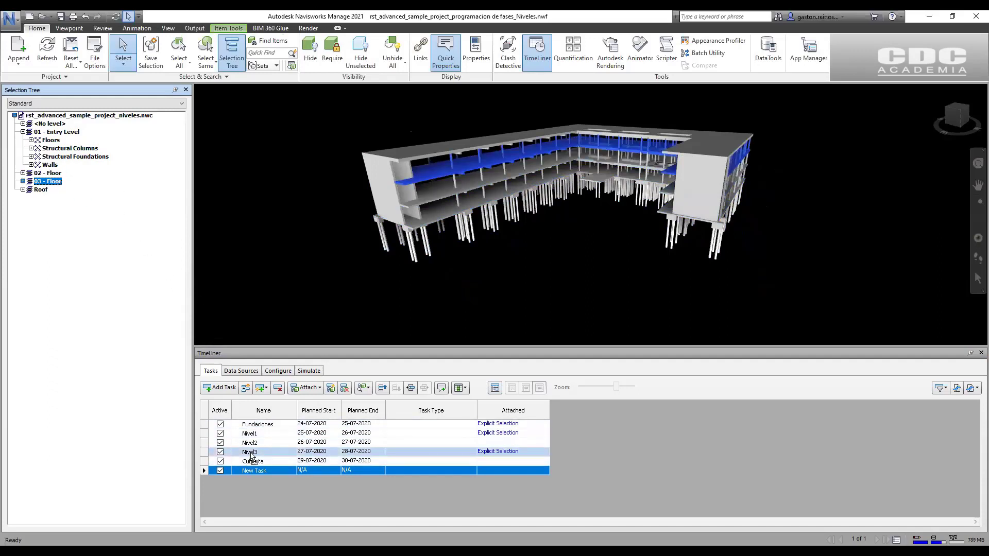
left_click(41, 191)
left_click_drag(41, 192, 254, 463)
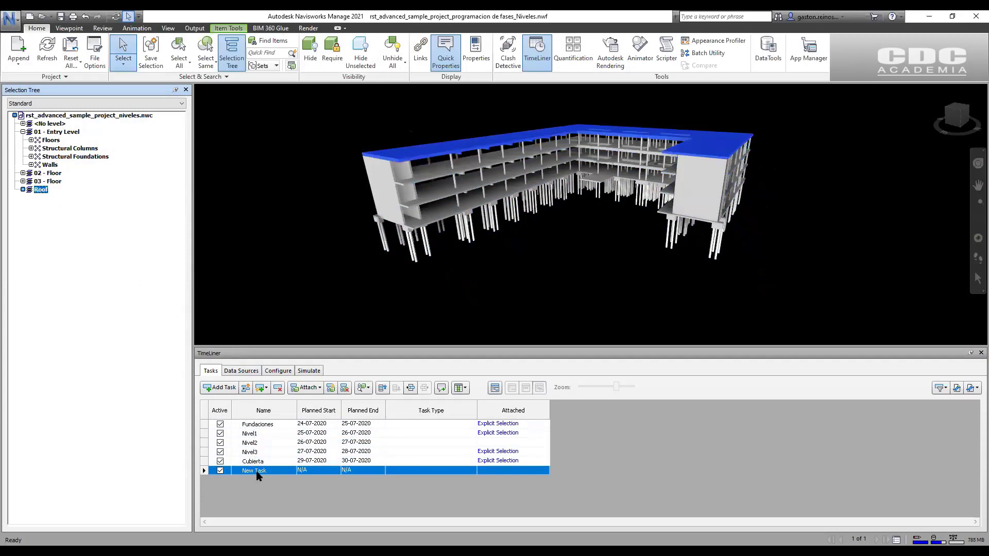
- Delete the undated New Task row and attach the 02 - Floor level to the Nivel2 task
left_click(278, 389)
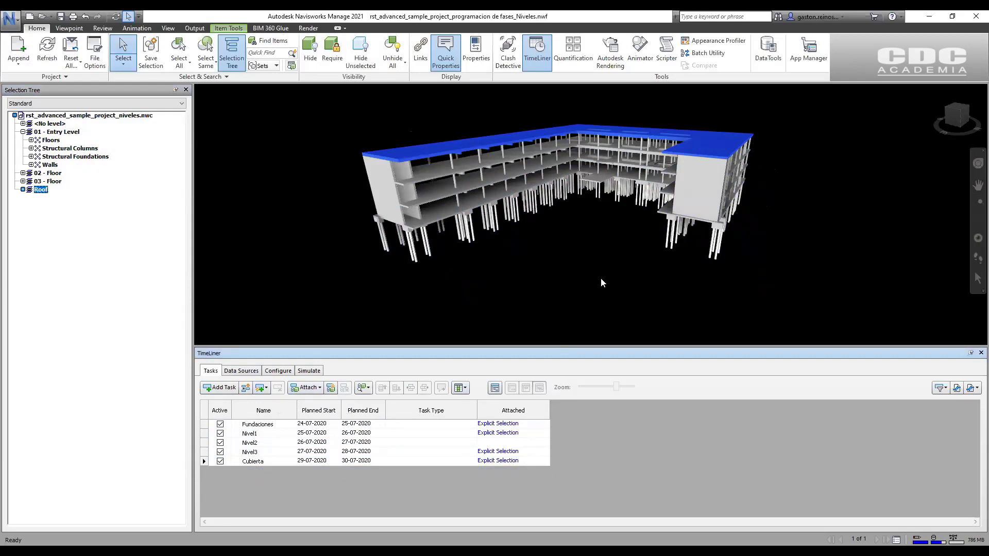
left_click(261, 444)
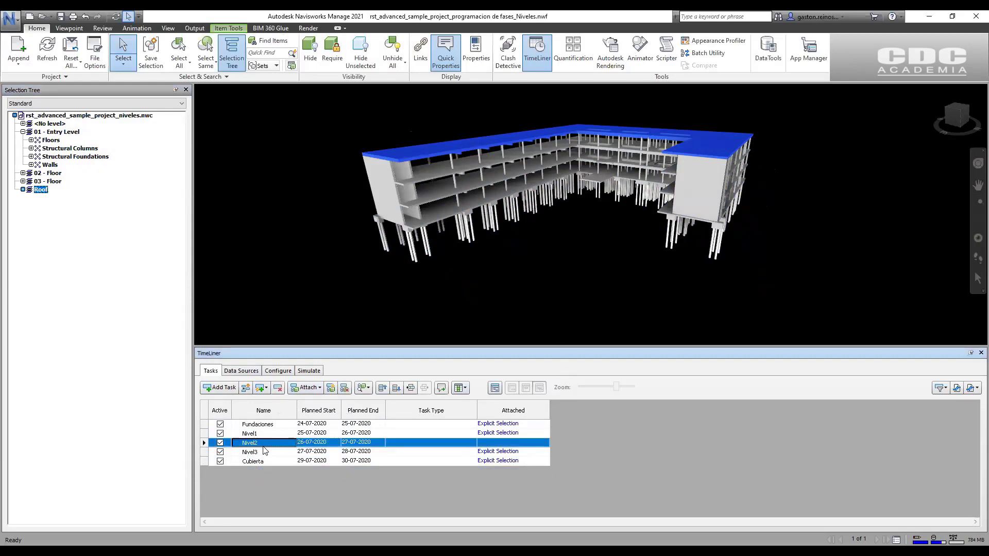
left_click_drag(42, 174, 241, 452)
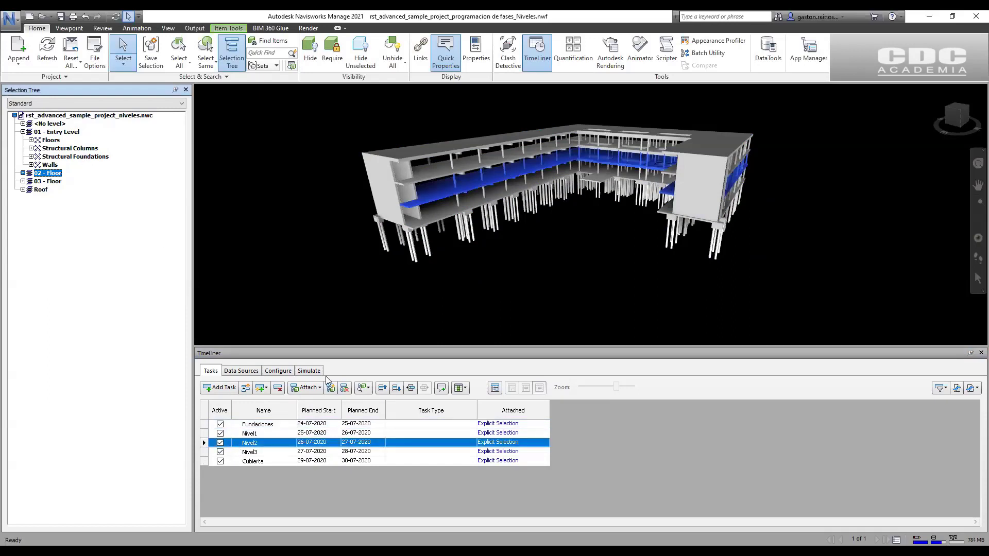
- Check the model elements attached to each task, from Fundaciones through Cubierta
left_click(507, 424)
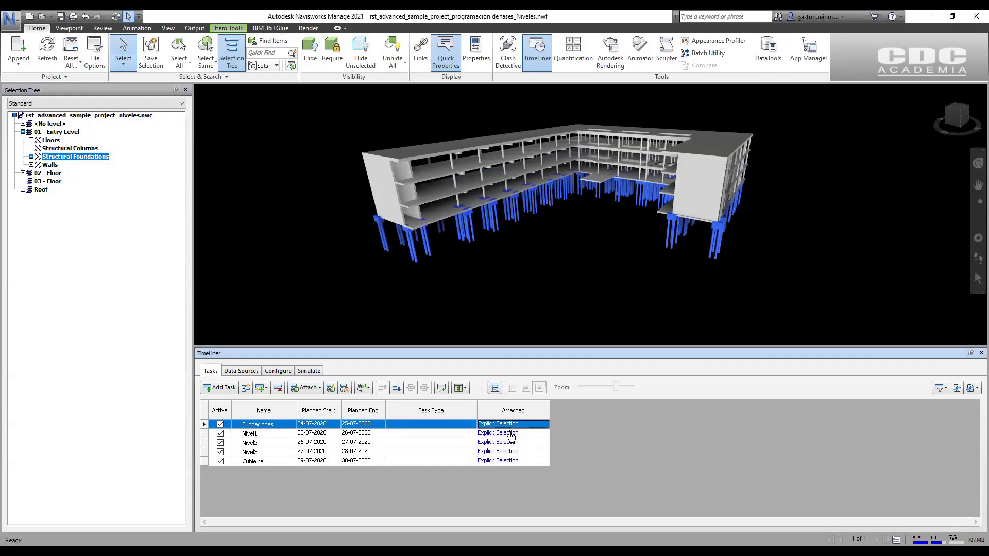
left_click(511, 435)
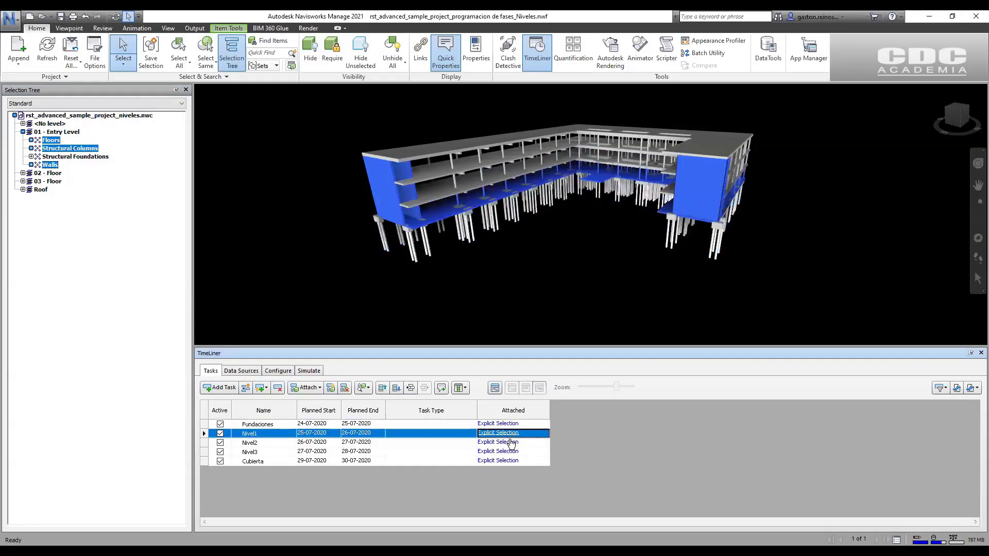
left_click(512, 443)
left_click(509, 453)
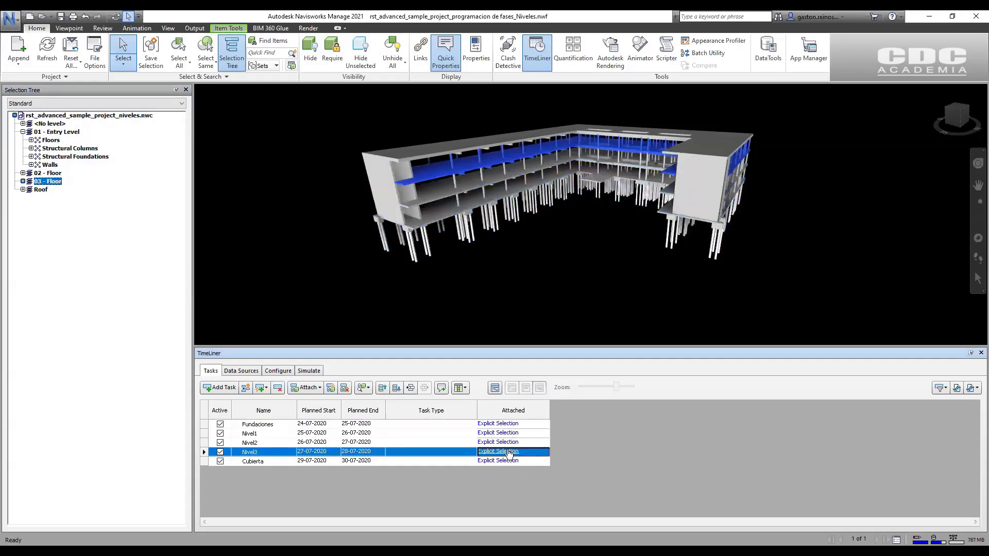
left_click(508, 462)
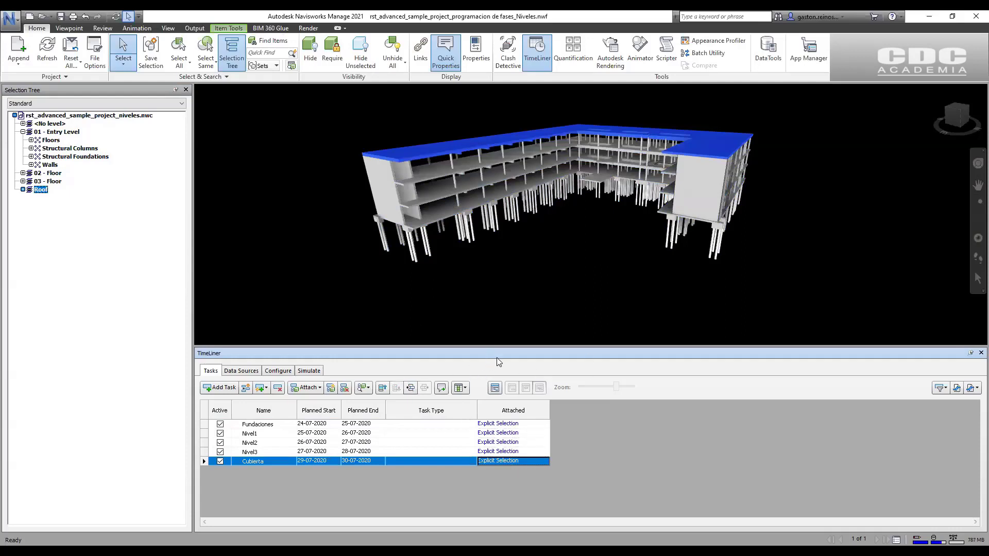
- Set the Fundaciones task type to Construct
left_click(453, 424)
left_click(454, 424)
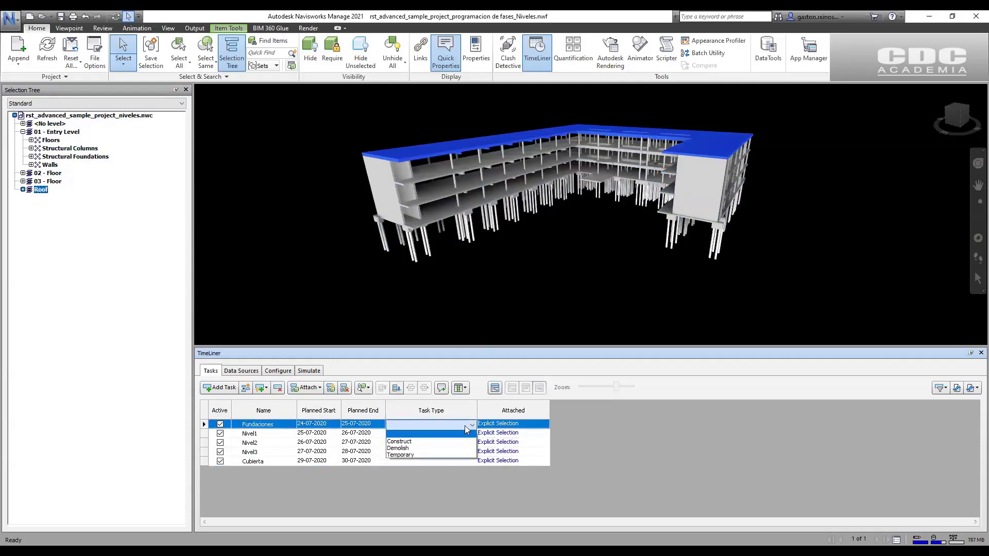
left_click(413, 434)
left_click_drag(441, 438, 439, 461)
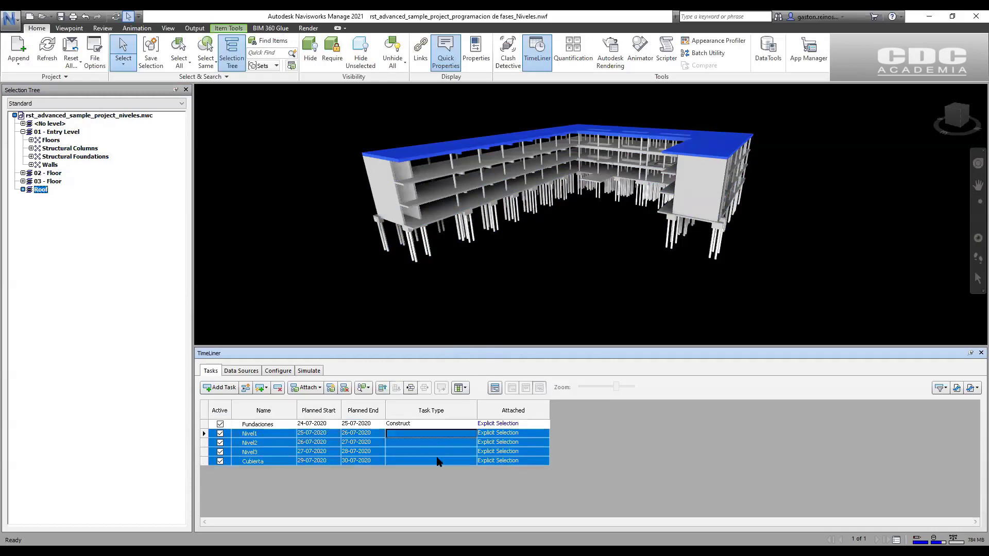
right_click(444, 442)
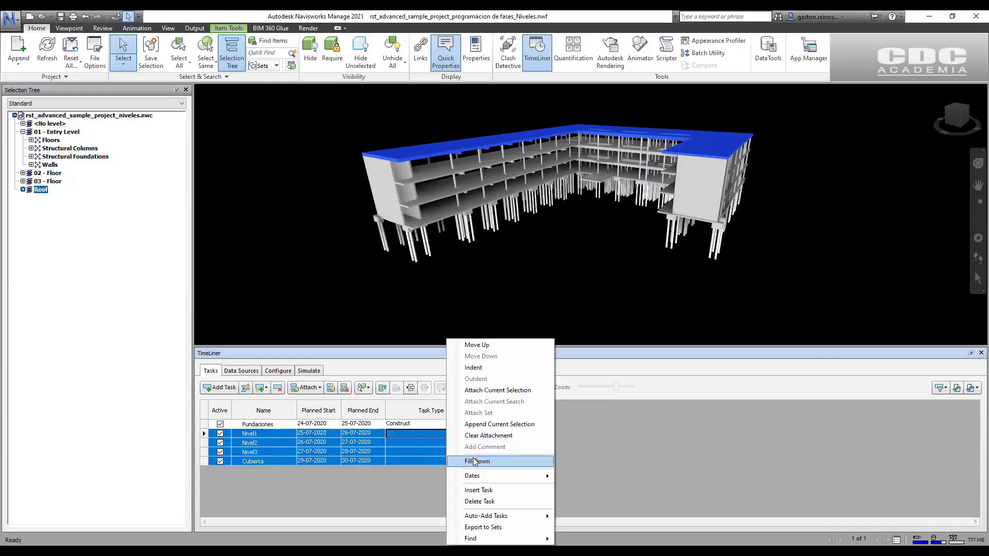
key("Escape")
left_click(474, 435)
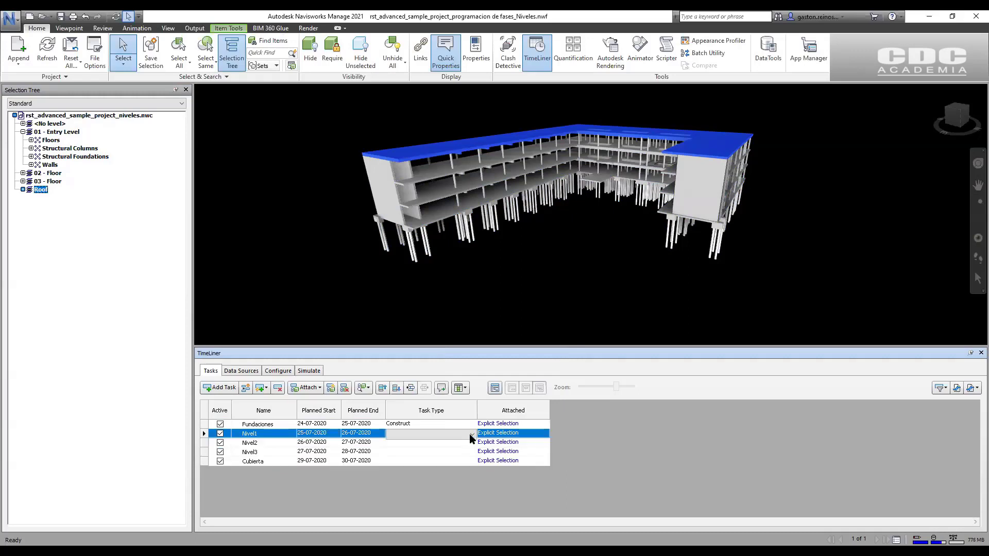
left_click(470, 434)
left_click(432, 482)
left_click(432, 436)
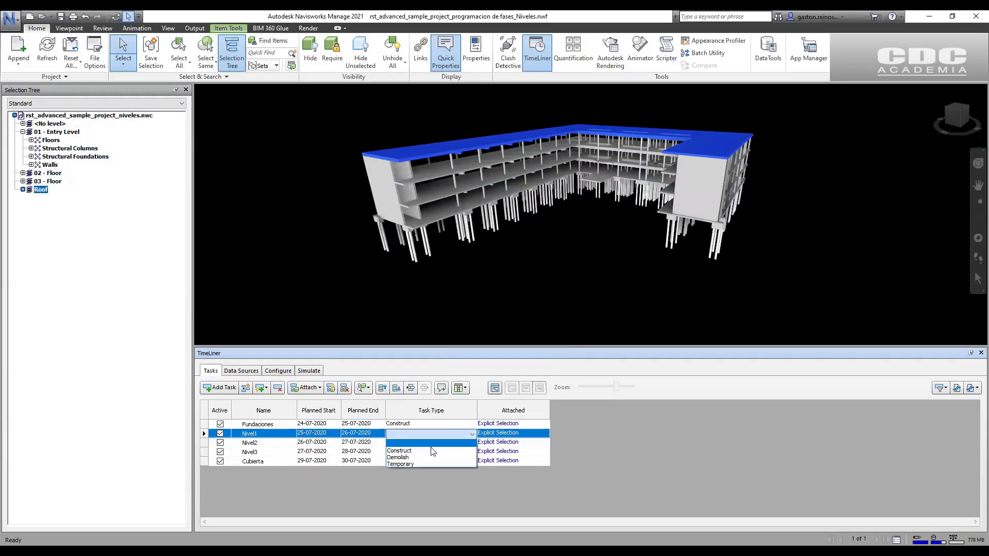
left_click(437, 483)
mouse_move(442, 463)
left_mouse_down()
mouse_move(442, 424)
mouse_move(429, 460)
left_mouse_up()
right_click(439, 429)
right_click(428, 460)
left_click(448, 461)
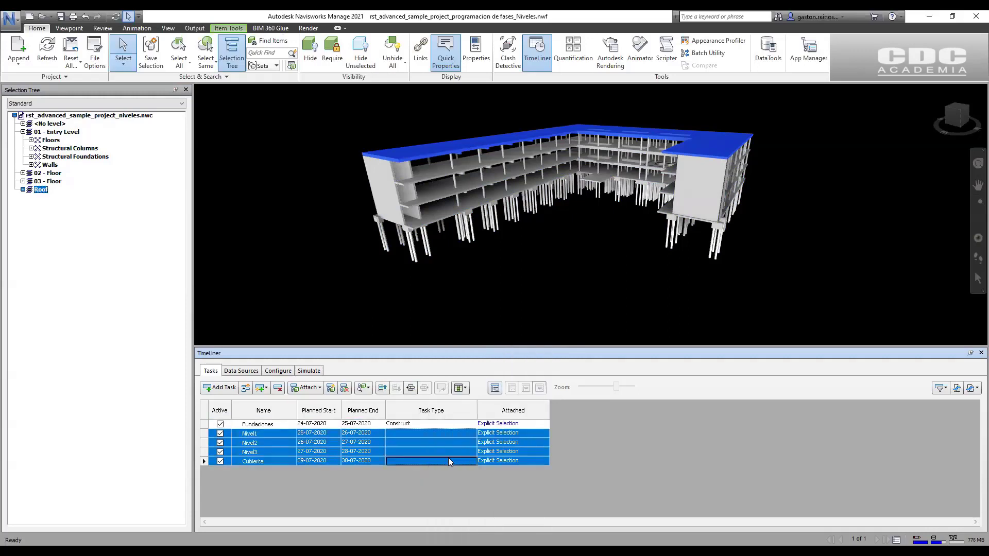
- Set the task type of Nivel1 and Nivel2 to Construct
left_click(471, 436)
left_click(471, 436)
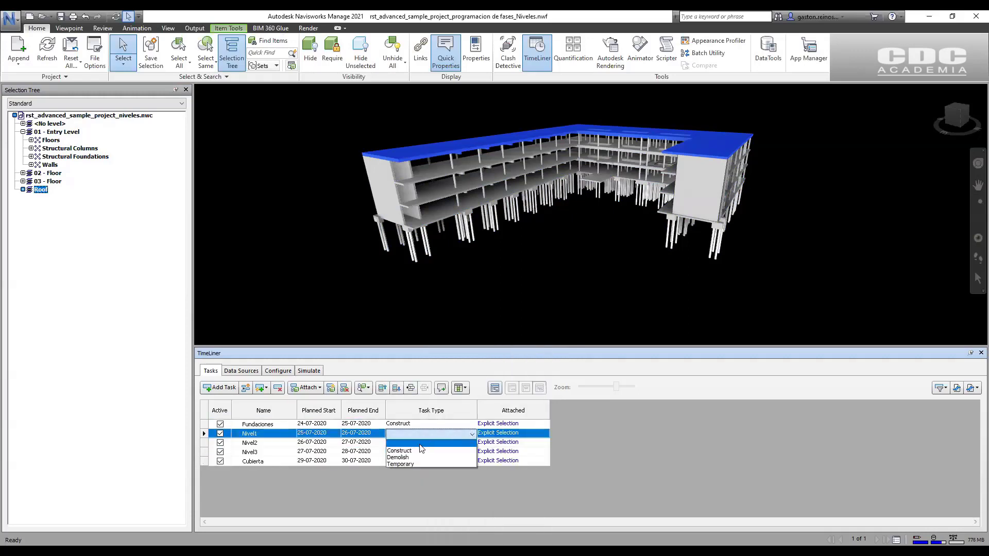
left_click(441, 444)
left_click(471, 443)
left_click(471, 443)
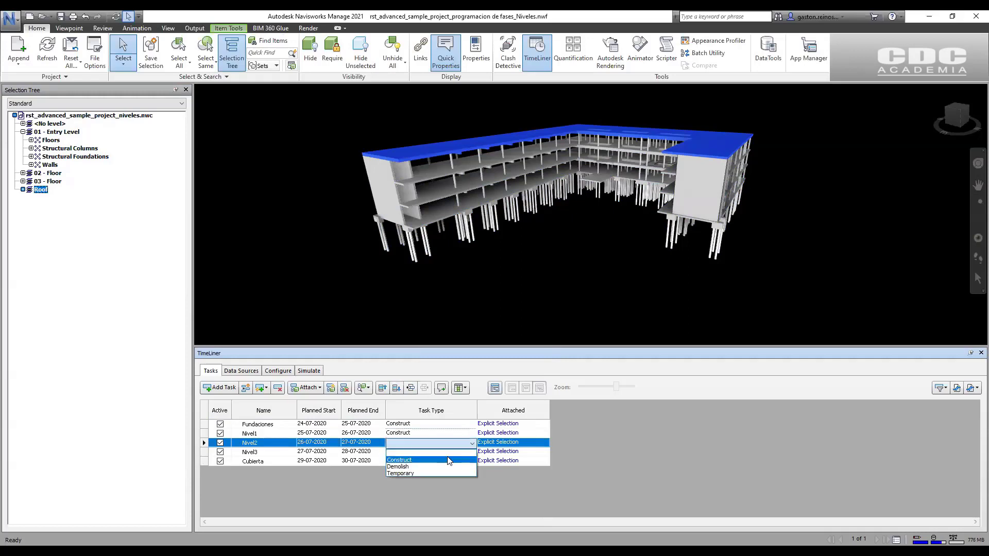
left_click(442, 454)
- Set the task type of Nivel3 and Cubierta to Construct and clear the model selection
left_click(470, 453)
left_click(470, 453)
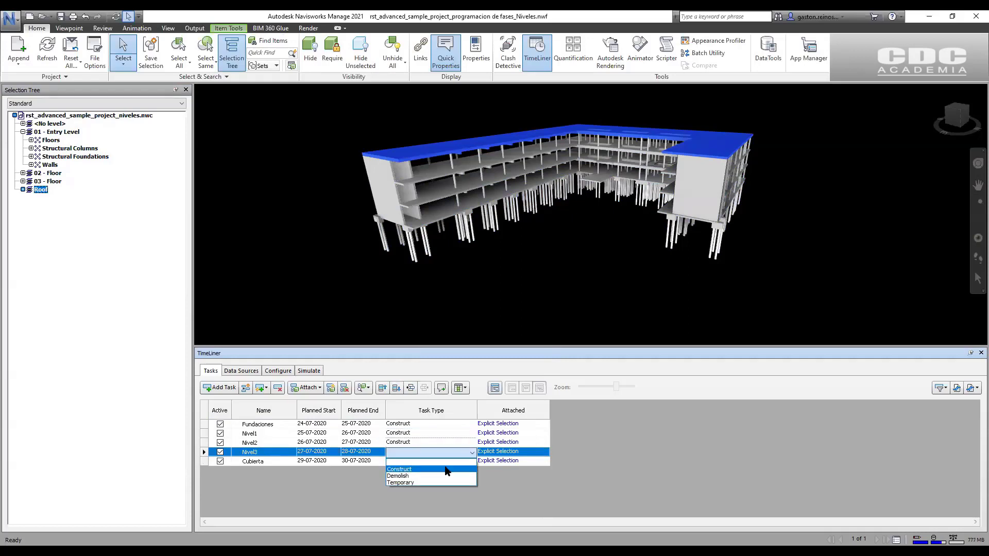
left_click(469, 462)
left_click(474, 460)
left_click(474, 460)
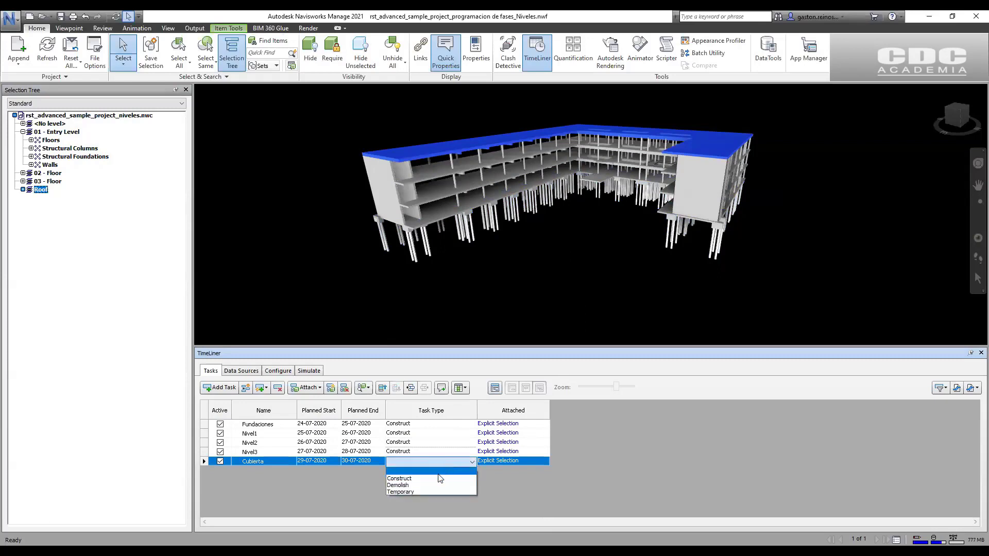
left_click(436, 469)
left_click(433, 326)
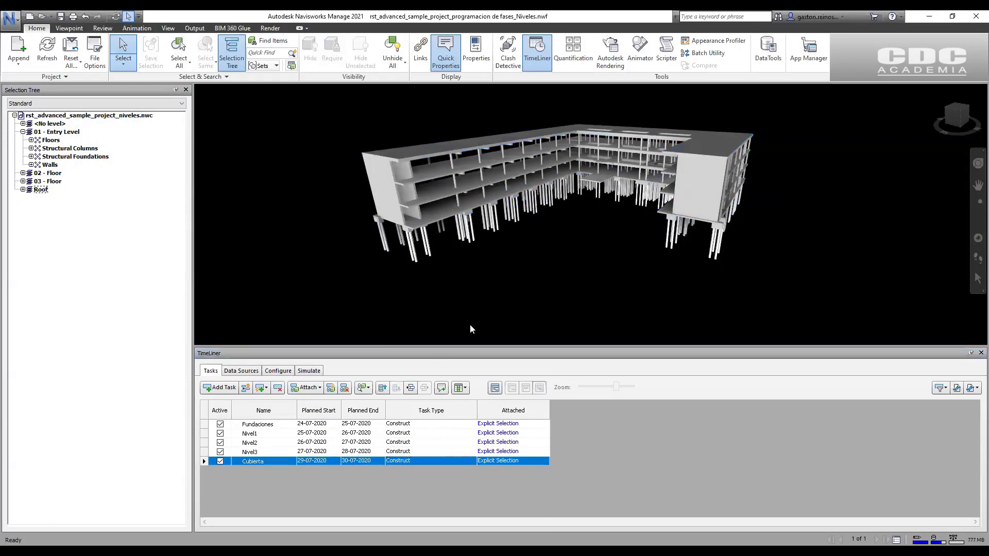
- Play the TimeLiner construction simulation in an enlarged 3D view
middle_click_drag(470, 326, 443, 309)
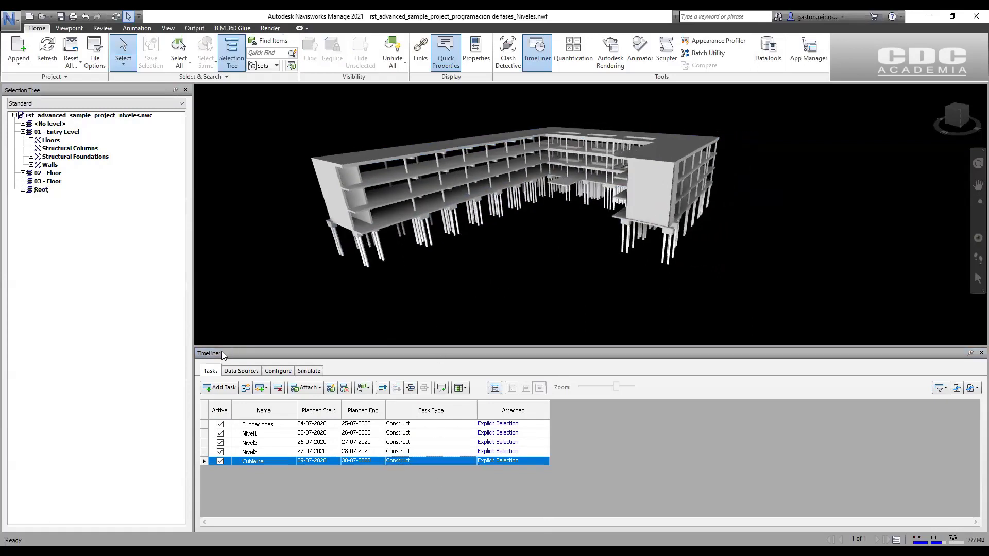
left_click(309, 371)
left_click_drag(412, 346, 405, 371)
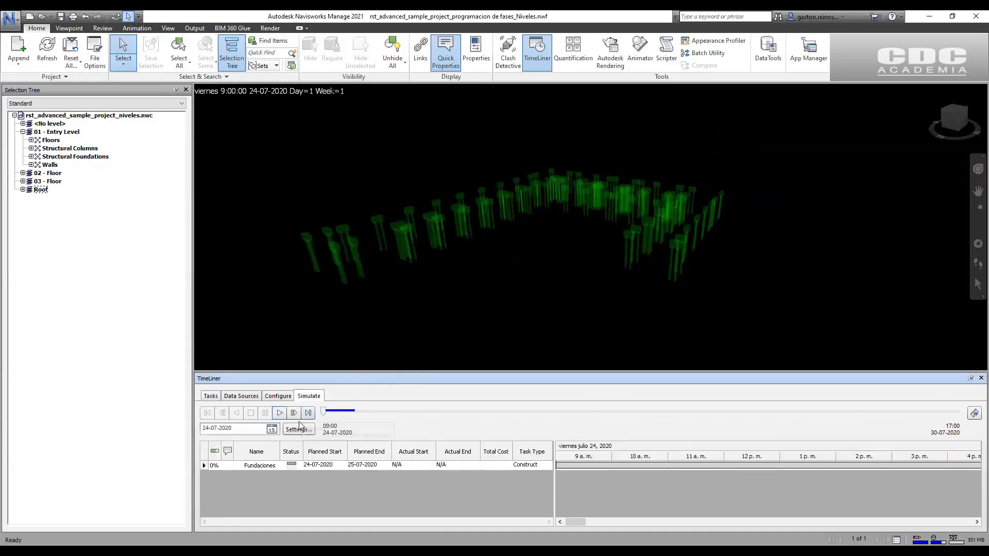
left_click(281, 413)
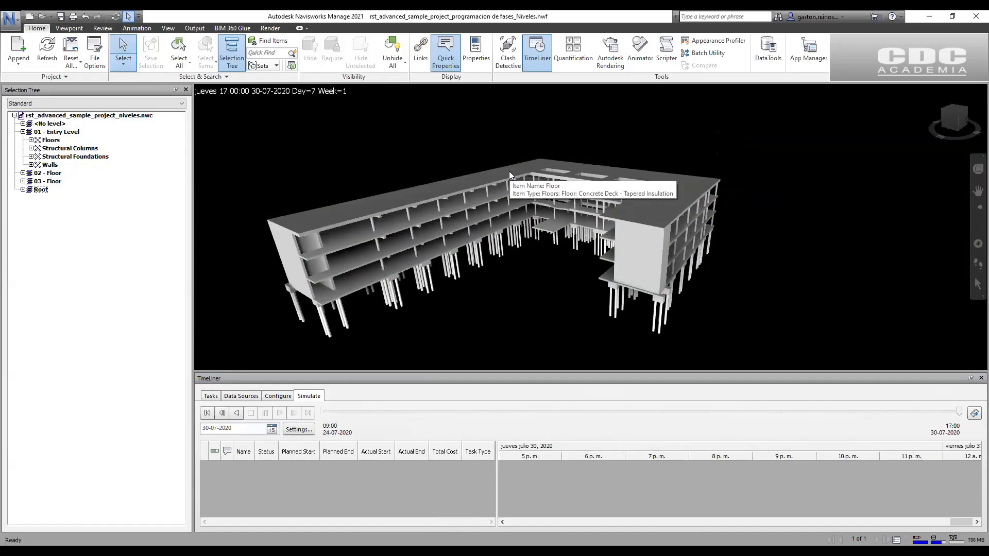
- Examine the completed building and identify the full-height exterior concrete end wall in the Selection Tree
scroll(387, 206, "up", 5)
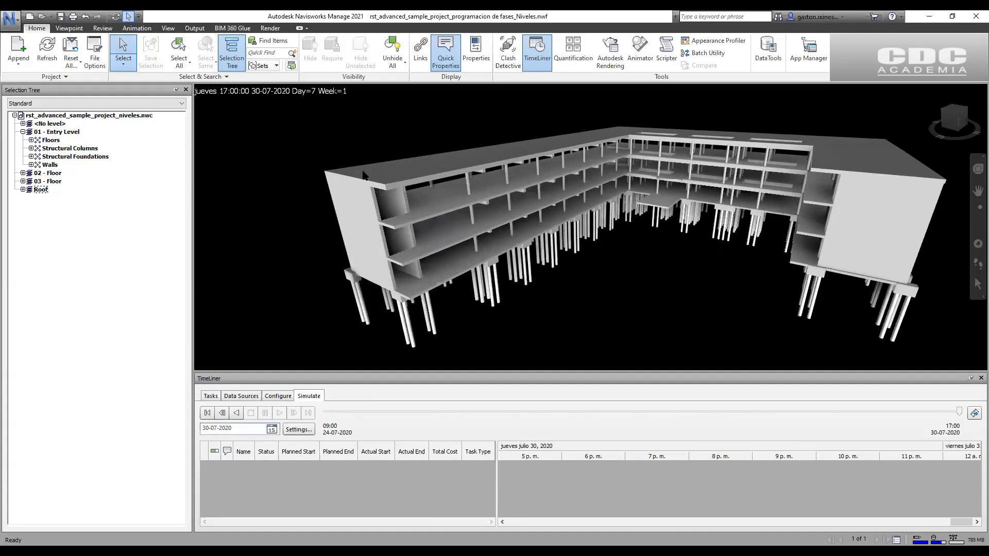
left_click(383, 248)
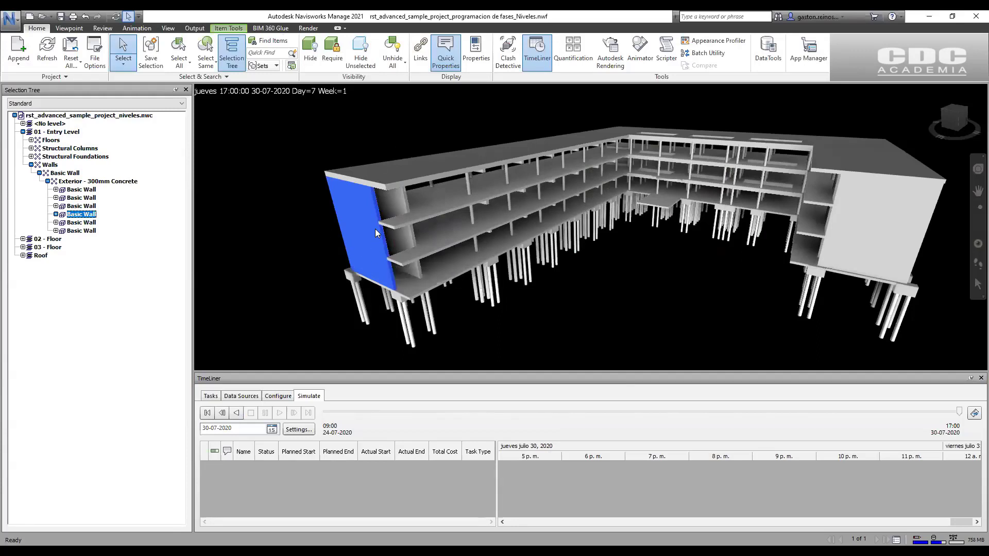
left_click(580, 307)
scroll(634, 282, "down", 1)
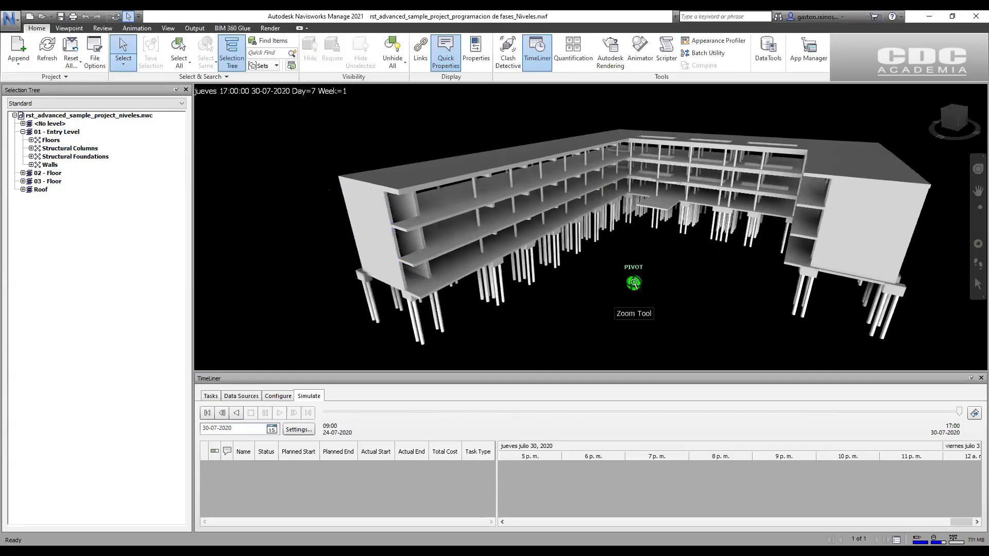
middle_click_drag(634, 282, 507, 280)
scroll(619, 256, "down", 4)
middle_click_drag(619, 257, 645, 248)
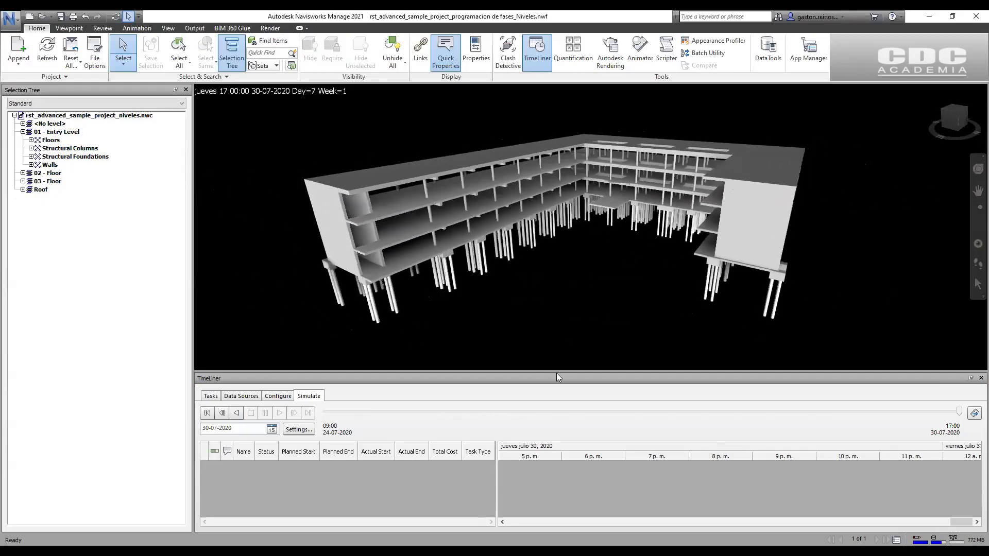
- Add three new tasks after Cubierta in the TimeLiner task list
left_click_drag(557, 371, 559, 359)
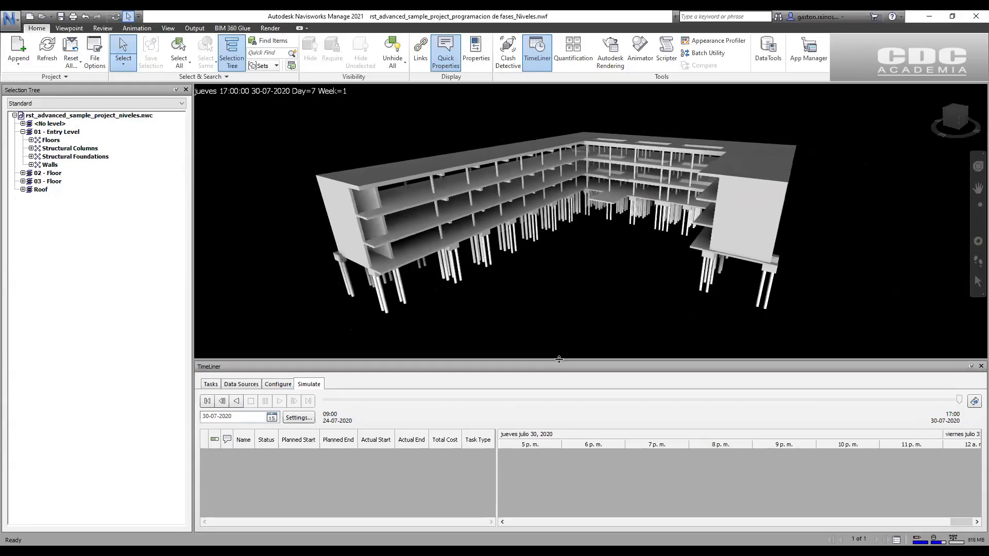
left_click(22, 132)
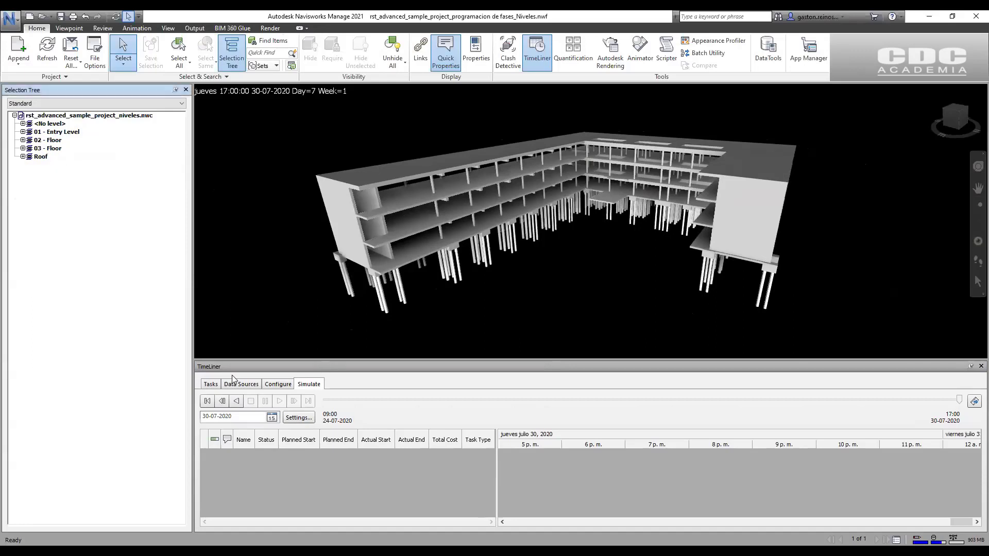
left_click(211, 384)
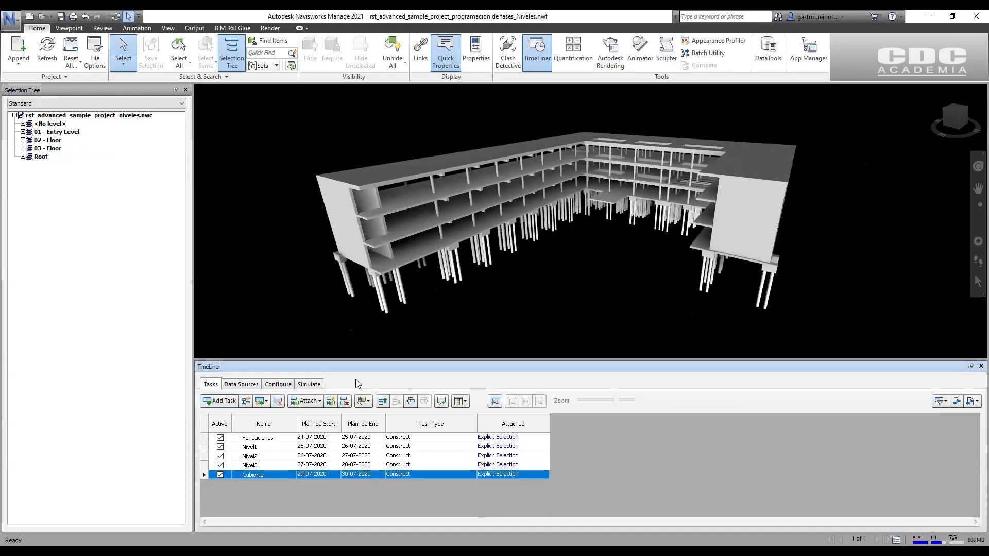
left_click(266, 446)
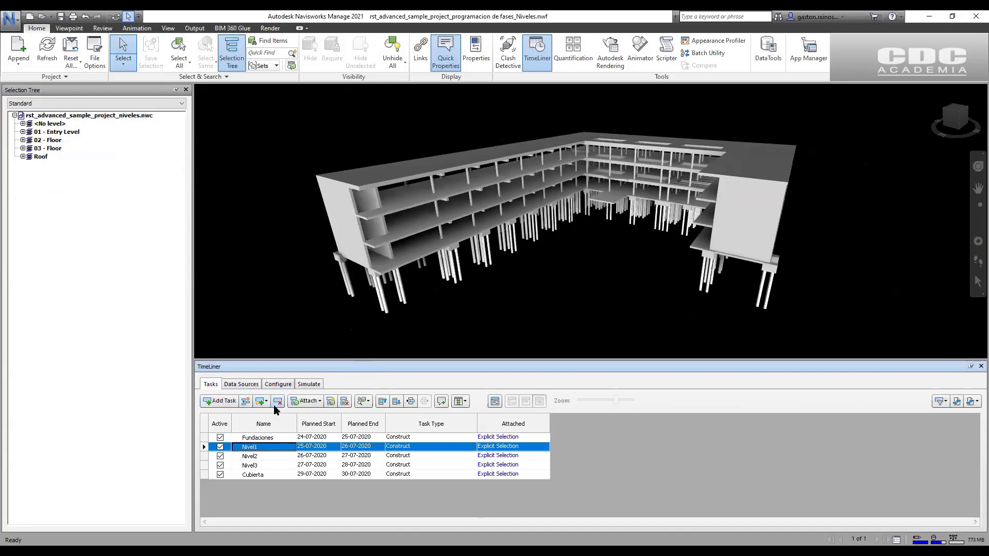
left_click(225, 402)
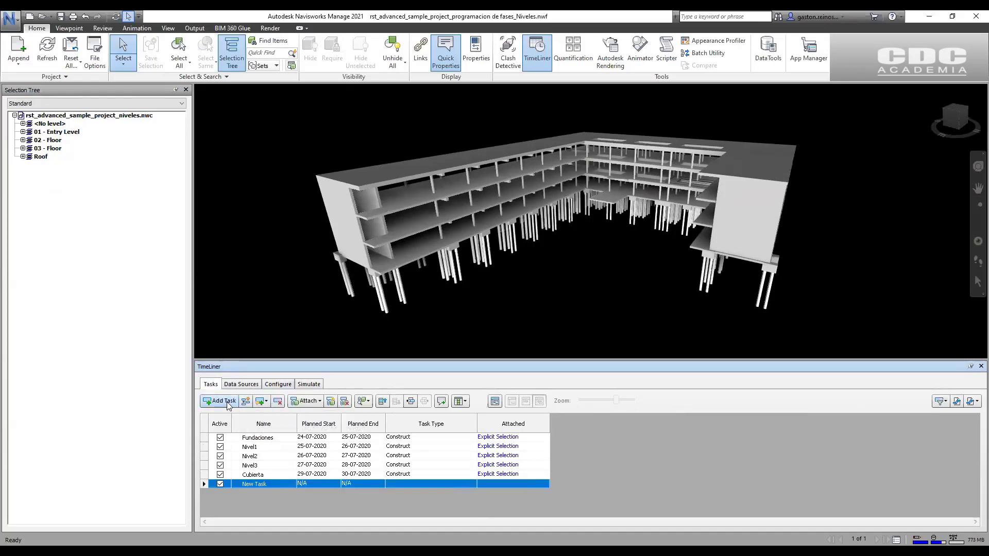
left_click(227, 403)
left_click(228, 403)
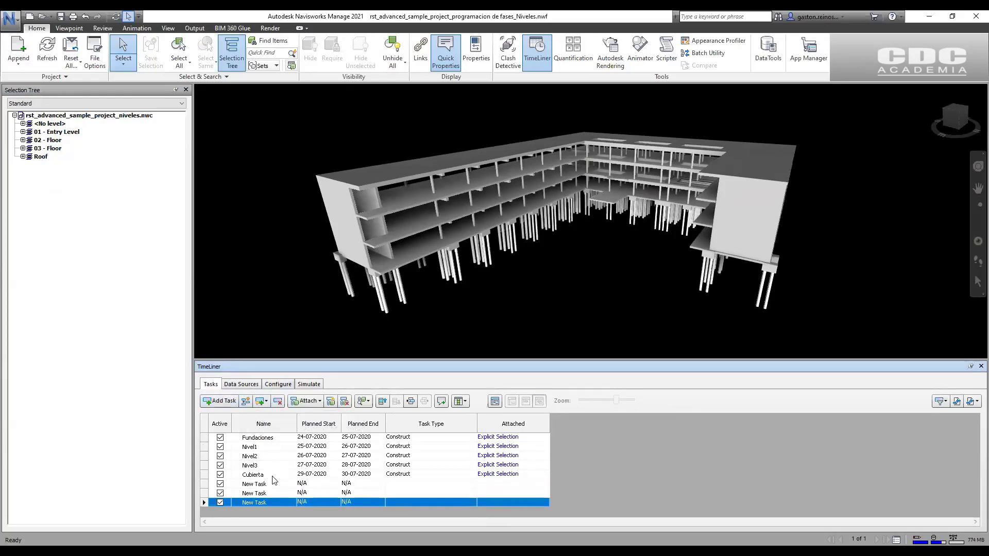
mouse_move(204, 487)
left_mouse_down()
mouse_move(216, 456)
mouse_move(221, 482)
left_mouse_up()
left_click(255, 451)
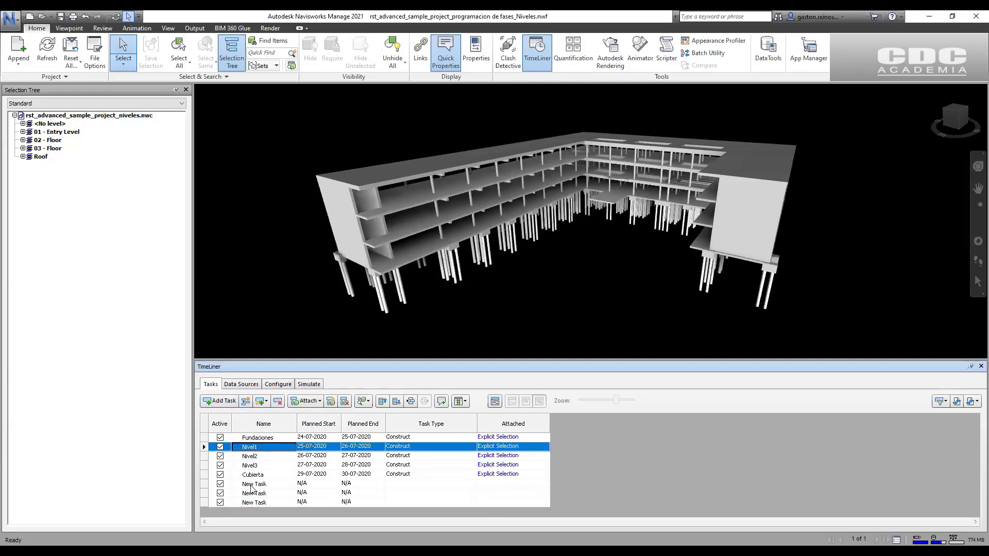
- Name the three new tasks LosaN1, PilarN1 and VigaN2, in that order
left_click(279, 486)
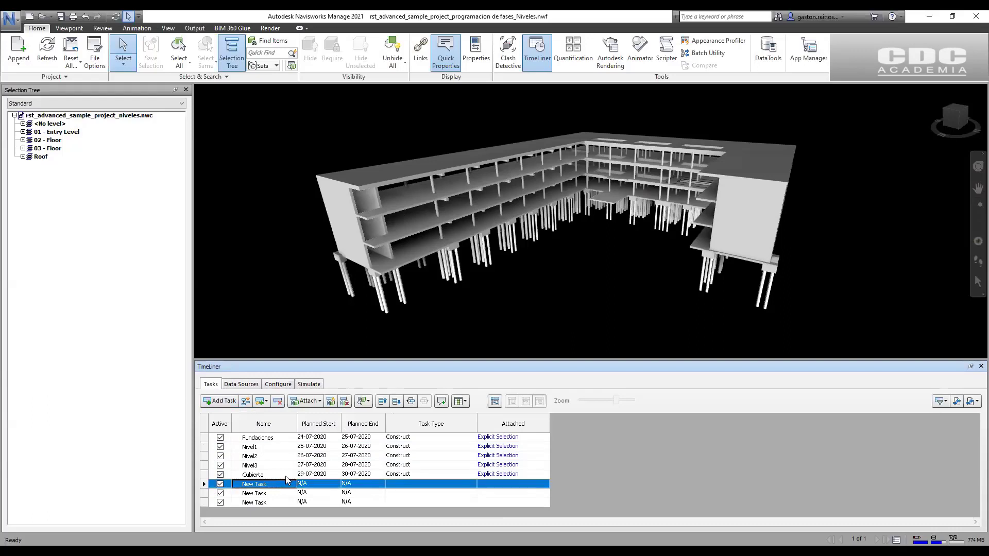
middle_click_drag(454, 295, 411, 225)
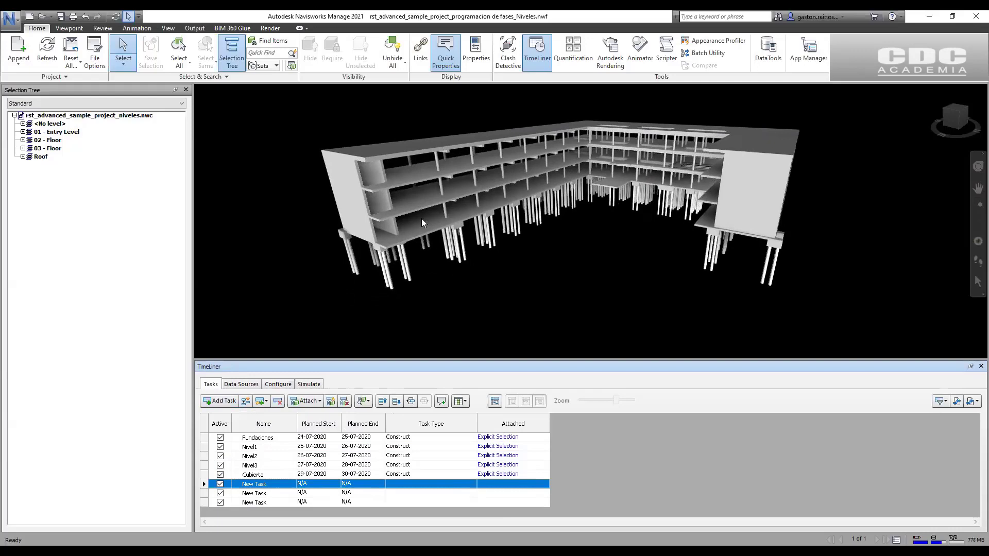
left_click(276, 488)
left_click(274, 488)
type("LosaN1")
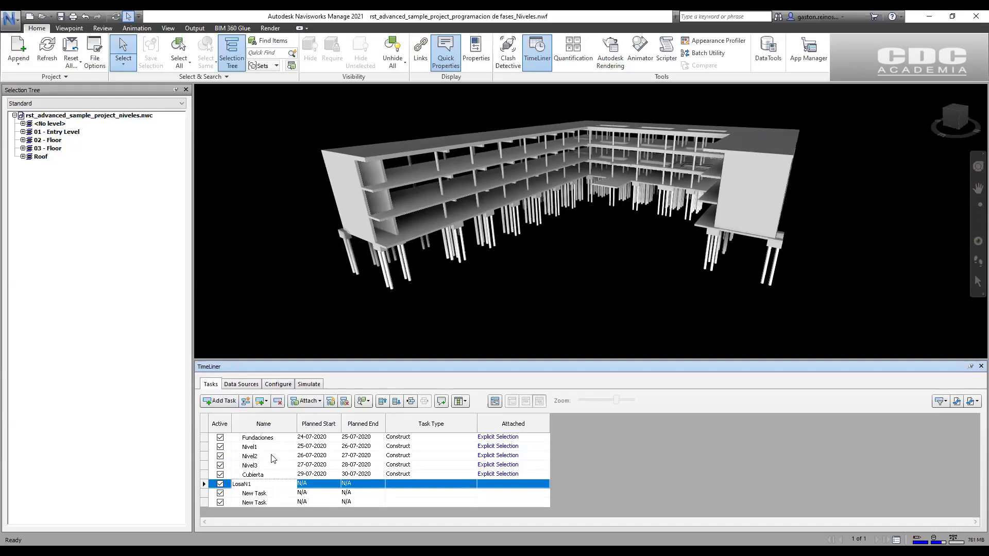
left_click(269, 495)
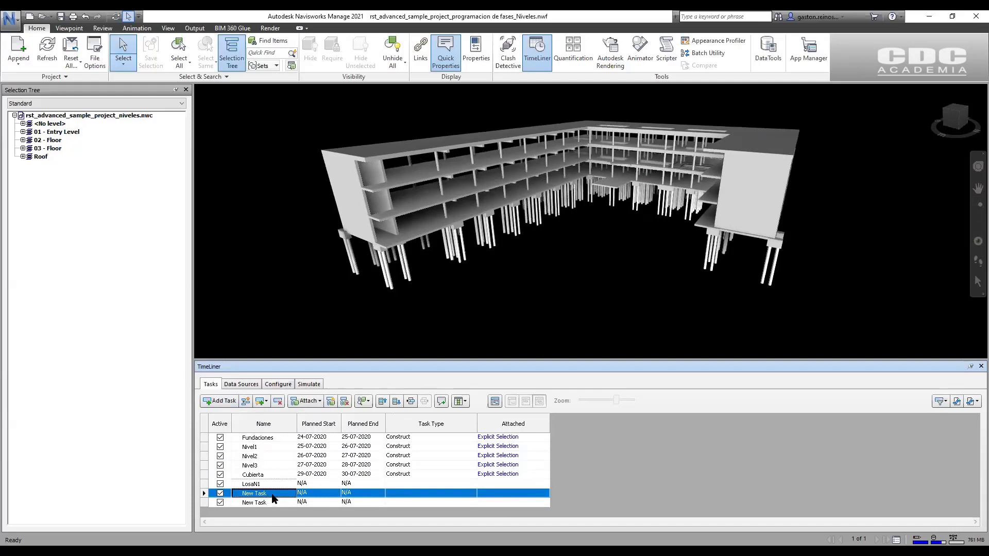
type("PilarN1")
left_click(269, 502)
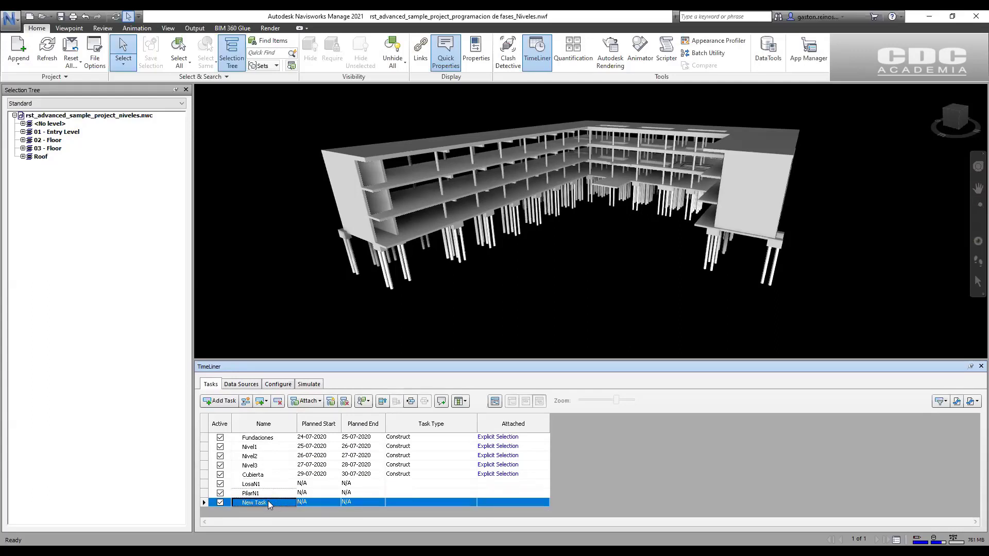
left_click(265, 501)
key("Return")
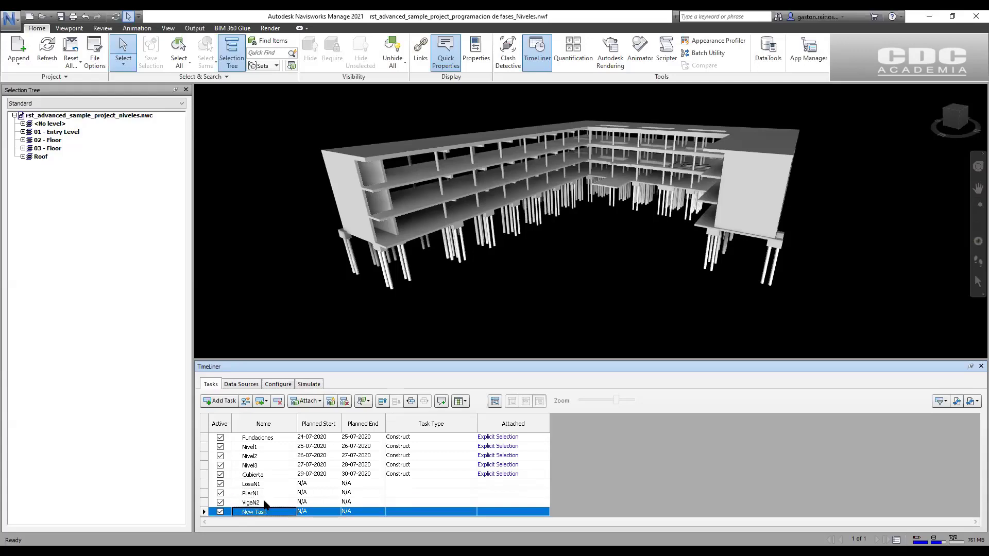
- Attach the 01 - Entry Level structural columns to PilarN1, its floors to LosaN1, and the 02 - Floor structural framing to VigaN2
left_click(23, 132)
left_click(22, 132)
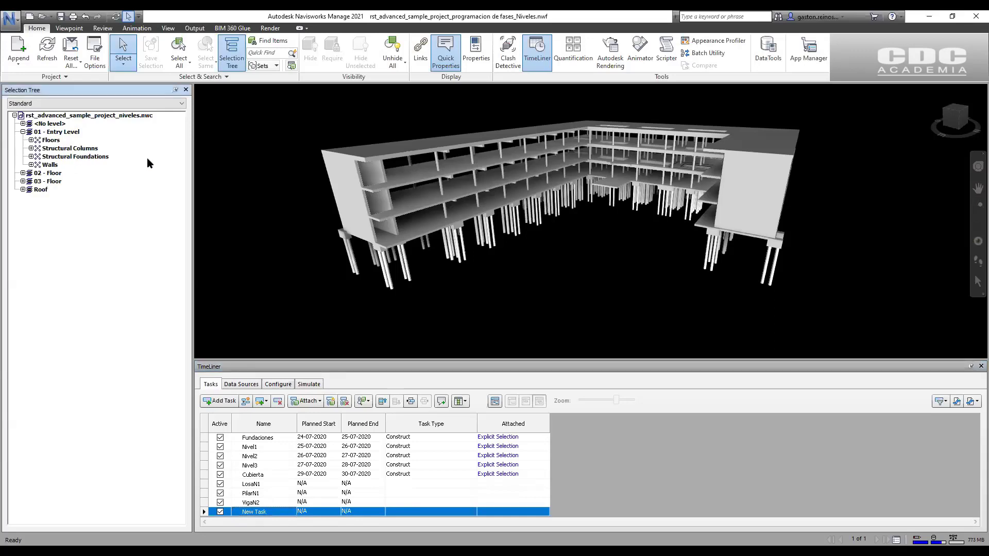
left_click(70, 149)
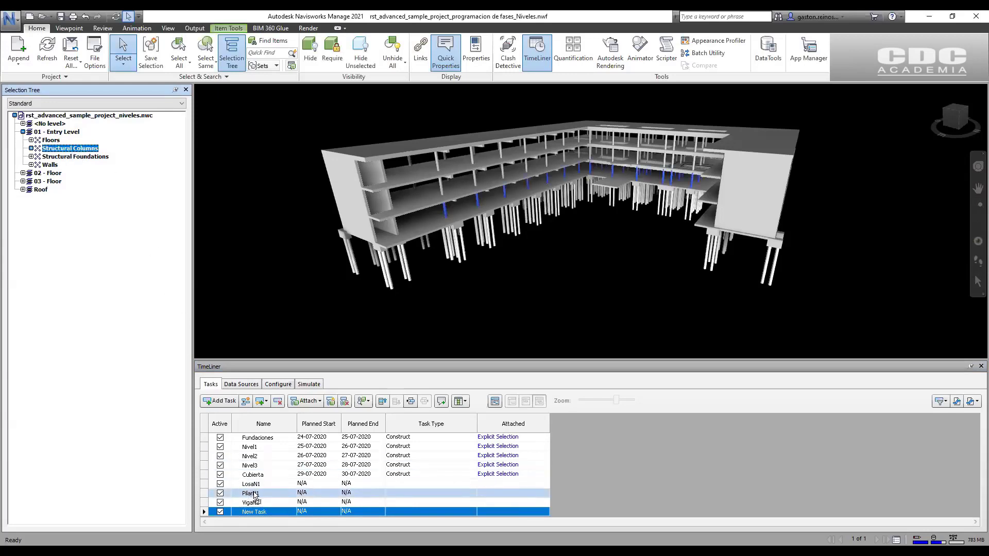
left_click(48, 141)
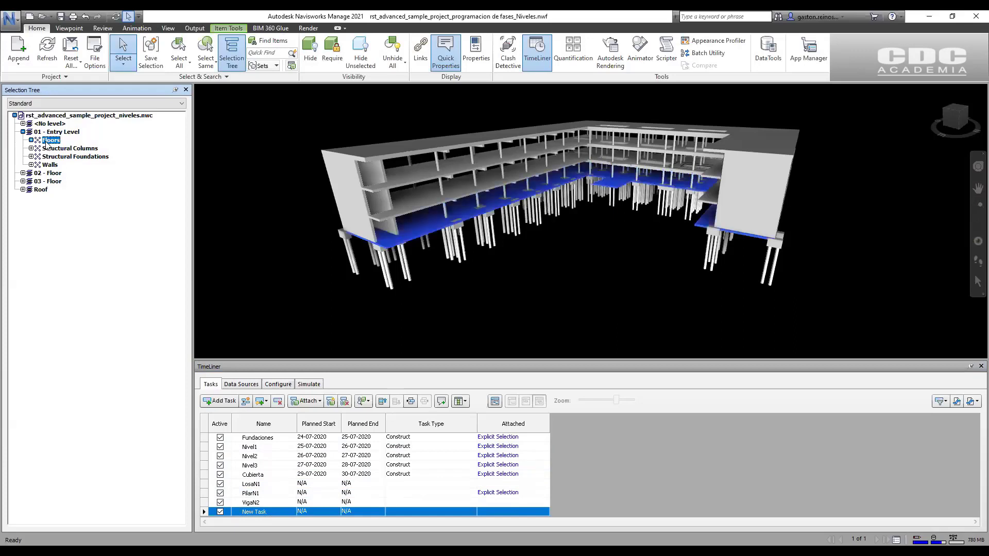
left_click_drag(46, 142, 253, 484)
left_click(23, 173)
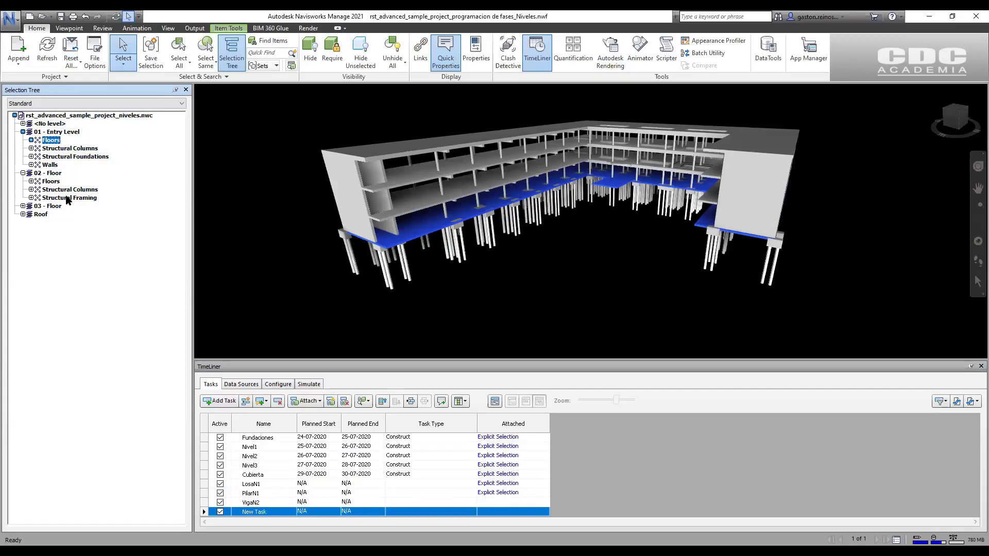
left_click_drag(67, 200, 258, 502)
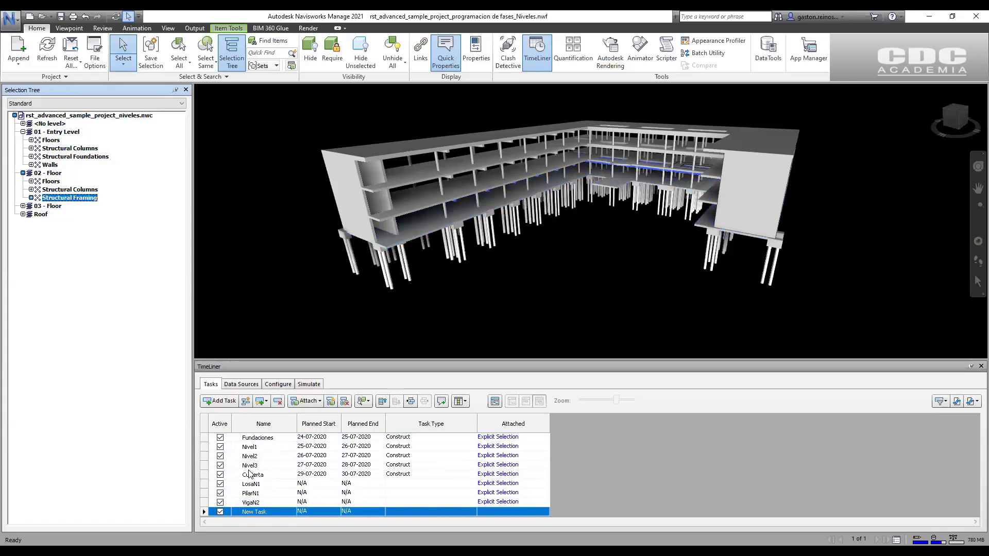
- Delete the five old tasks from Fundaciones to Cubierta and the leftover unnamed task
left_click_drag(267, 478, 260, 439)
left_click(277, 401)
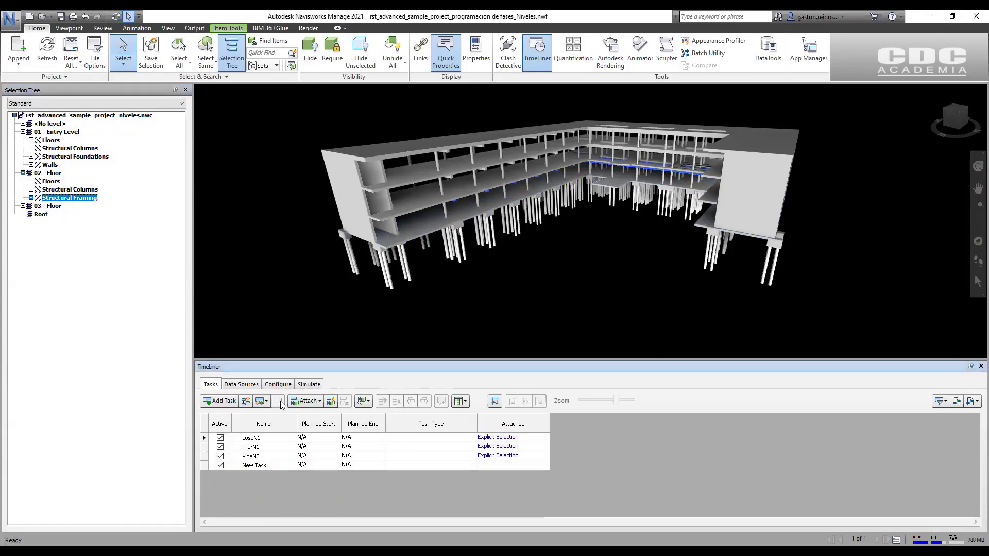
left_click(267, 465)
left_click(278, 401)
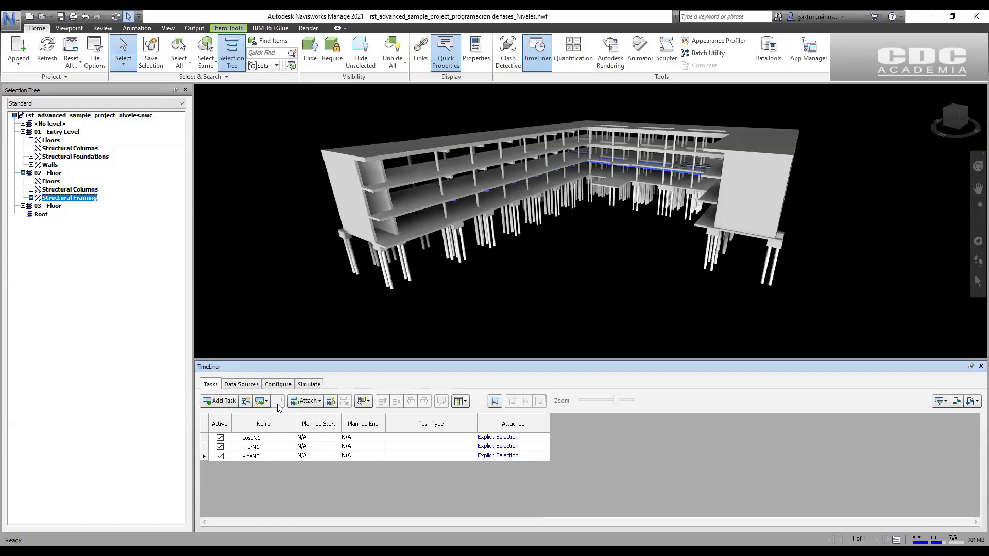
- Add a task named Fundaciones at the start of the list and attach the 01 - Entry Level structural foundations to it
left_click(223, 407)
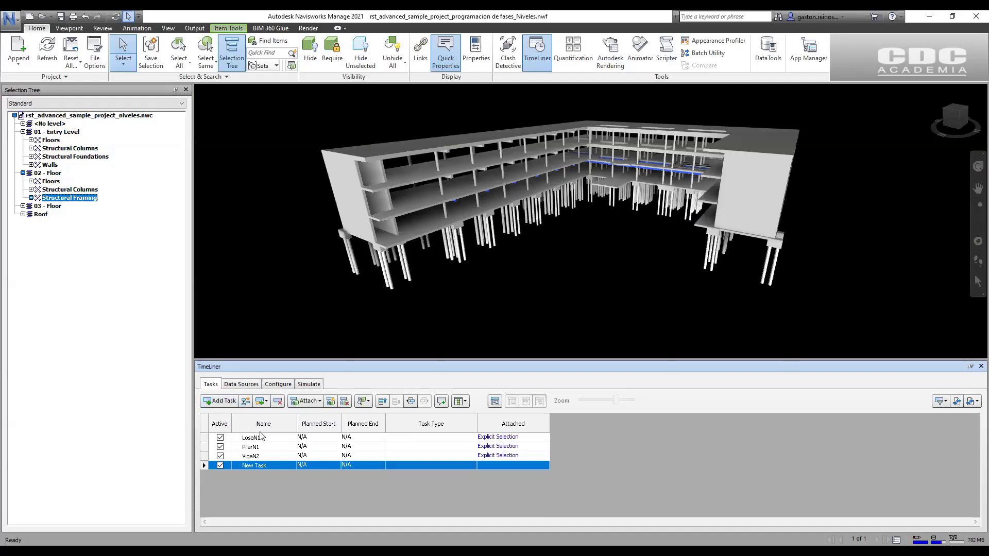
left_click(383, 400)
left_click(382, 400)
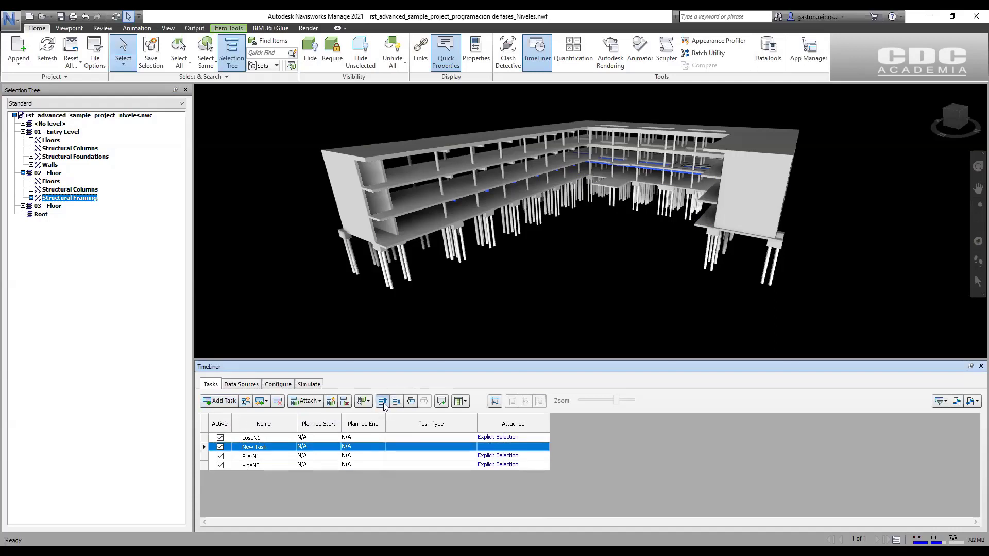
left_click(382, 401)
left_click(271, 438)
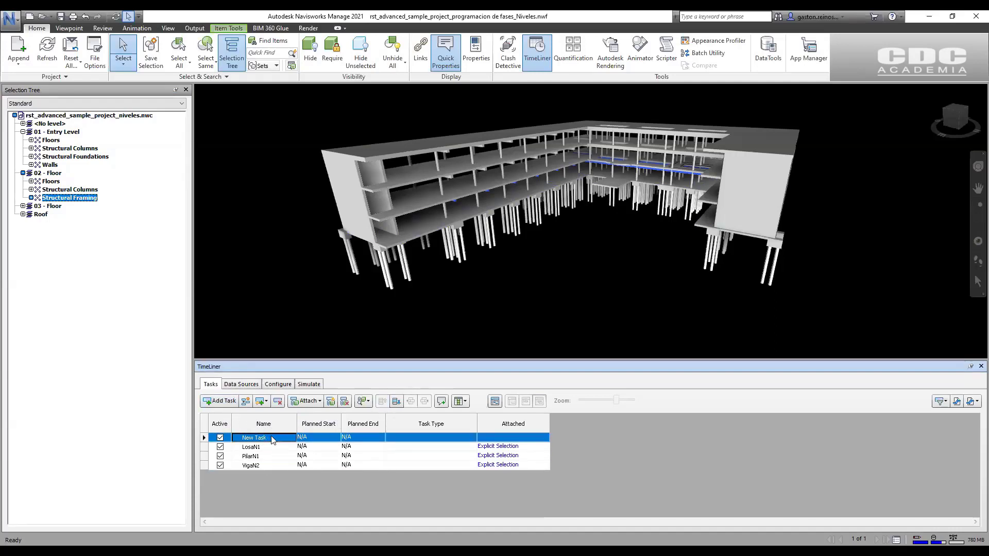
left_click(268, 441)
type("Fundaciones")
key("Return")
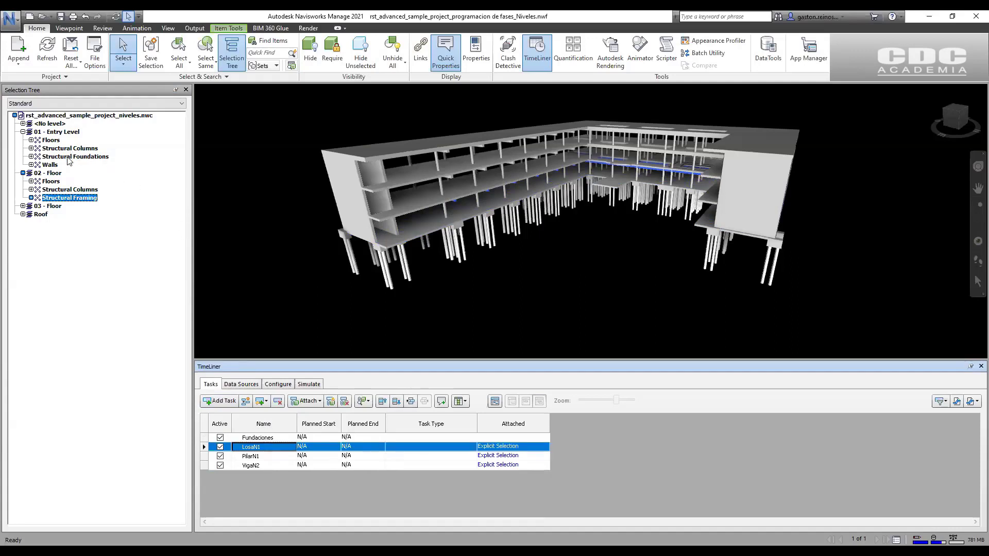
left_click_drag(62, 156, 287, 441)
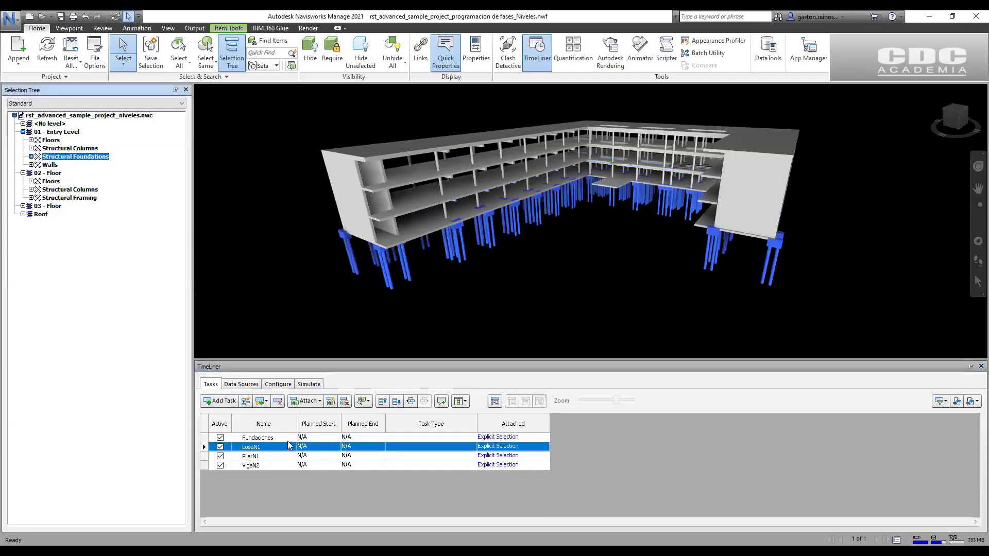
- Set the planned dates of Fundaciones to 24-07-2020 through 25-07-2020
left_click(336, 441)
left_click(371, 453)
left_click(380, 441)
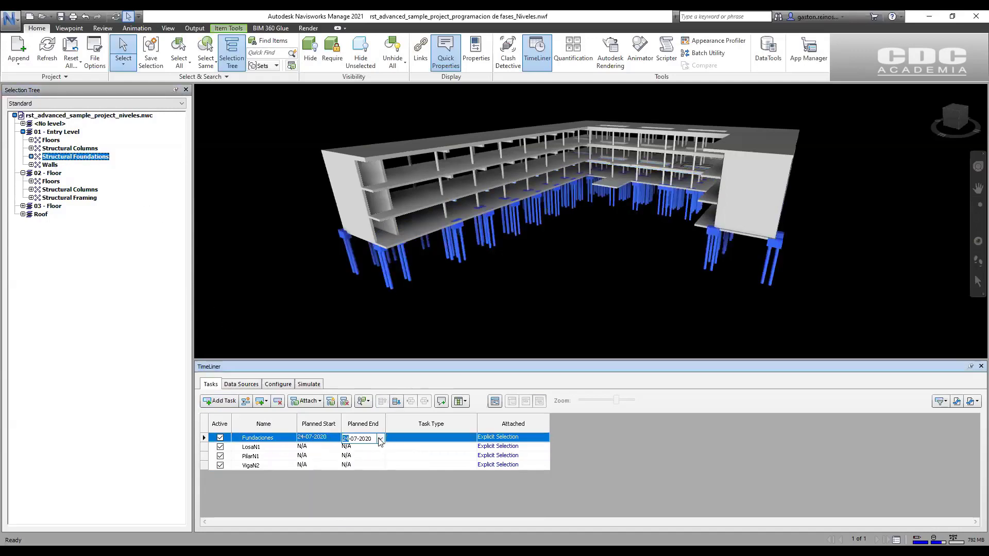
left_click(380, 439)
left_click(436, 495)
- Set the planned dates of LosaN1 to 25-07-2020 through 26-07-2020
left_click(317, 448)
left_click(336, 448)
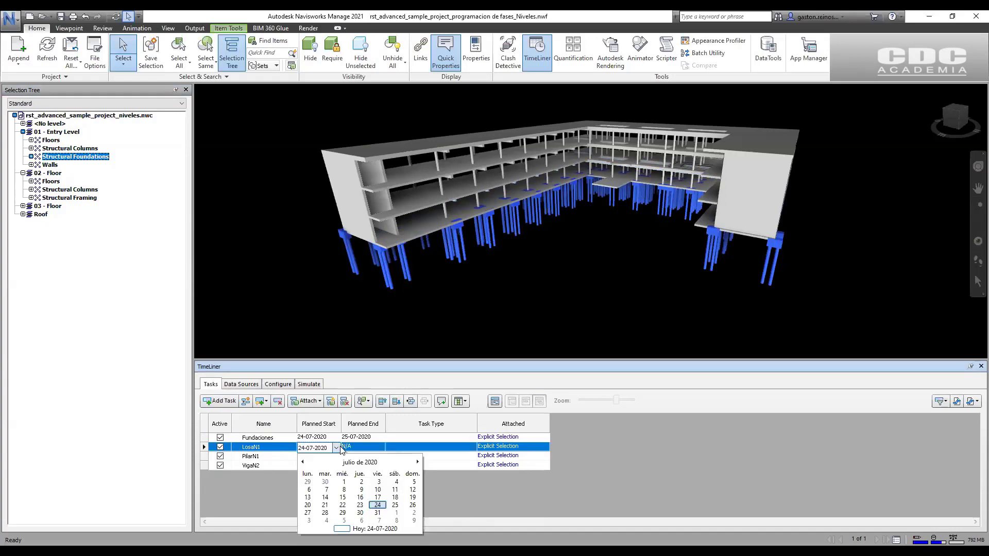
left_click(394, 505)
left_click(382, 447)
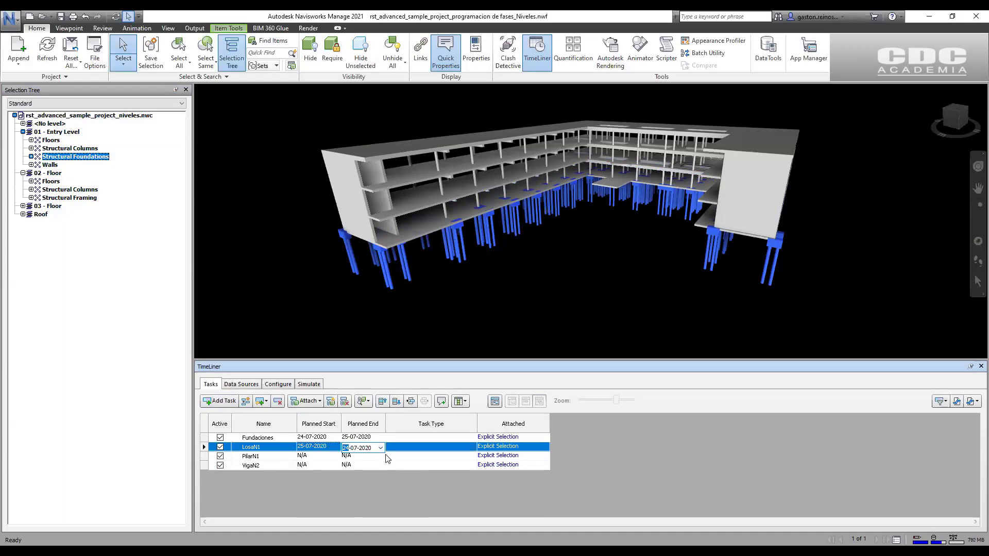
left_click(380, 448)
left_click(454, 505)
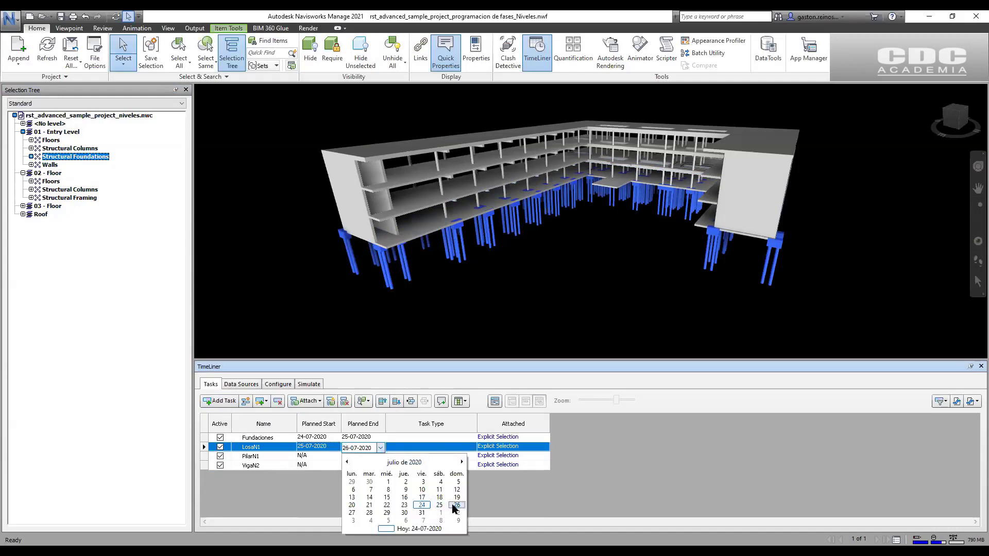
- Set the planned dates of PilarN1 to 26-07-2020 through 27-07-2020
left_click(334, 457)
left_click(336, 457)
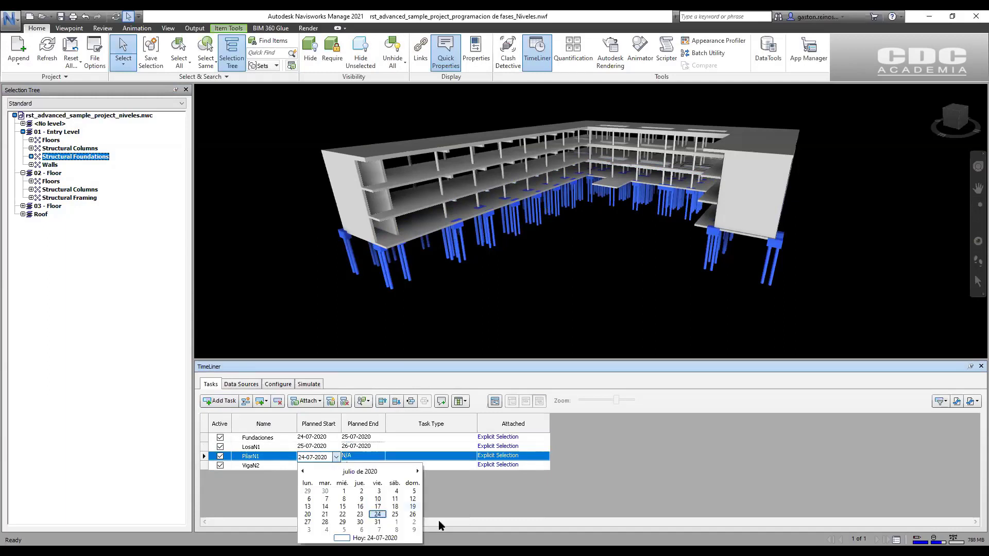
left_click(413, 514)
left_click(363, 457)
left_click(380, 457)
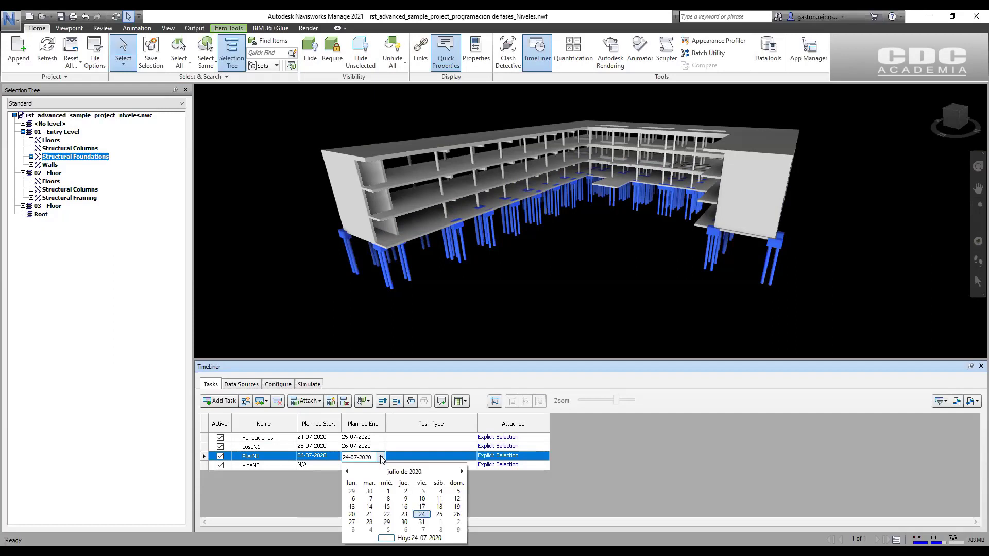
left_click(352, 522)
- Set the planned dates of VigaN2 to 27-07-2020 through 28-07-2020
left_click(334, 466)
left_click(336, 465)
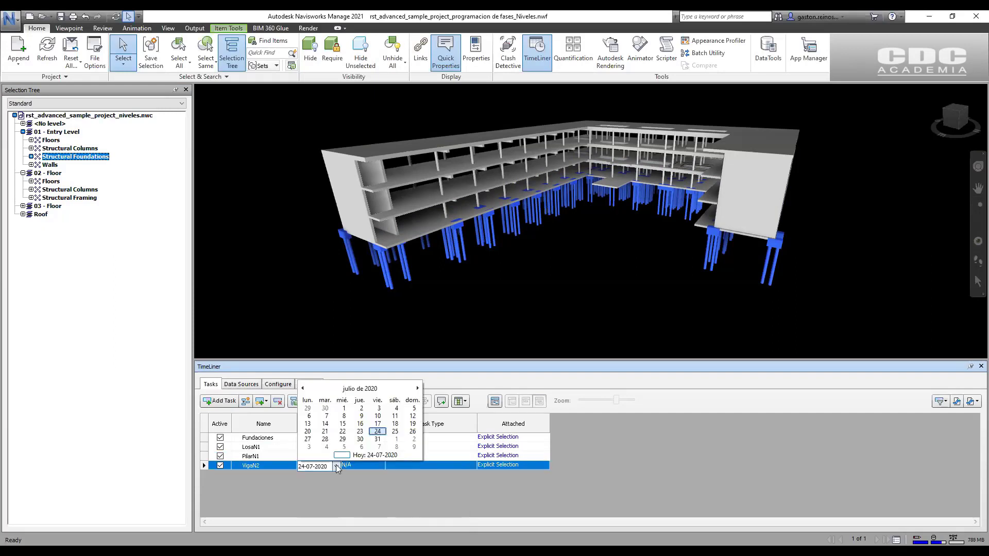
left_click(308, 439)
left_click(382, 466)
left_click(380, 466)
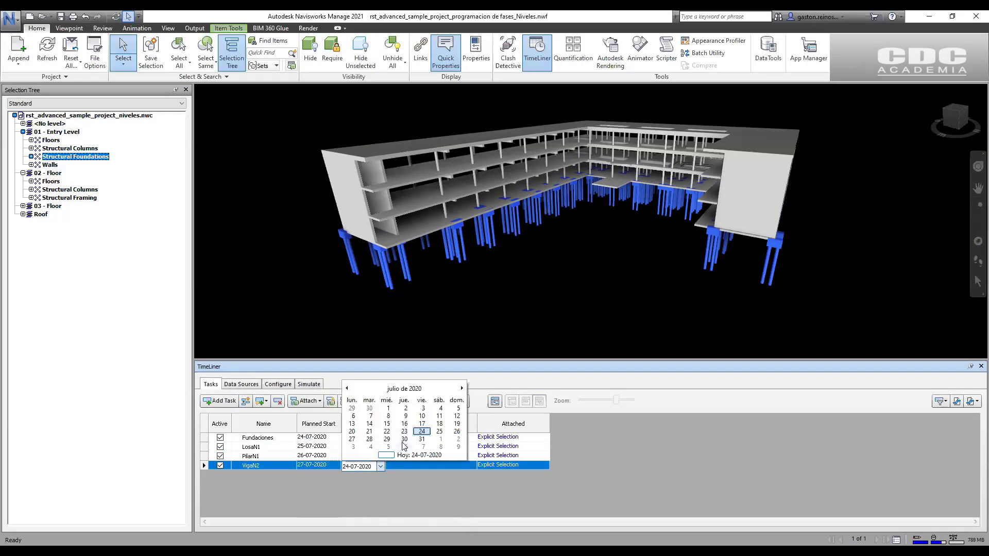
left_click(369, 439)
- Pick 28-07-2020 as VigaN2's planned end and check the schedule in the simulation
left_click(375, 350)
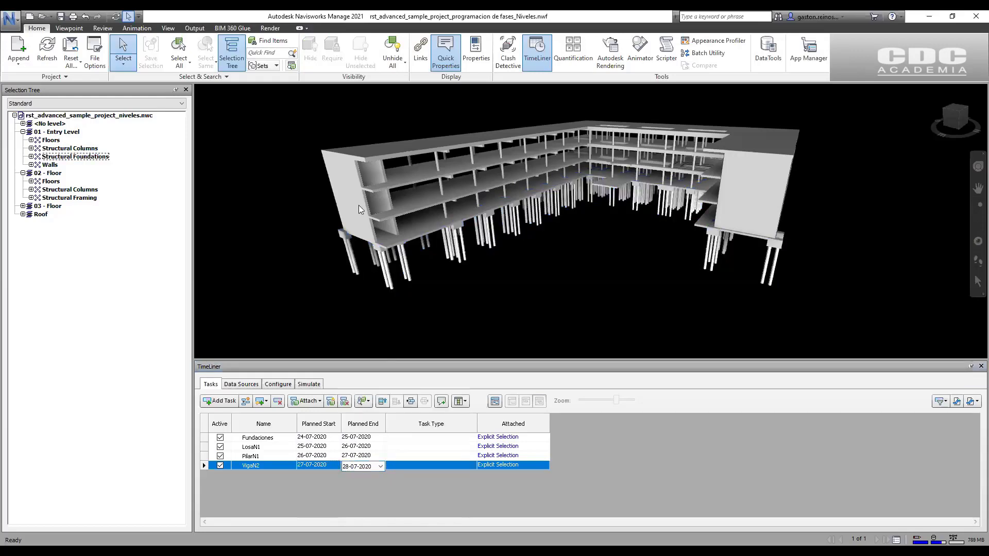
left_click(308, 384)
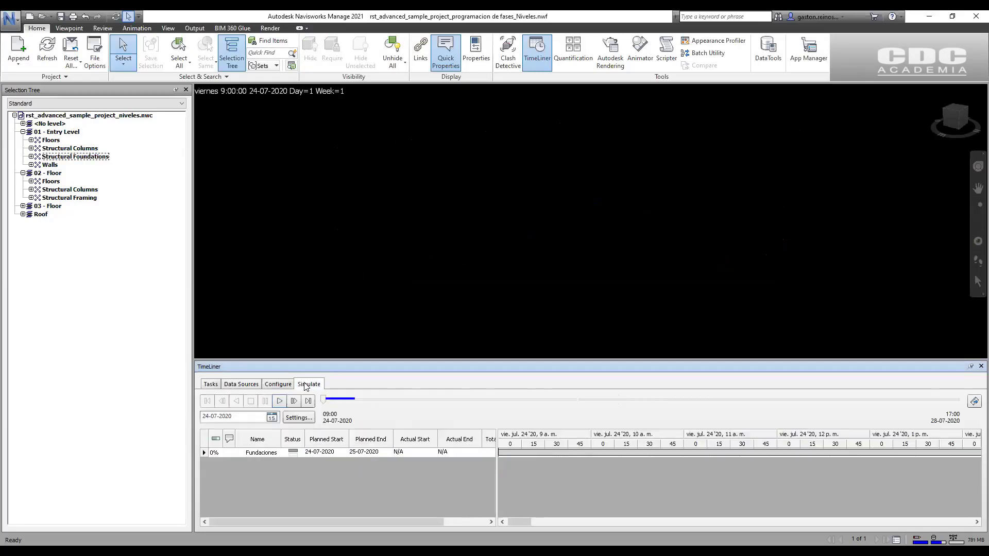
- Set the task type of Fundaciones and LosaN1 to Construct
left_click(211, 385)
left_click(465, 438)
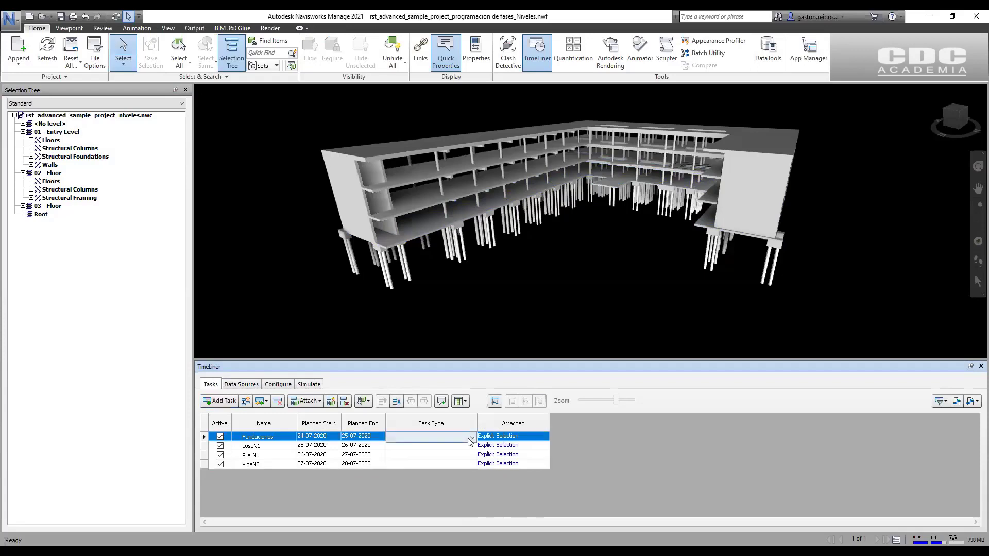
left_click(471, 439)
left_click(399, 454)
left_click(471, 447)
left_click(472, 448)
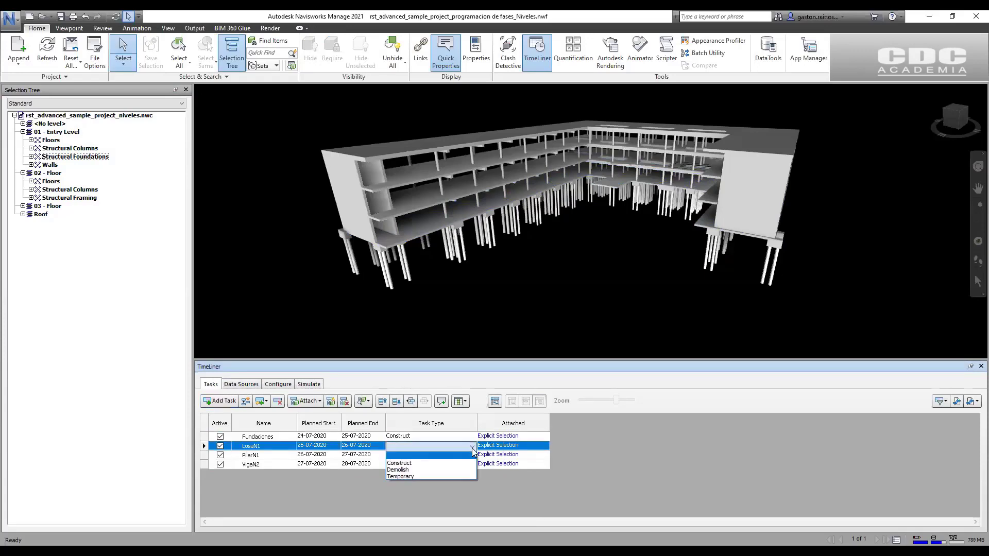
left_click(402, 464)
- Set the task type of PilarN1 and VigaN2 to Construct
left_click(467, 455)
left_click(472, 456)
left_click(463, 473)
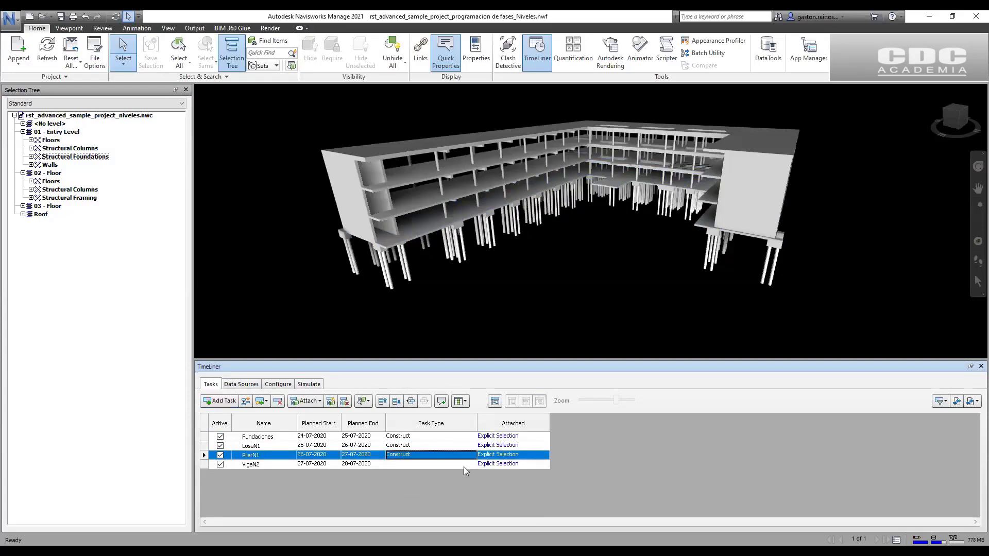
left_click(464, 465)
left_click(471, 465)
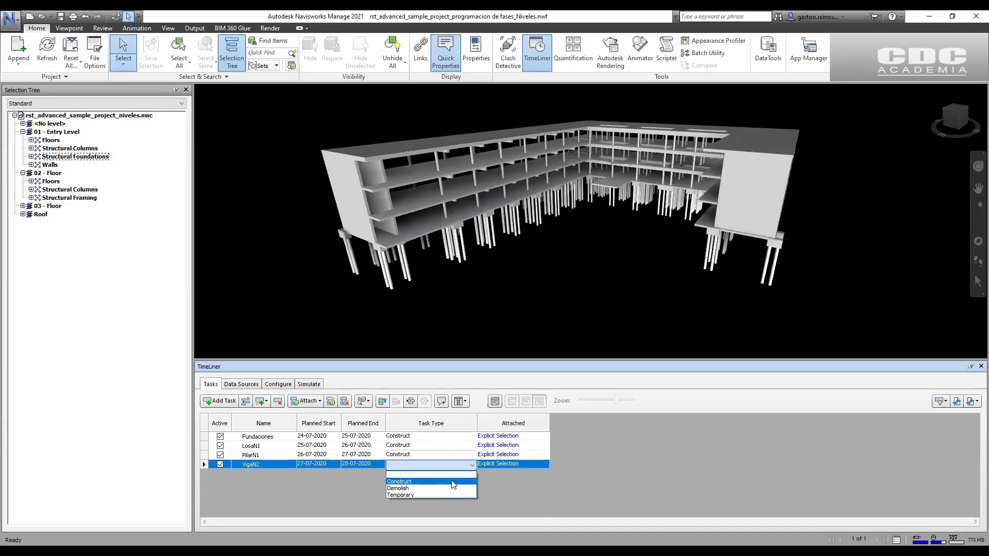
left_click(453, 481)
- Play the construction simulation from foundations through beams to check the element-type sequence
left_click(308, 385)
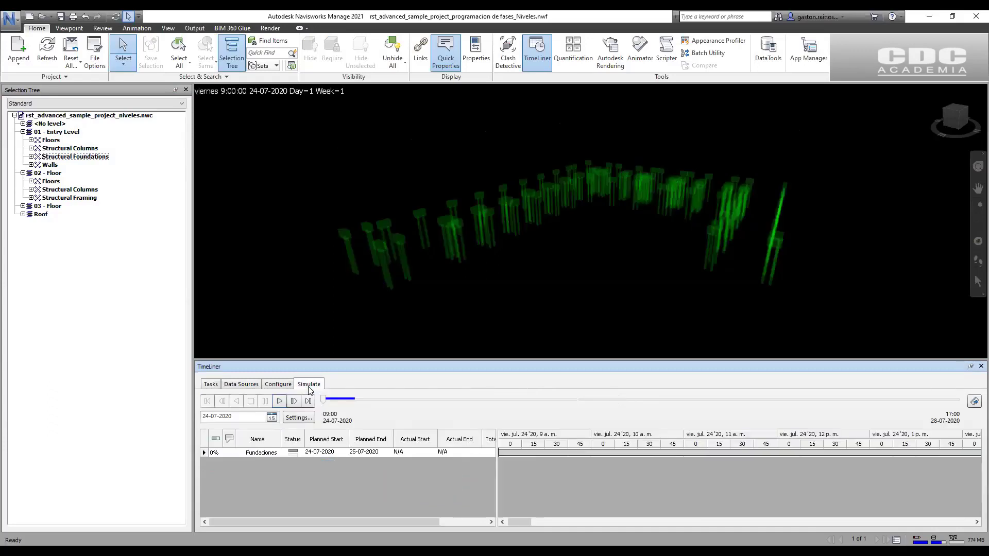
left_click(279, 400)
scroll(405, 283, "down", 1)
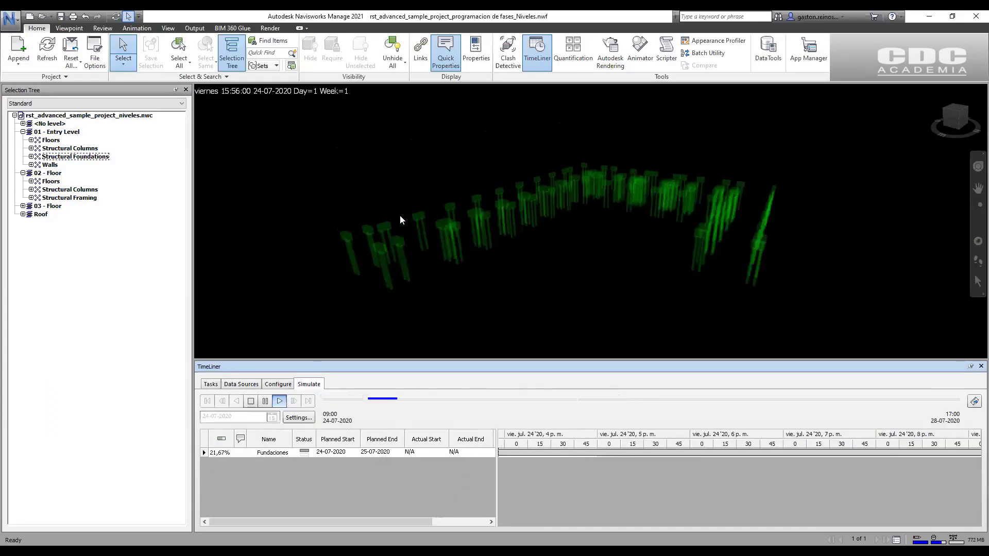
middle_click_drag(450, 246, 468, 274)
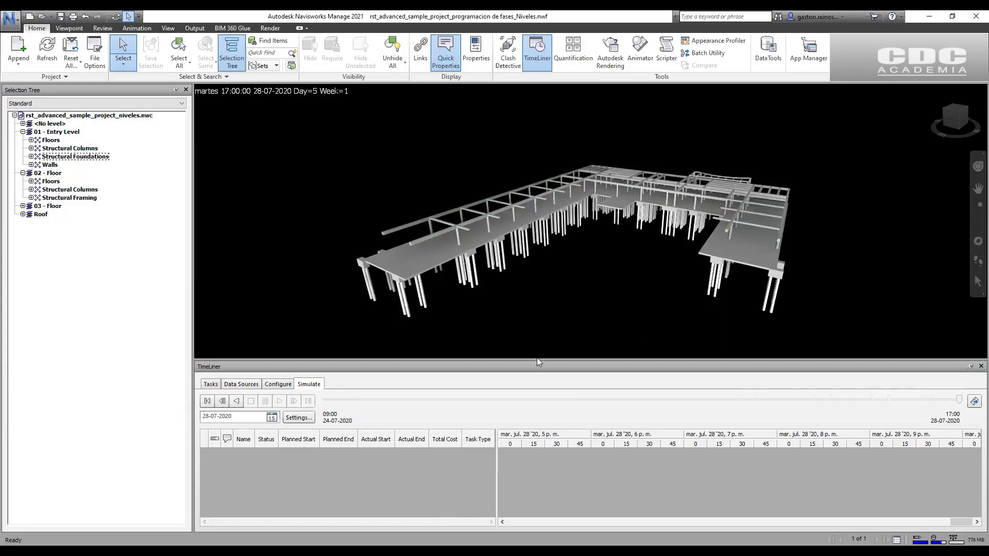
- Open rst_advanced_sample_project_programacion de fases_Zonas.nwf from the 02_Zonas folder, discarding changes to the current file
left_click(9, 19)
mouse_move(36, 67)
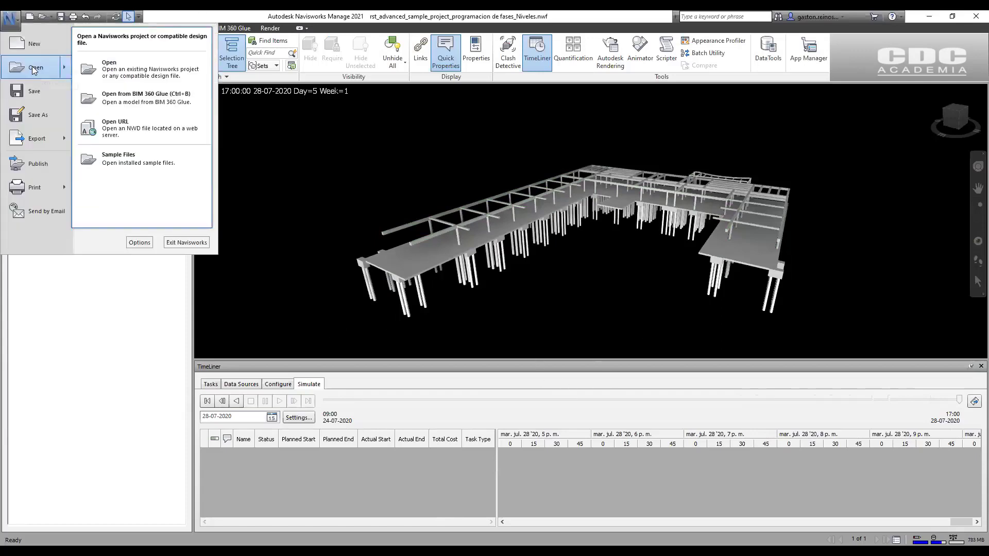
left_click(107, 70)
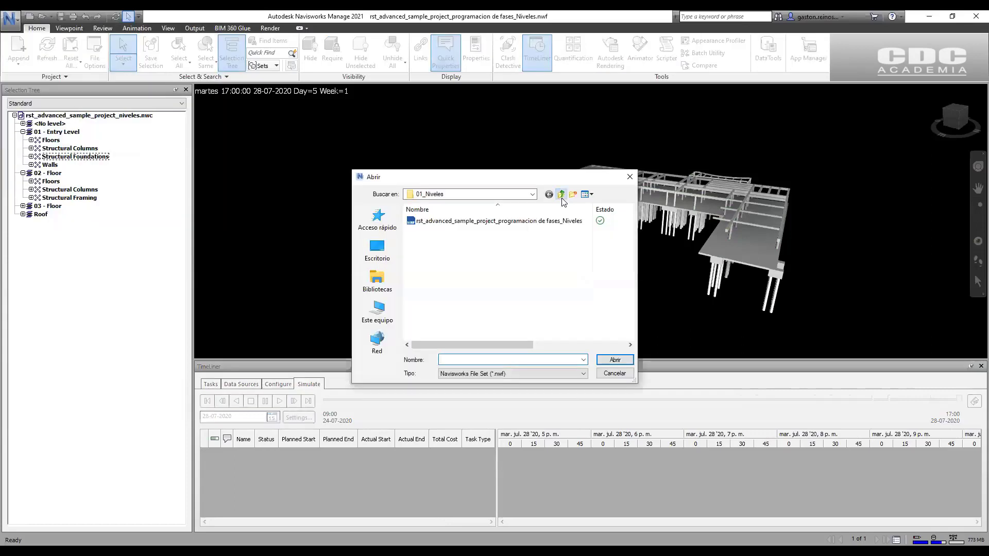
left_click(560, 194)
double_click(446, 241)
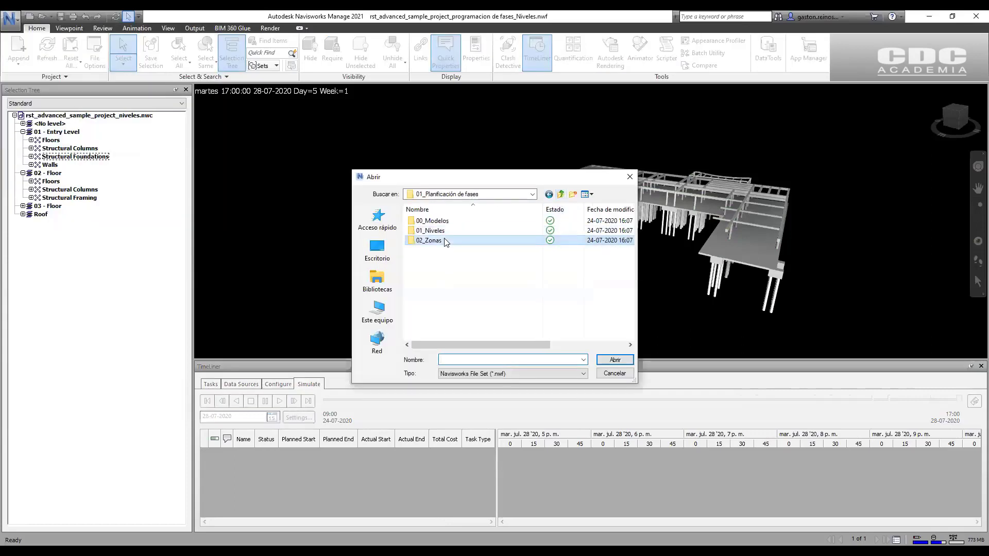
left_click(451, 222)
left_click(605, 361)
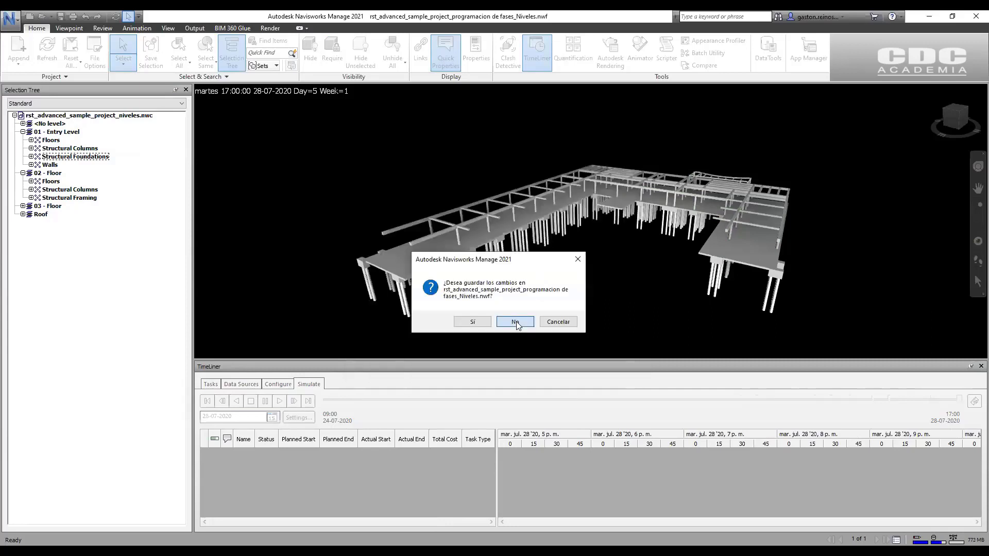
left_click(516, 322)
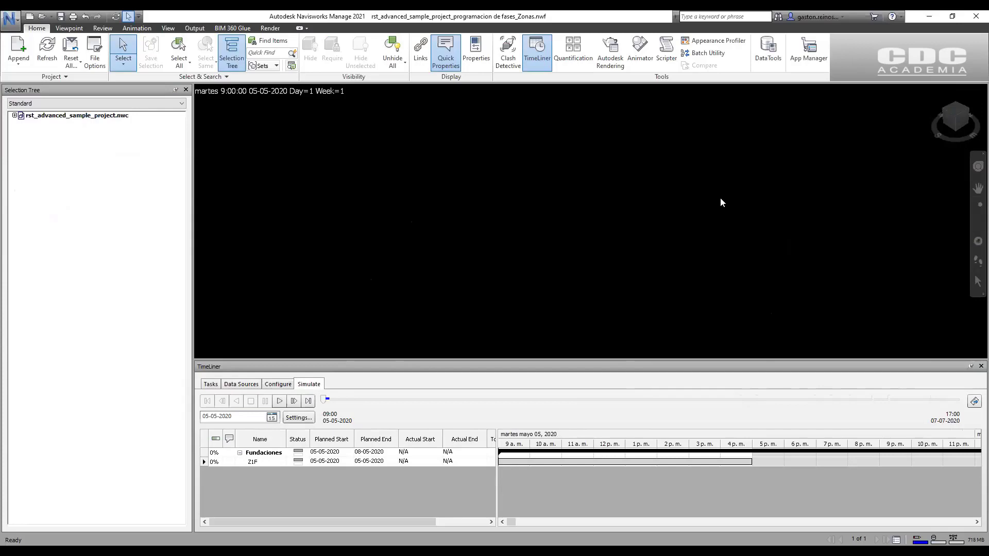
- Close TimeLiner and orient the model so the whole U-shaped building is seen from above its open side
middle_click_drag(773, 185, 792, 192)
scroll(639, 203, "up", 2)
left_click(981, 366)
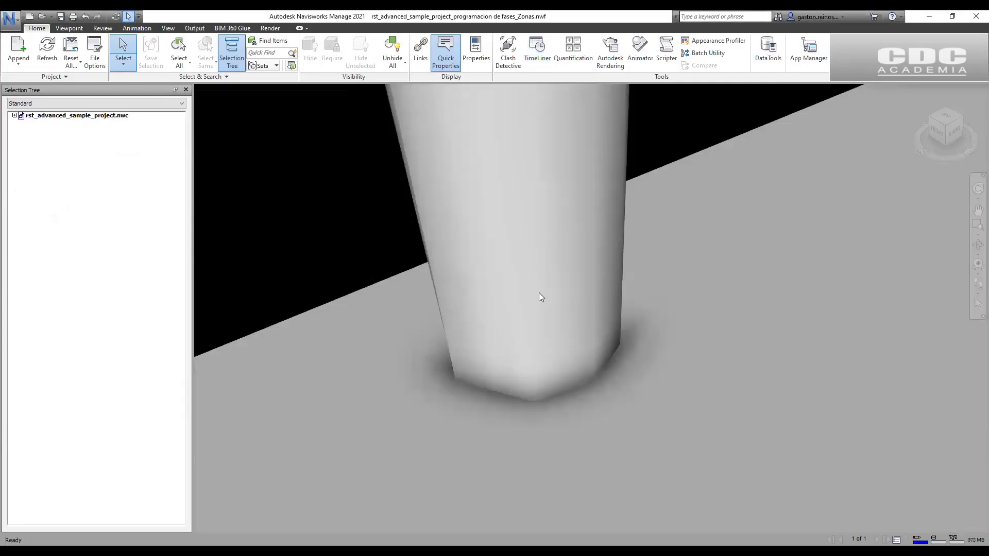
left_click(948, 128)
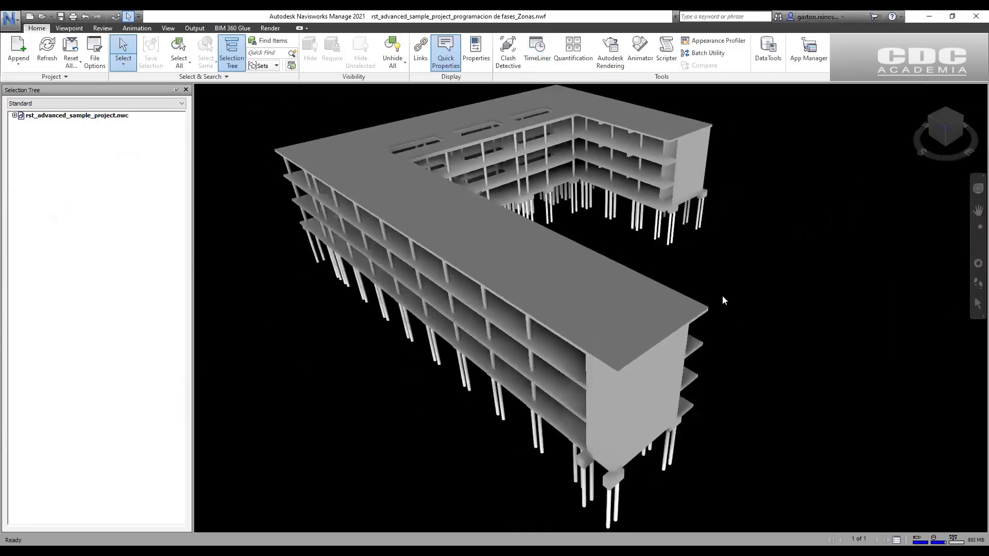
middle_click_drag(723, 297, 475, 322, "shift")
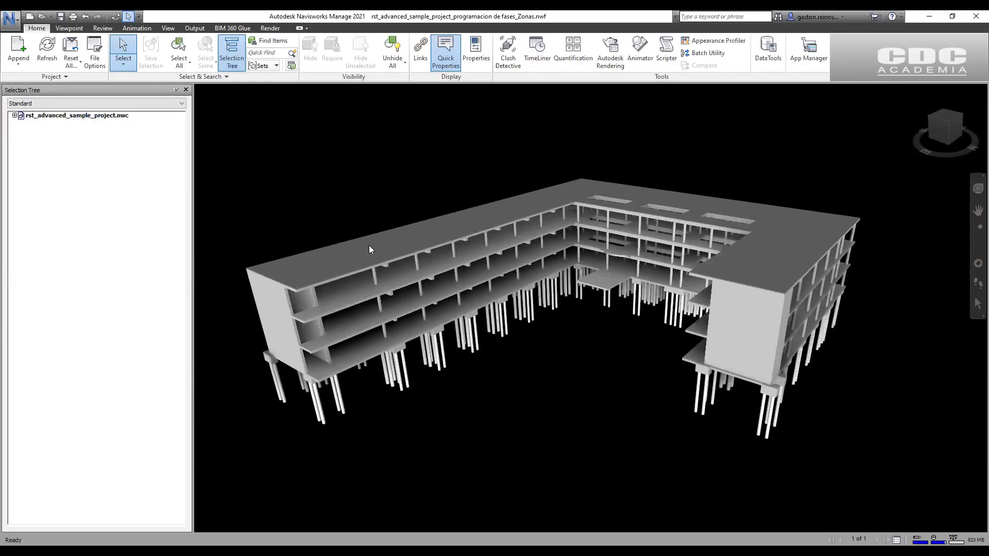
- Select each of the four roof deck parts in turn to examine how the building is divided into zones
left_click(361, 264)
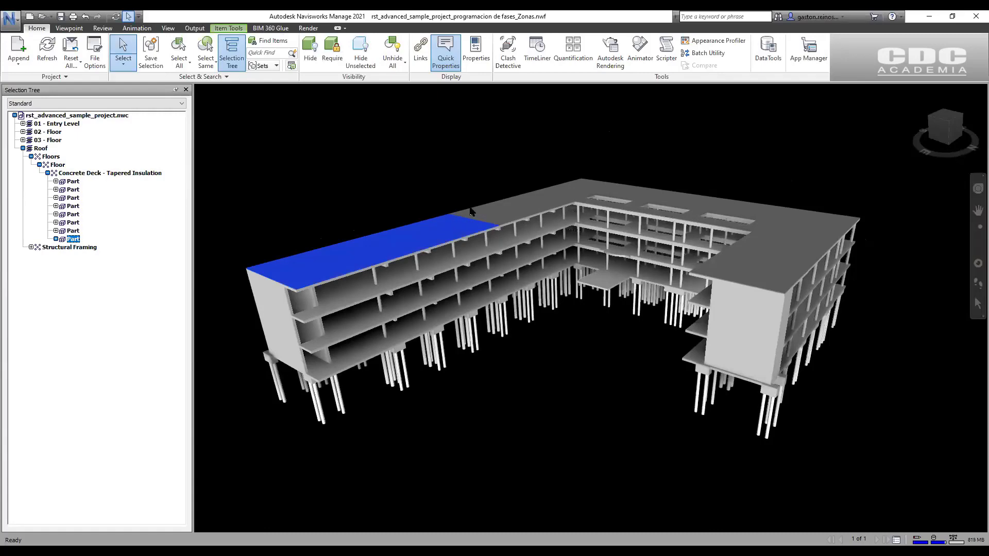
left_click(537, 197)
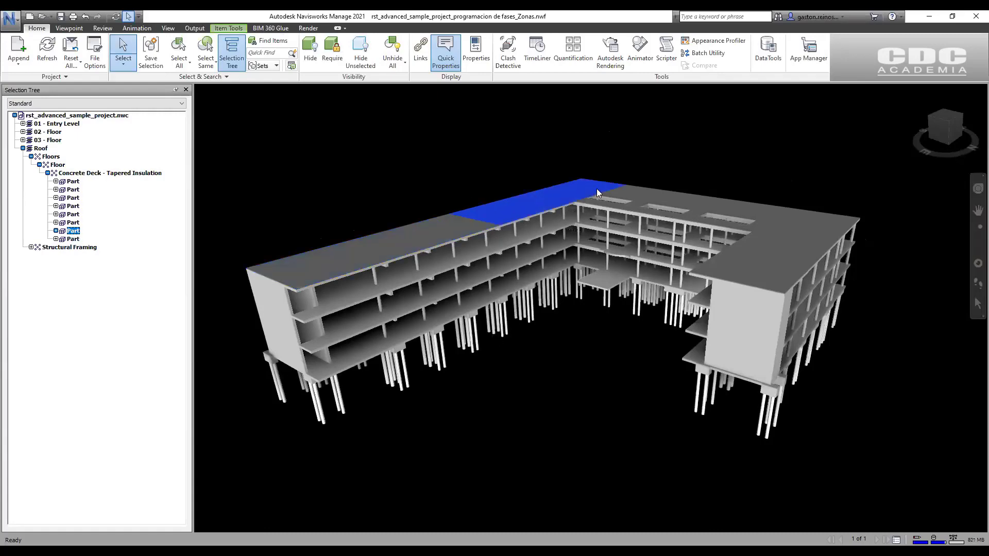
left_click(639, 192)
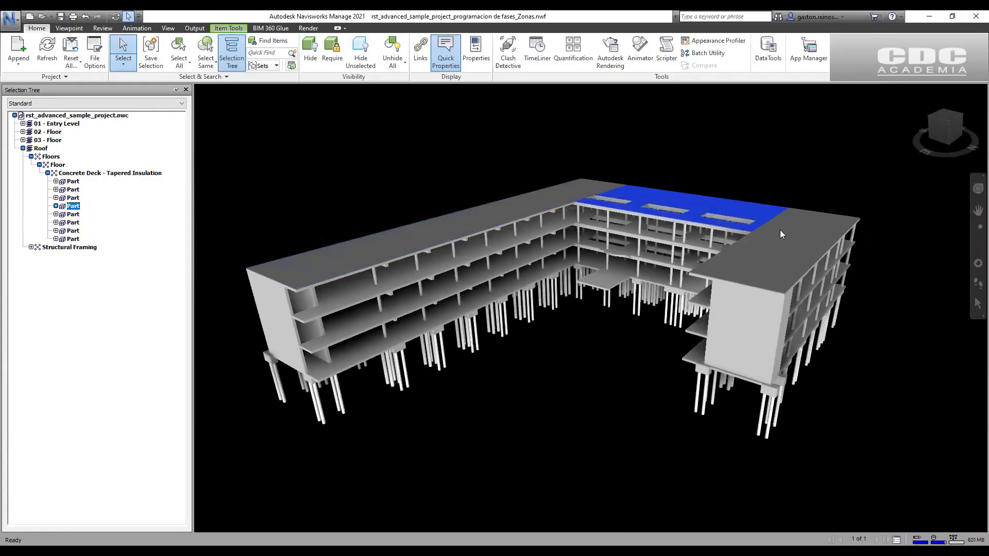
left_click(747, 236)
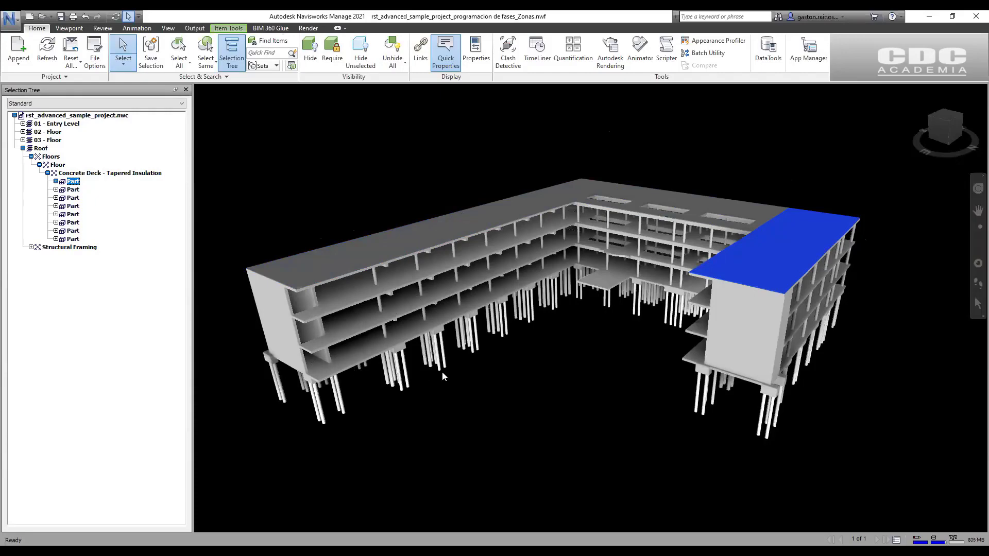
middle_click_drag(442, 372, 416, 372)
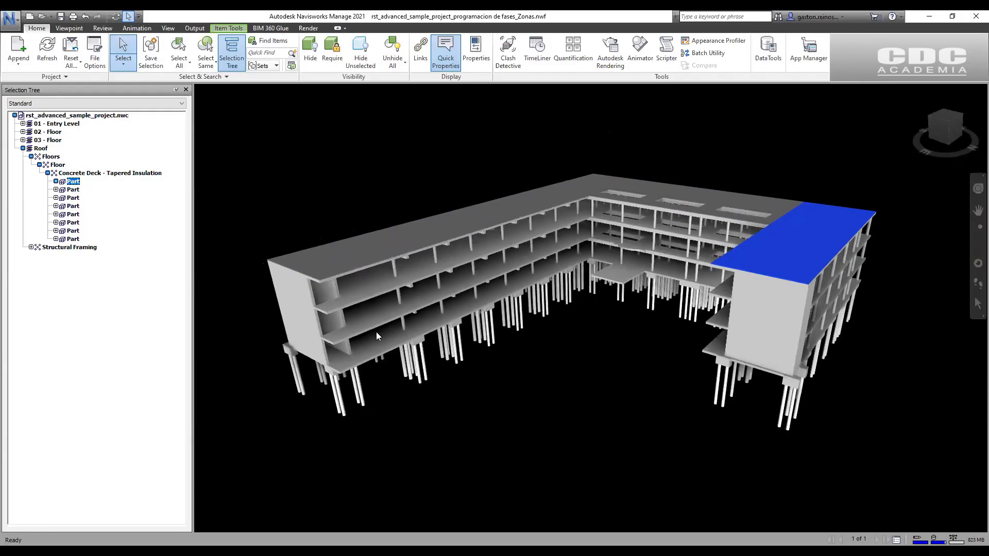
middle_click_drag(515, 295, 513, 299)
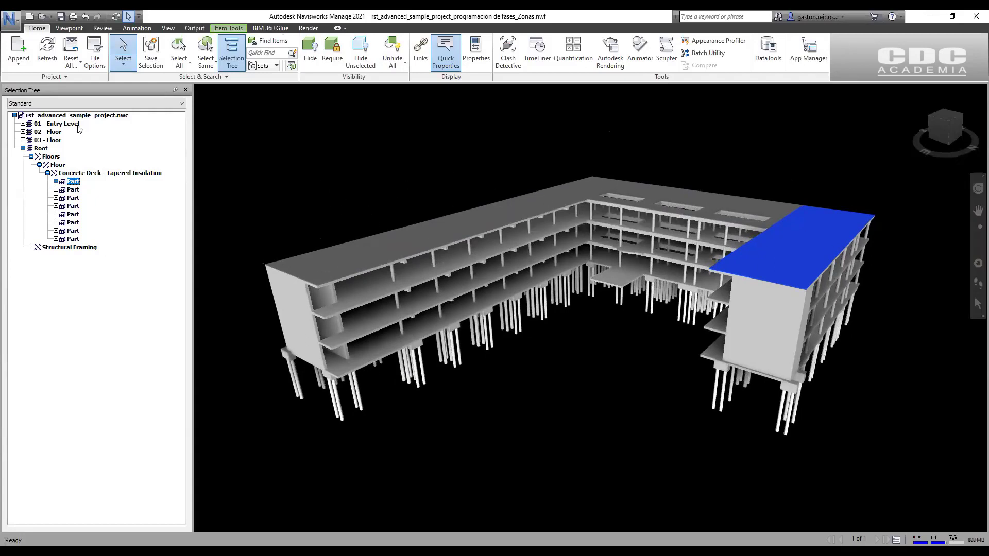
- Collapse the model's selection tree, then reopen TimeLiner with an enlarged pane showing the task list
left_click(14, 116)
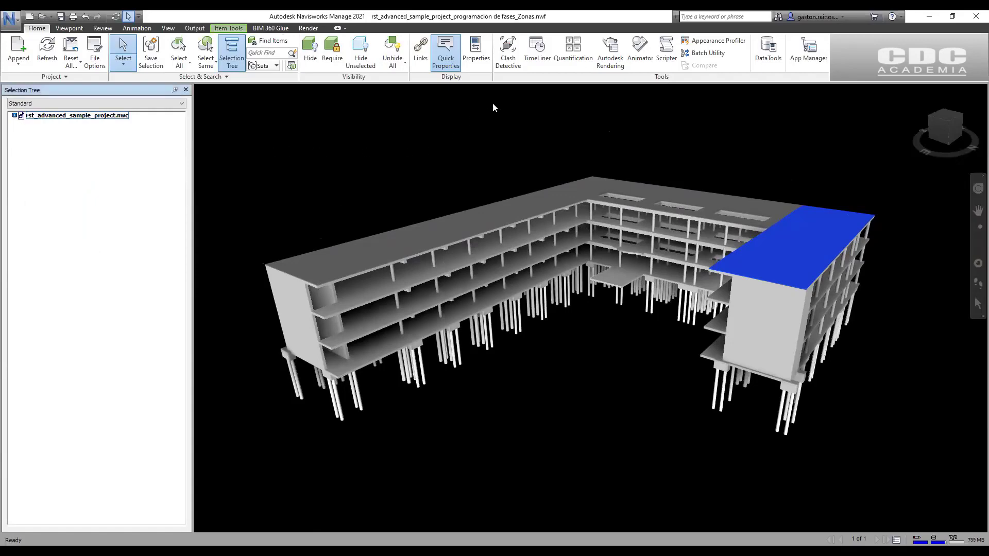
left_click(538, 54)
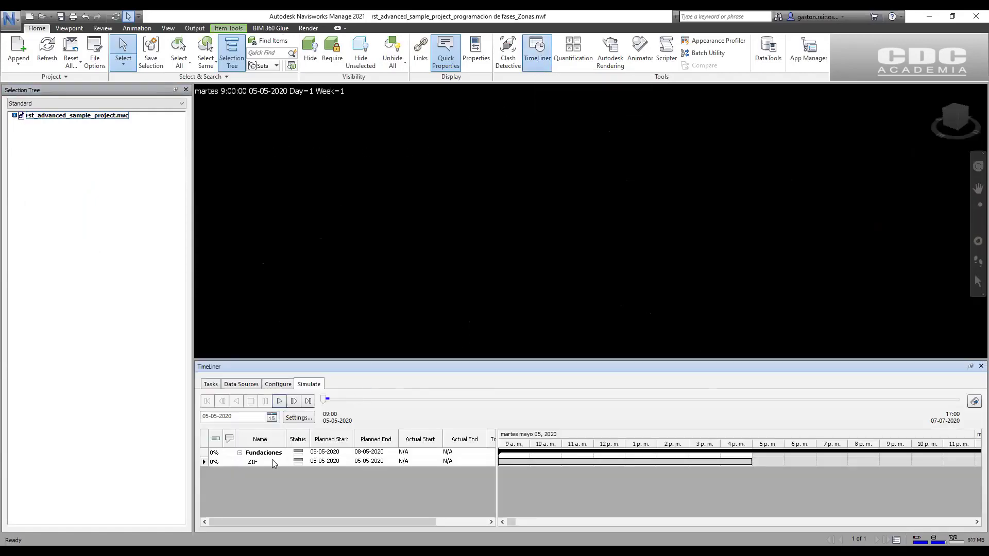
left_click(239, 455)
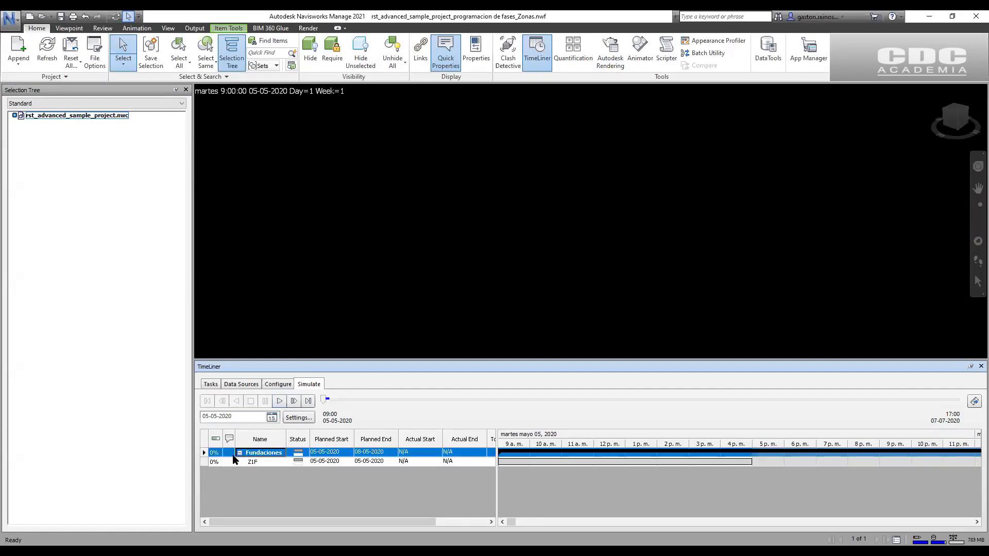
left_click(213, 453)
left_click_drag(481, 361, 482, 248)
left_click(211, 273)
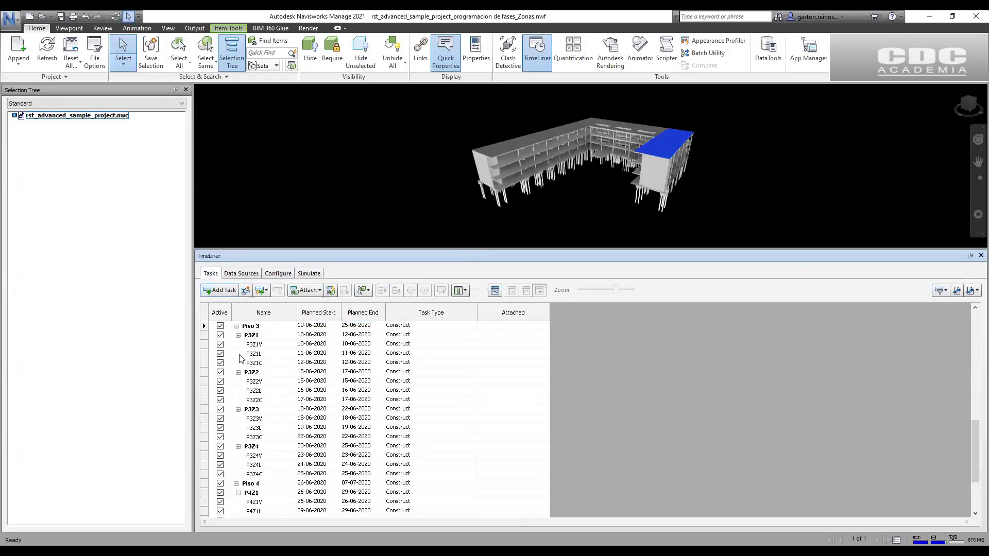
- Collapse the Fundaciones, P1Z1, P1Z2 and P1Z3 task groups and reduce the TimeLiner pane's height
left_click(203, 326)
scroll(206, 332, "up", 5)
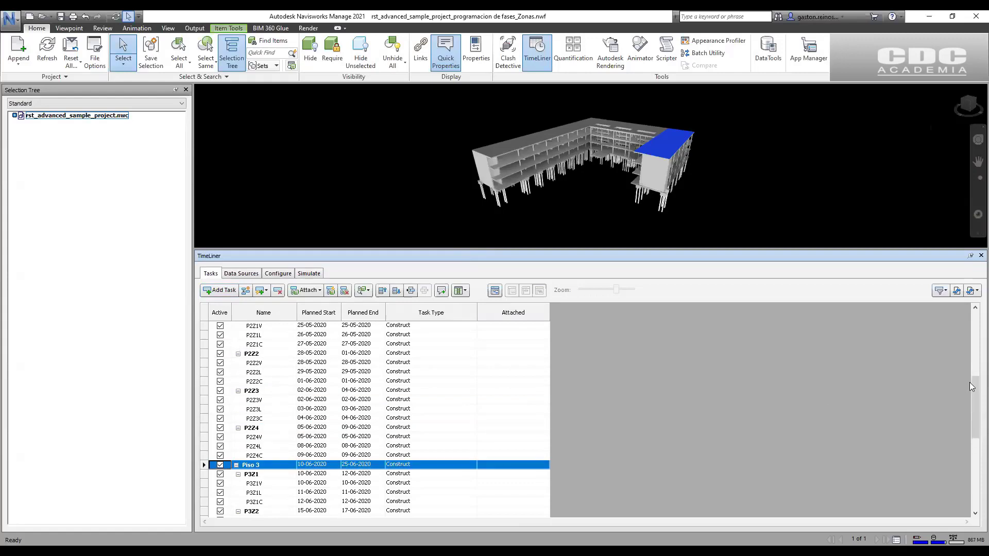
left_click_drag(974, 389, 974, 309)
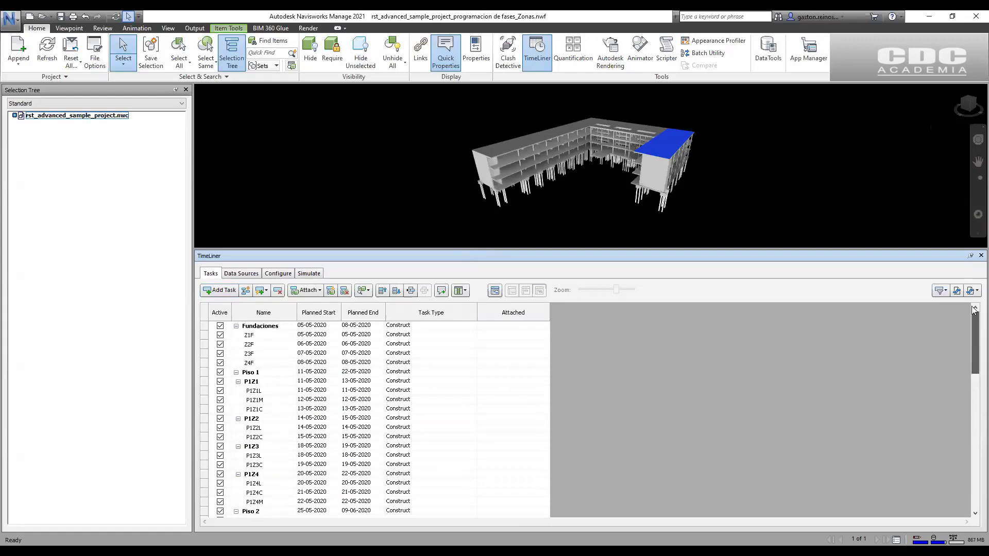
left_click(236, 327)
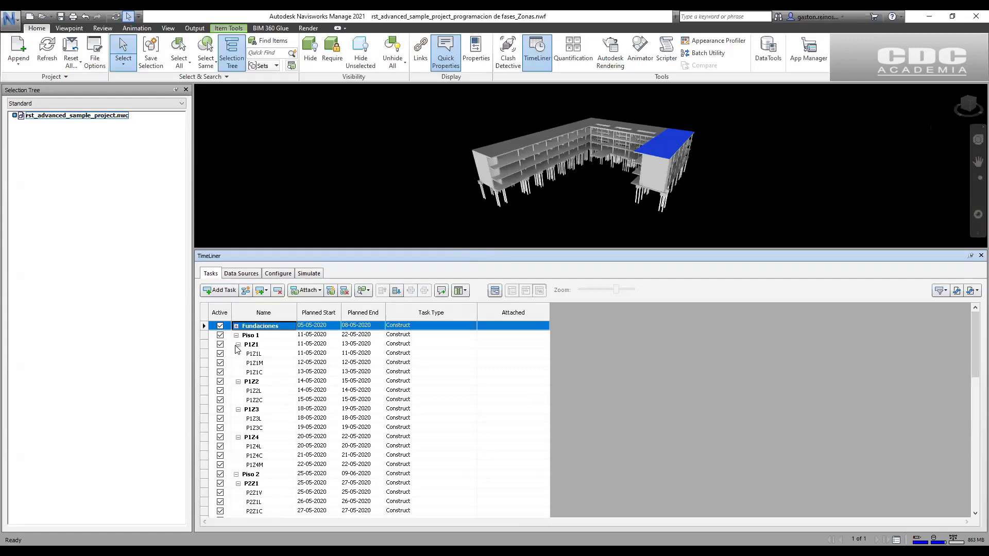
left_click(238, 344)
left_click(238, 354)
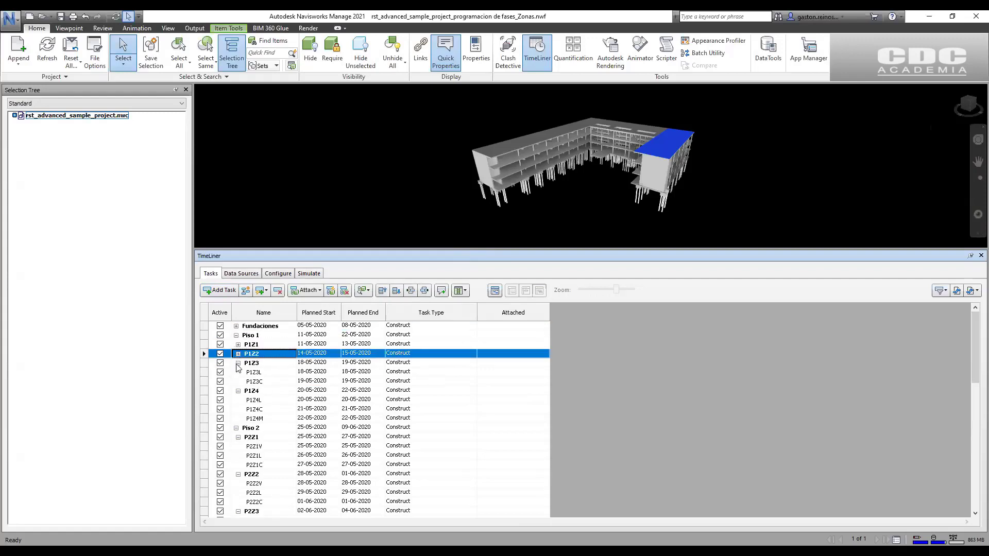
left_click(238, 364)
left_click(372, 222)
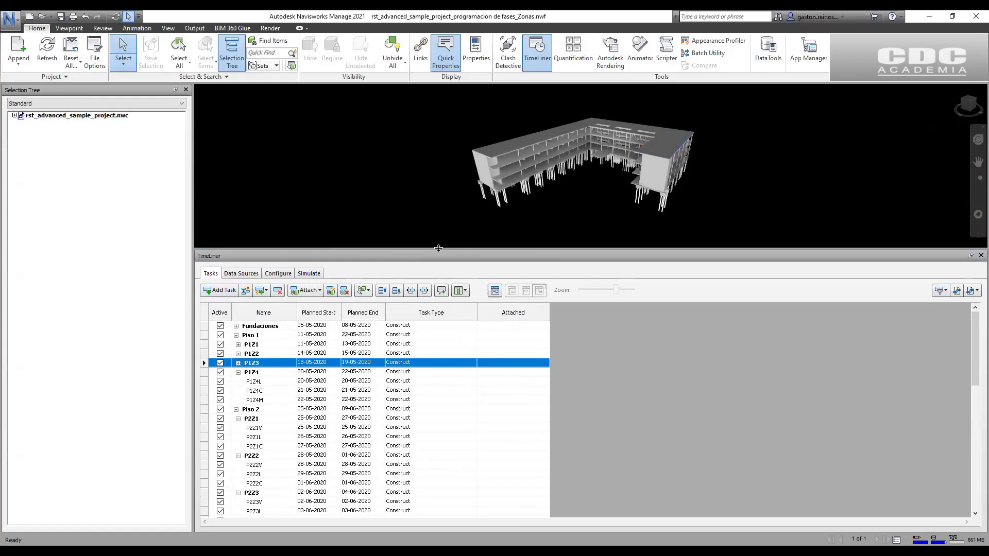
left_click_drag(439, 335, 438, 336)
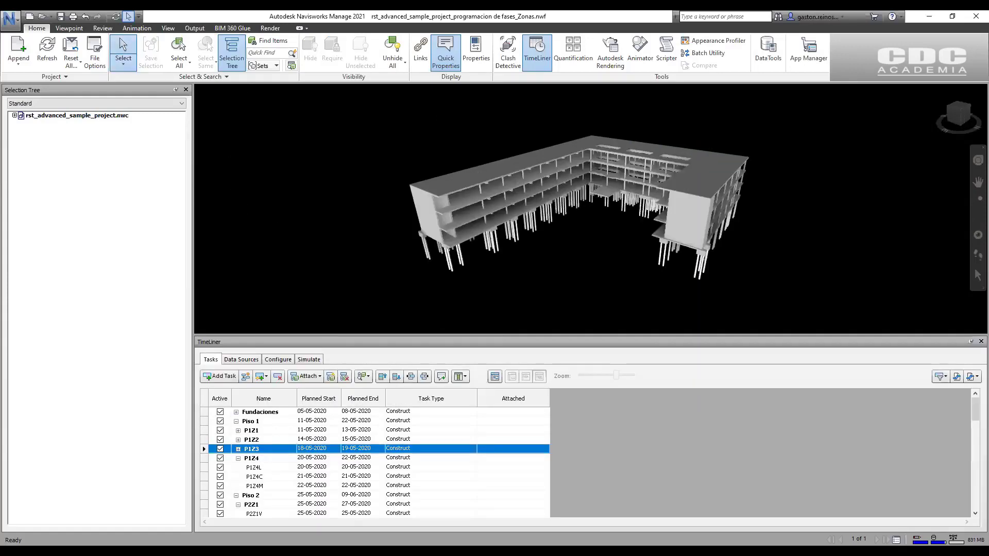
- Open the window for managing selection and search sets
left_click(277, 67)
left_click(274, 106)
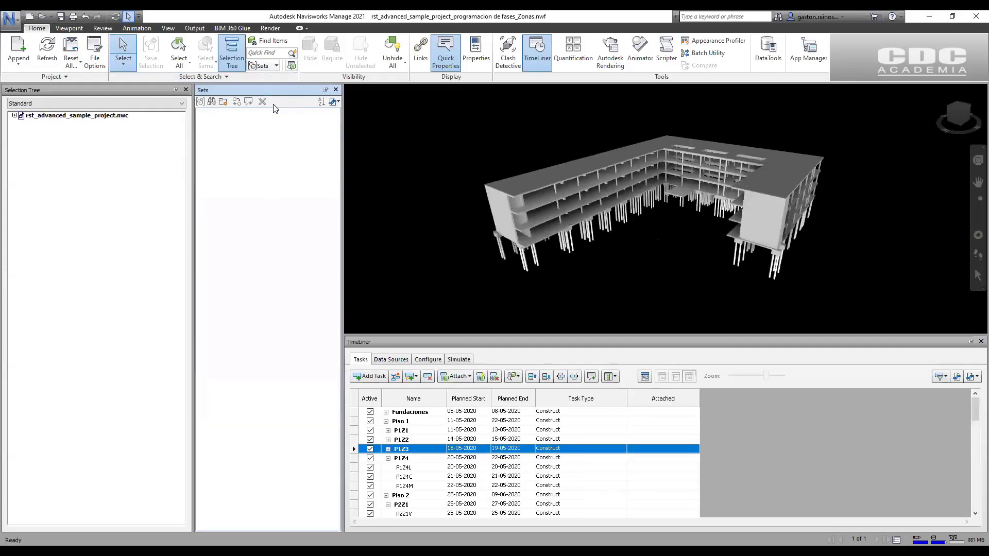
- Try to import search sets from the Programacion Zonas XML file in the nwc folder
left_click(333, 102)
left_click(348, 115)
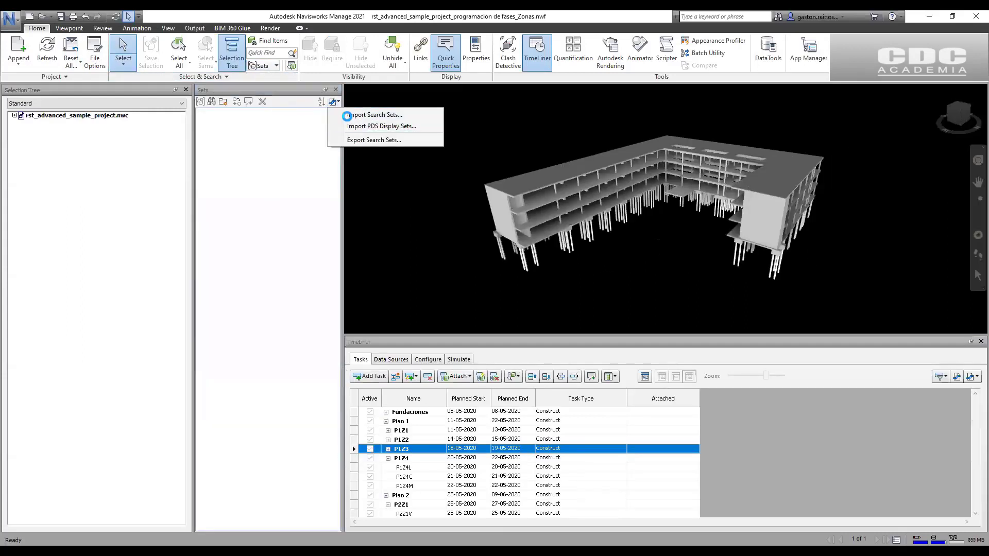
left_click(521, 333)
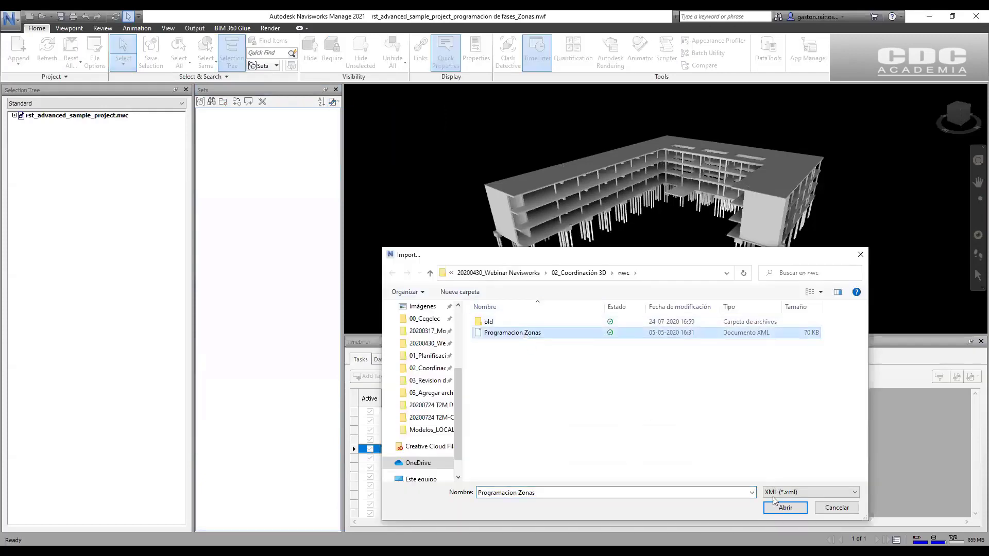
left_click(784, 508)
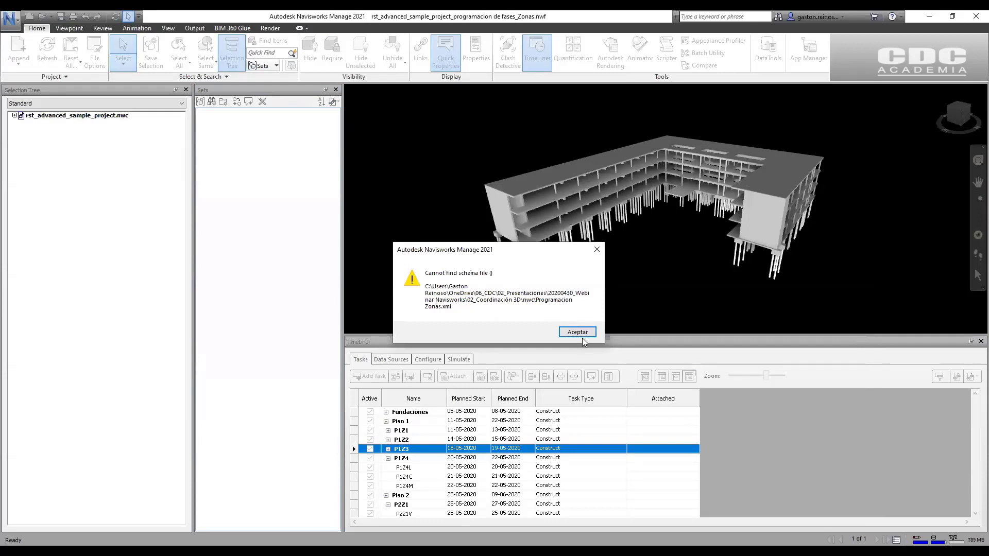
left_click(578, 332)
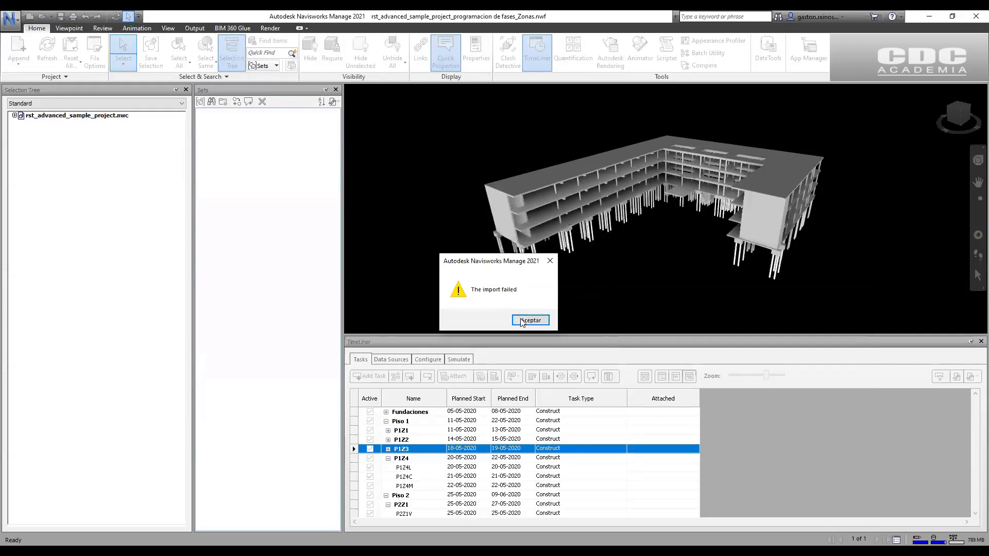
left_click(528, 320)
- Import the search sets from Search Sets_Zonas in the 01_Planificación de fases project's 02_Zonas folder
left_click(334, 102)
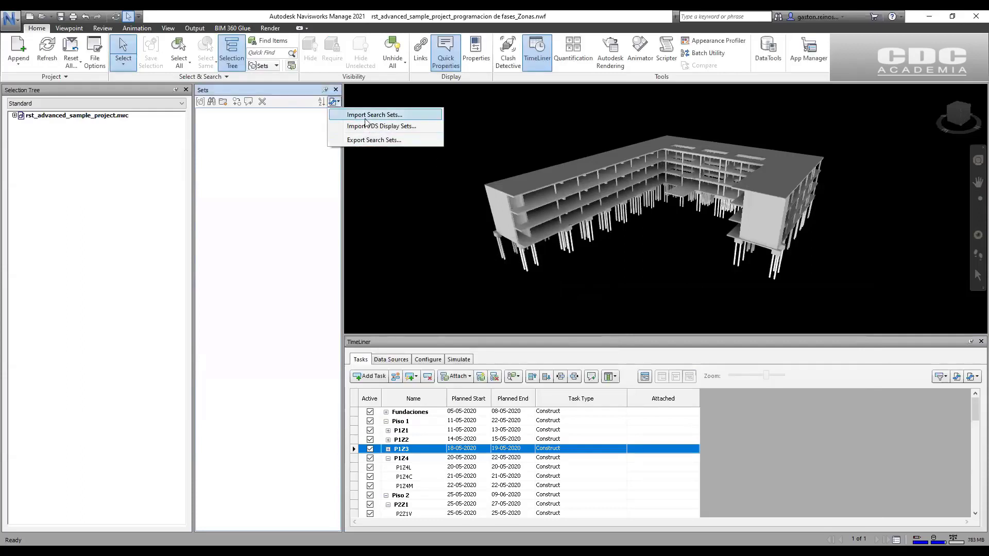
left_click(365, 117)
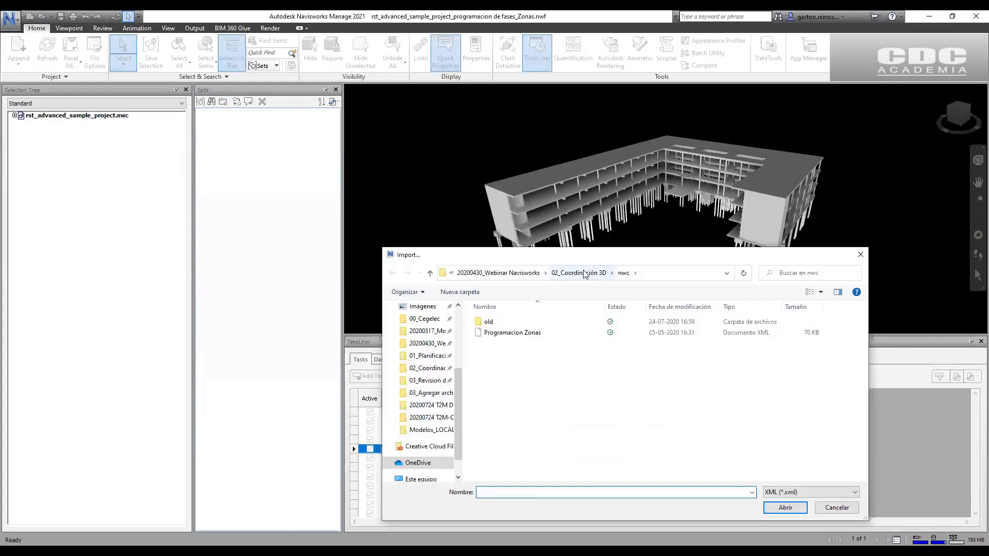
left_click(526, 274)
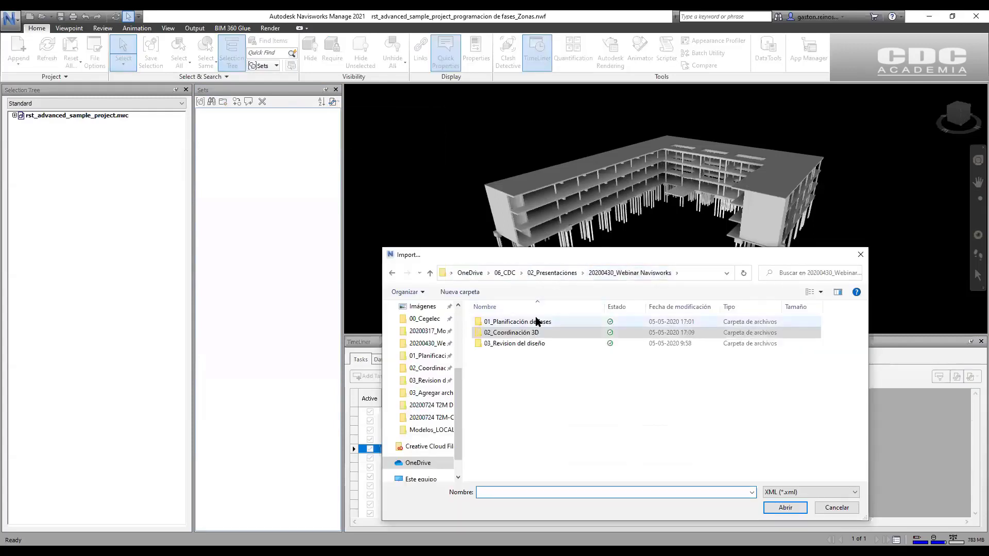
double_click(533, 322)
double_click(497, 343)
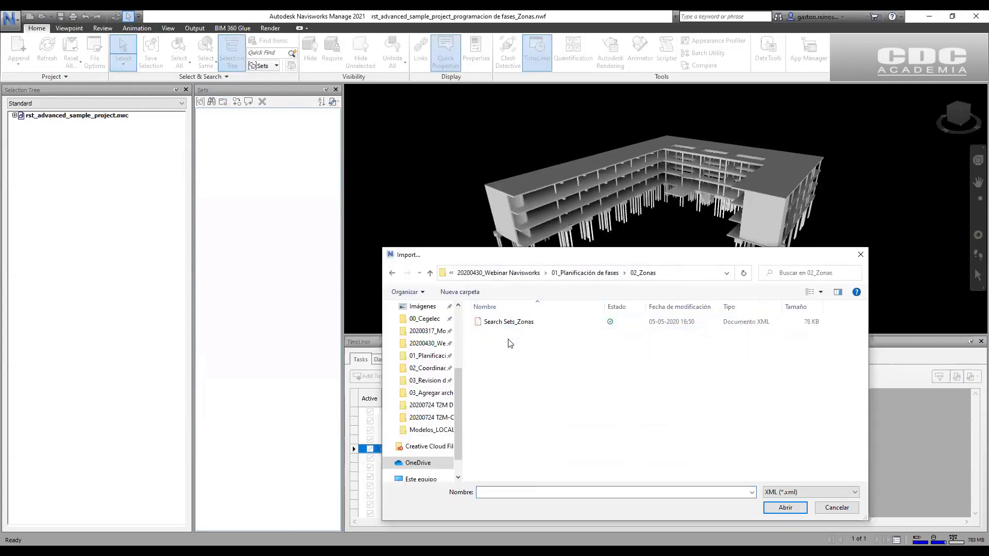
left_click(515, 324)
left_click(766, 505)
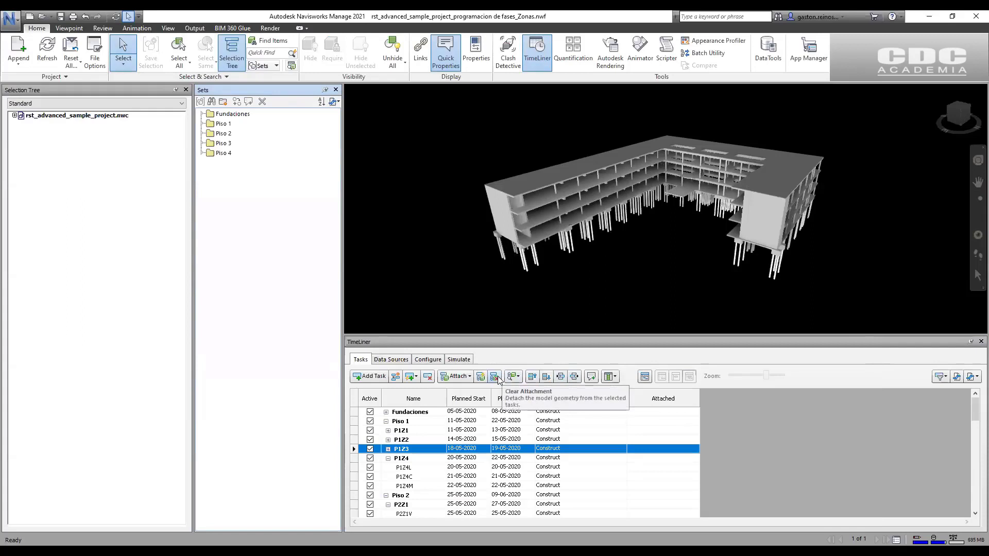
- Auto-attach the model to the TimeLiner tasks by applying the rule that maps task names to selection sets with the same name
left_click(480, 379)
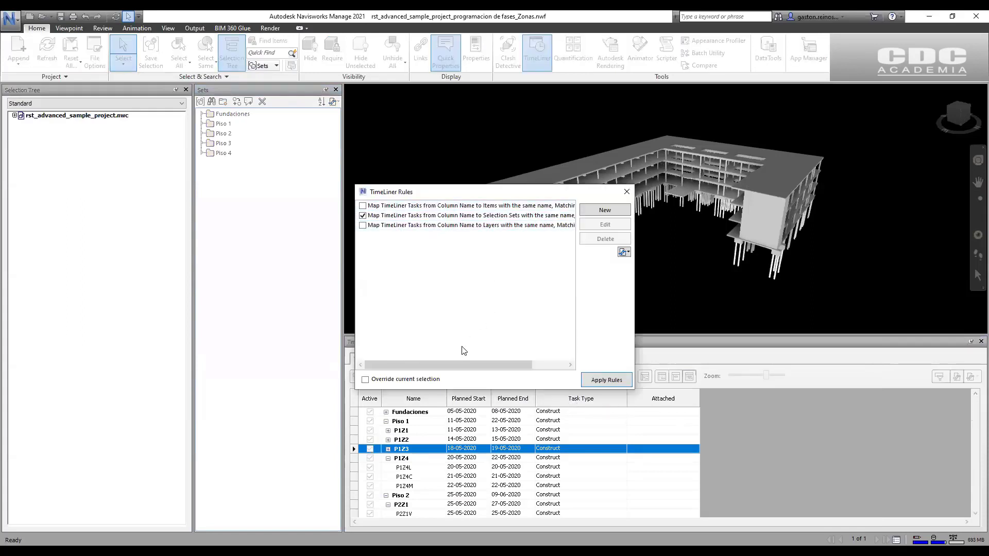
left_click_drag(448, 365, 482, 365)
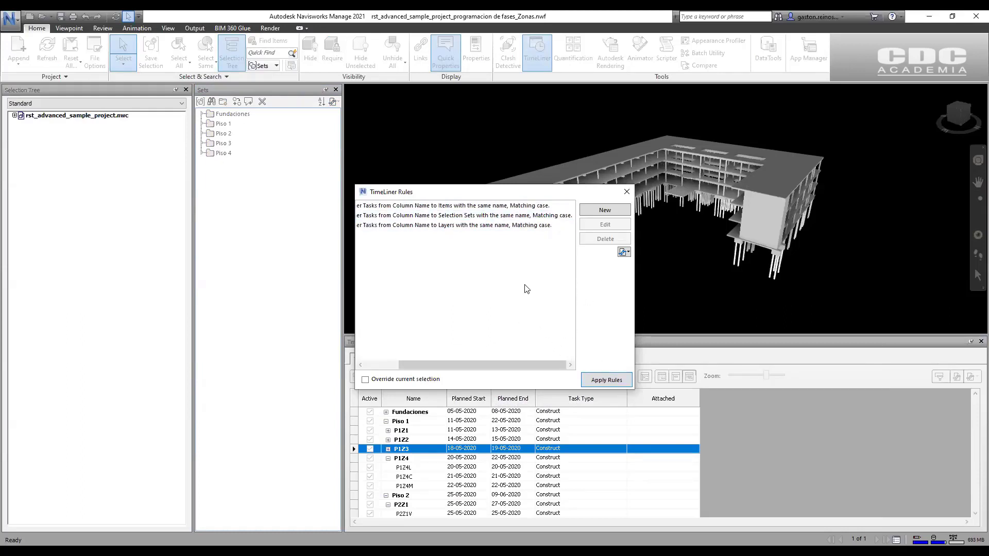
left_click(603, 378)
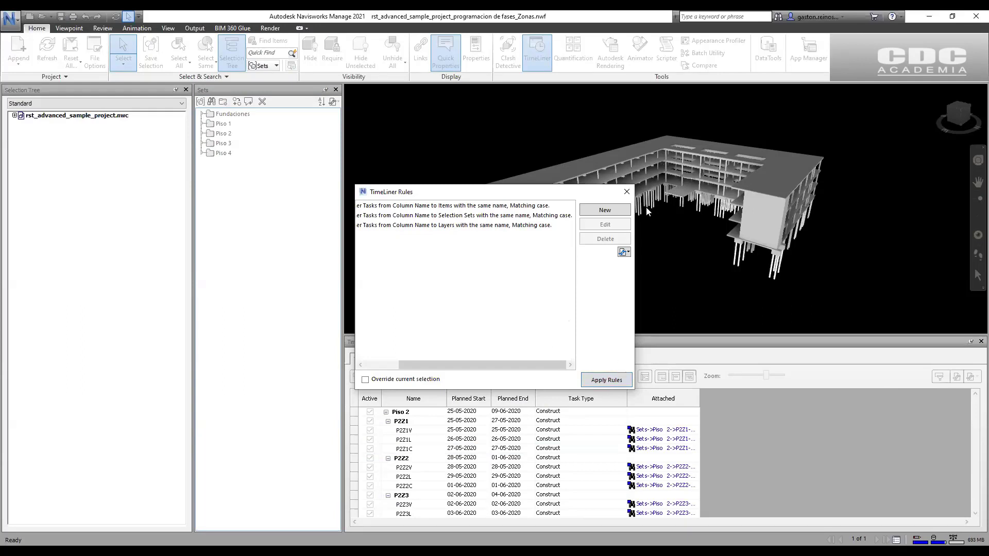
left_click(626, 187)
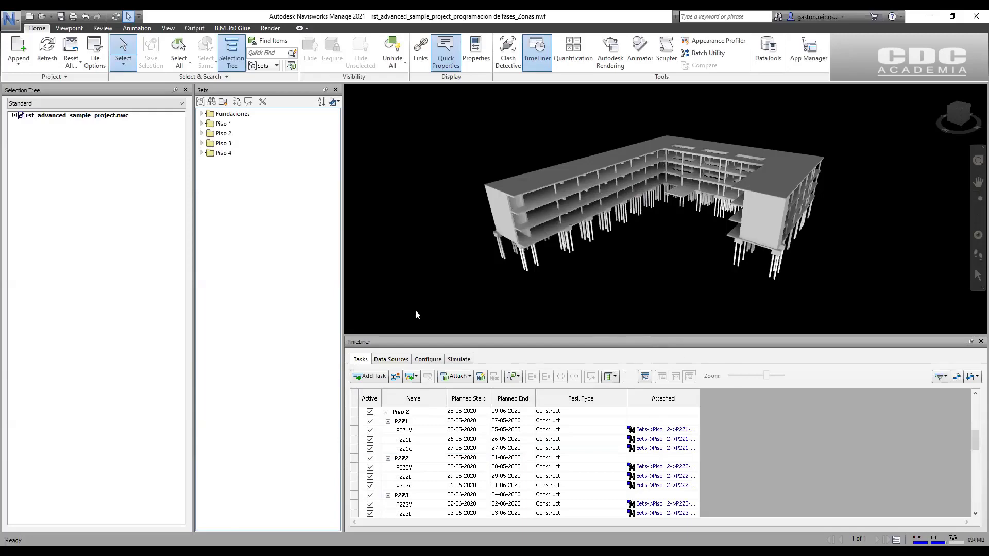
- Close the Sets window, reduce the TimeLiner pane's height, and play the zone-based construction simulation
left_click(335, 89)
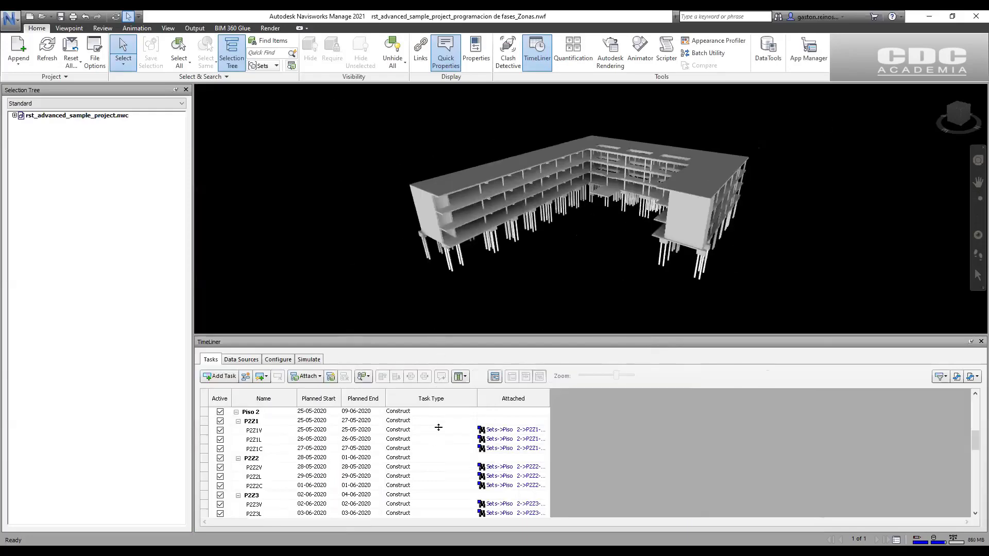
left_click_drag(438, 427, 438, 427)
left_click(320, 450)
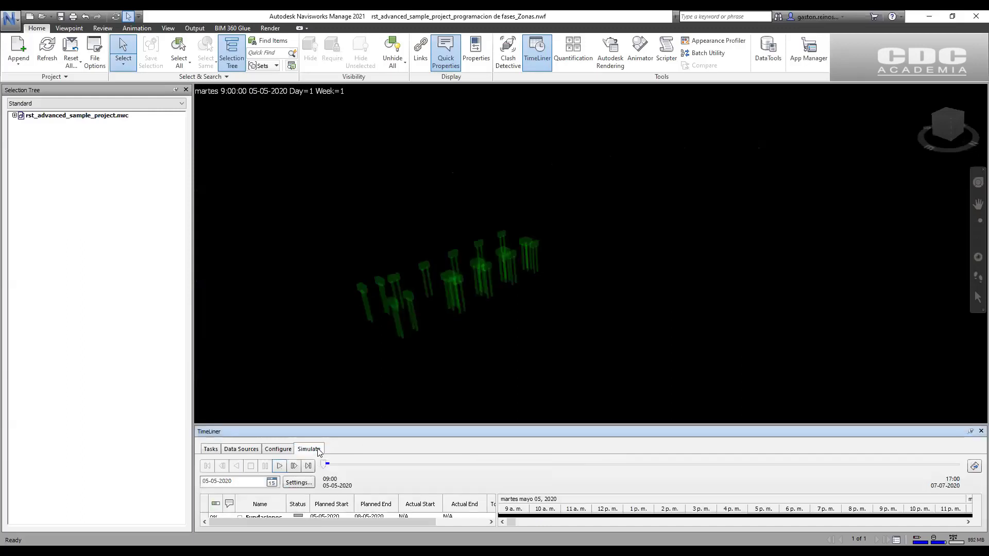
left_click(279, 466)
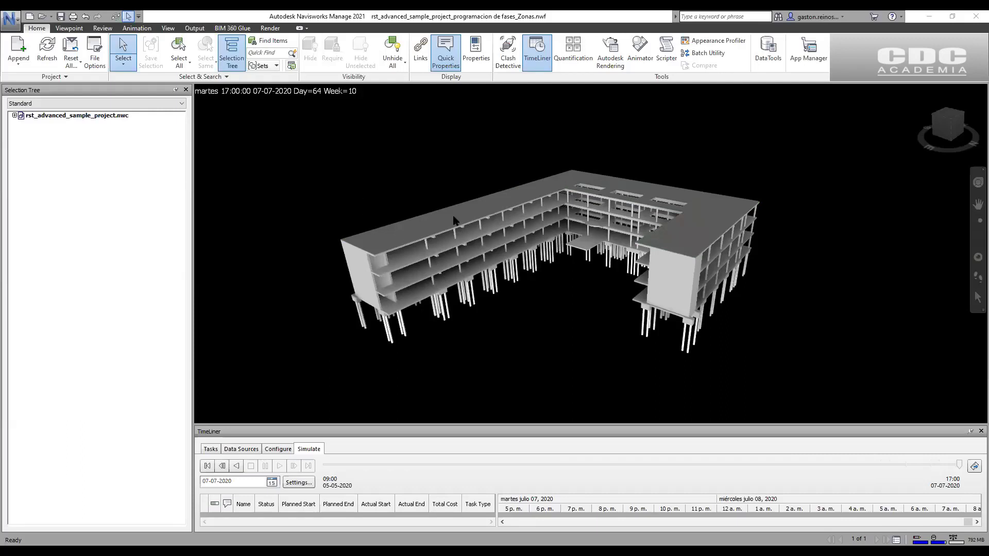
mouse_move(453, 221)
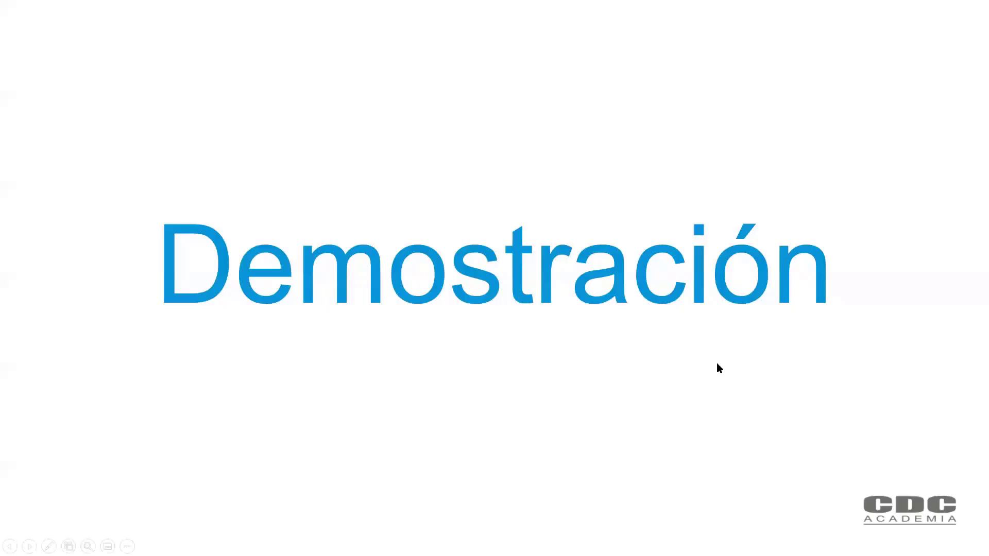
left_click(717, 364)
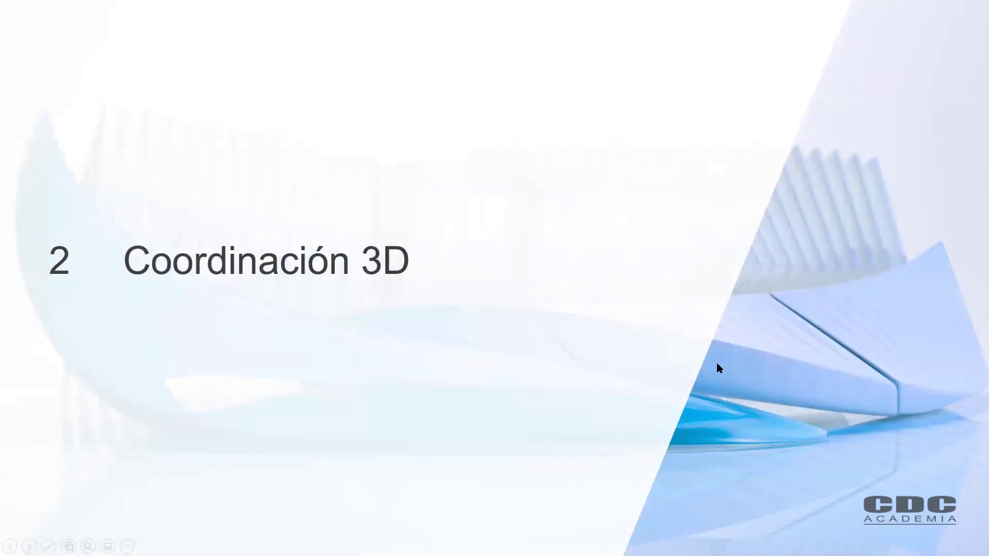
key("Right")
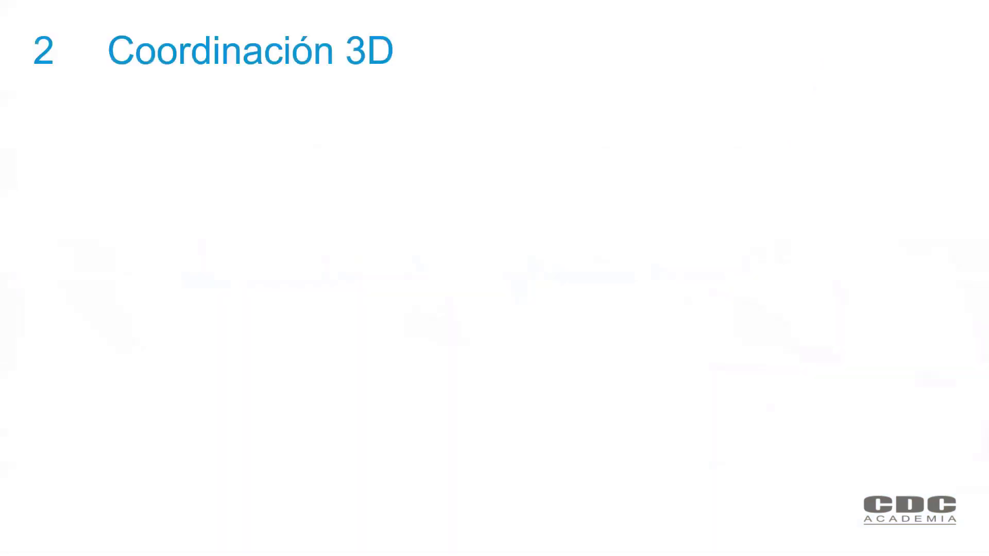
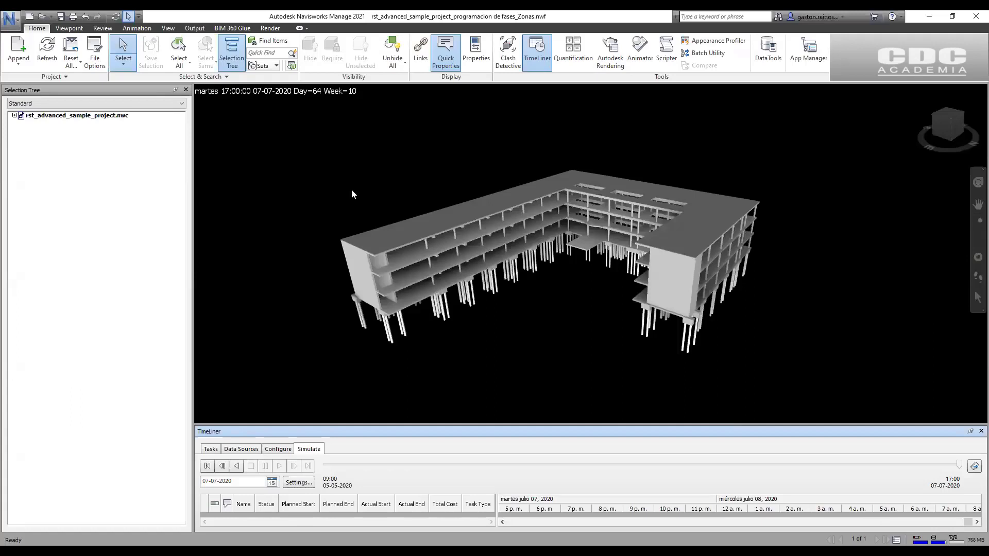
- Open rme_advanced_sample_project_Coordinacion.nwf from the 02_Coordinación 3D folder, discarding the changes to the Zonas project
left_click(10, 20)
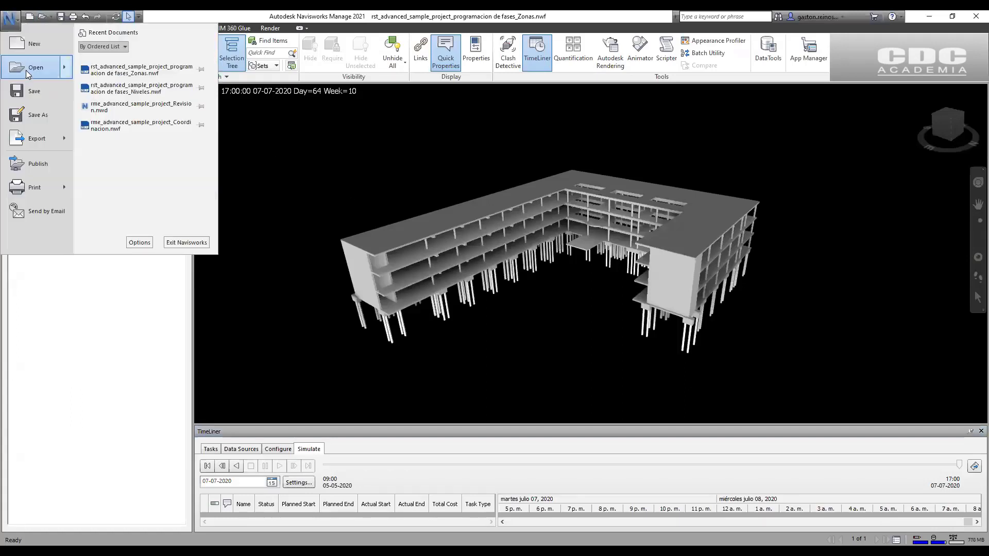
left_click(31, 68)
left_click(561, 194)
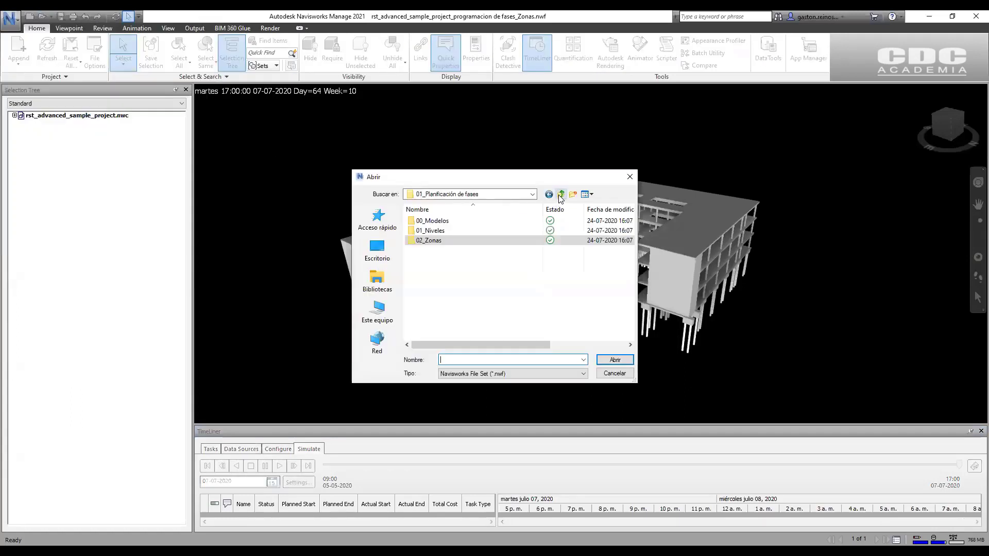
left_click(561, 194)
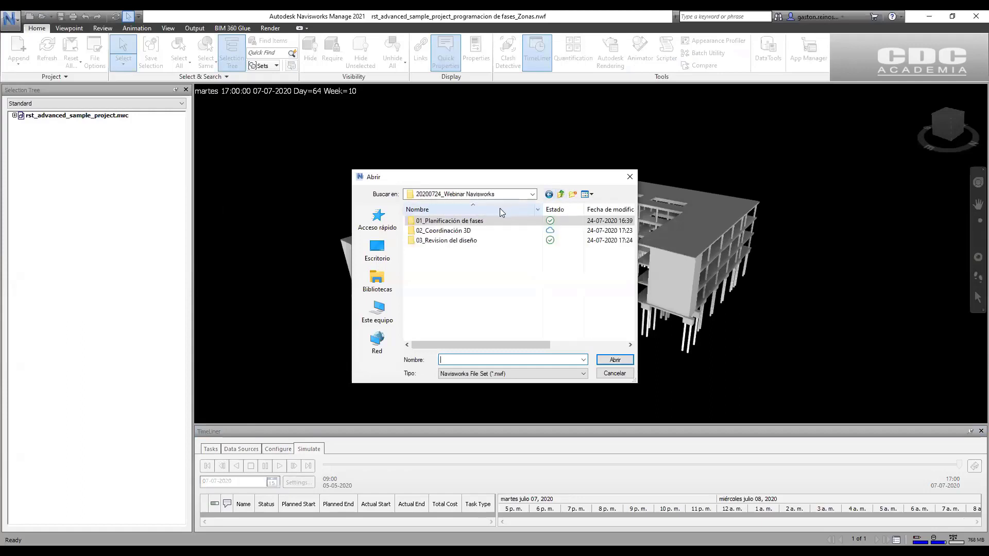
double_click(447, 230)
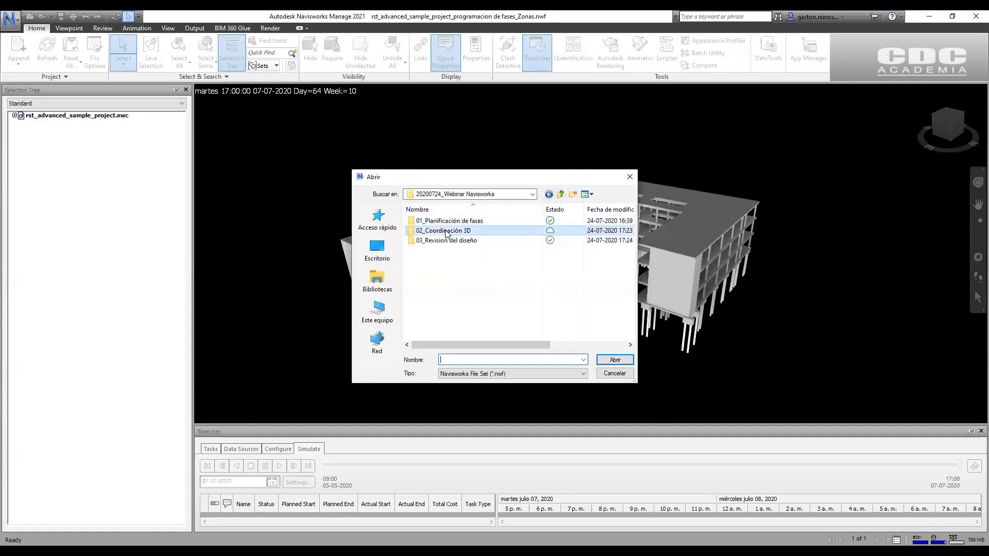
left_click(445, 232)
left_click(615, 361)
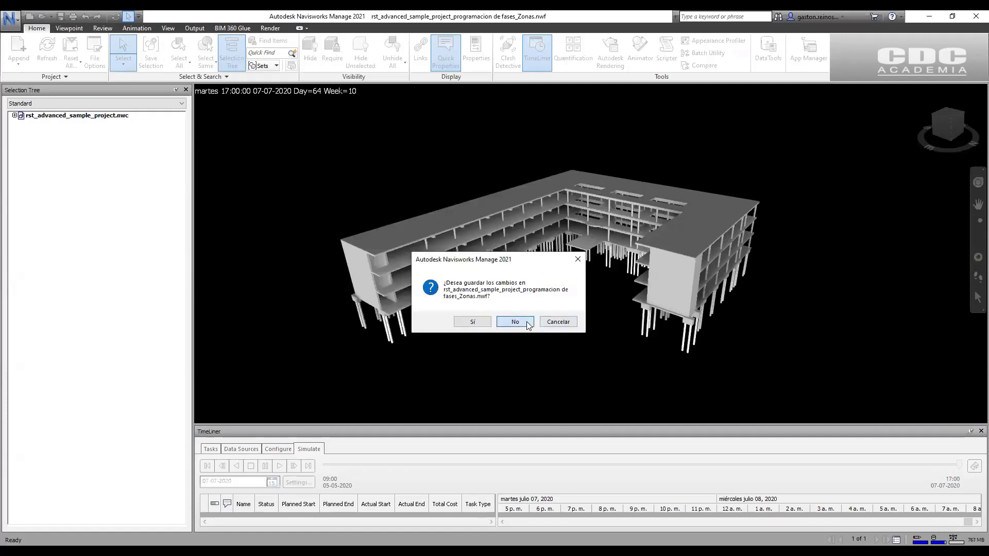
left_click(515, 322)
- Select the ARQ, PCI, CLI, ELX and PLO discipline models in turn to examine what each contributes to the building
middle_click_drag(713, 336, 527, 318, "shift")
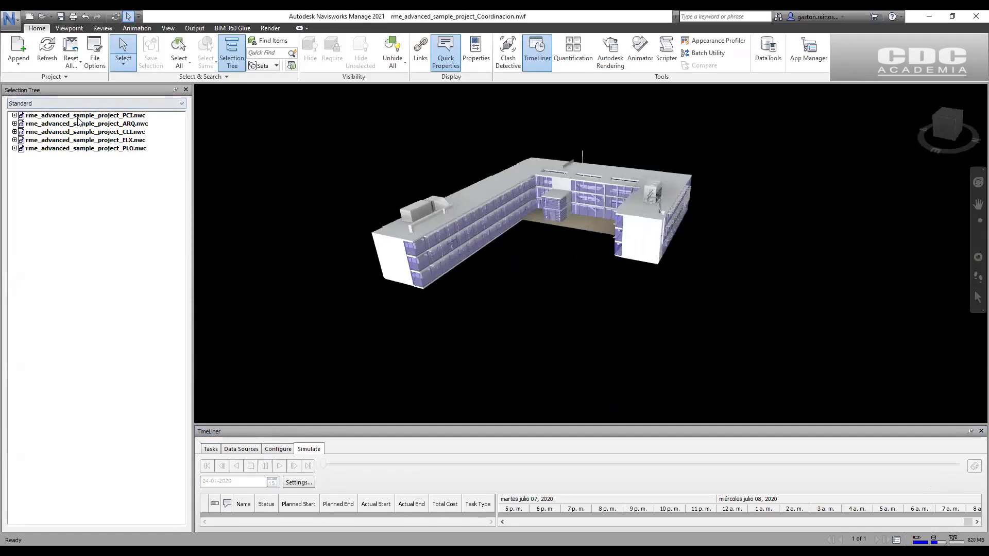
left_click(103, 124)
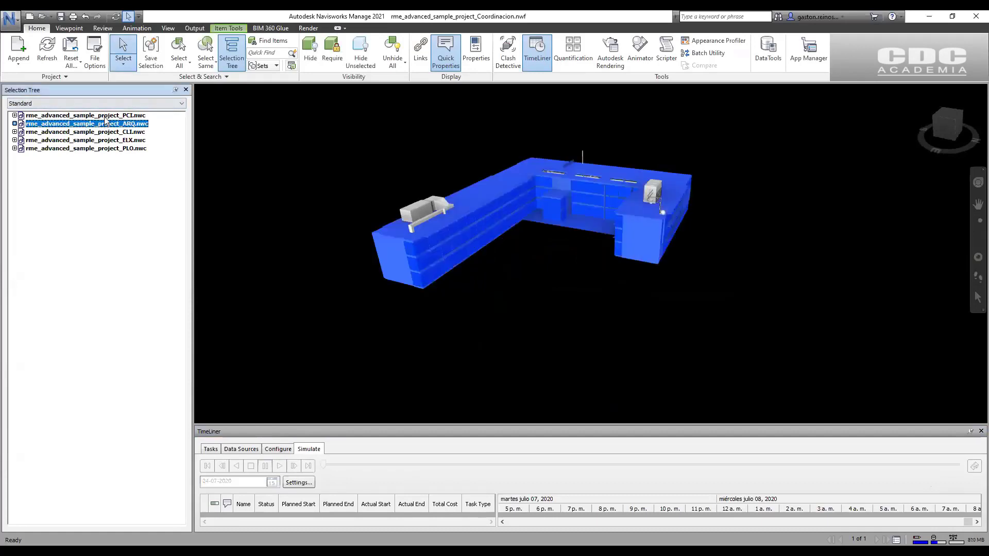
left_click(106, 116)
left_click(106, 133)
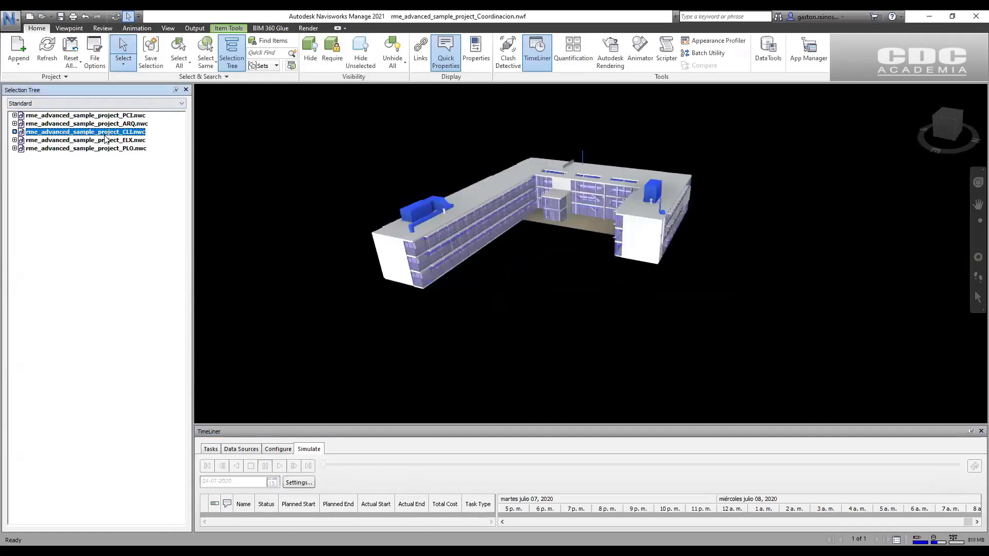
key("Escape")
left_click(105, 140)
left_click(107, 149)
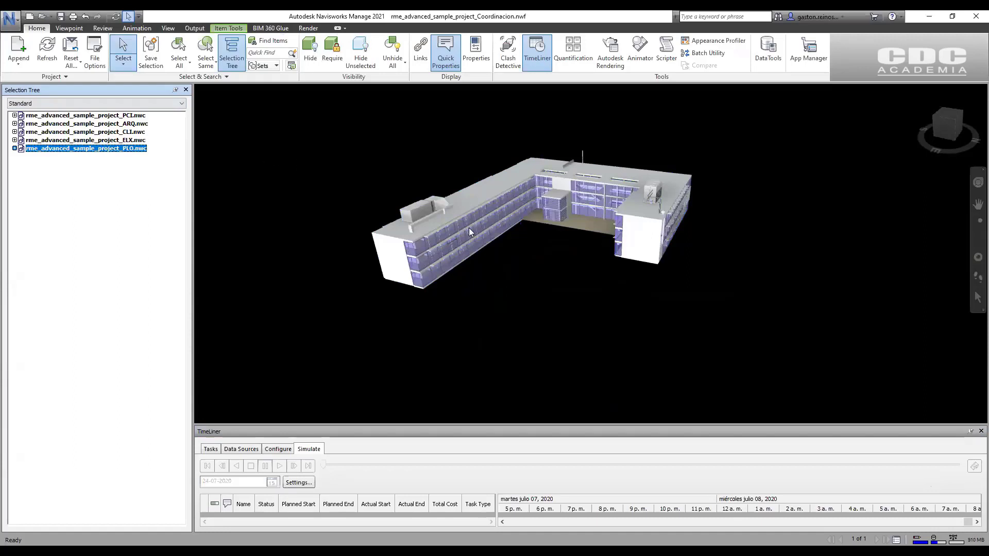
- Close TimeLiner and narrow the selection tree pane to enlarge the view of the coordination model
middle_click_drag(504, 348, 545, 352)
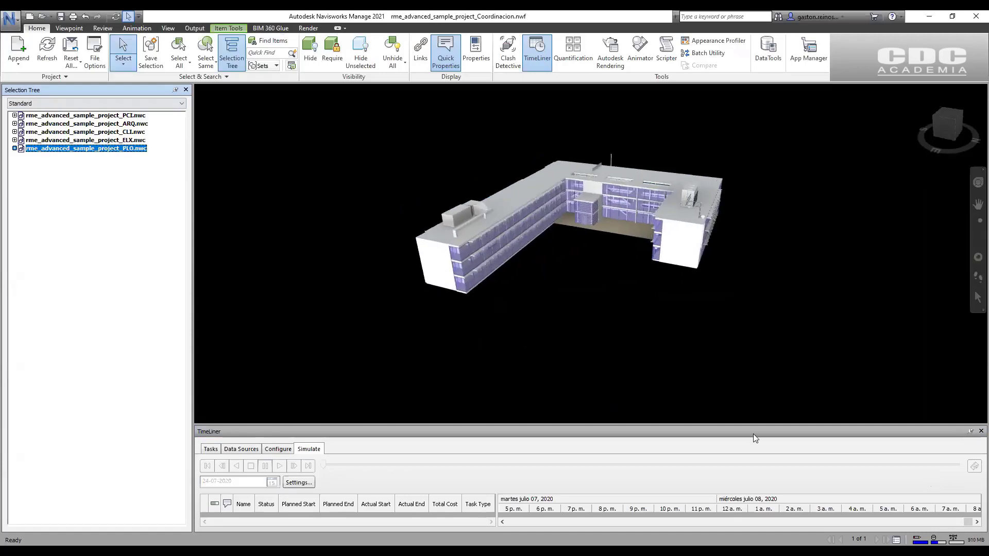
left_click(981, 432)
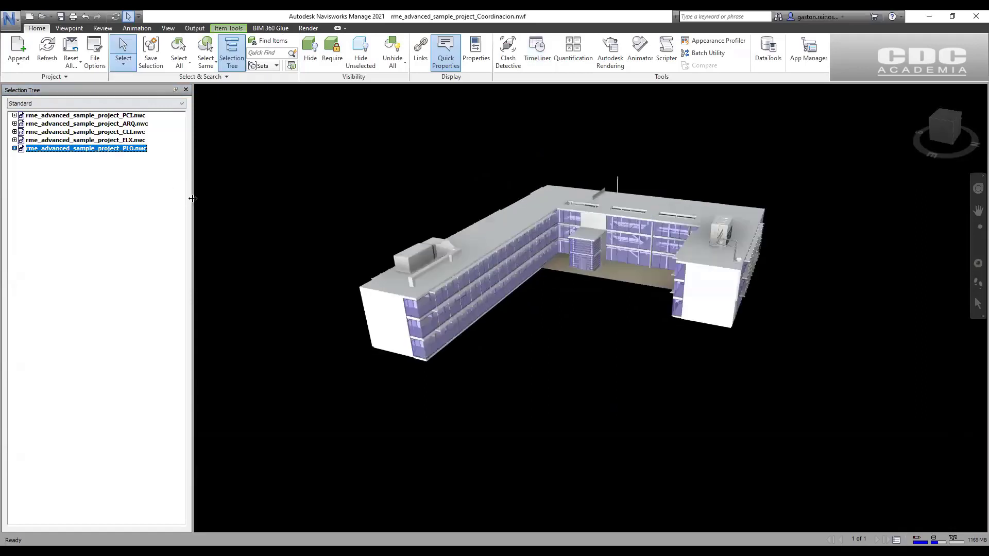
left_click_drag(192, 198, 153, 199)
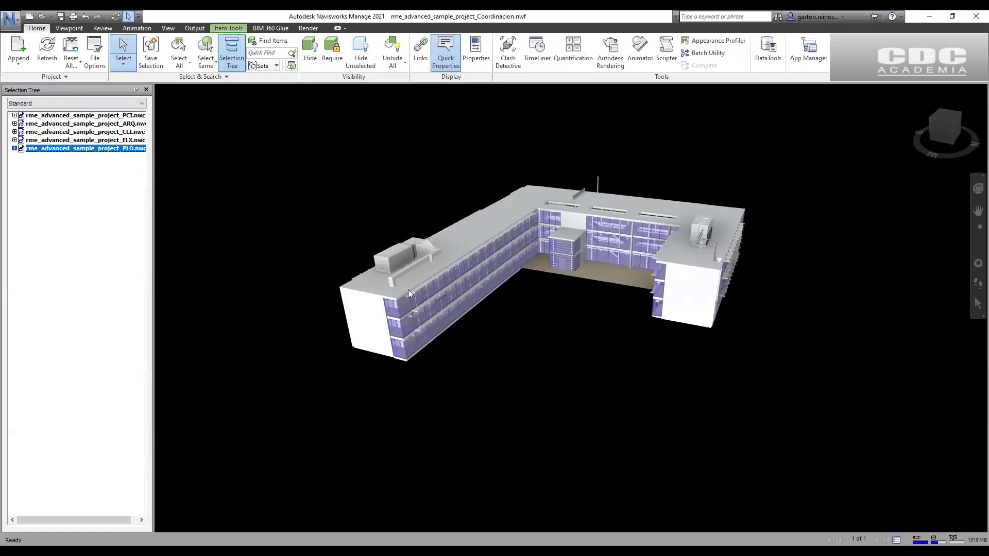
- Open Clash Detective for the coordination model
middle_click_drag(439, 324, 537, 342)
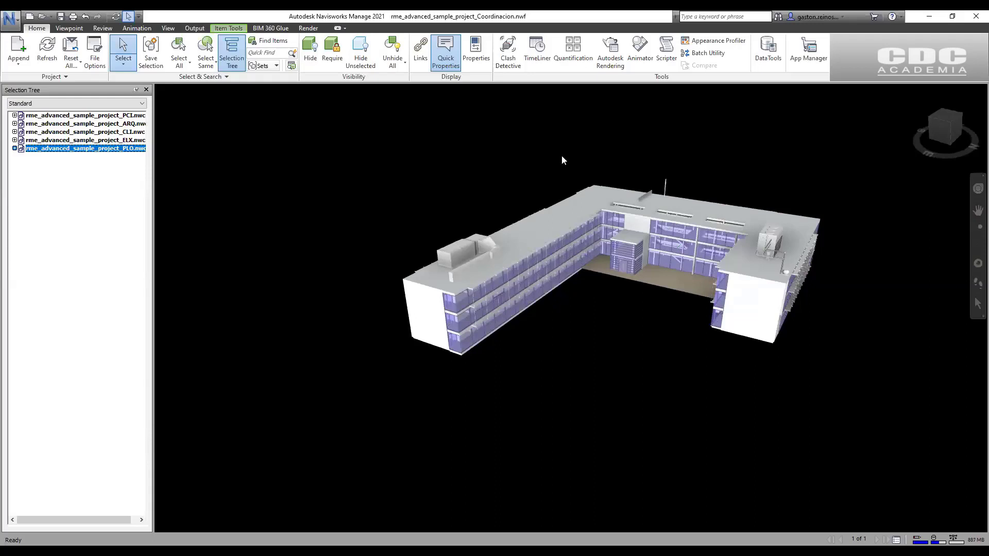
left_click(508, 53)
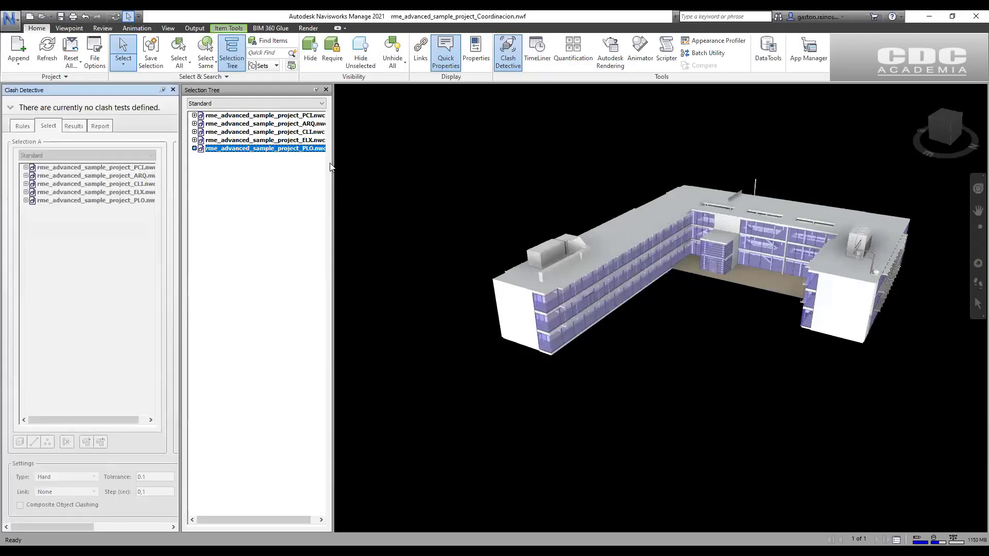
- Close the selection tree, widen the Clash Detective pane and add a clash test named ARQ vs CLI
left_click(326, 90)
left_click_drag(179, 180, 367, 137)
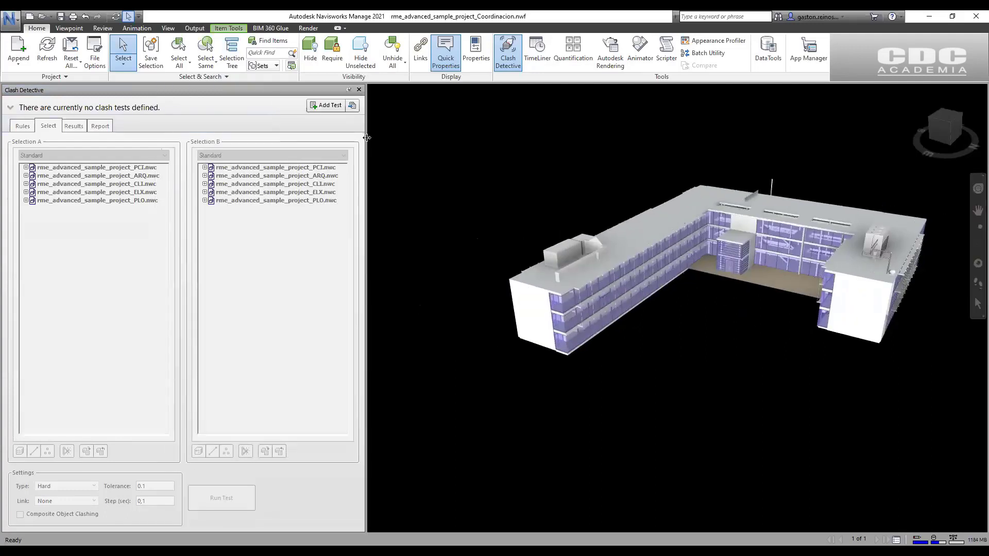
left_click(326, 105)
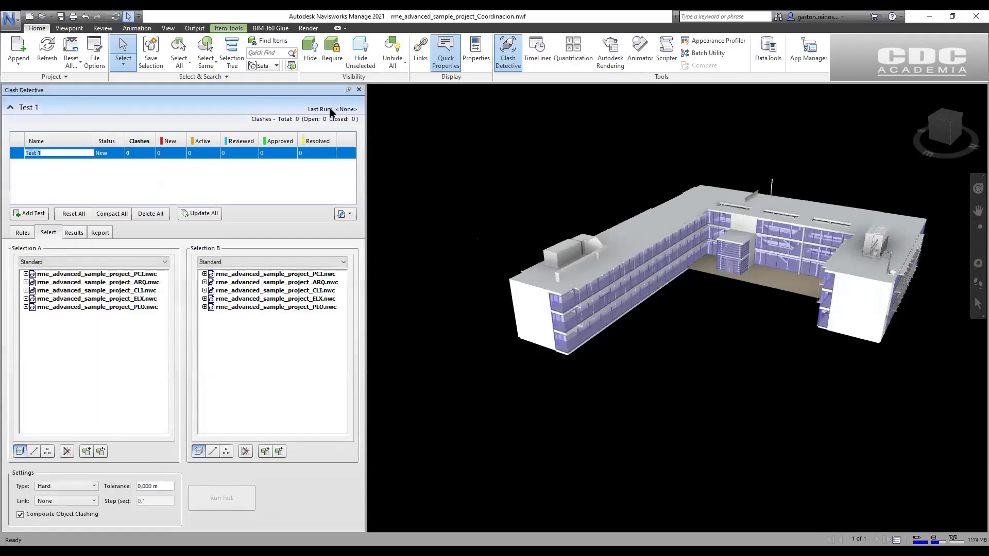
type("ARQ")
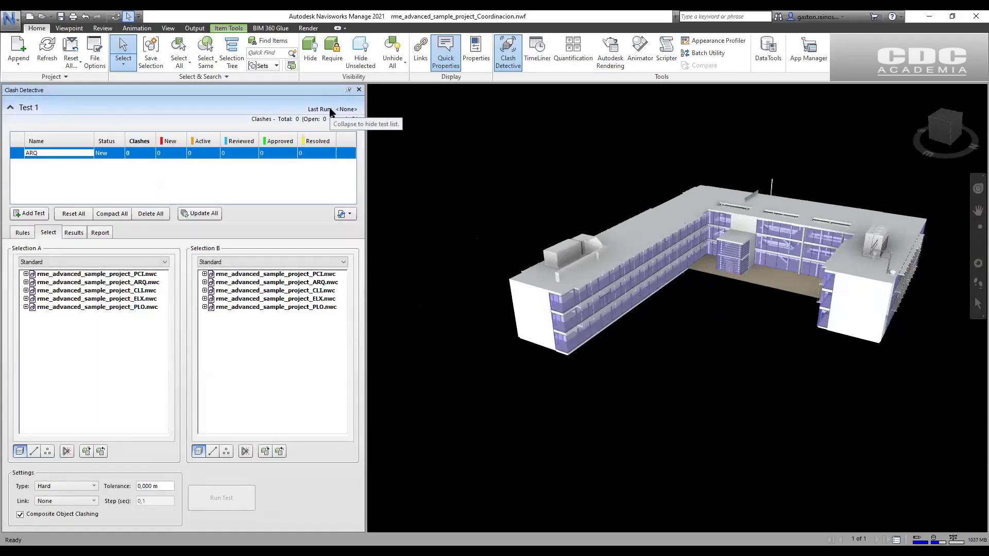
type(" vs ")
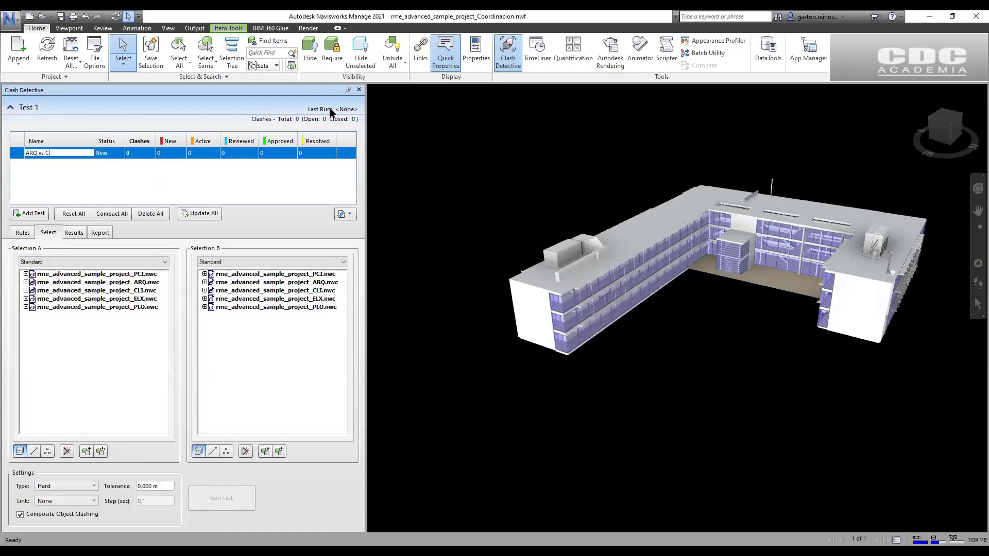
type("CLI")
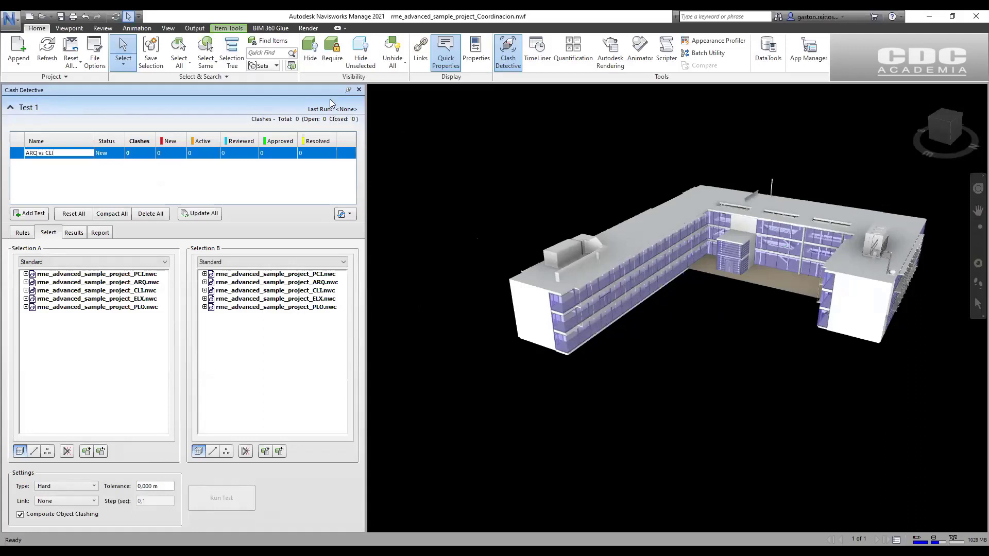
left_click(57, 384)
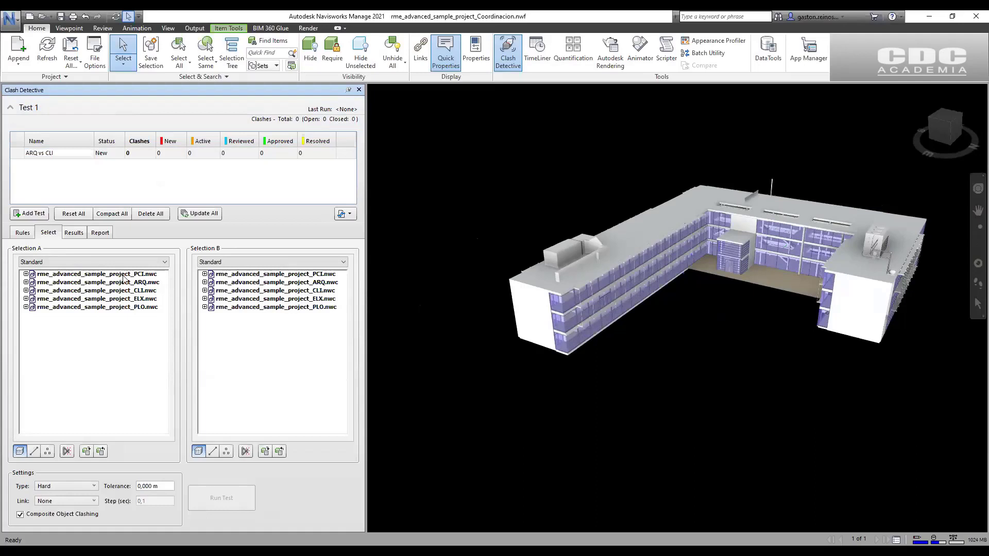
- Run the ARQ vs CLI test with the ARQ model as Selection A and the CLI model as Selection B
left_click(99, 282)
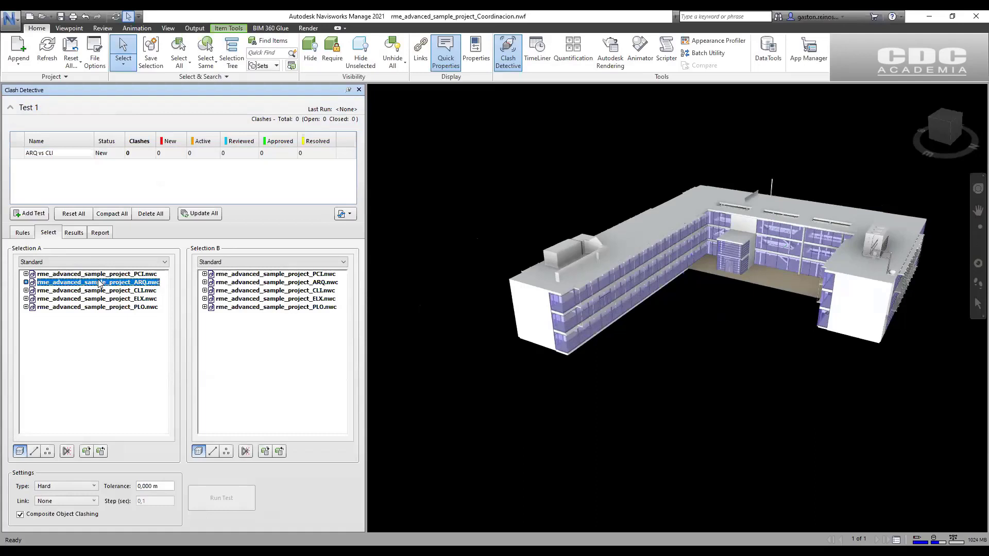
left_click(276, 291)
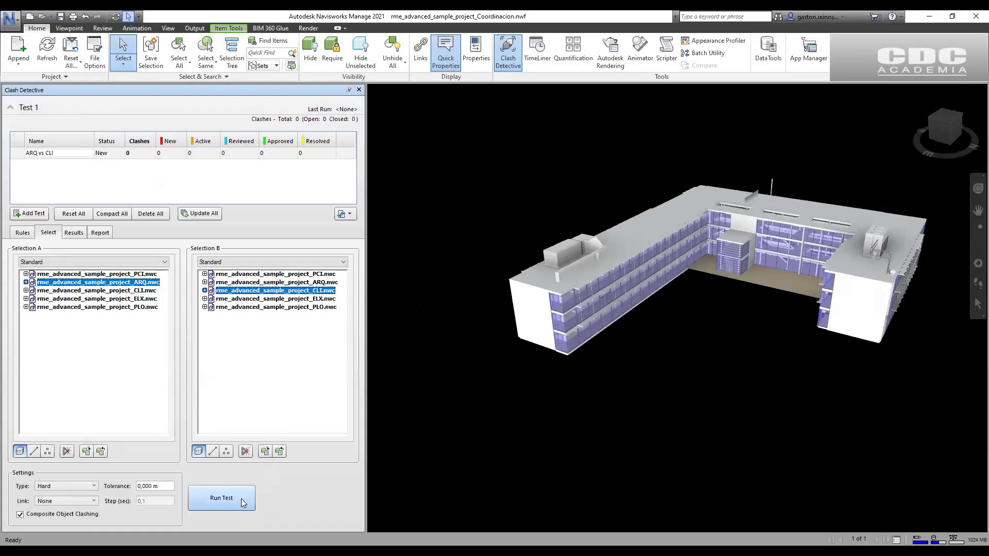
left_click(243, 503)
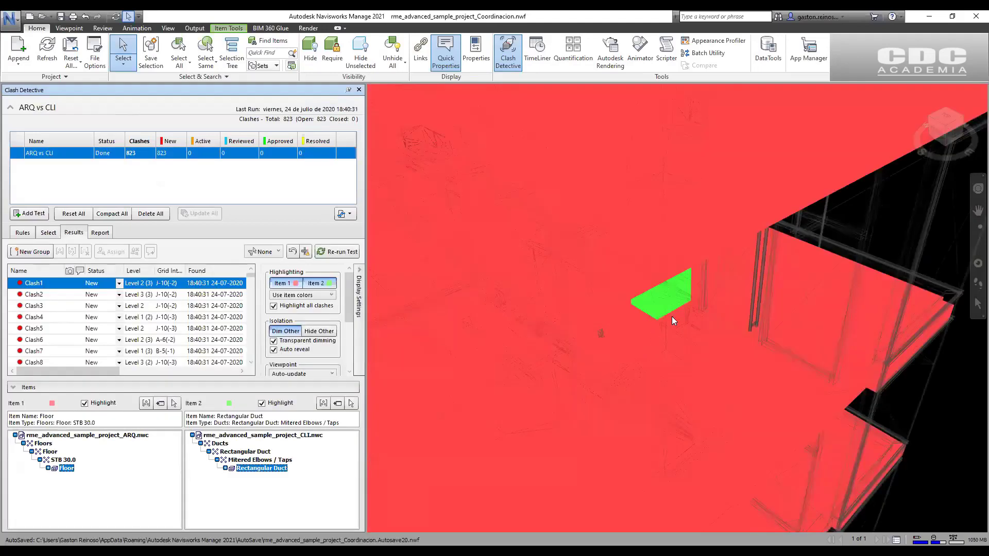
- Return to the home view and examine the highlighted ARQ vs CLI clashes across the whole building
right_click(944, 129)
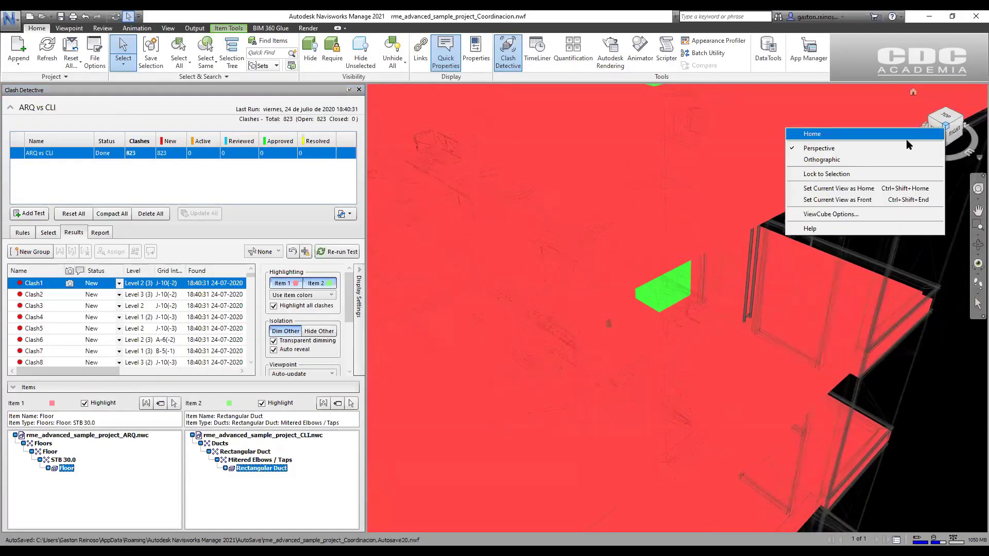
left_click(905, 135)
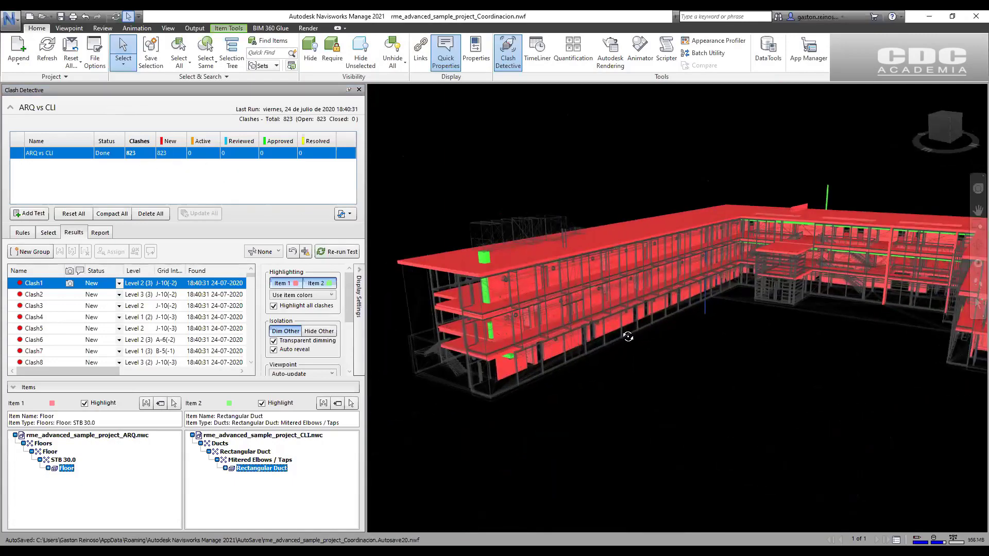
mouse_move(628, 337)
left_mouse_down()
mouse_move(669, 324)
mouse_move(747, 324)
mouse_move(556, 322)
mouse_move(632, 320)
left_mouse_up()
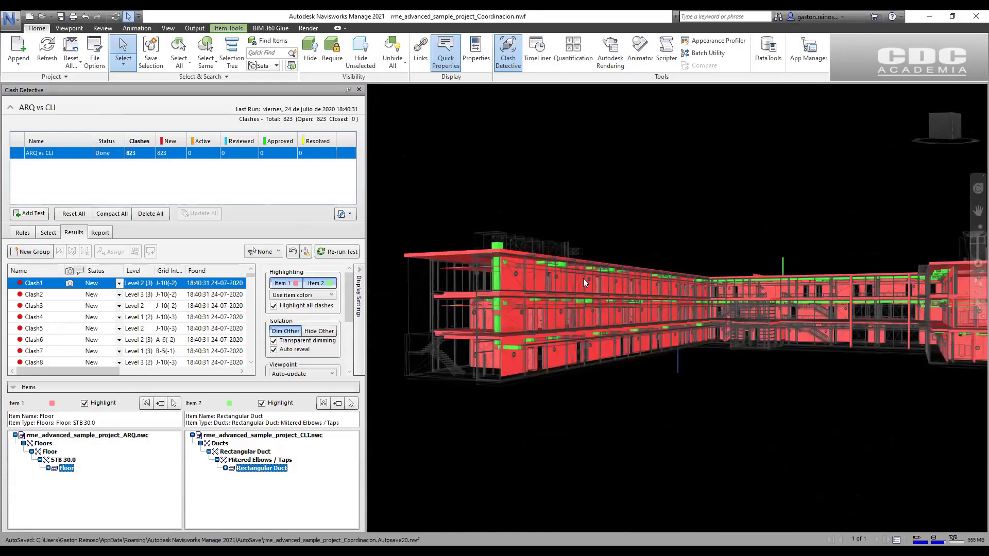
mouse_move(584, 278)
middle_mouse_down()
mouse_move(604, 243)
mouse_move(644, 334)
mouse_move(691, 310)
mouse_move(728, 348)
mouse_move(624, 355)
mouse_move(736, 342)
mouse_move(623, 376)
mouse_move(697, 346)
mouse_move(877, 338)
mouse_move(748, 338)
mouse_move(615, 360)
mouse_move(746, 354)
mouse_move(665, 354)
mouse_move(778, 363)
mouse_move(720, 367)
mouse_move(762, 372)
middle_mouse_up()
middle_click_drag(647, 329, 687, 331, "shift")
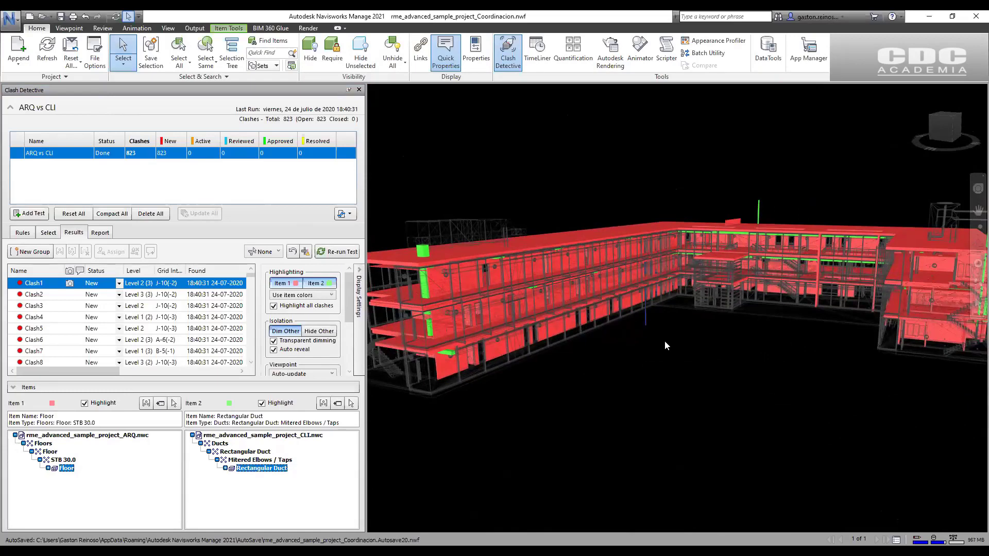
middle_click_drag(654, 345, 698, 360, "shift")
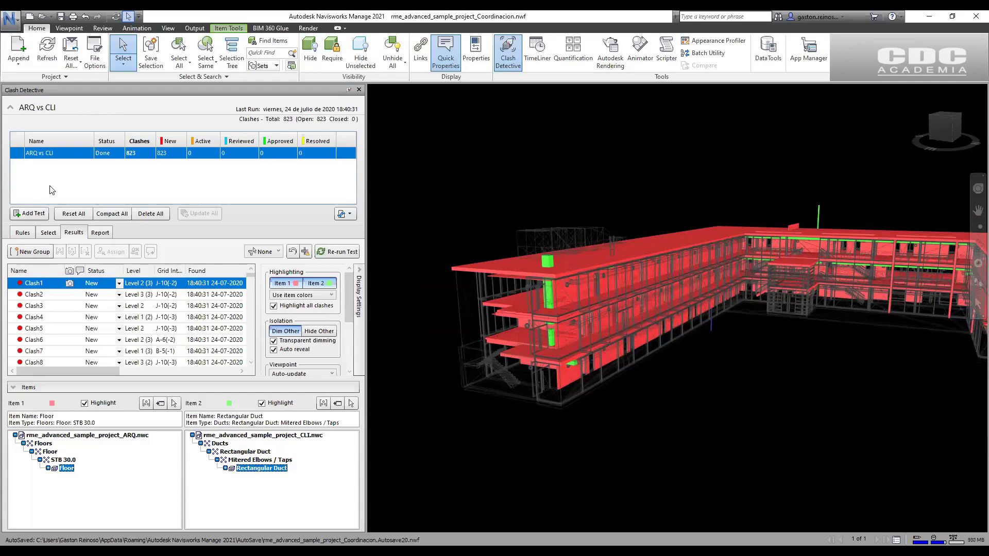
- Add a second clash test and list its Selection A by Properties, expanding the Element Category values
left_click(37, 213)
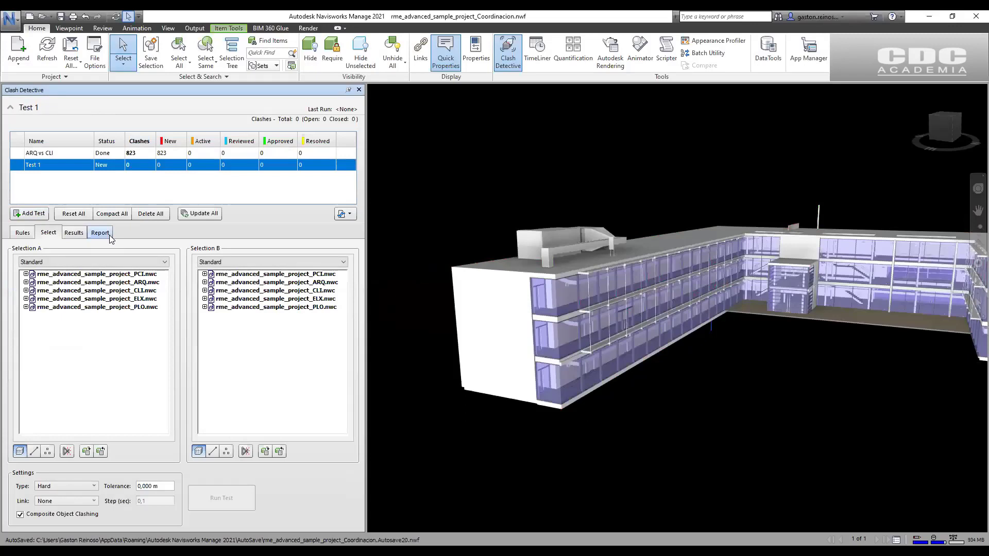
left_click(125, 262)
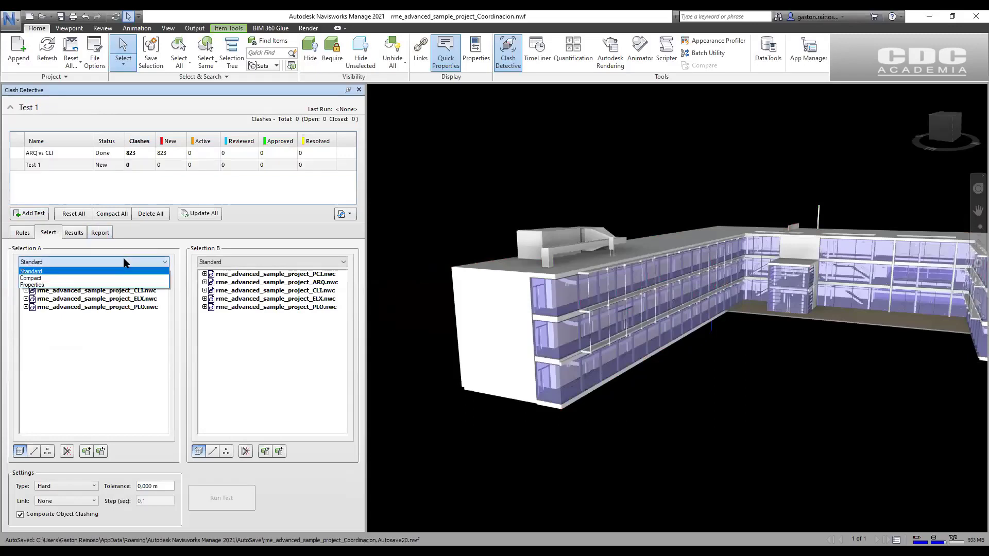
left_click(85, 285)
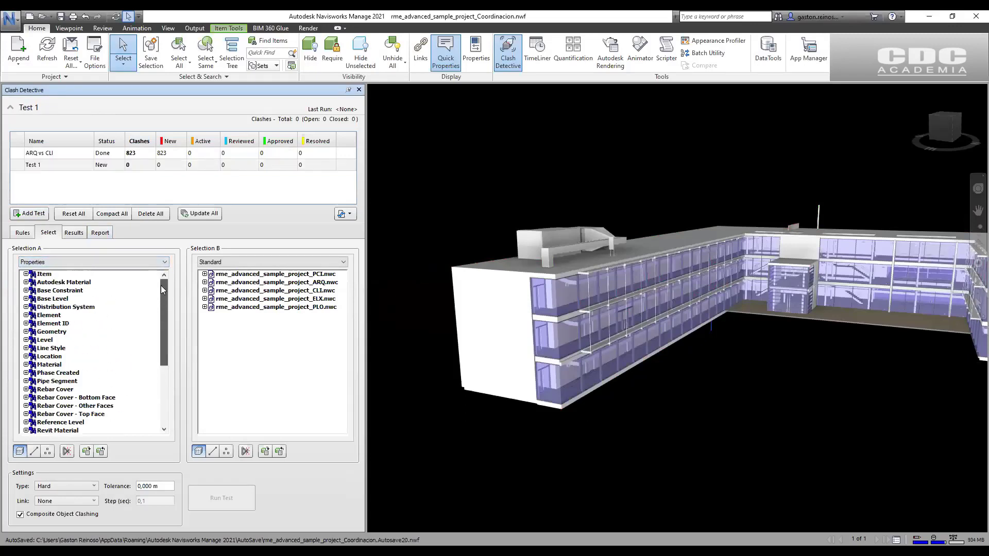
left_click(26, 314)
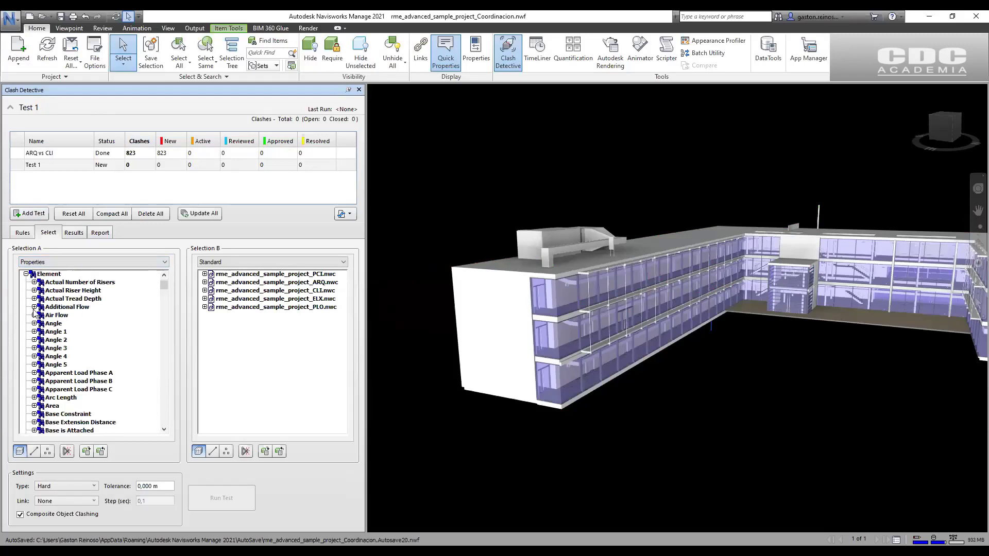
scroll(54, 324, "down", 4)
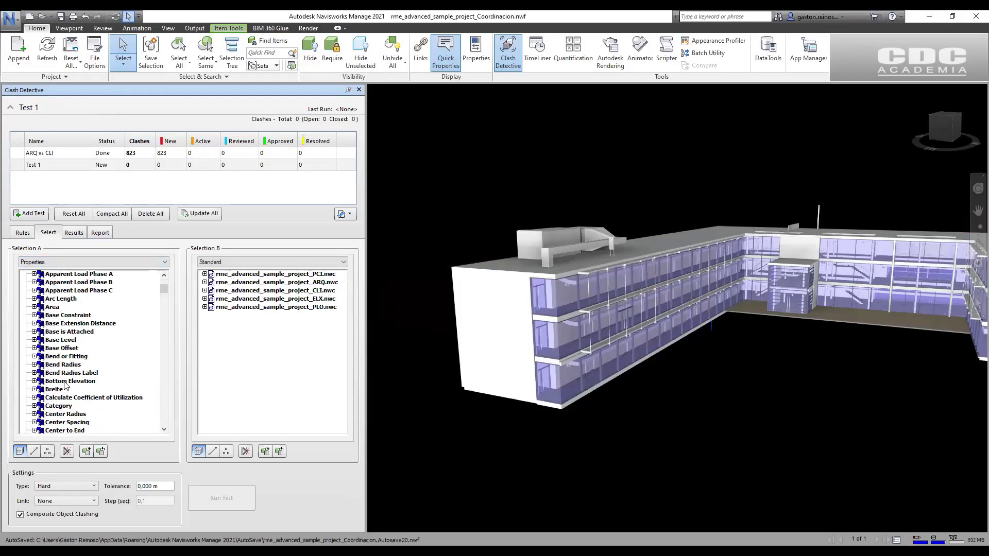
left_click(34, 405)
scroll(98, 321, "down", 4)
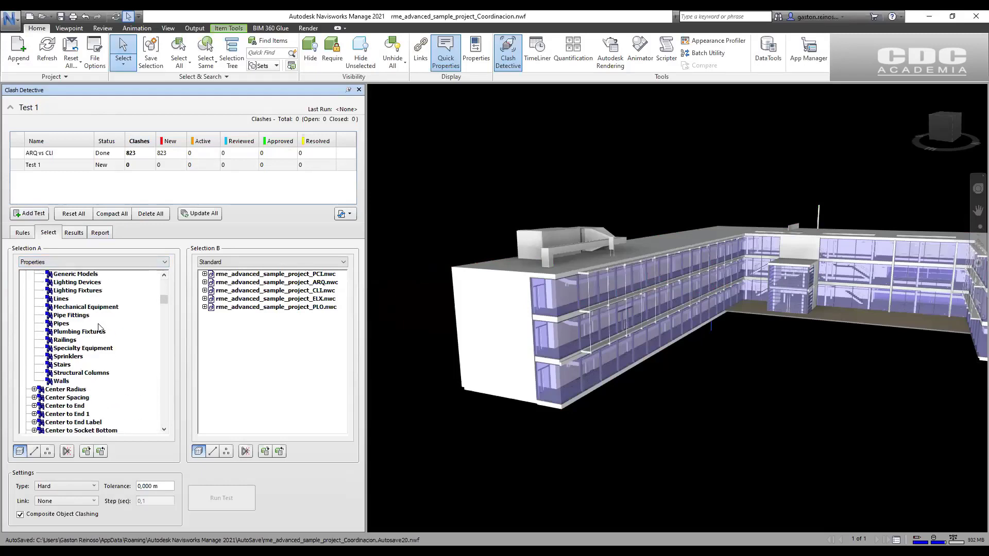
- Rename the second clash test as ARQ_Muros vs CLI_Ductos
left_click(49, 169)
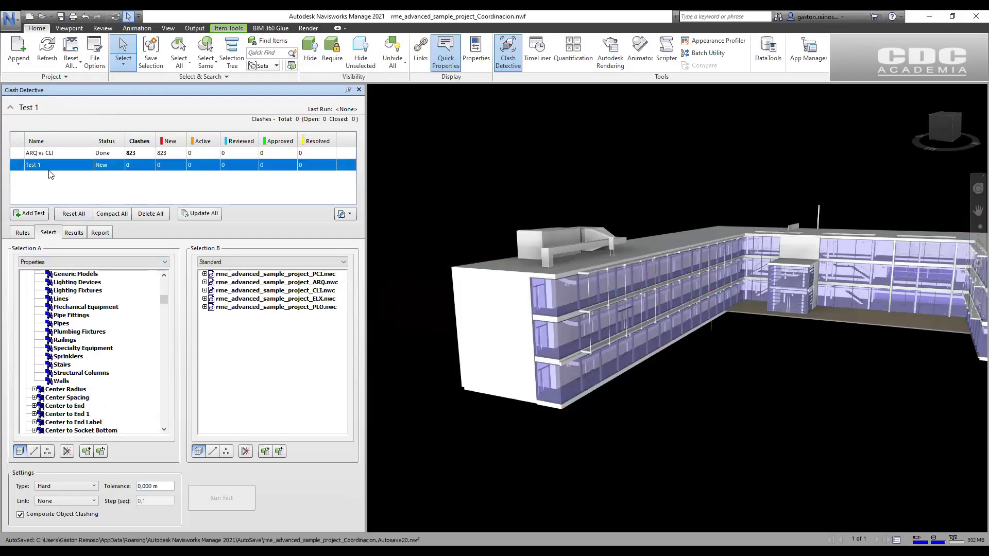
left_click(50, 166)
type("ARQ_Muros vs CLI_Ducto")
type("s vs CLI_Ductos")
key("Return")
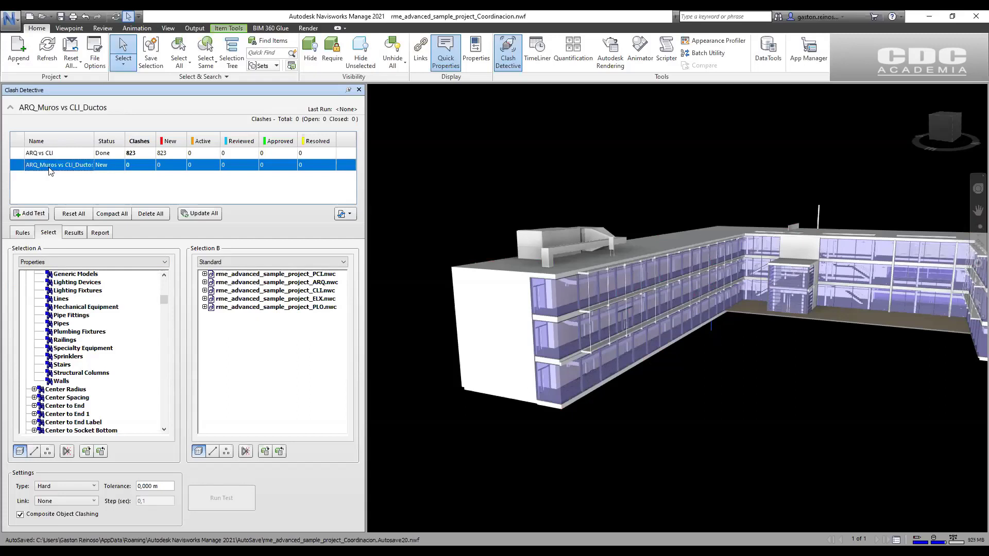
- Set the Walls category as Selection A and list Selection B by Properties, expanding the Element Category values
left_click(61, 381)
left_click(233, 266)
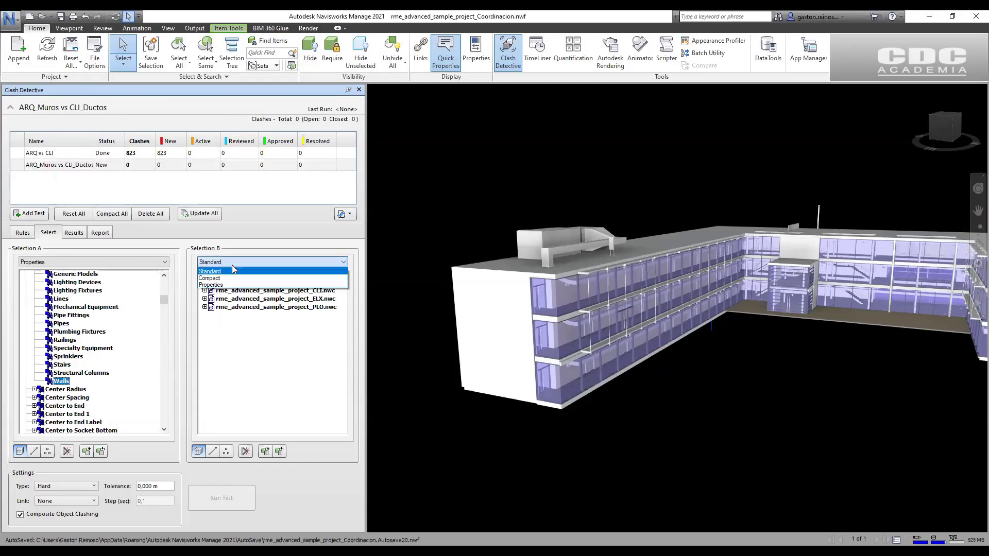
left_click(230, 285)
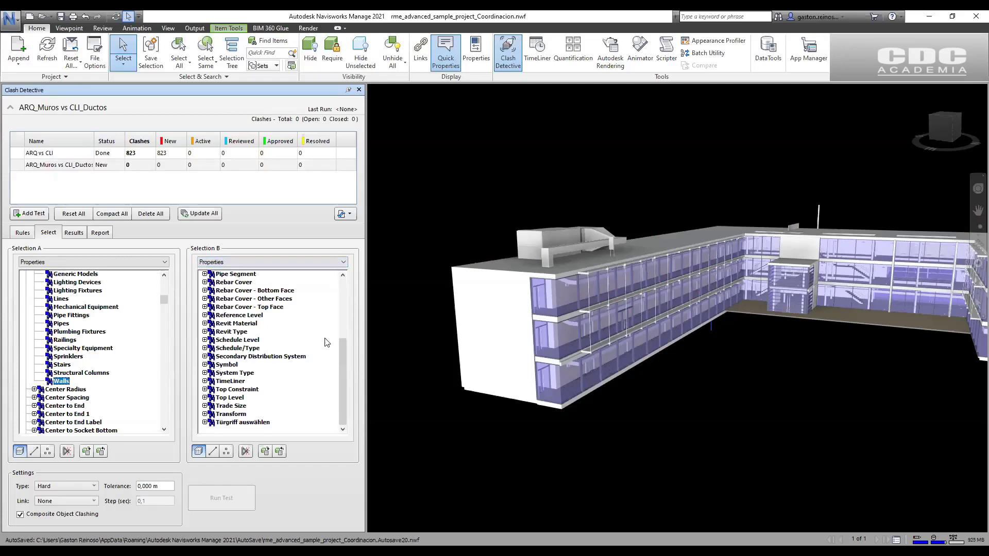
left_click_drag(344, 350, 346, 280)
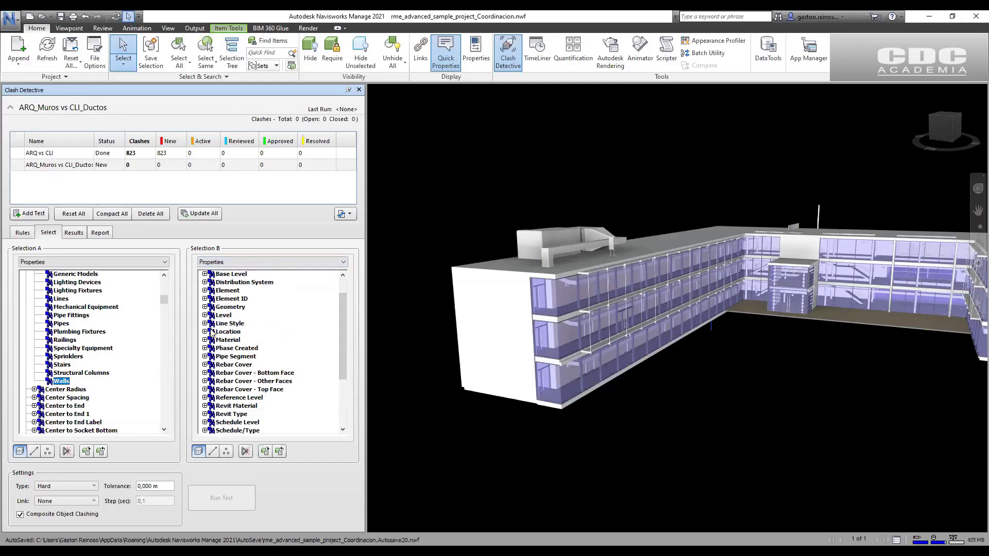
left_click(206, 315)
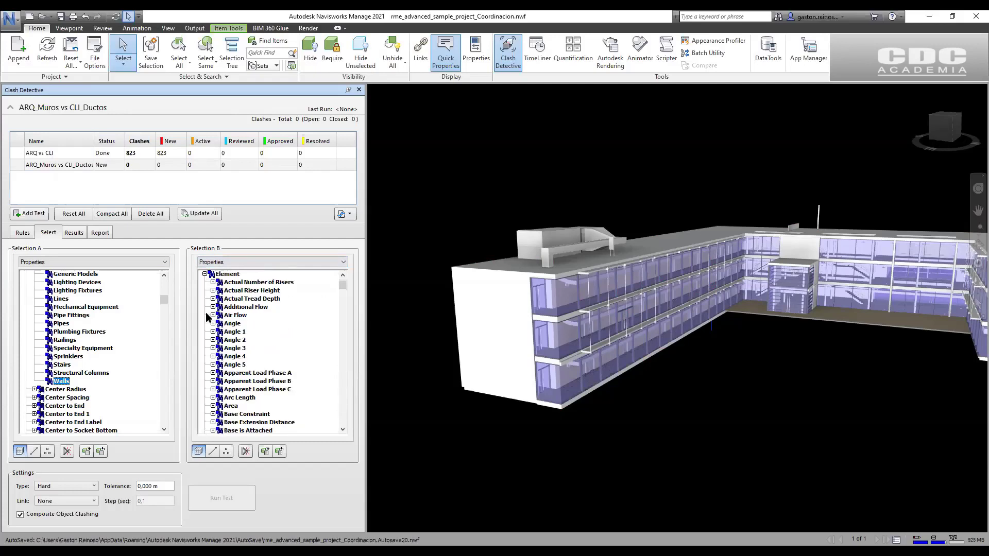
scroll(221, 324, "down", 2)
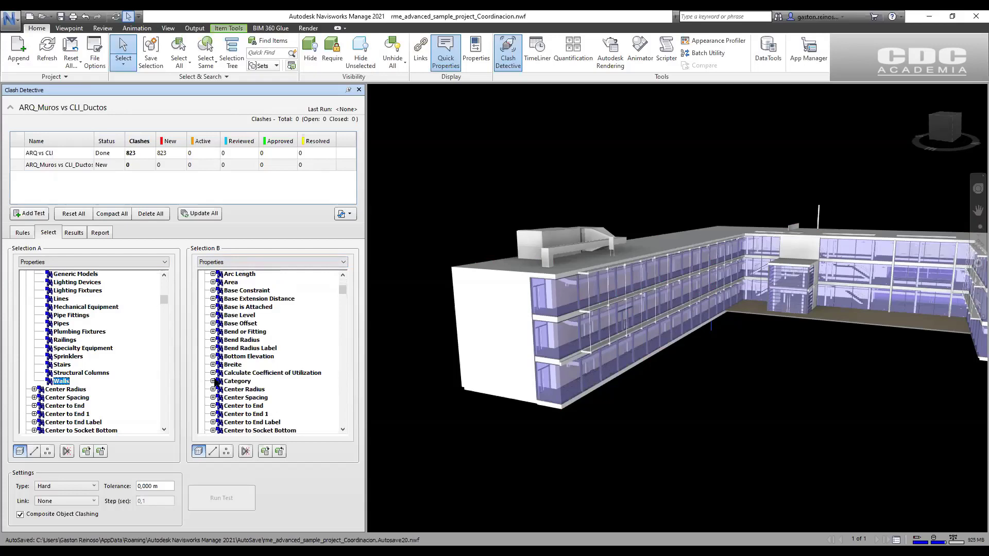
left_click(213, 382)
- Choose the Duct Fittings and Ducts categories as Selection B and run the ARQ_Muros vs CLI_Ductos test
scroll(249, 325, "down", 5)
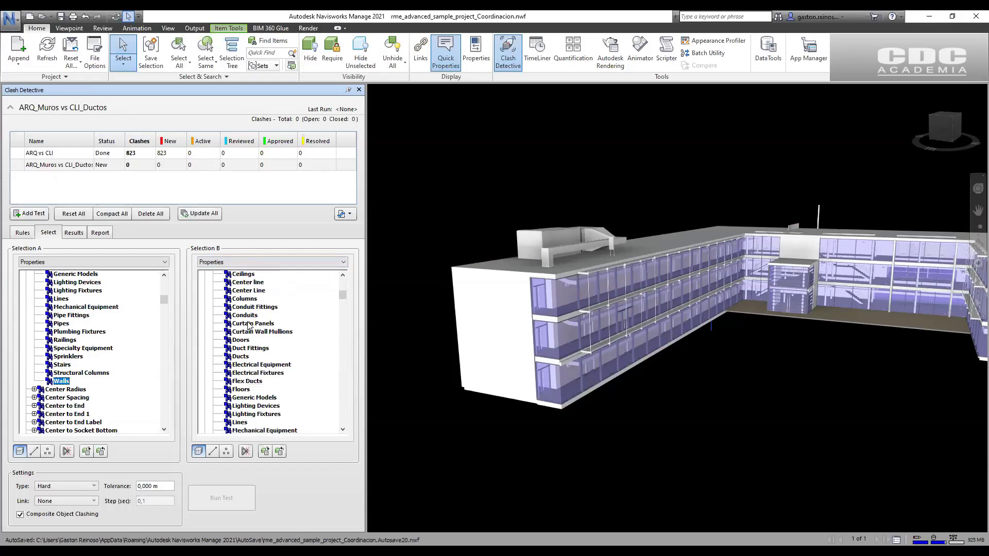
scroll(249, 324, "down", 2)
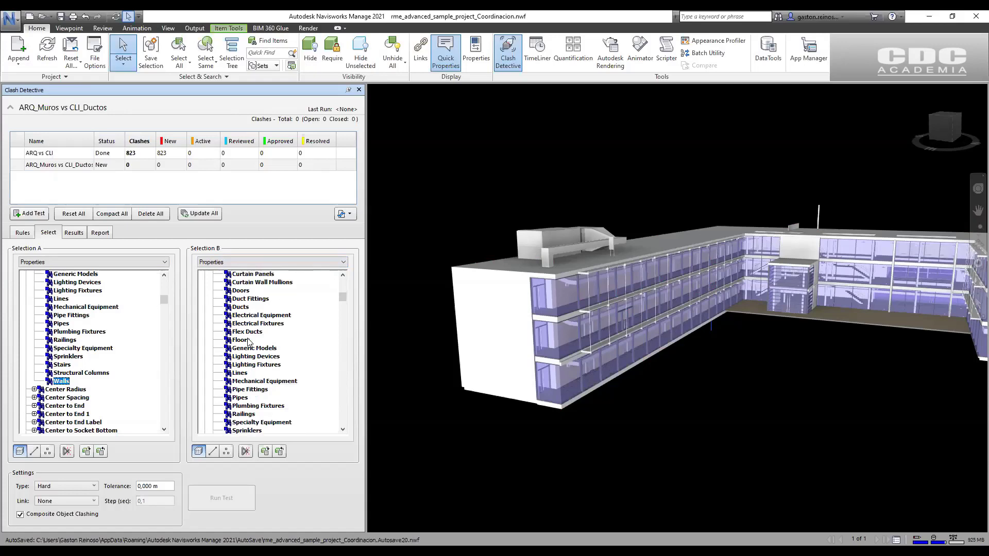
scroll(249, 325, "up", 1)
left_click(246, 325)
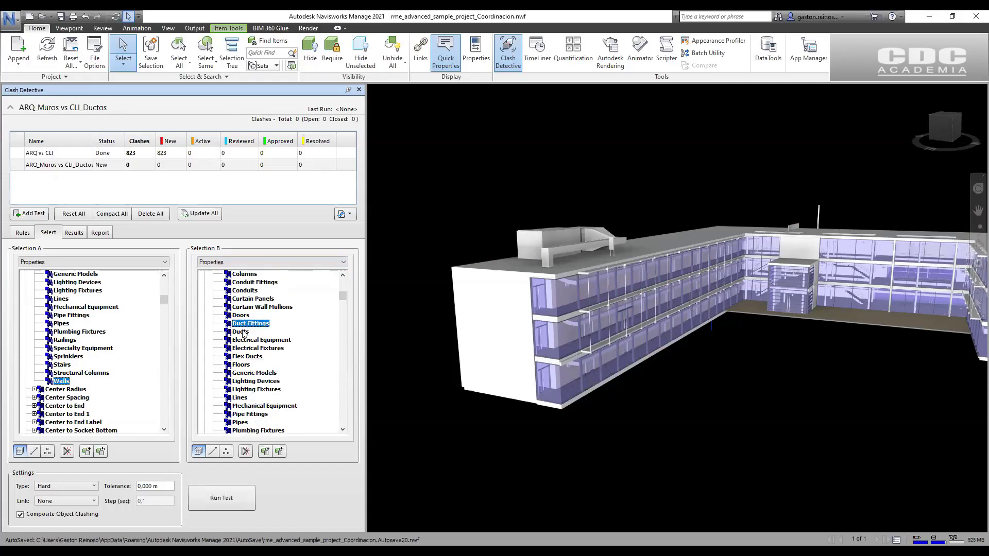
left_click(244, 332, "ctrl")
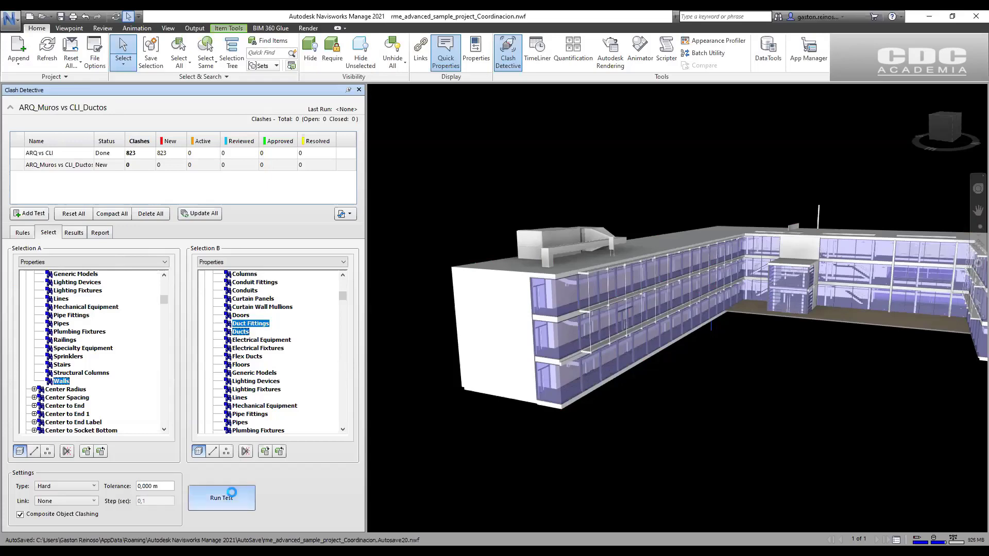
left_click(195, 492)
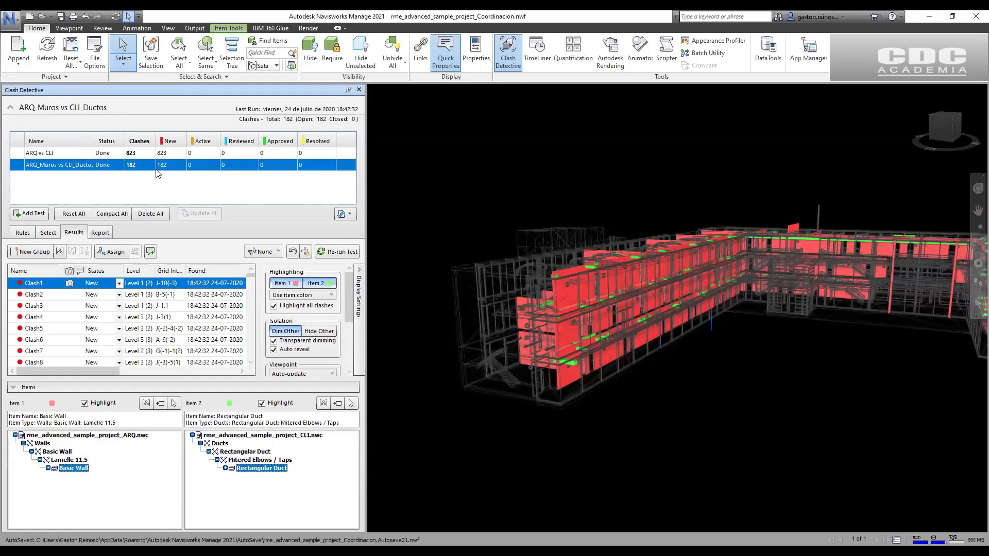
- Examine the highlighted wall and duct clashes up close, using the Walk tool to move along the building
scroll(758, 355, "up", 5)
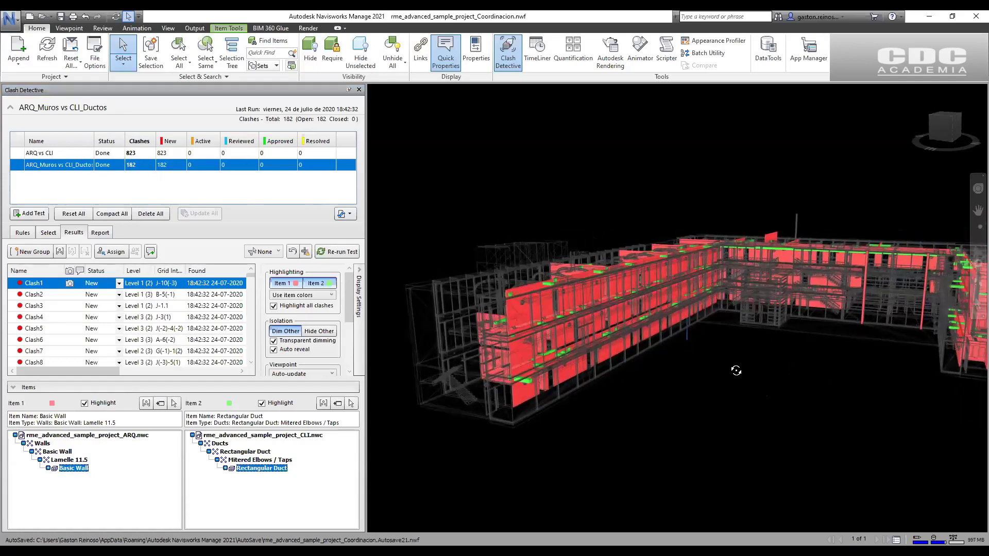
middle_click_drag(575, 260, 781, 341, "shift")
scroll(602, 278, "up", 6)
middle_click_drag(633, 252, 773, 301, "shift")
left_click(977, 303)
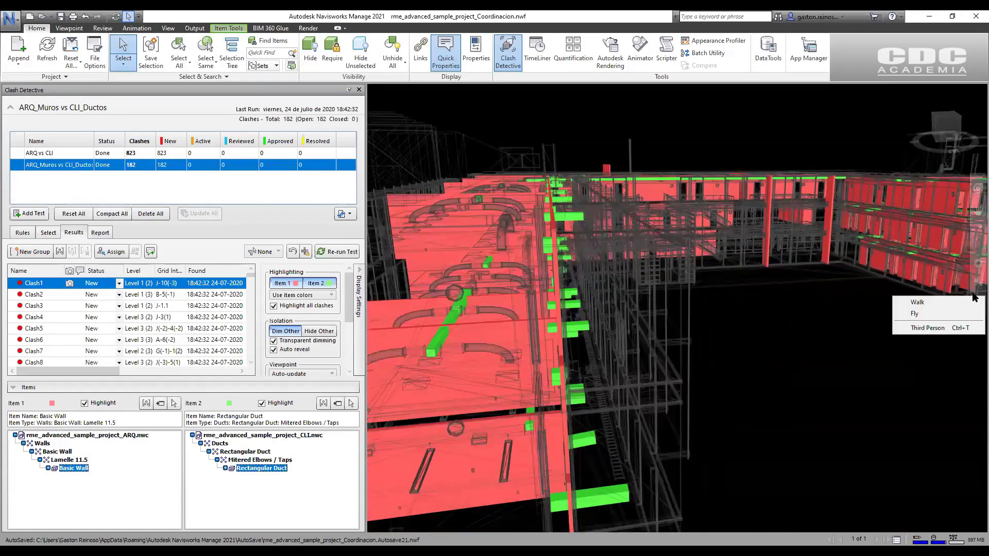
left_click(967, 302)
left_click_drag(712, 401, 610, 287)
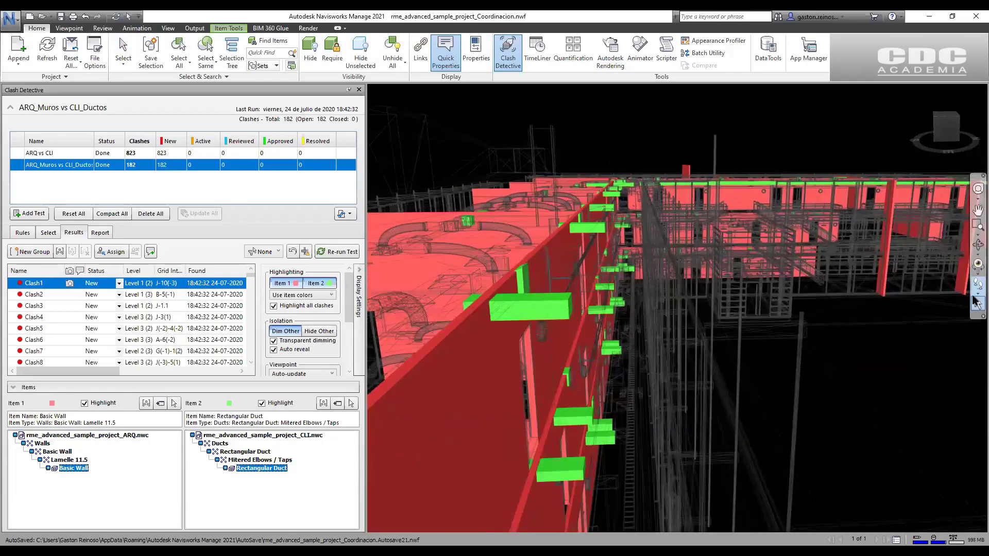
- Walk through the model to examine the clashing walls and ducts, and return to an overall view of the building
left_click(978, 293)
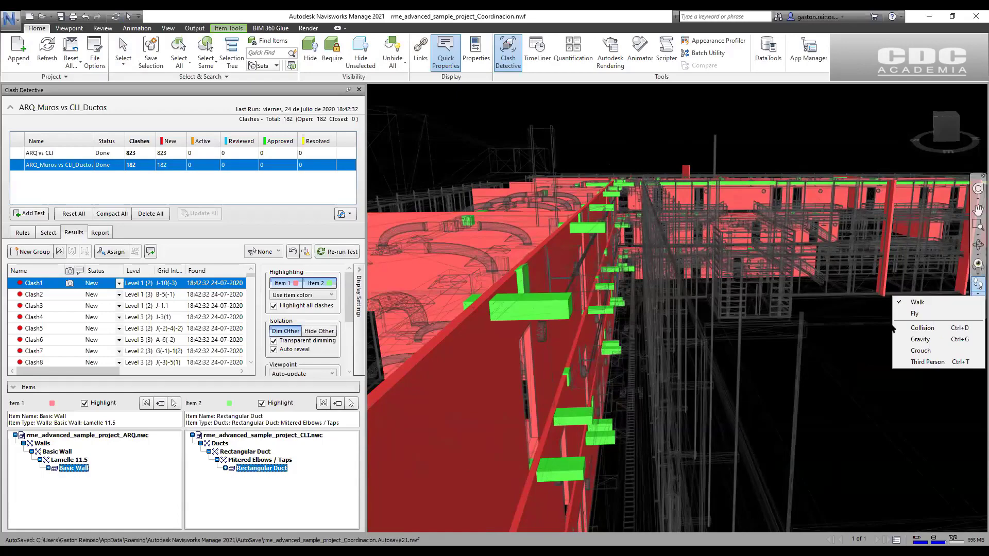
left_click_drag(629, 337, 810, 173)
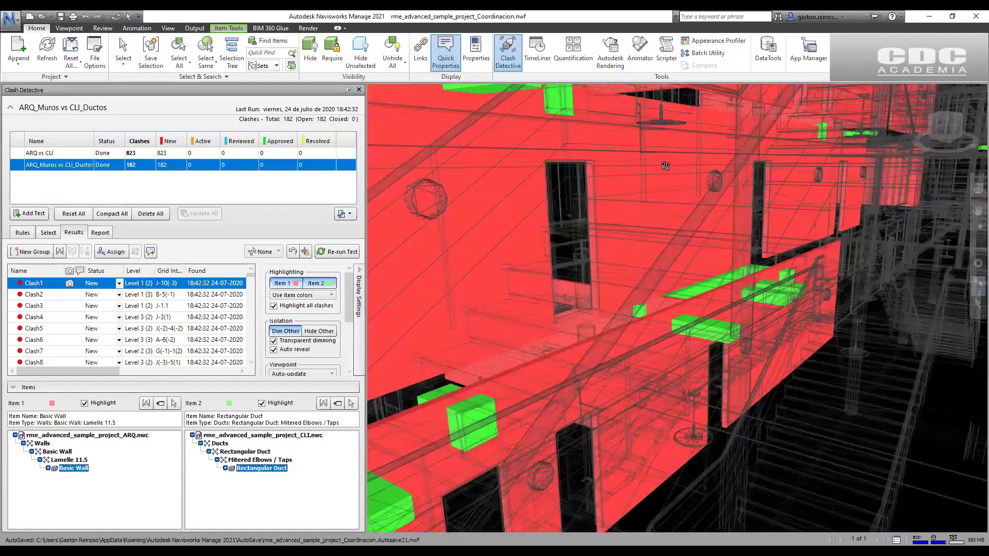
left_click_drag(665, 166, 756, 180)
left_click_drag(654, 179, 822, 171)
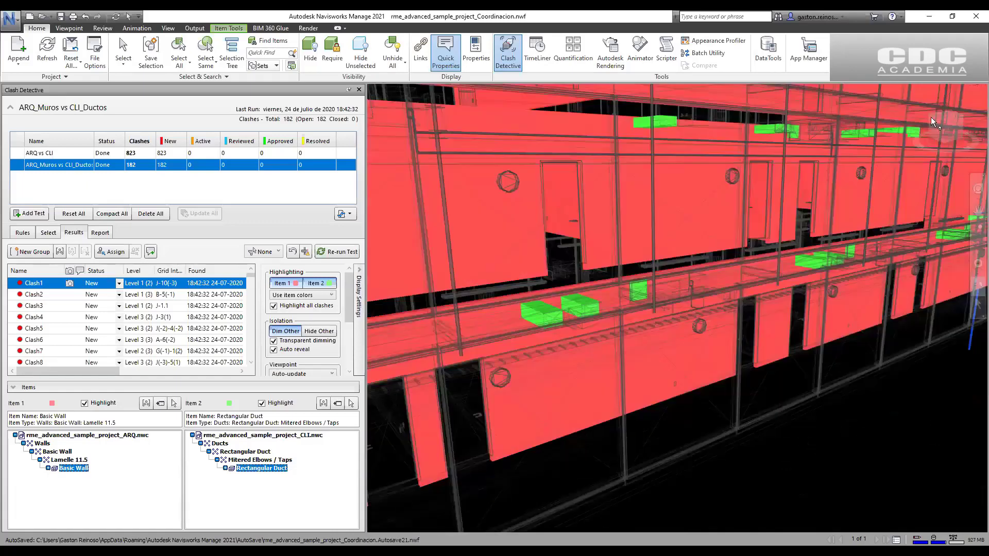
right_click(946, 120)
left_click(891, 135)
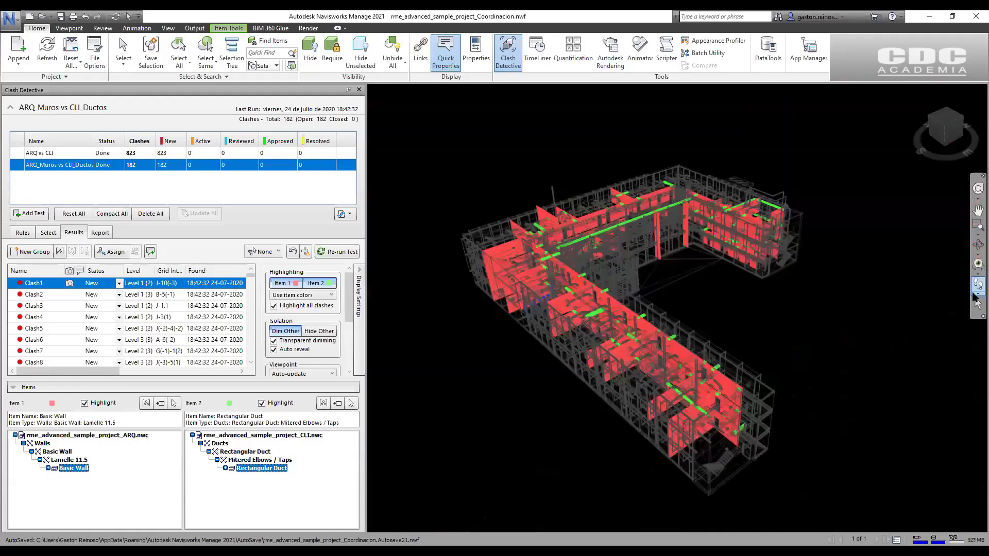
middle_click_drag(737, 355, 644, 305, "shift")
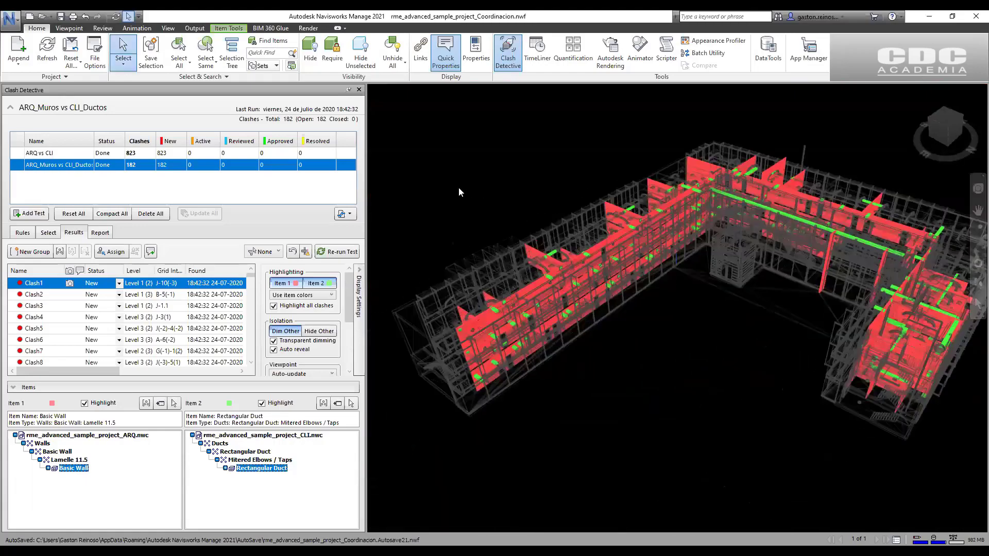
- Add a clash test named ARQ_MurosN1 vs CLI_Ductos and copy its name for reuse
left_click(43, 212)
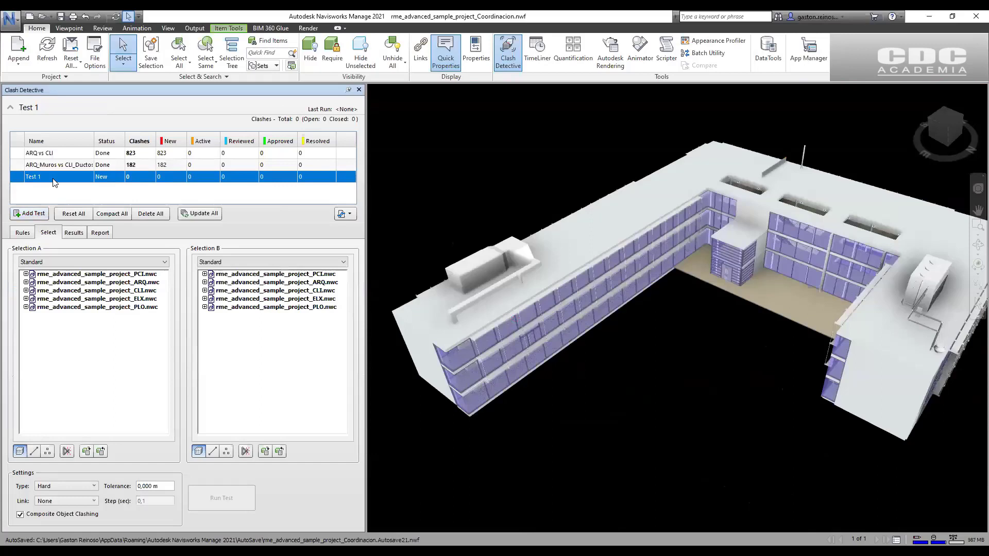
left_click(54, 176)
type("ARQ_MurosN1 vs Ductos")
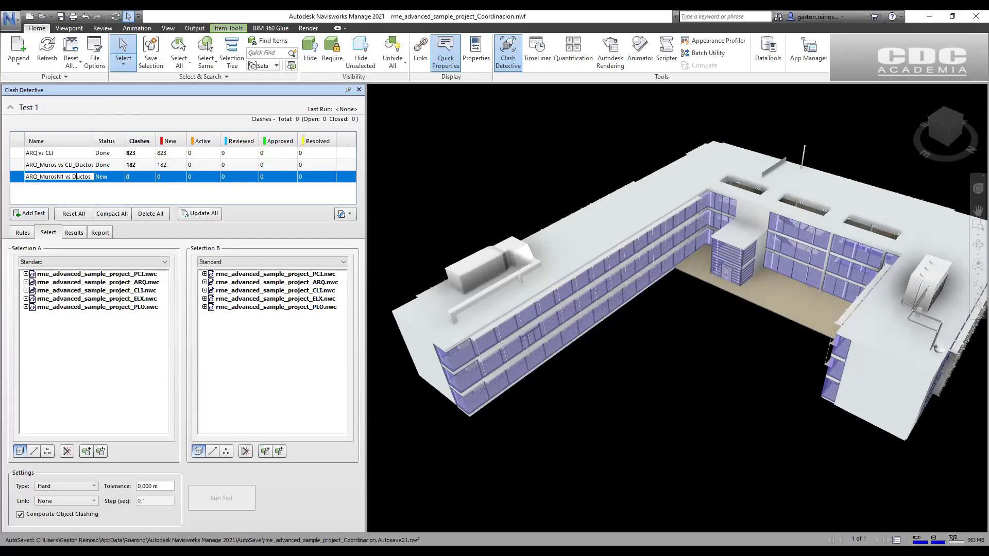
type("CLI_")
left_click_drag(27, 177, 103, 179)
key("ctrl+c")
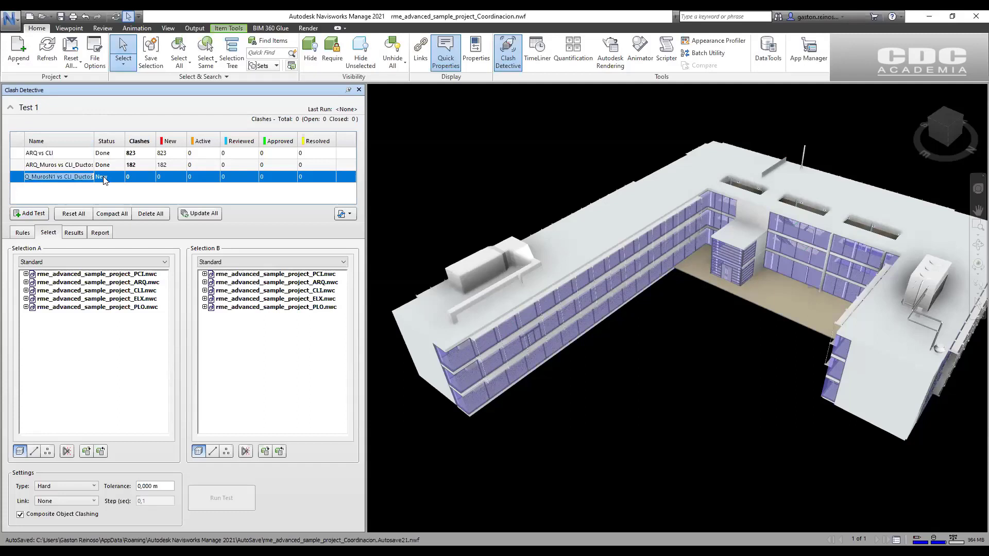
- Add another clash test and name it ARQ_MurosN2vs CLI_Ductos, reusing the copied name
left_click(41, 214)
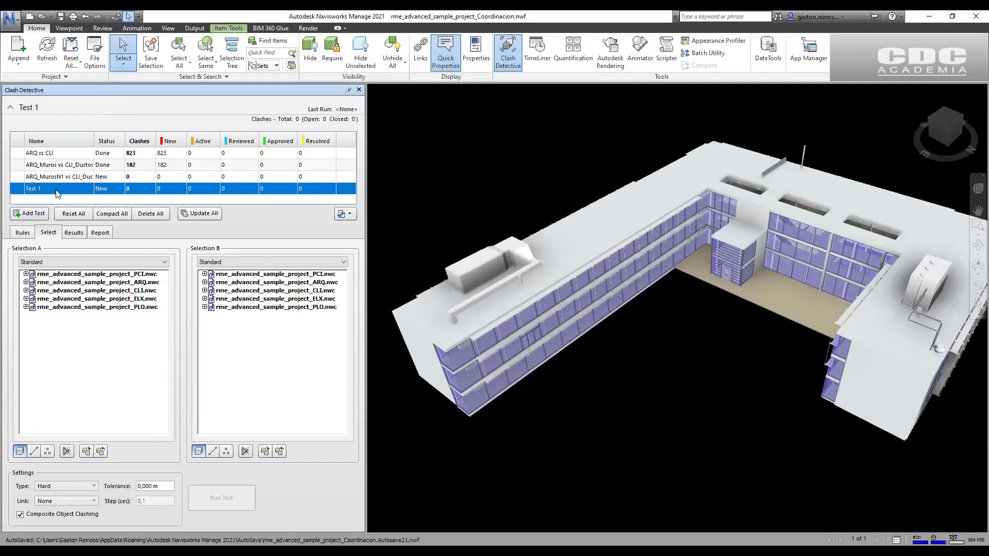
left_click(57, 189)
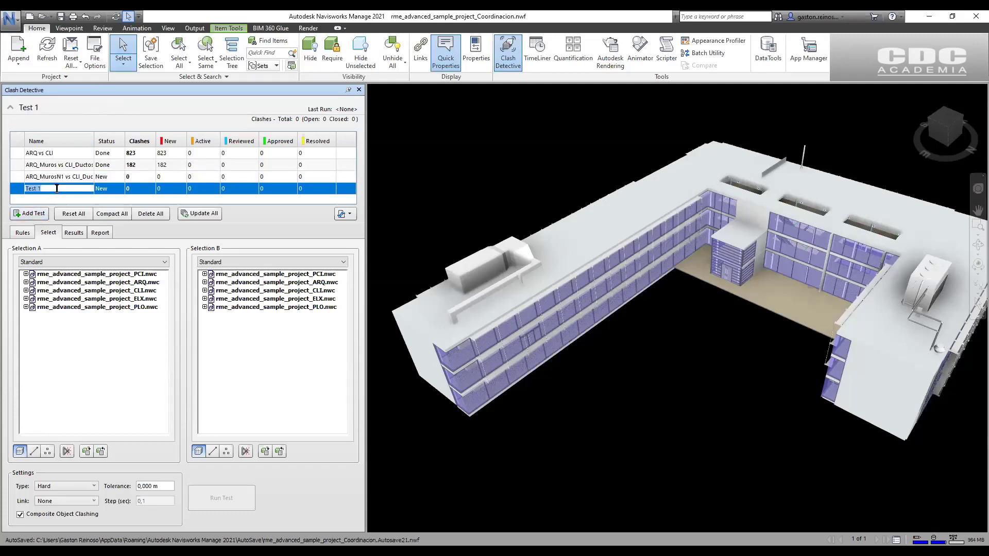
key("ctrl+v")
type("2")
- Add a further clash test and name it ARQ_MurosN3 vs CLI_Ductos from the copied name
left_click(48, 200)
scroll(57, 188, "down", 1)
left_click(66, 187)
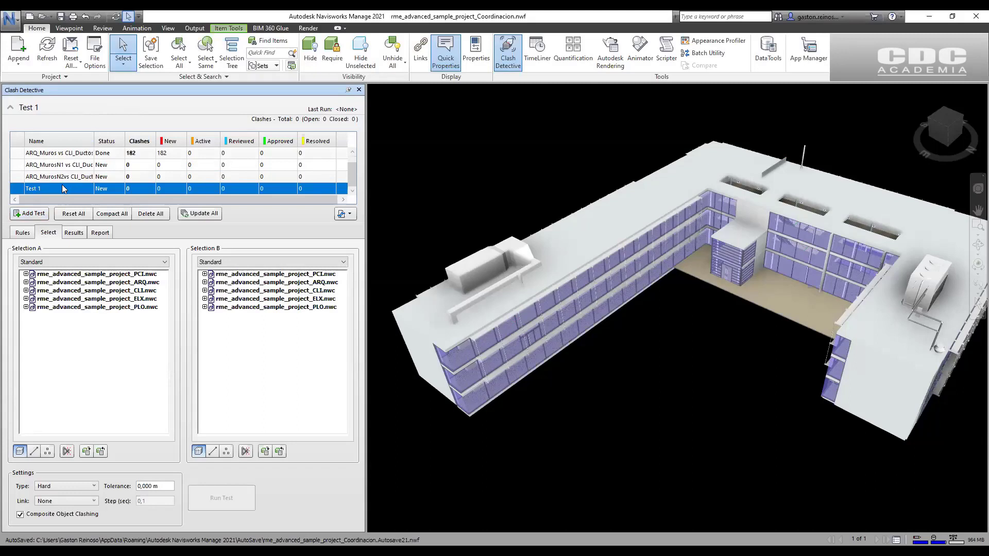
left_click(59, 189)
key("ctrl+v")
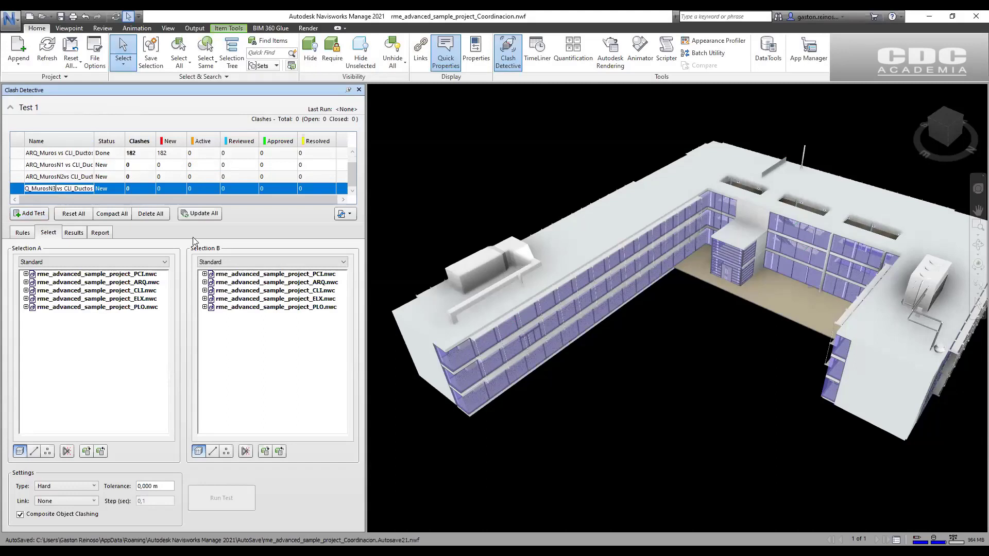
left_click(426, 366)
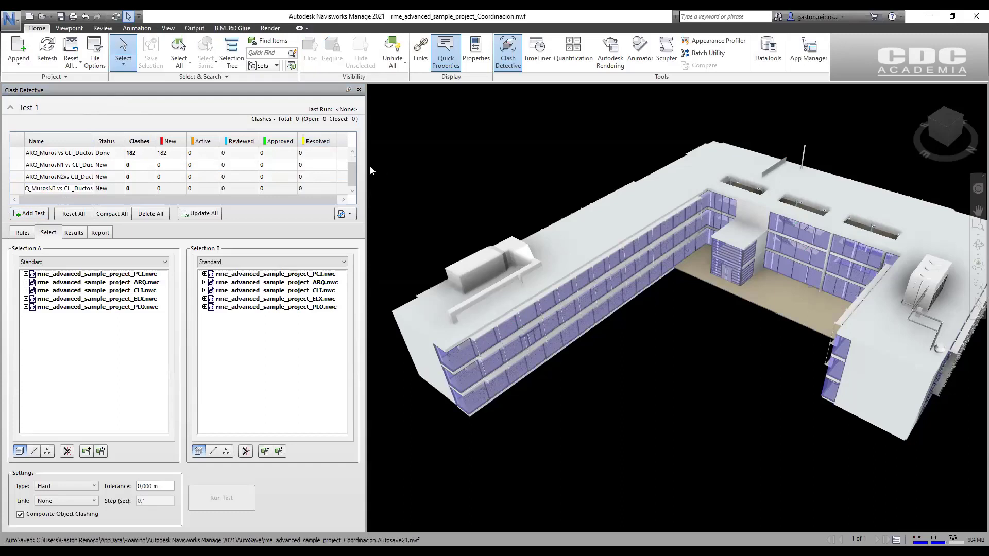
- Widen the test list's Name column so the full test names fit, and close Clash Detective
left_click_drag(366, 166, 401, 165)
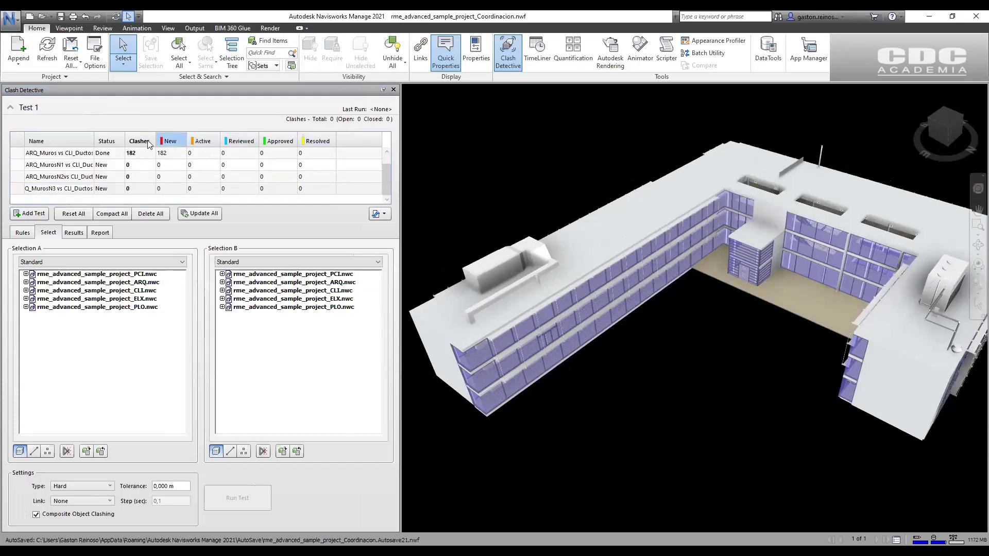
left_click_drag(94, 137, 105, 135)
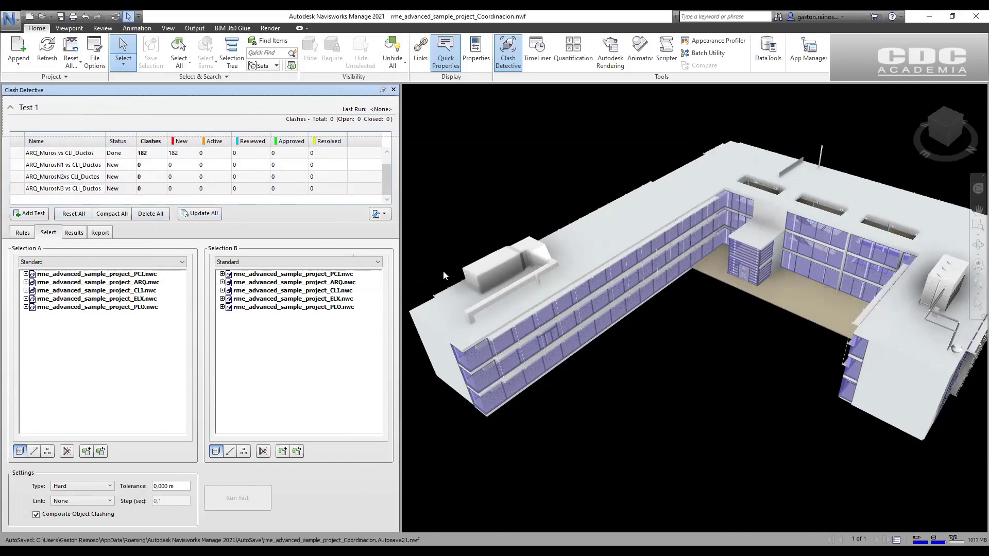
left_click_drag(400, 234, 391, 232)
scroll(485, 230, "down", 2)
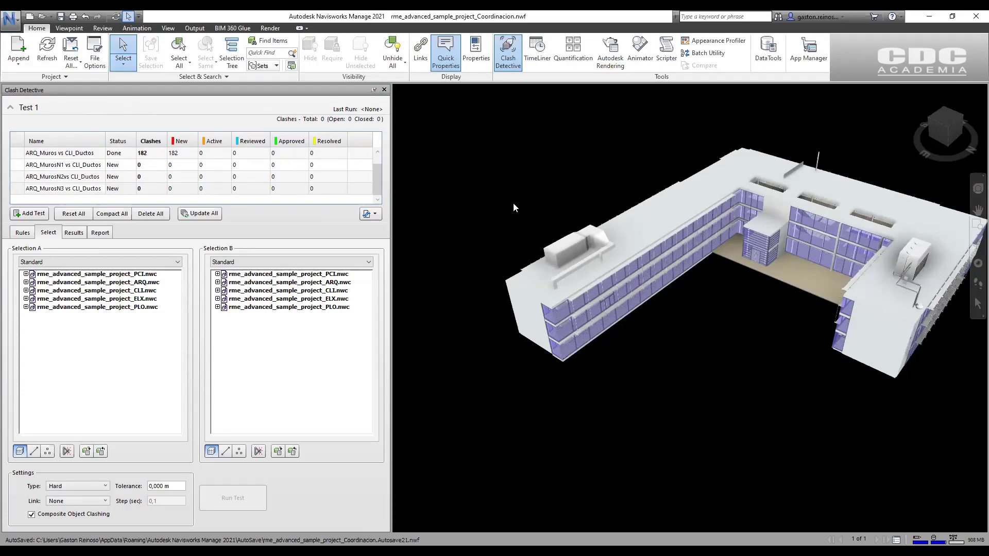
left_click(385, 90)
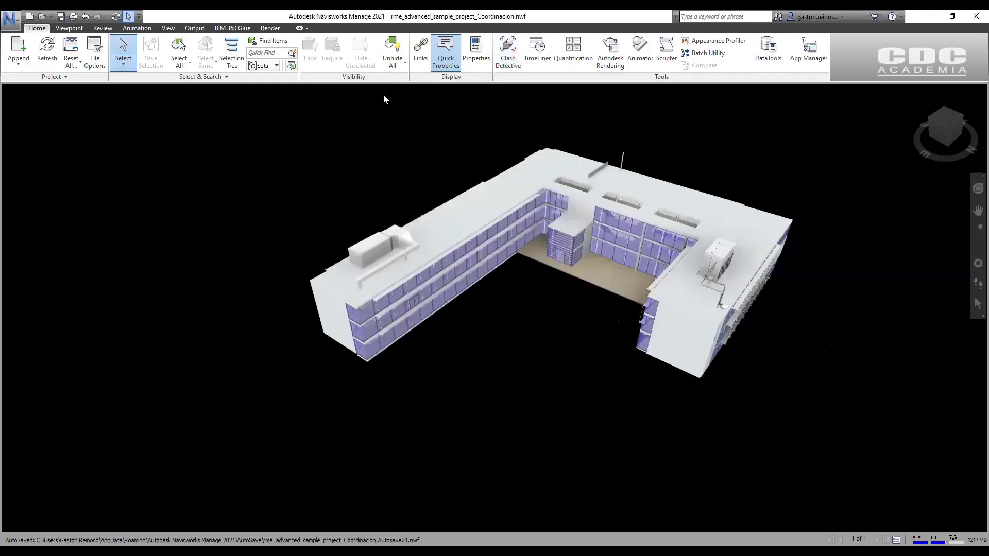
- Open the Find Items and Sets windows and move Find Items fully into view
scroll(350, 196, "up", 3)
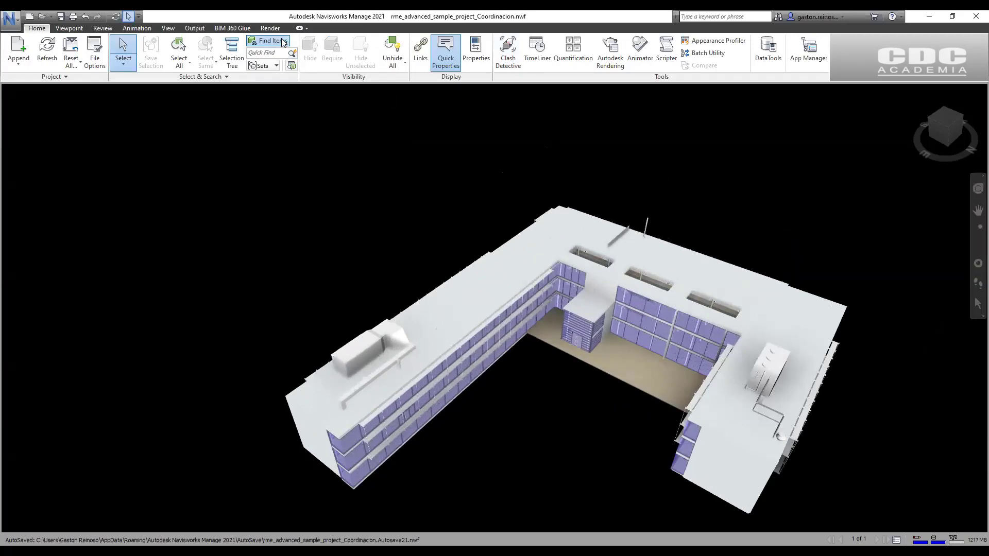
left_click(282, 41)
left_click(263, 66)
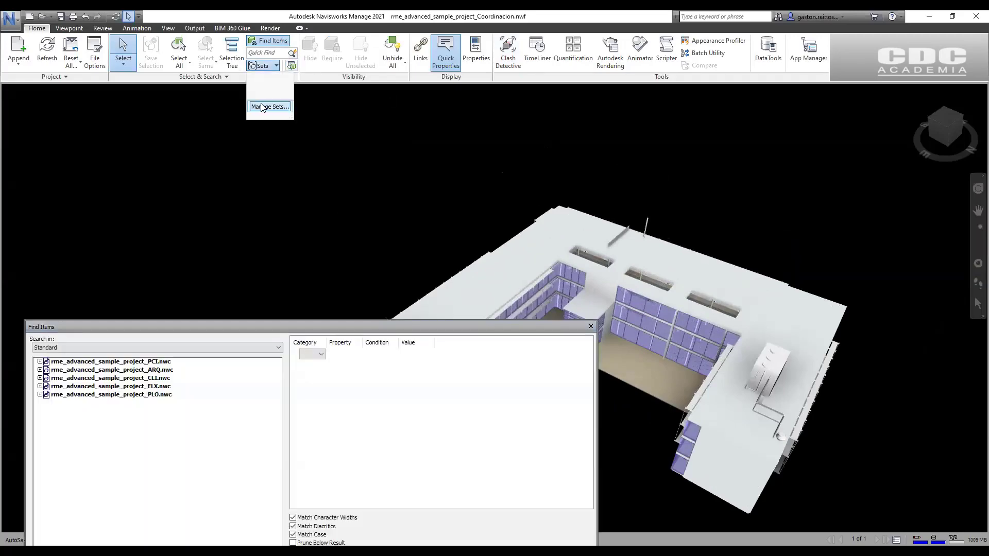
left_click(262, 106)
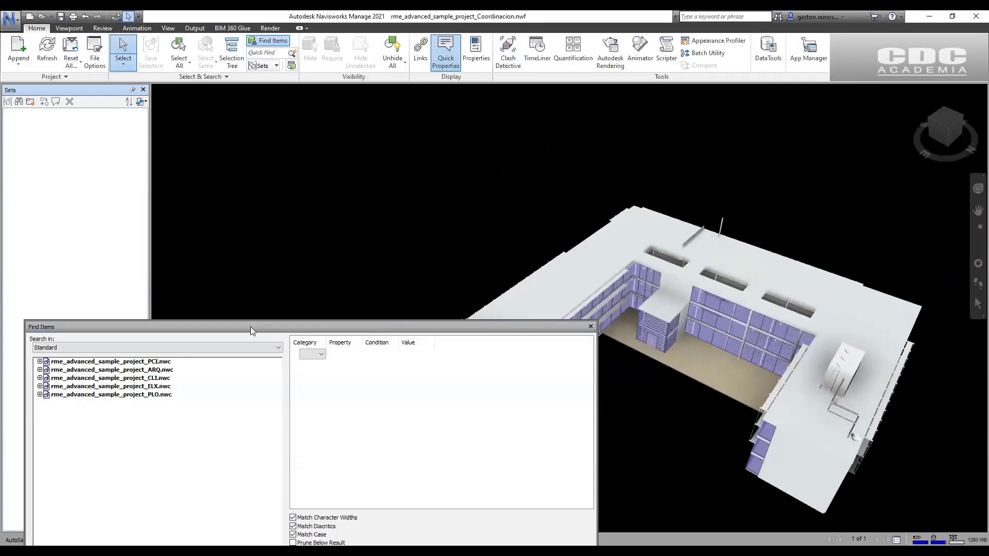
left_click_drag(251, 326, 376, 247)
- Widen the Category column and define a search condition on the Element category's Category property with the = operator
left_click(446, 277)
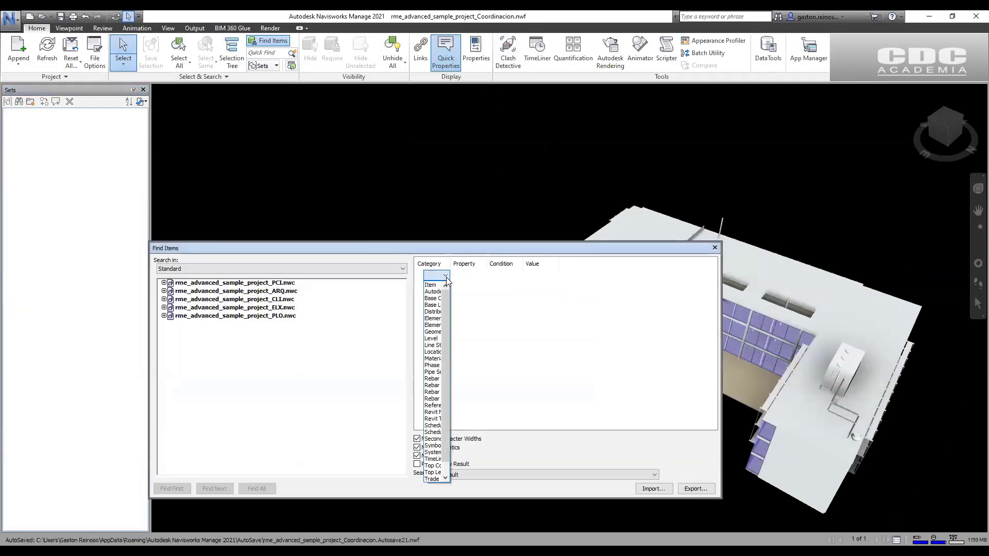
left_click_drag(451, 263, 478, 263)
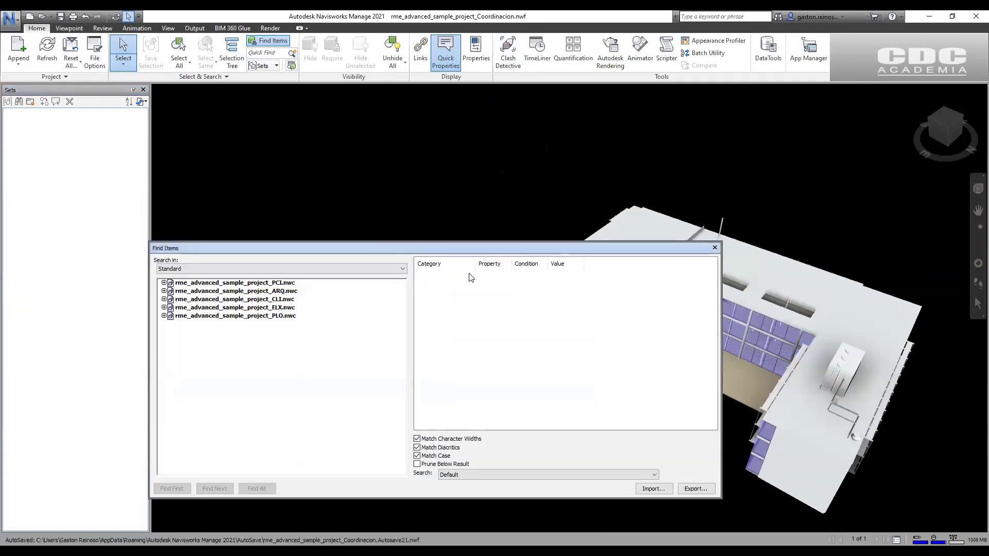
left_click(469, 276)
left_click(444, 320)
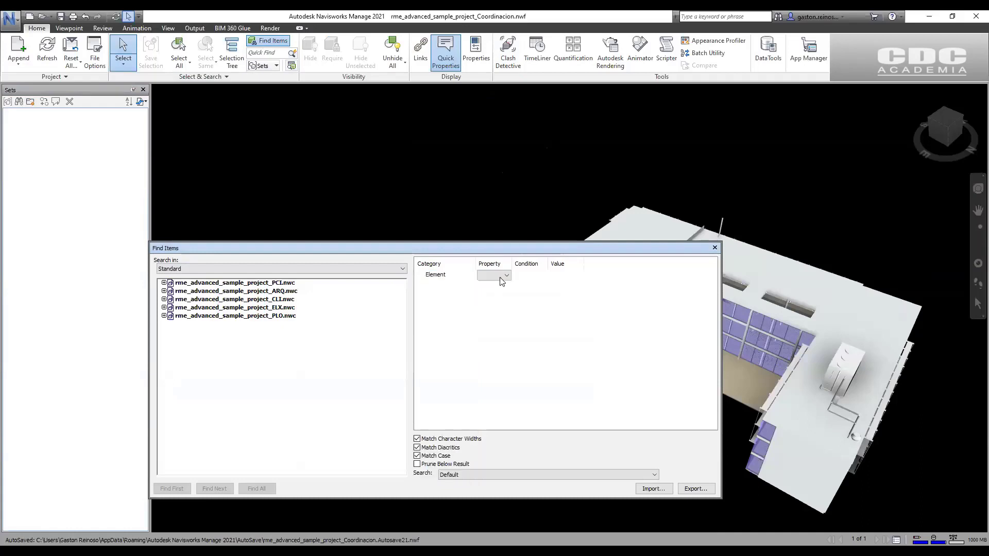
left_click(502, 277)
scroll(492, 422, "down", 10)
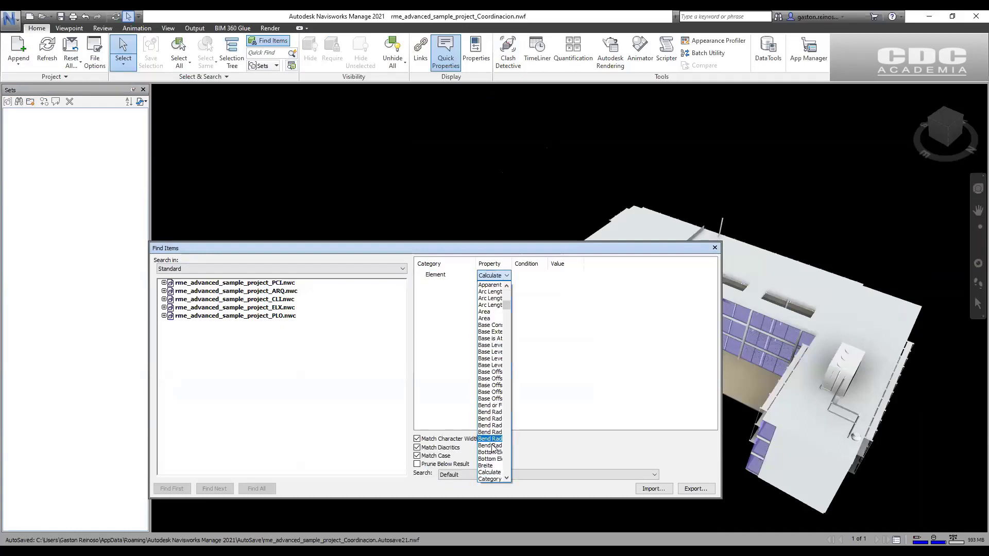
left_click(489, 479)
left_click(535, 277)
left_click(533, 285)
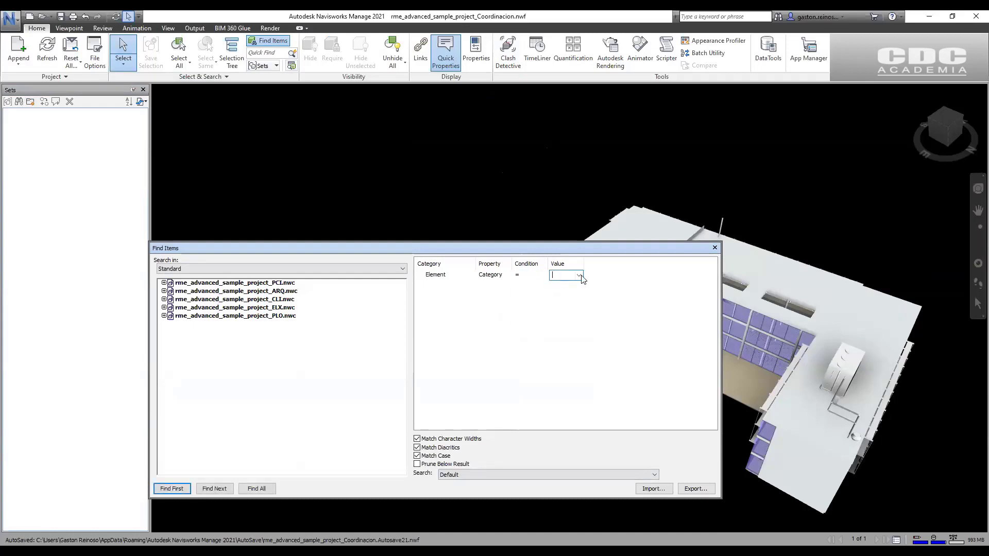
- Set the condition's value to Walls, find all matching items and inspect the selected walls in the model
left_click(578, 276)
scroll(567, 313, "down", 10)
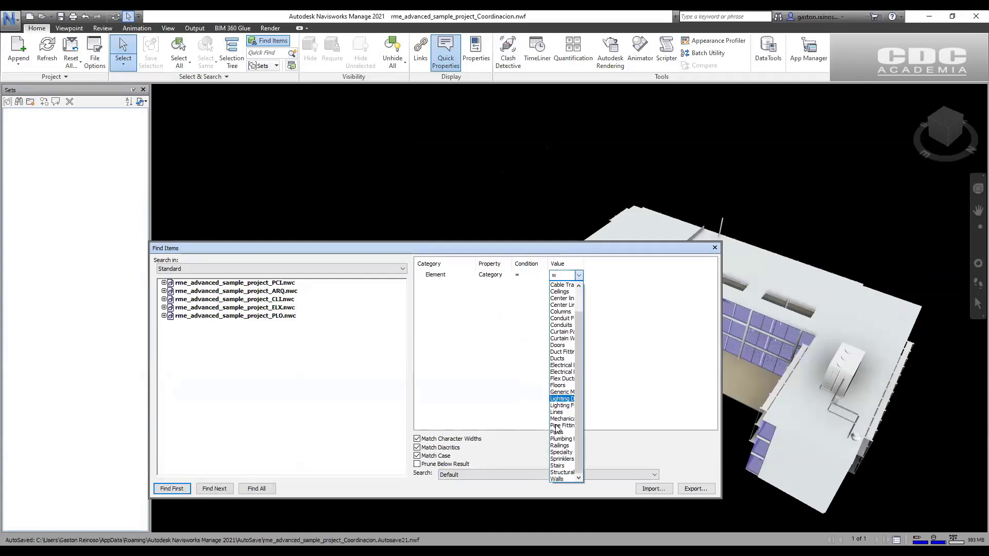
left_click(562, 474)
left_click(256, 489)
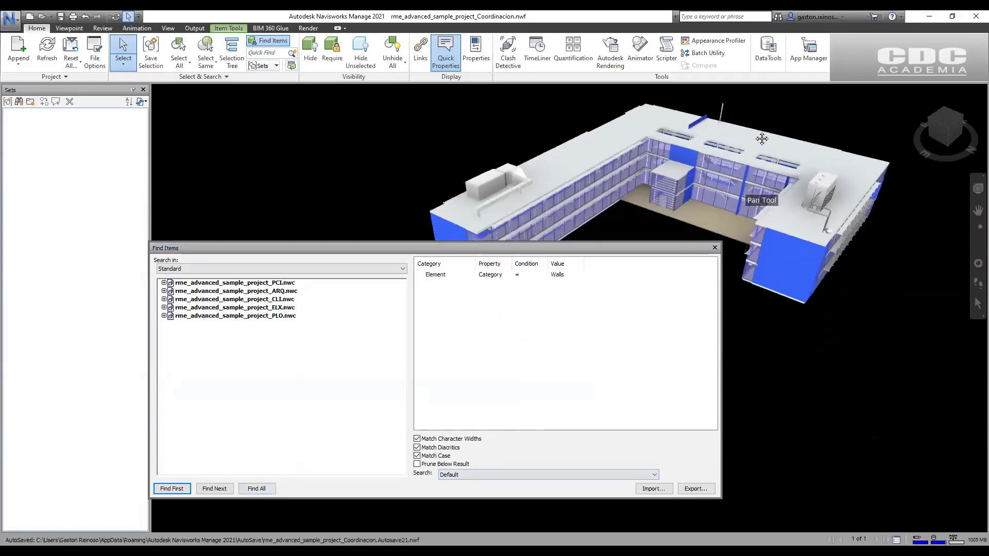
middle_click_drag(762, 138, 763, 89)
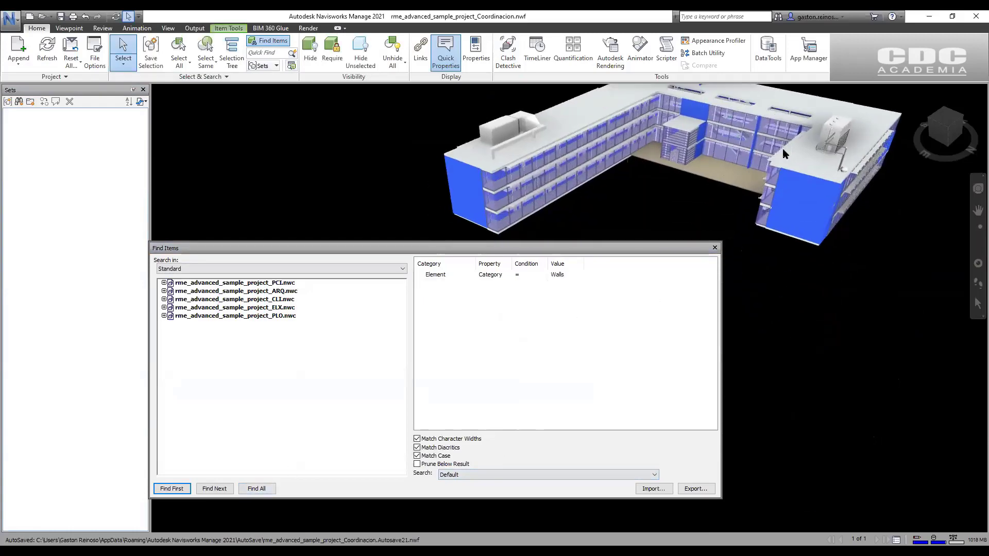
middle_click_drag(810, 192, 767, 189, "shift")
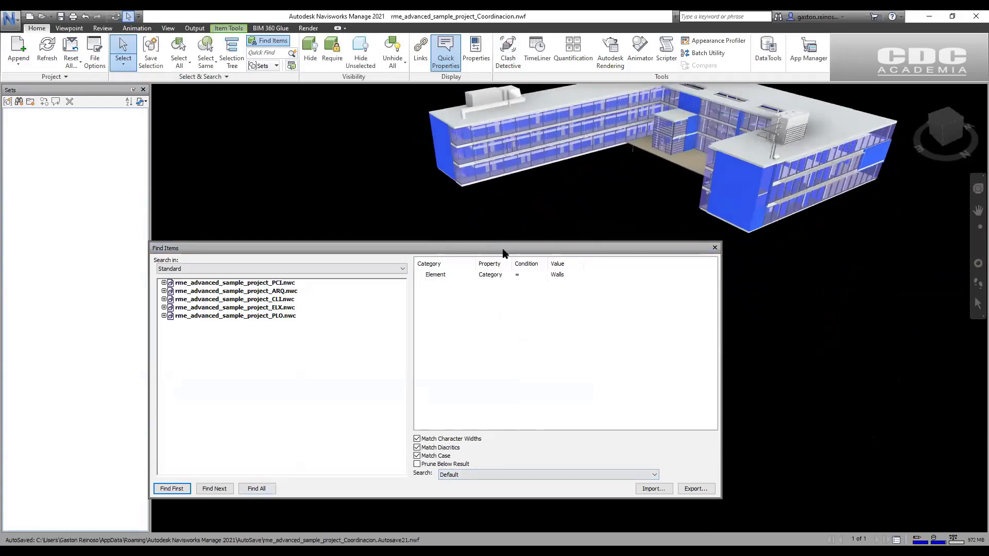
- Add a second search condition on the Element category's Base Constraint property
left_click(470, 284)
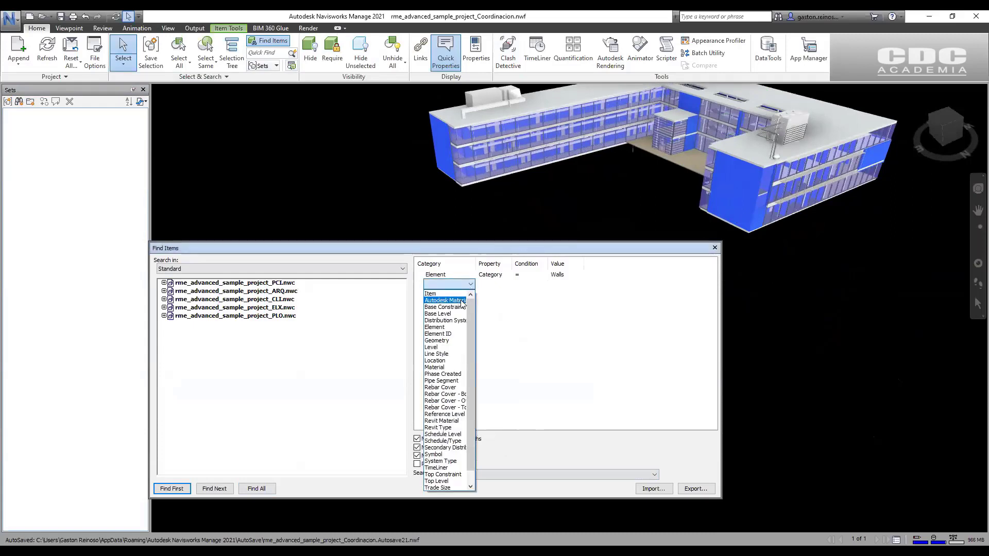
left_click(451, 320)
left_click(506, 287)
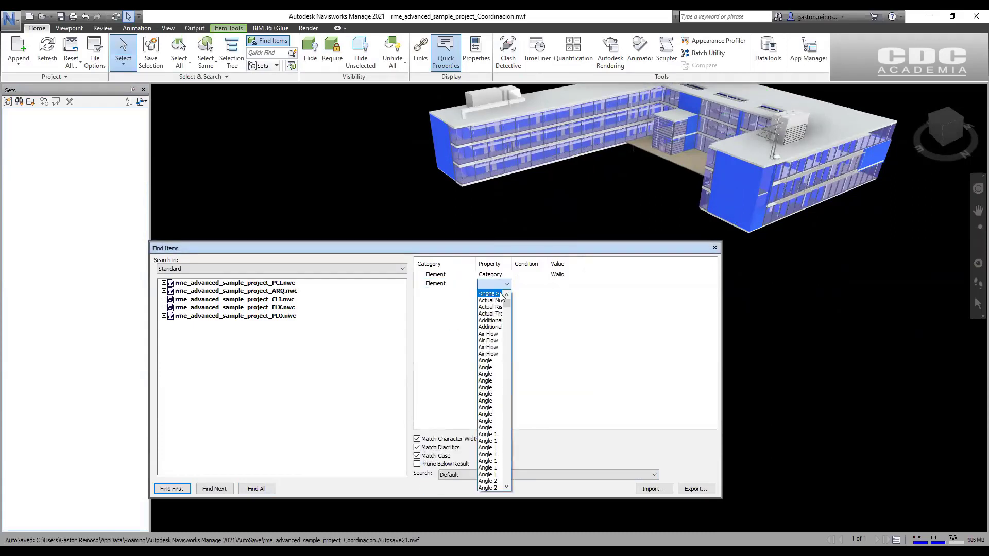
key("n")
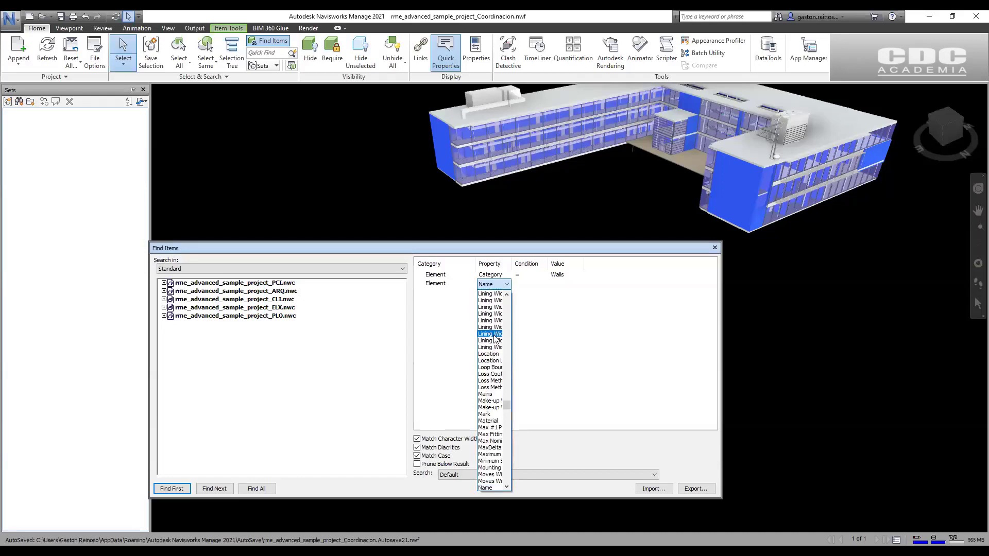
key("b")
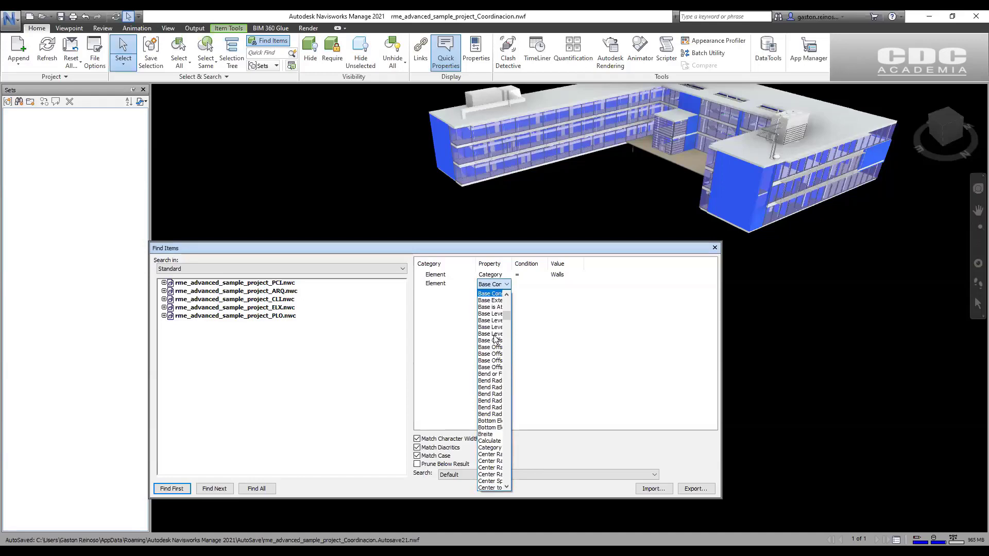
left_click(493, 295)
- Set the Base Constraint condition to = Level 1 and find all matching walls in the model
left_click(541, 285)
left_click(542, 287)
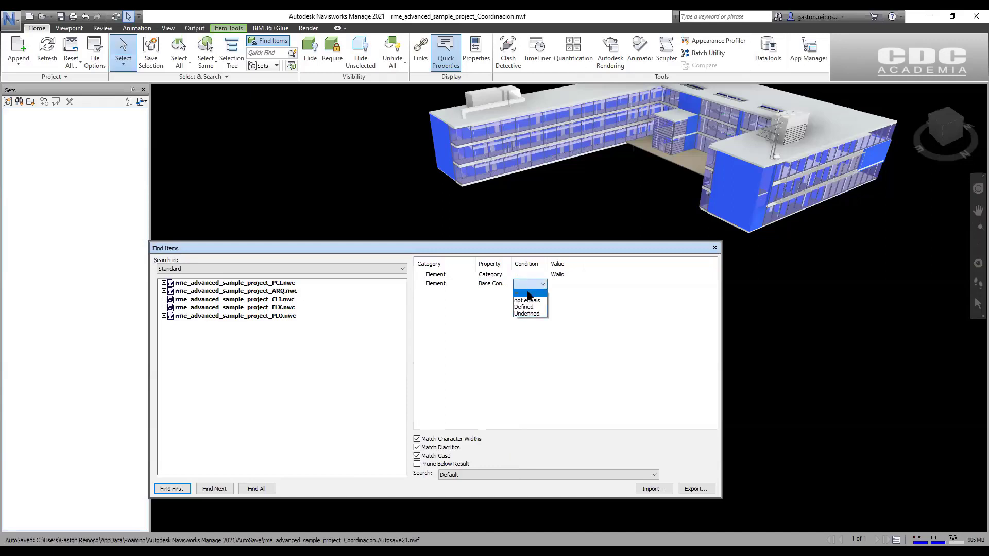
left_click(521, 292)
left_click(566, 286)
left_click(579, 284)
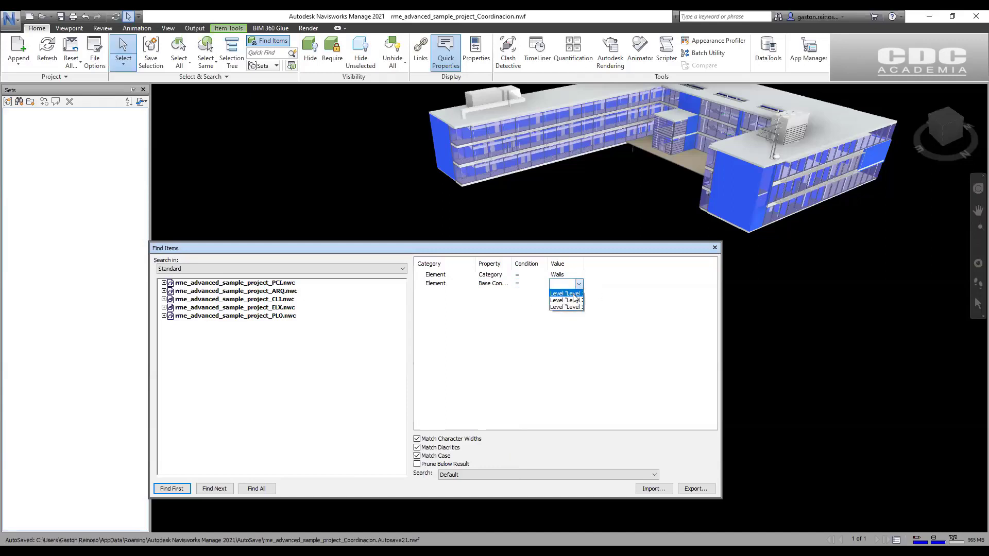
left_click(564, 308)
left_click(248, 491)
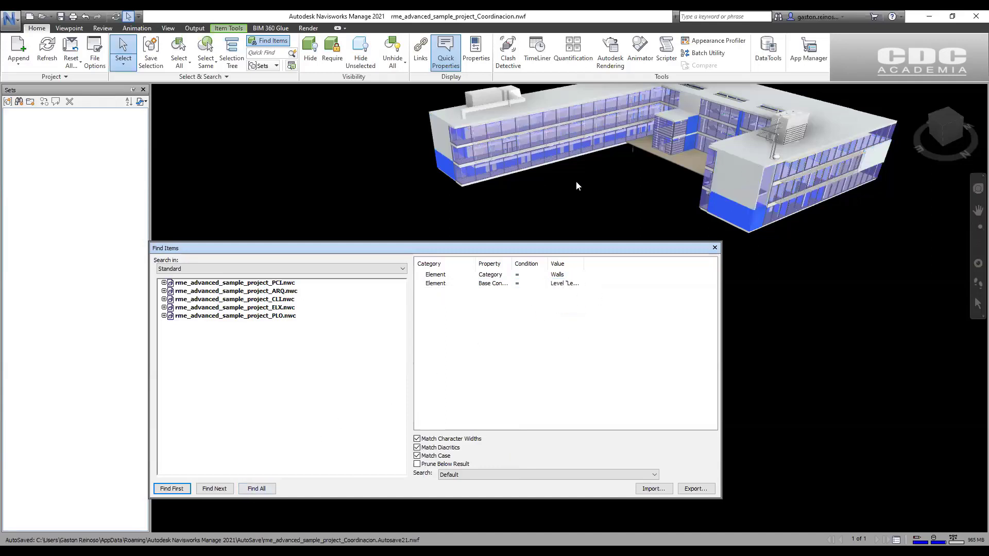
middle_click_drag(441, 183, 468, 192, "shift")
- Save the Level 1 wall search as a search set named ARQ_MurosN1
left_click(22, 103)
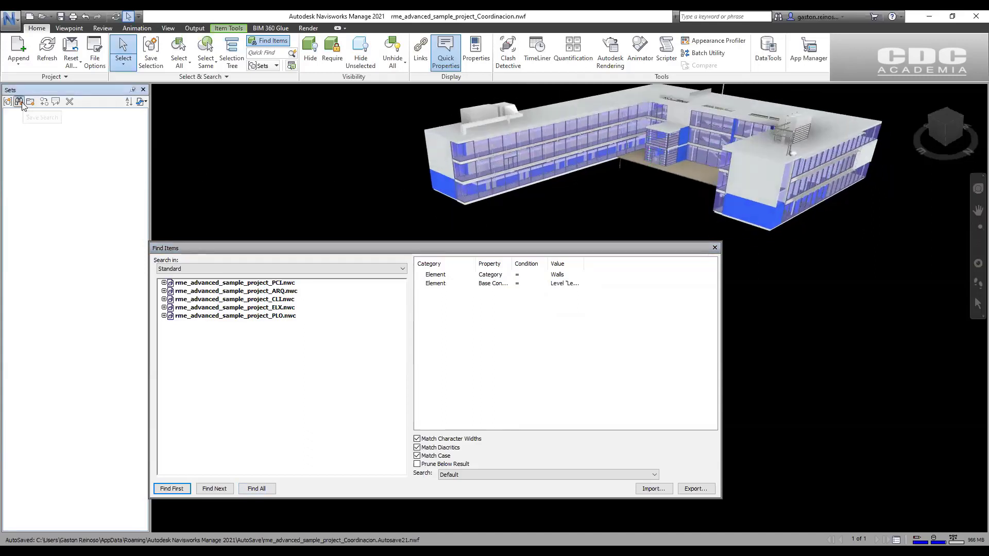
left_click(19, 102)
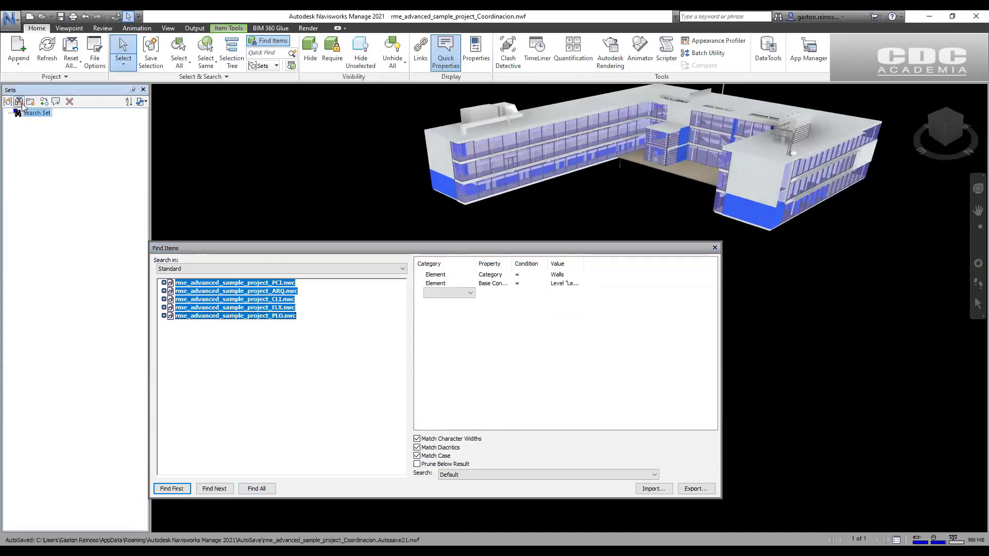
type("ARQ")
key("Return")
type("ARQ_MurosN1 vs CLI_Ductos")
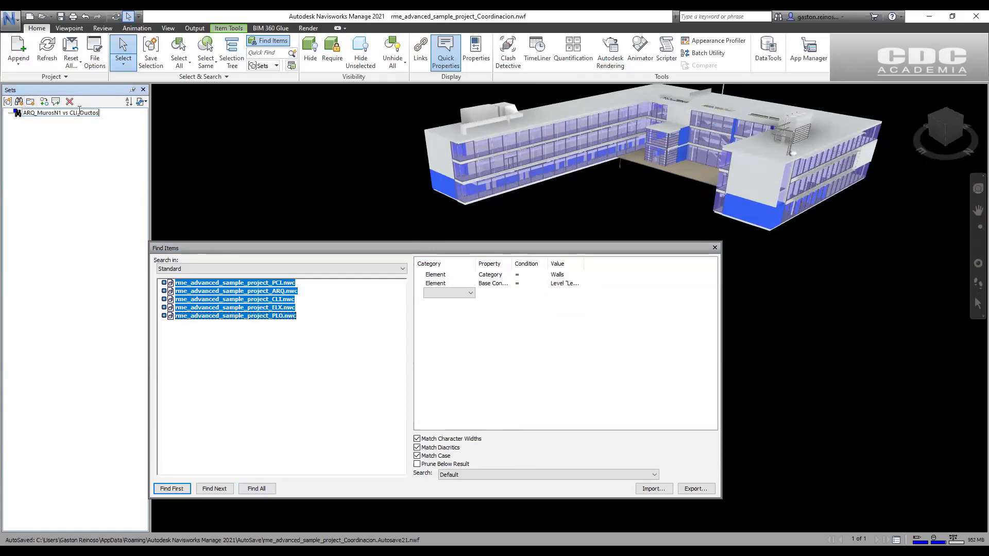
left_click_drag(60, 110, 138, 114)
key("BackSpace")
left_click_drag(38, 111, 62, 113)
left_click(55, 113)
key("Return")
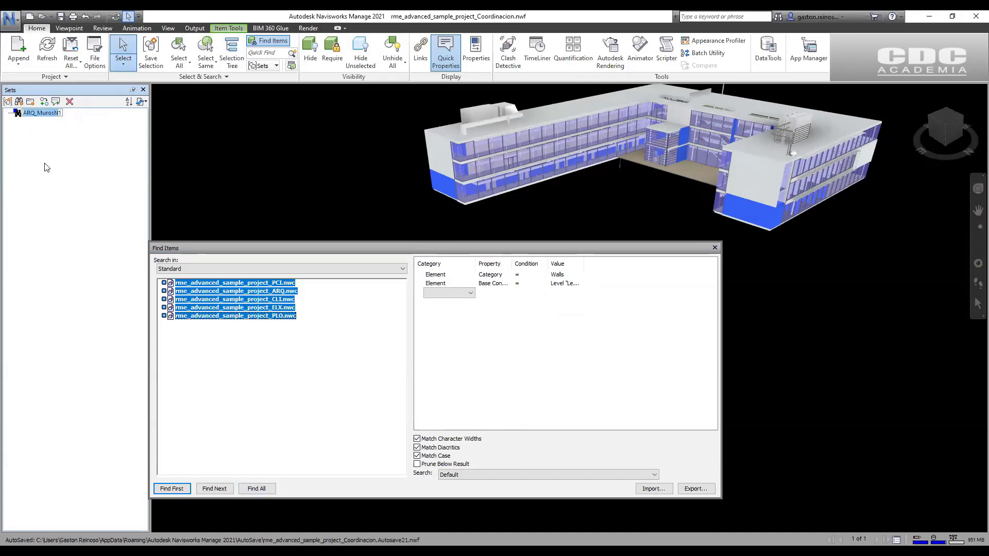
- Set the Base Constraint value to Level 2, find all matching walls and widen the Value column
left_click(581, 284)
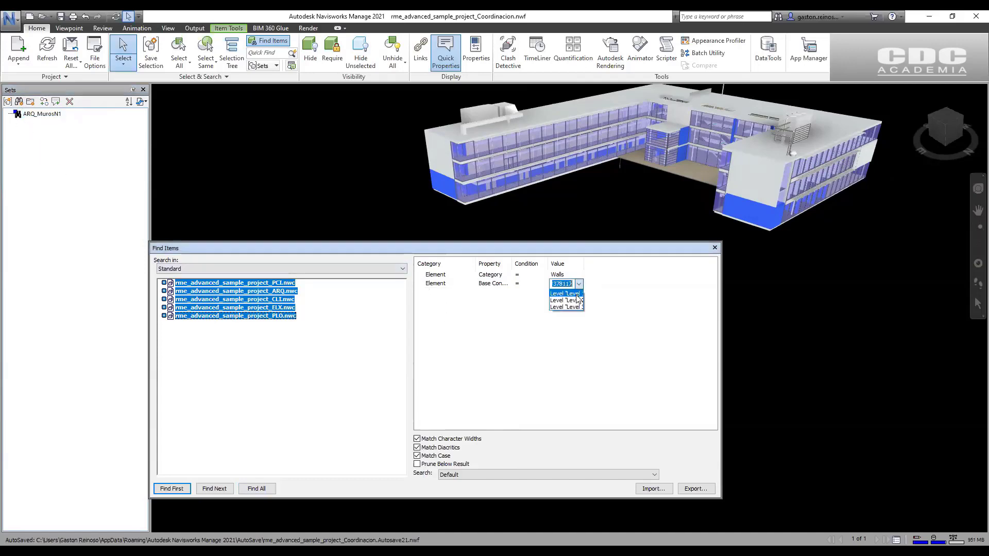
left_click(577, 300)
left_click(253, 490)
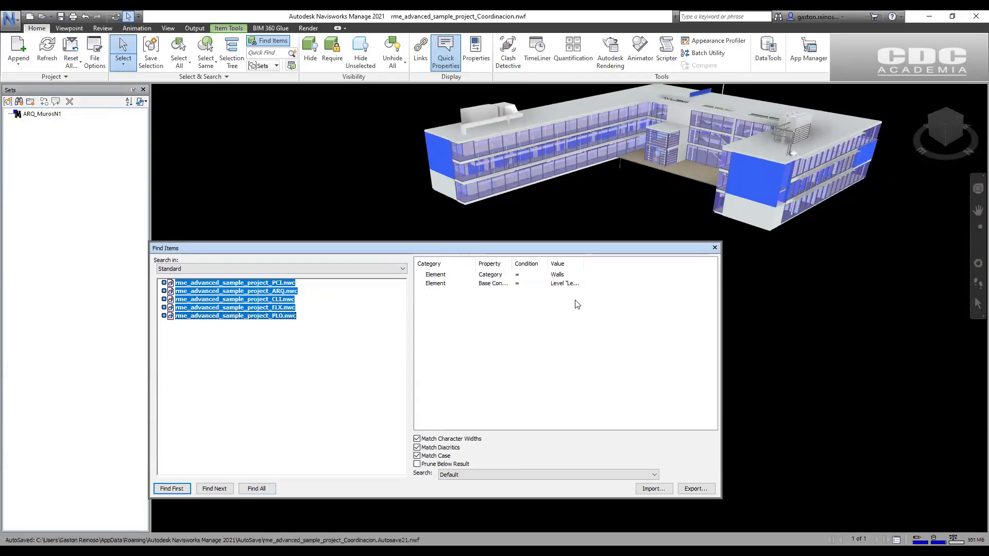
left_click_drag(581, 268, 608, 268)
- Save the Level 2 wall search as a search set named ARQ_MurosN2
left_click(20, 103)
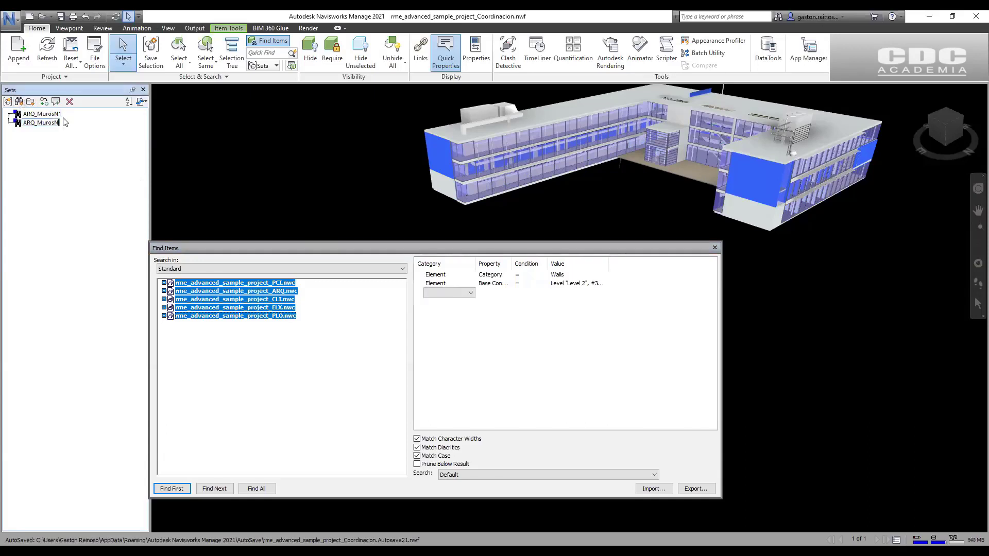
type("2")
key("Return")
- Set the Base Constraint value to Level 3 and find all matching walls
left_click(603, 285)
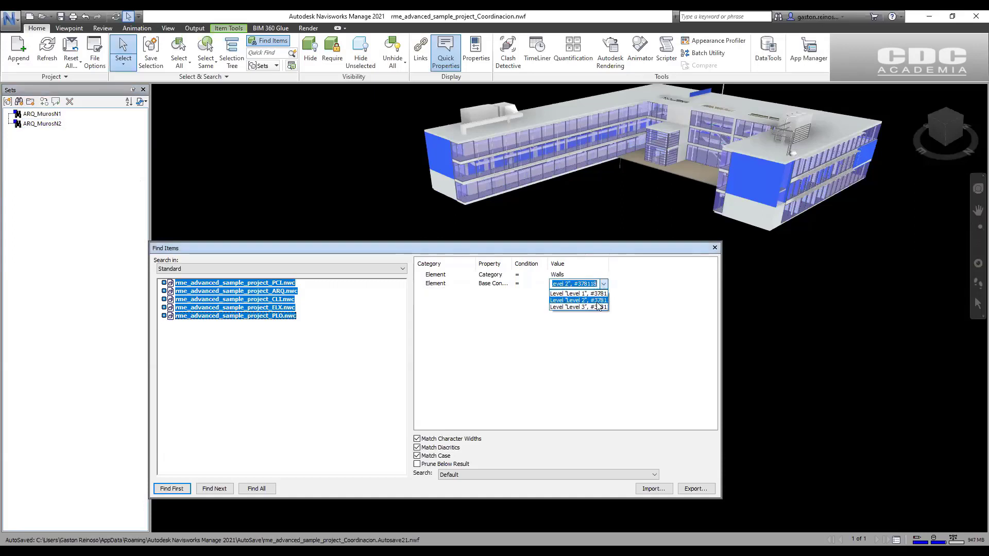
left_click(599, 306)
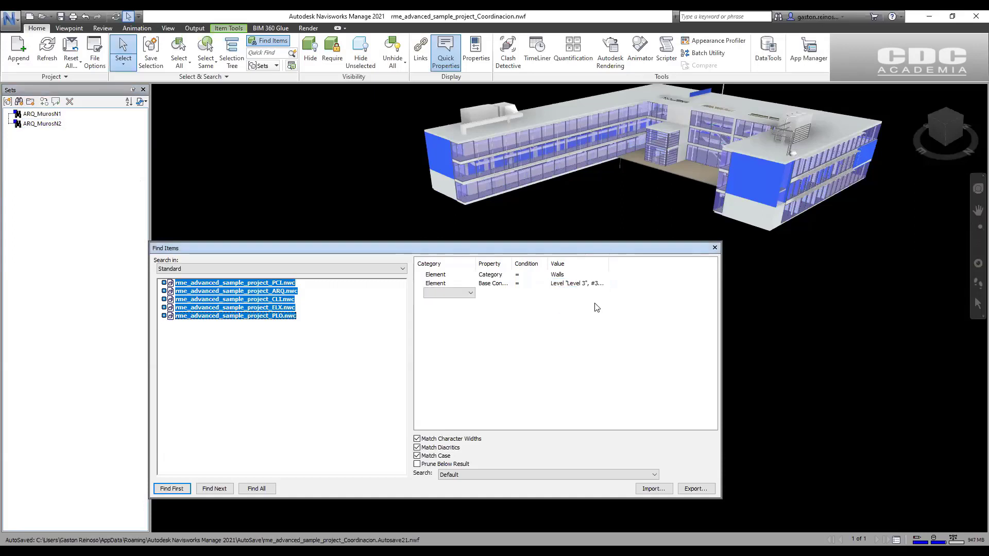
left_click(256, 489)
key("Return")
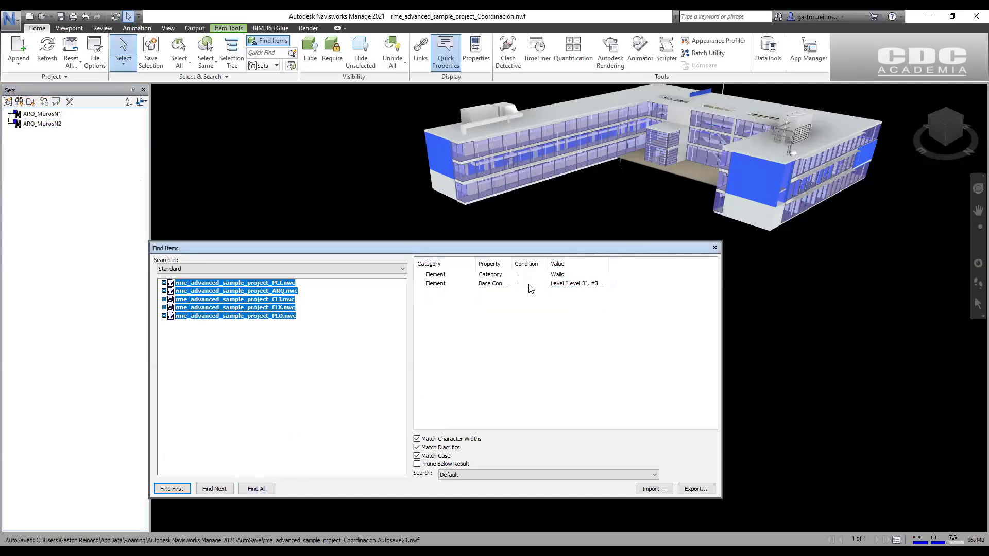
left_click(594, 283)
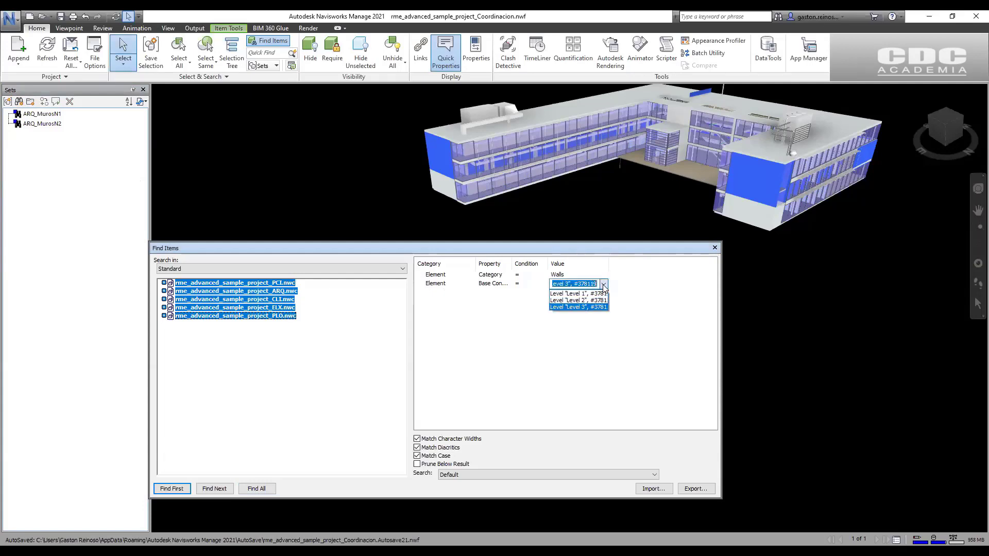
left_click(586, 308)
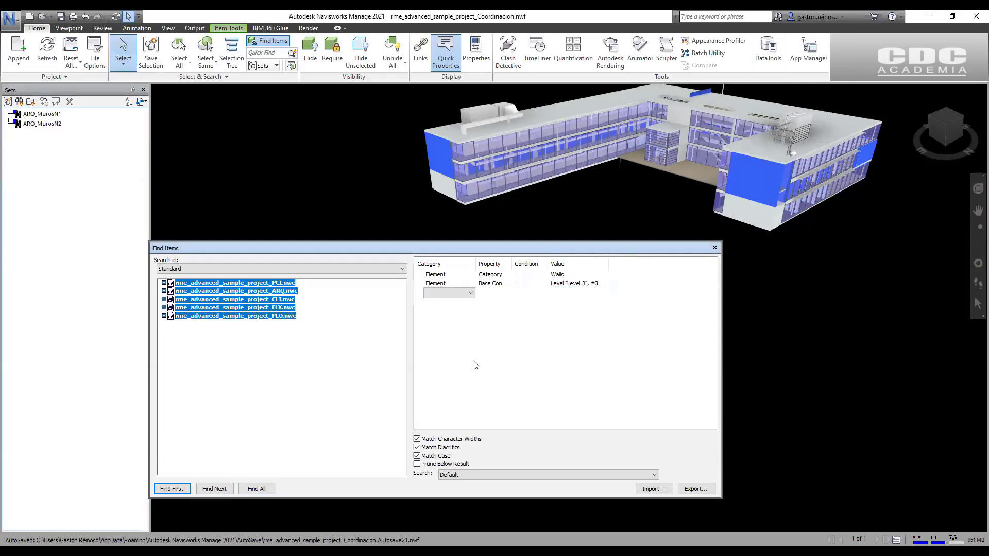
left_click(263, 489)
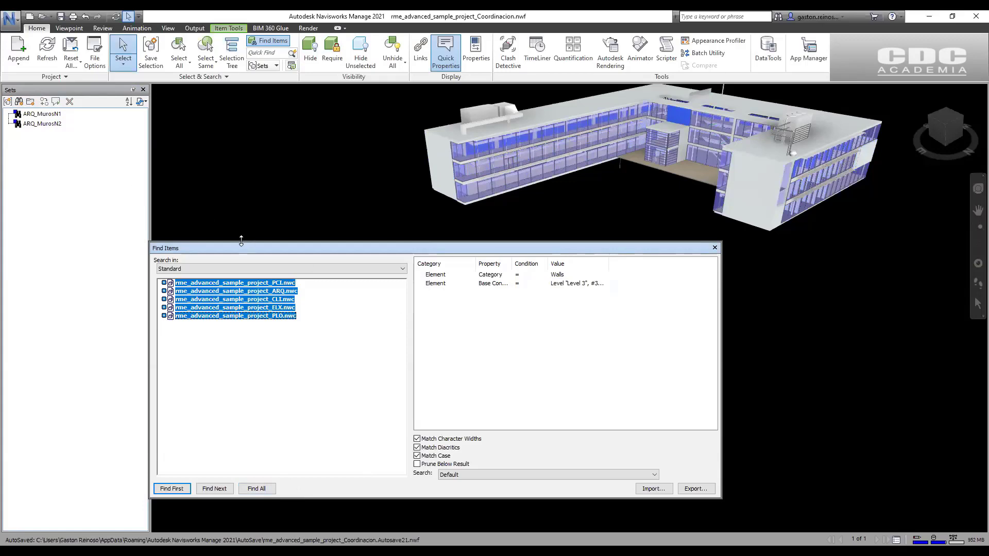
- Save the Level 3 wall search as a search set named ARQ_MurosN3
left_click(19, 101)
type("ARQ_MurosN")
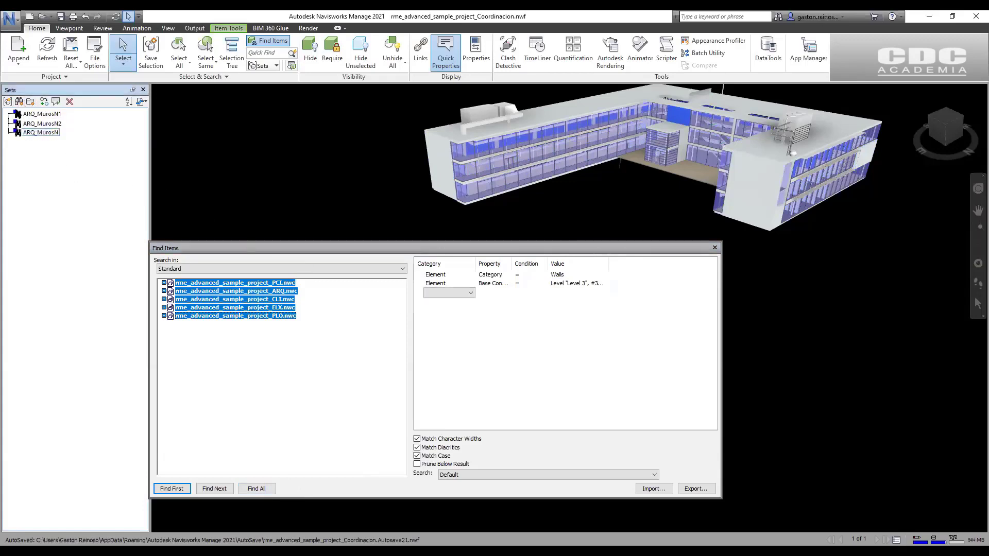
key("Return")
- Select the ARQ_MurosN1, ARQ_MurosN2 and ARQ_MurosN3 sets one after another and check which walls each selects in the model
left_click(59, 116)
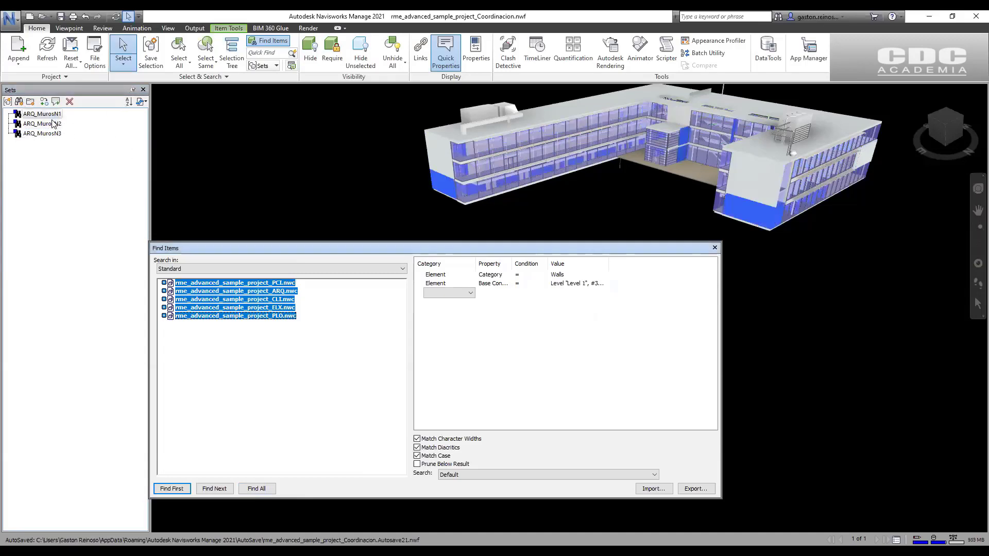
left_click(49, 124)
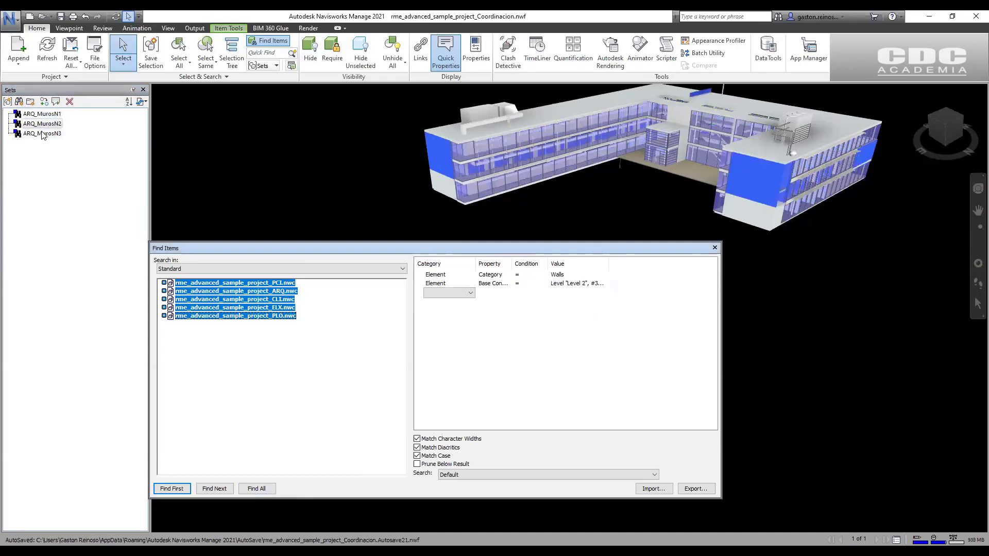
left_click(43, 134)
scroll(434, 146, "up", 2)
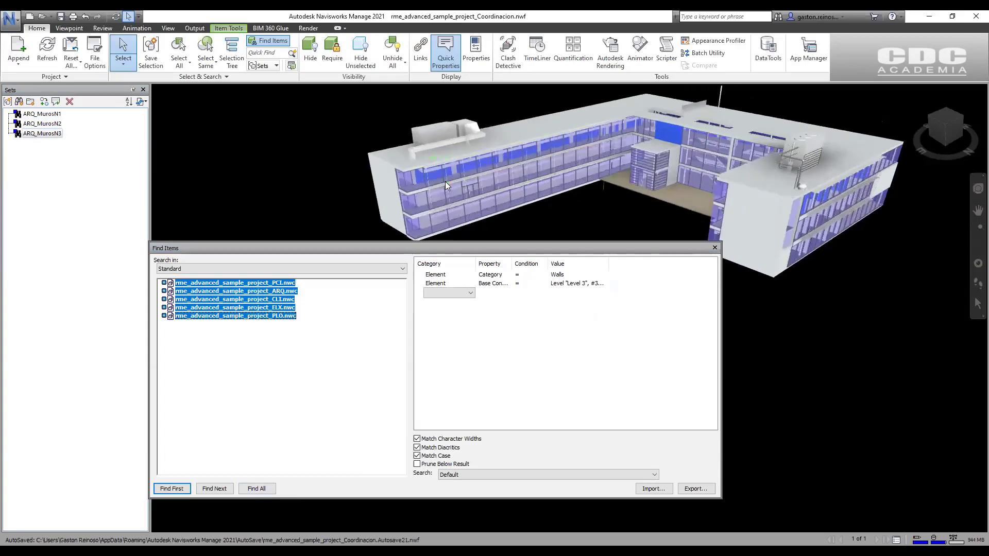
scroll(516, 219, "up", 3)
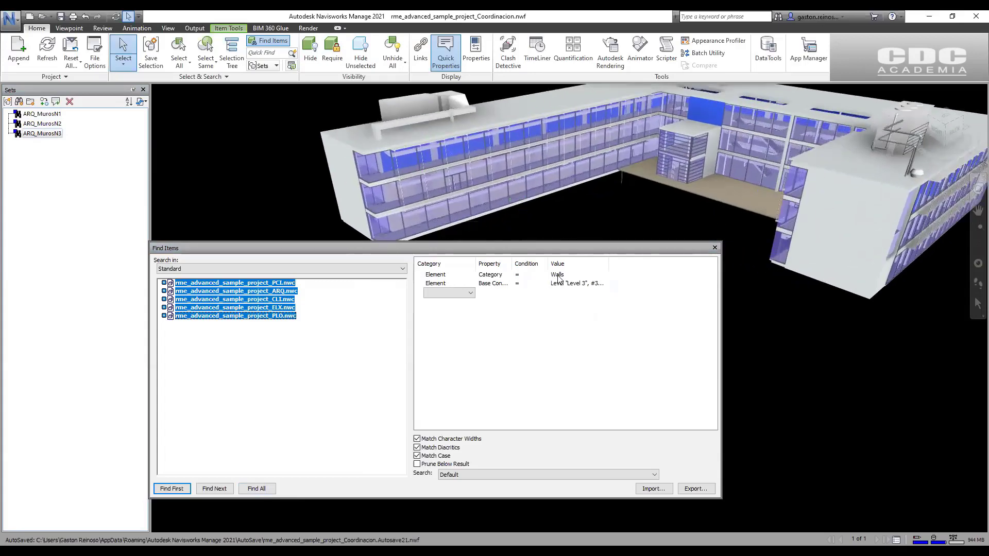
- Set the value of the first search condition, on the Element Category property, to Ducts
left_click(561, 279)
left_click(603, 275)
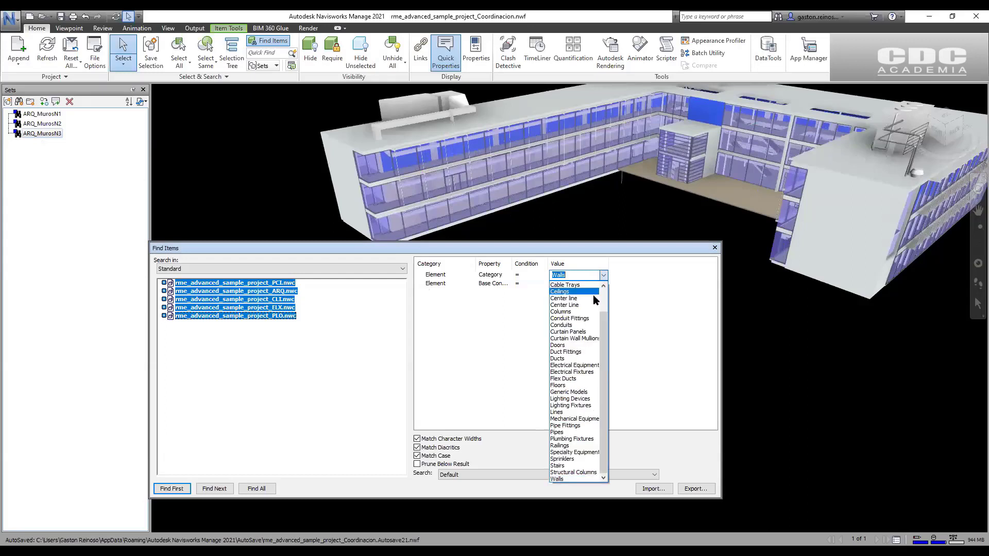
left_click_drag(607, 329, 602, 302)
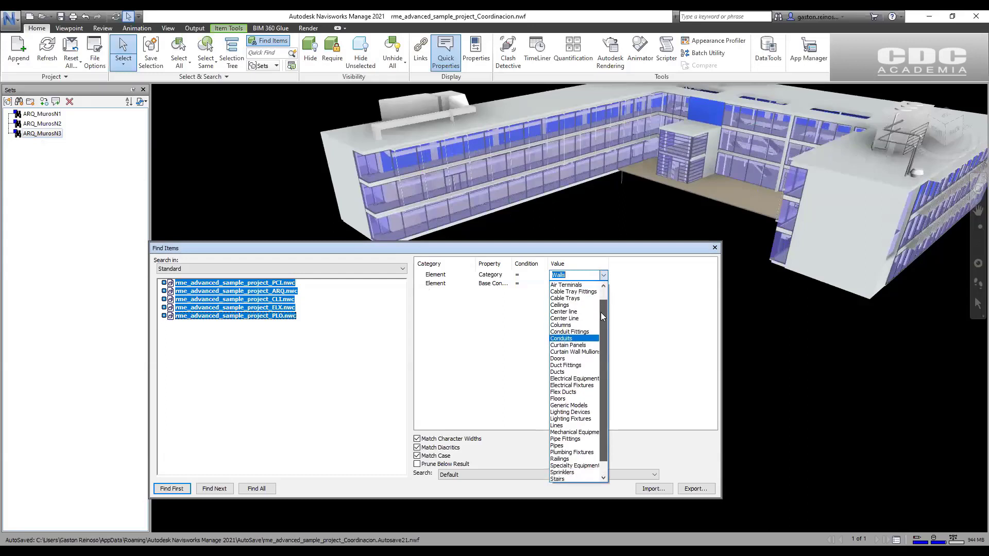
scroll(574, 329, "down", 3)
left_click(559, 321)
- Redefine the second search condition as the Element category's Category property = Duct Fittings
left_click(545, 288)
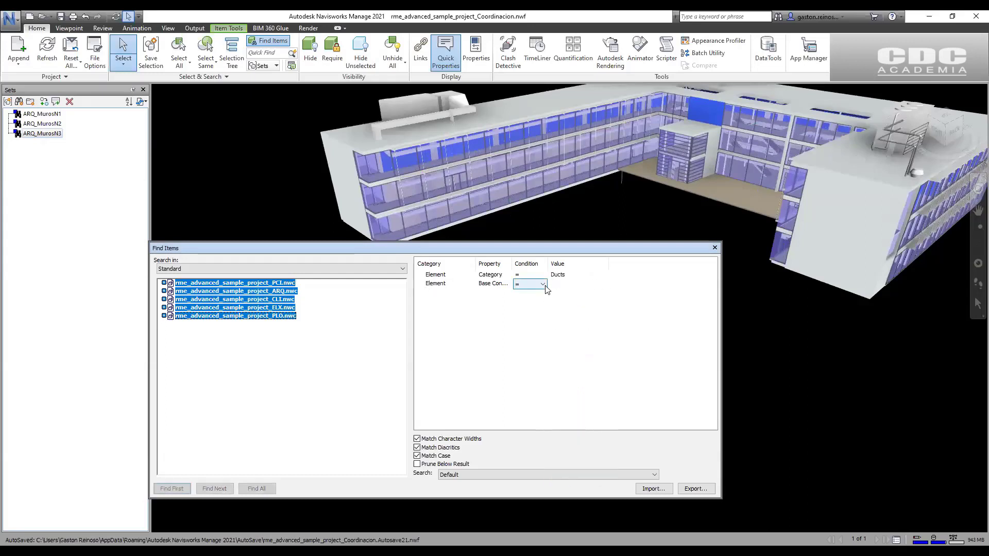
left_click(500, 286)
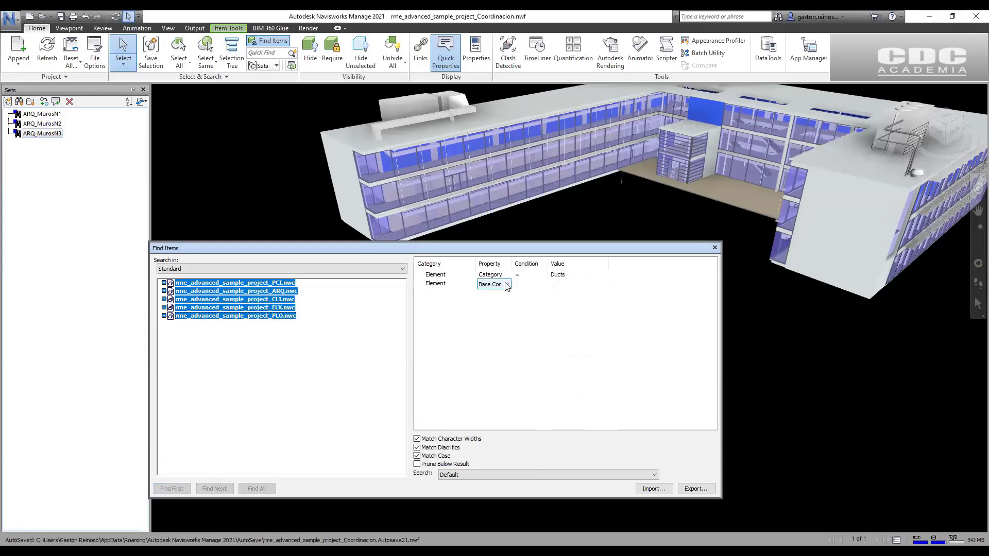
left_click(502, 284)
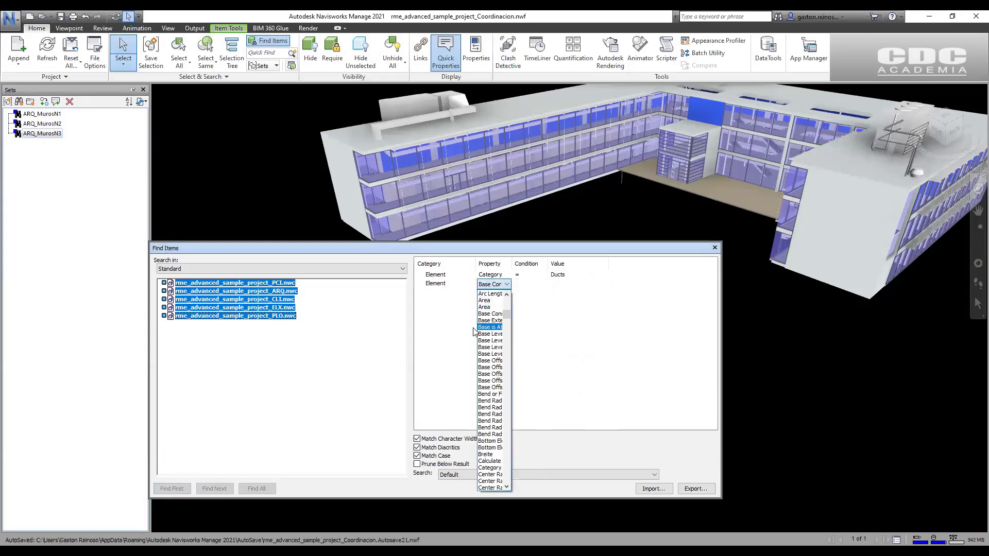
key("c")
left_click(492, 468)
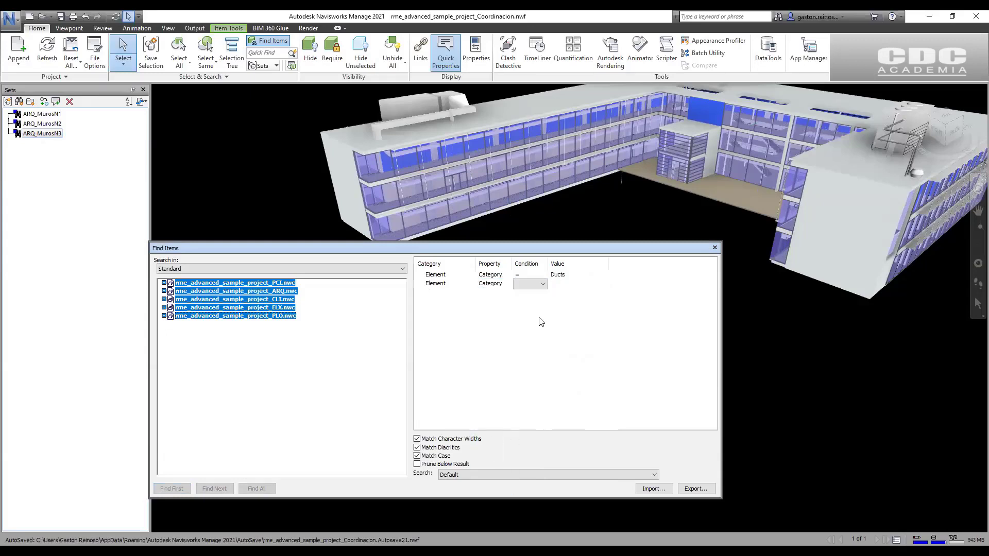
left_click(531, 285)
left_click(535, 292)
left_click(592, 284)
left_click(603, 284)
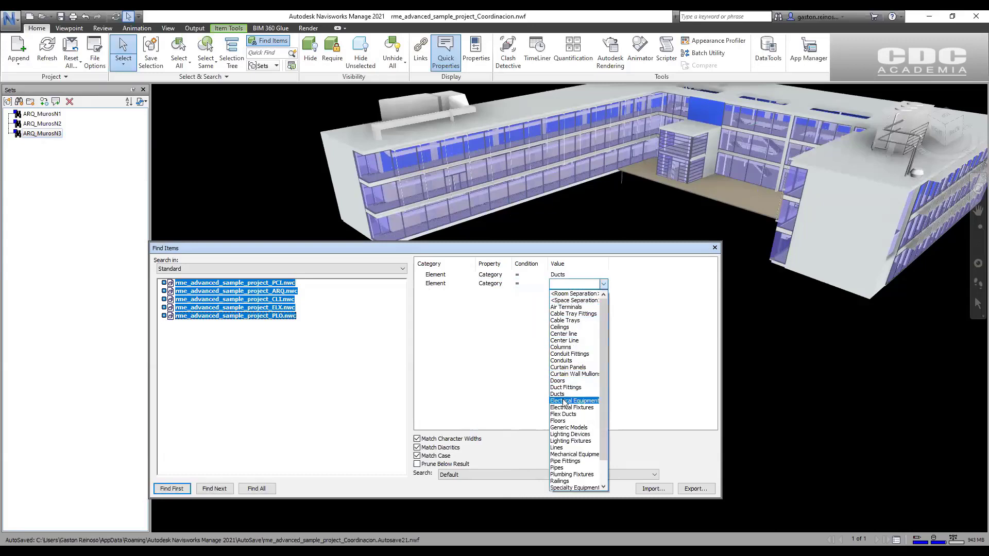
left_click(568, 388)
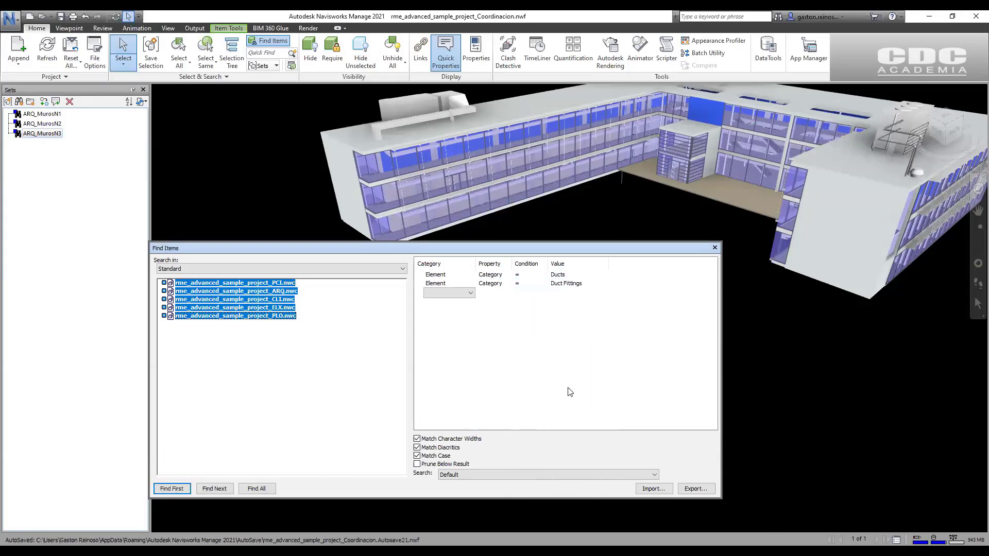
- Make the Duct Fittings condition an Or condition and find all ducts and duct fittings
right_click(450, 282)
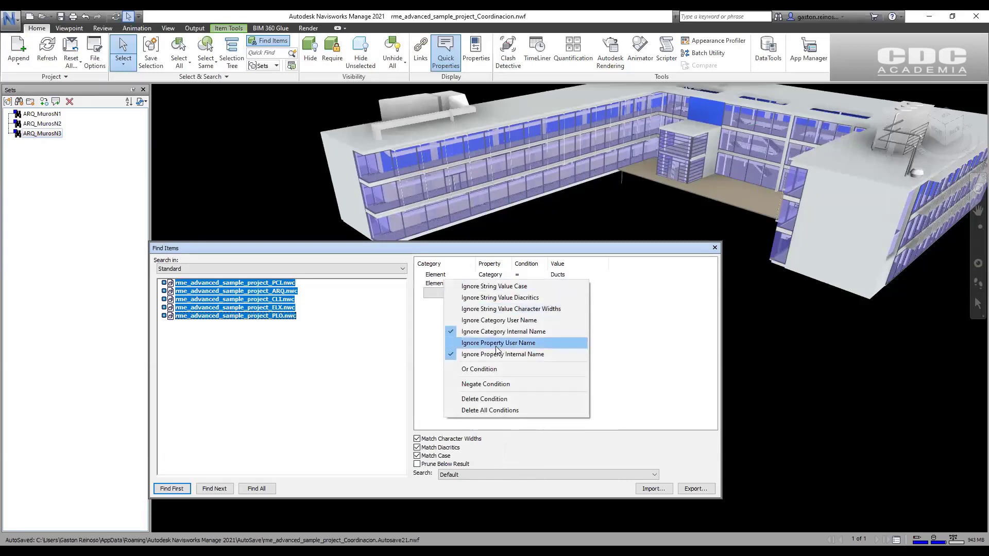
left_click(496, 369)
left_click(269, 489)
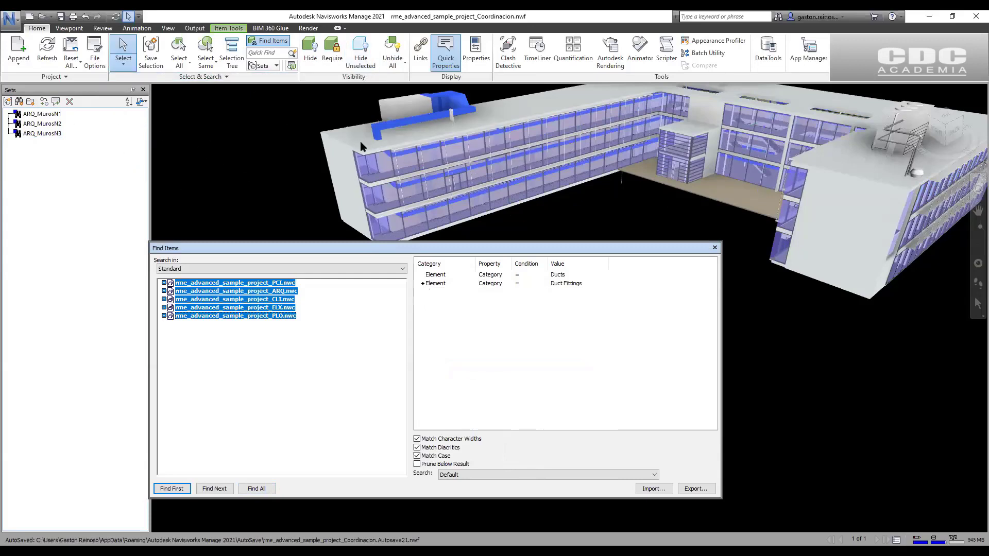
- Save the duct search as a search set named CLI_Ductos and close the Find Items window
left_click(20, 102)
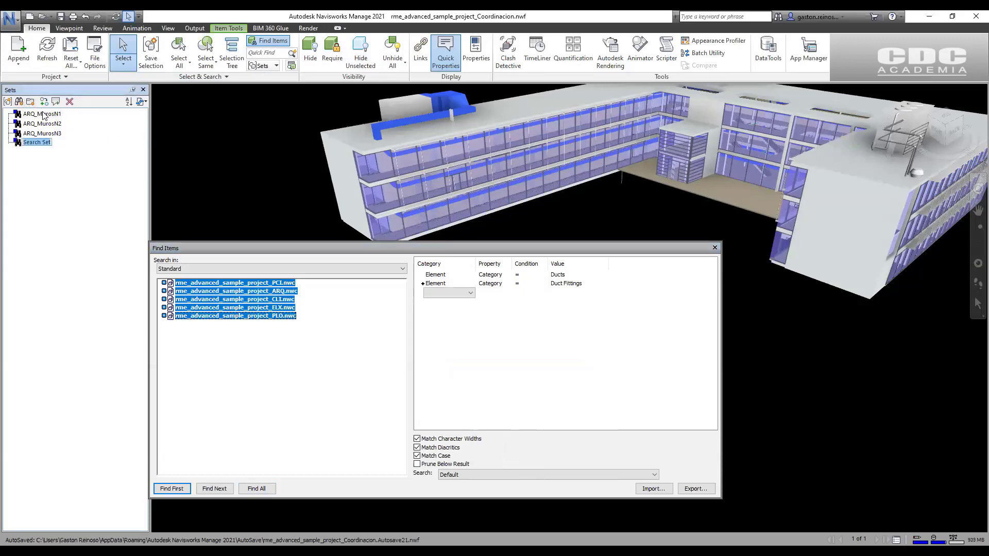
type("CLI_Ductos")
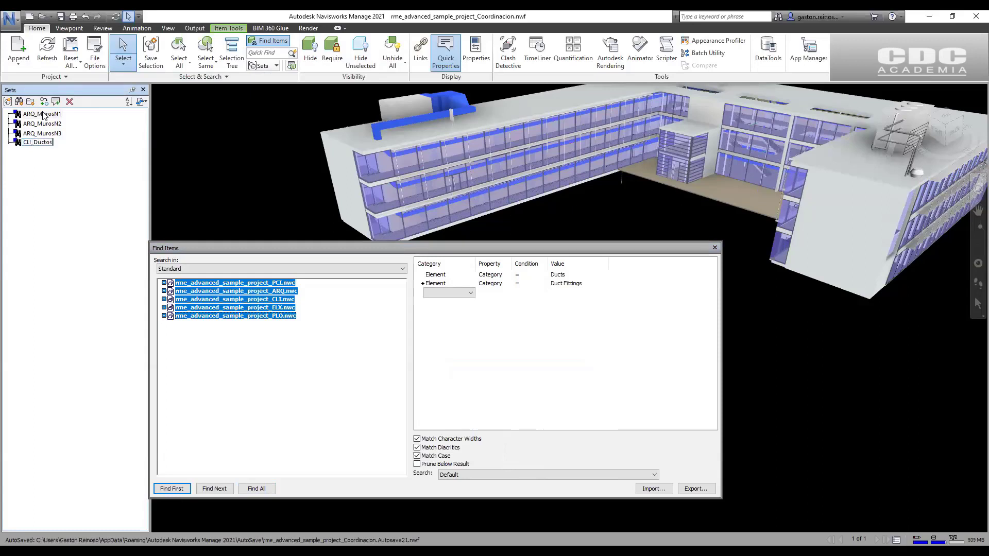
key("Return")
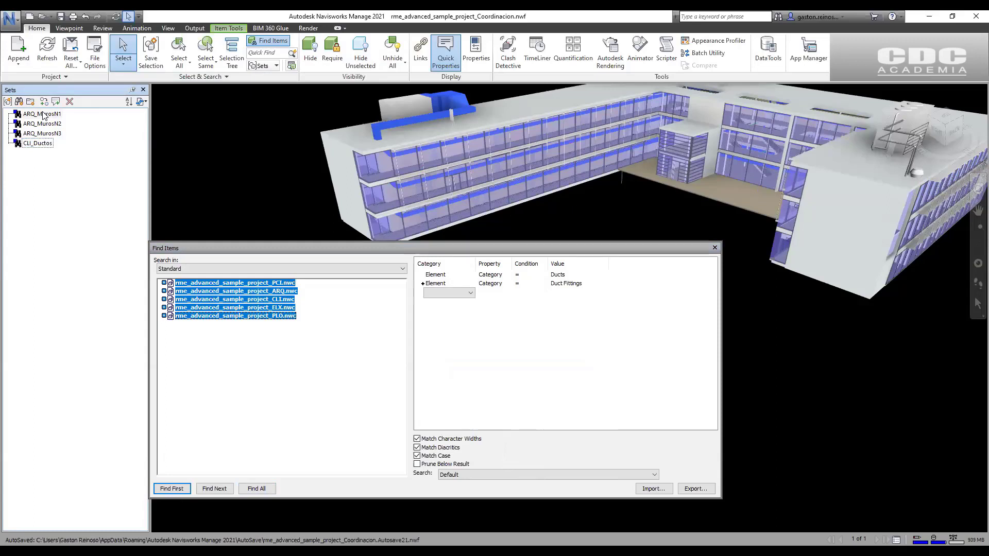
left_click(715, 248)
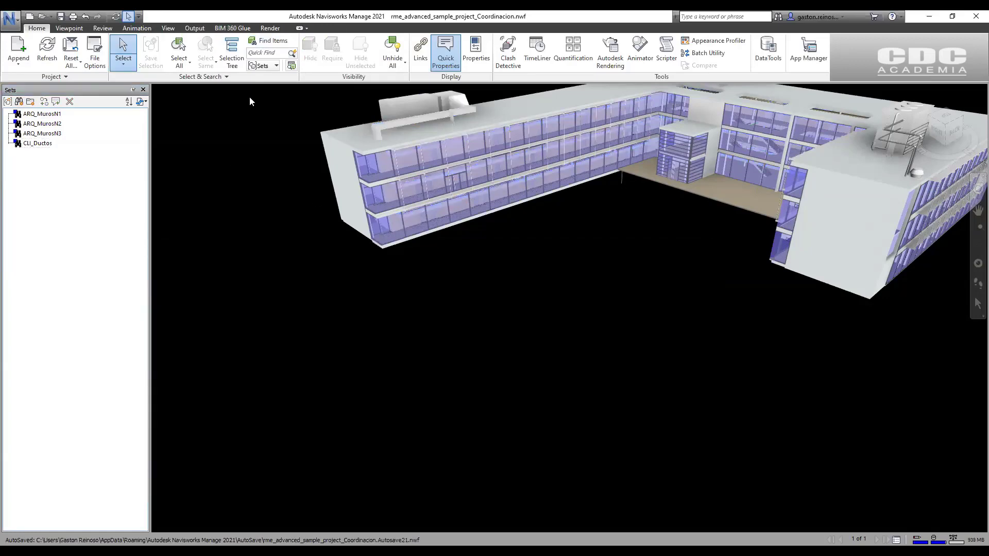
- Show the selection tree and hide everything except the rme_advanced_sample_project_CLI.nwc model
left_click(232, 54)
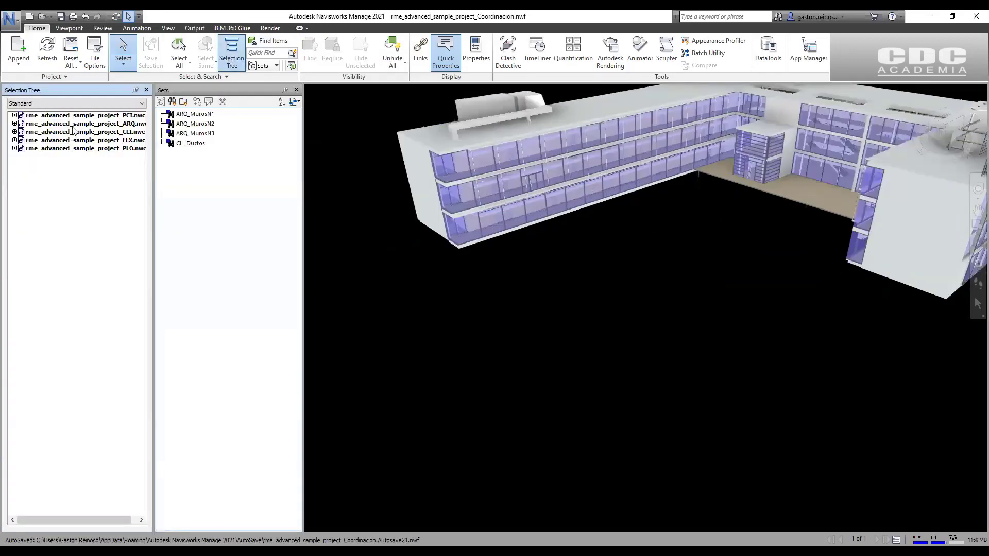
right_click(94, 132)
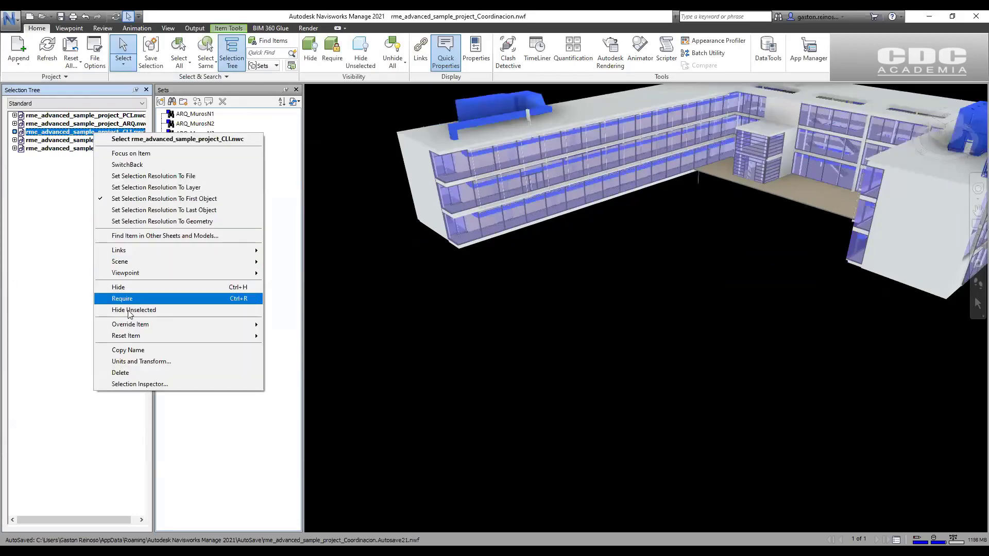
left_click(129, 311)
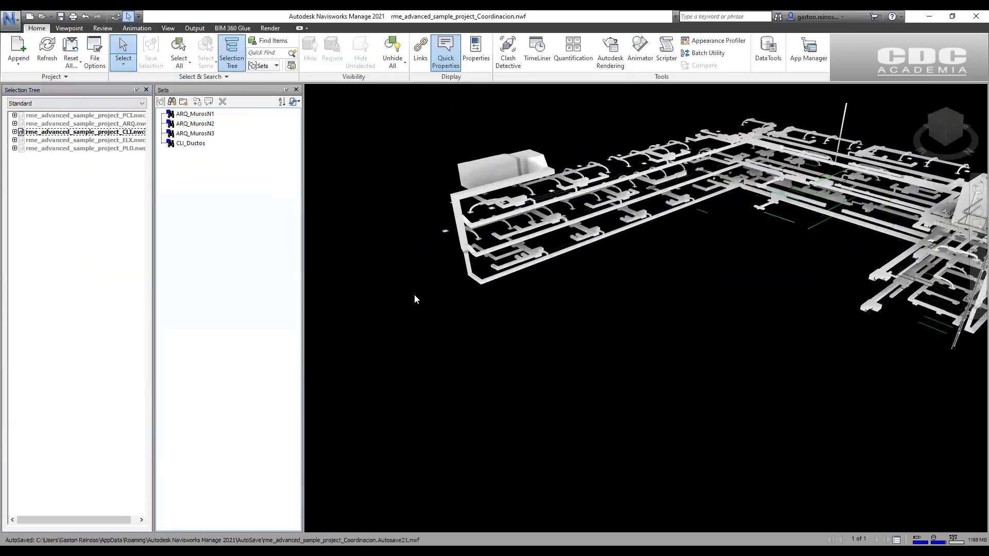
- Select the CLI_Ductos search set and examine which ducts and fittings it covers in the model
left_click(200, 153)
middle_click_drag(466, 296, 711, 316, "shift")
scroll(524, 287, "up", 10)
scroll(640, 351, "up", 5)
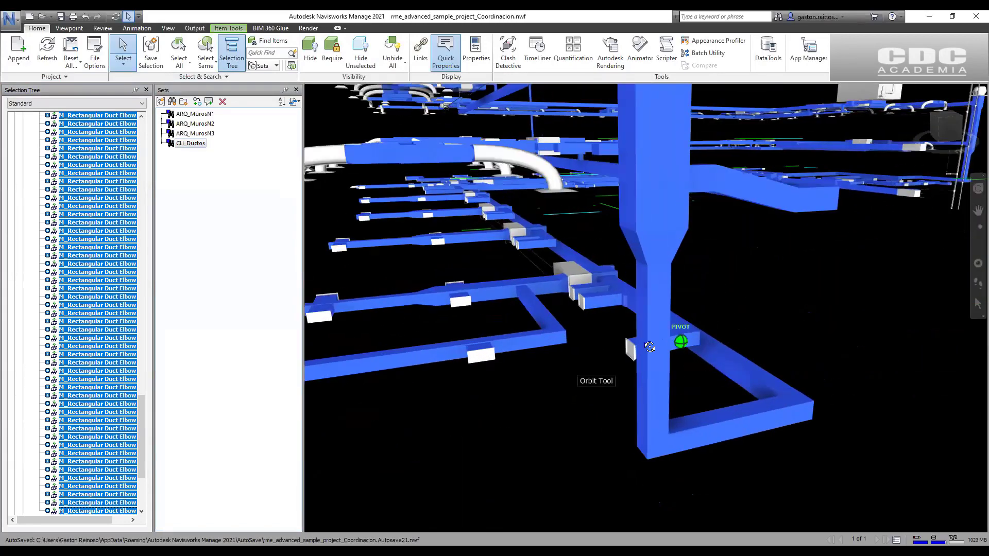
scroll(639, 351, "down", 3)
middle_click_drag(673, 364, 685, 279)
scroll(636, 271, "down", 4)
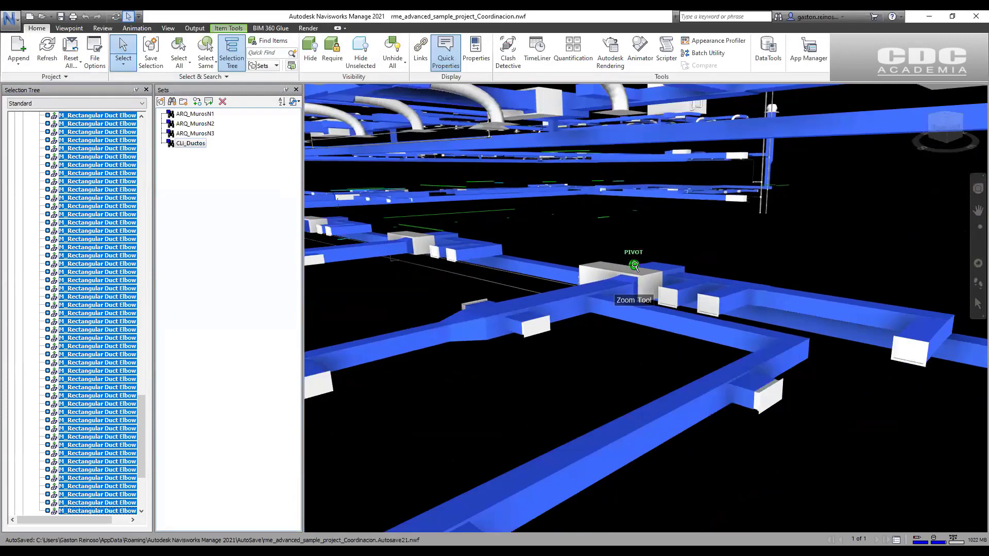
middle_click_drag(533, 281, 425, 364, "shift")
scroll(554, 279, "down", 4)
middle_click_drag(618, 258, 508, 284)
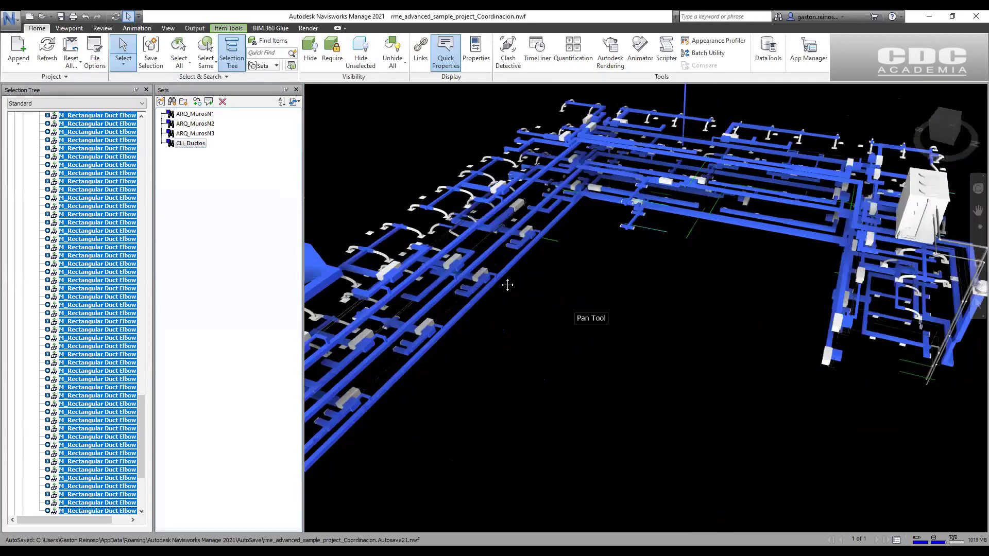
middle_click_drag(796, 285, 720, 284)
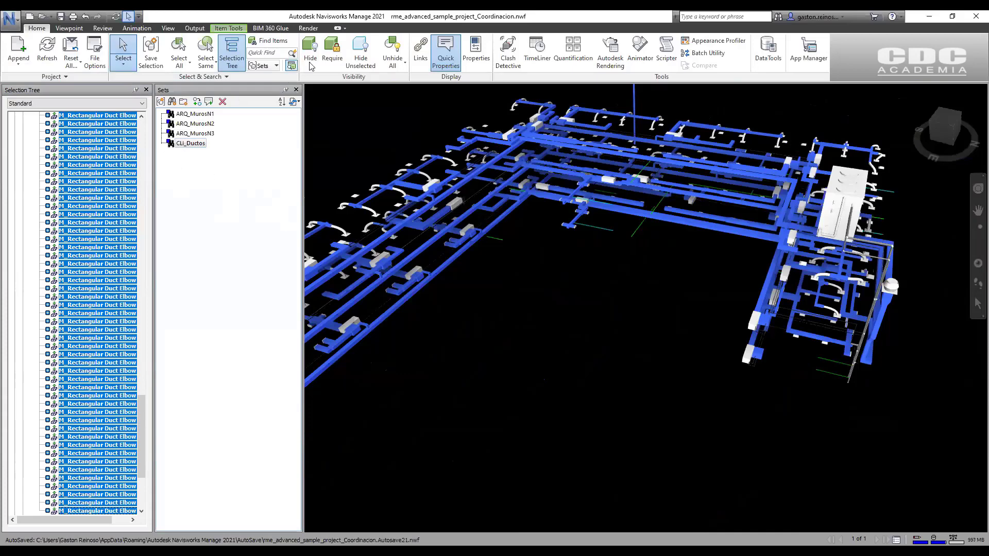
- Hide all items outside the CLI_Ductos set, clear the selection and collapse the CLI model's tree
left_click(363, 52)
left_click_drag(142, 438, 144, 109)
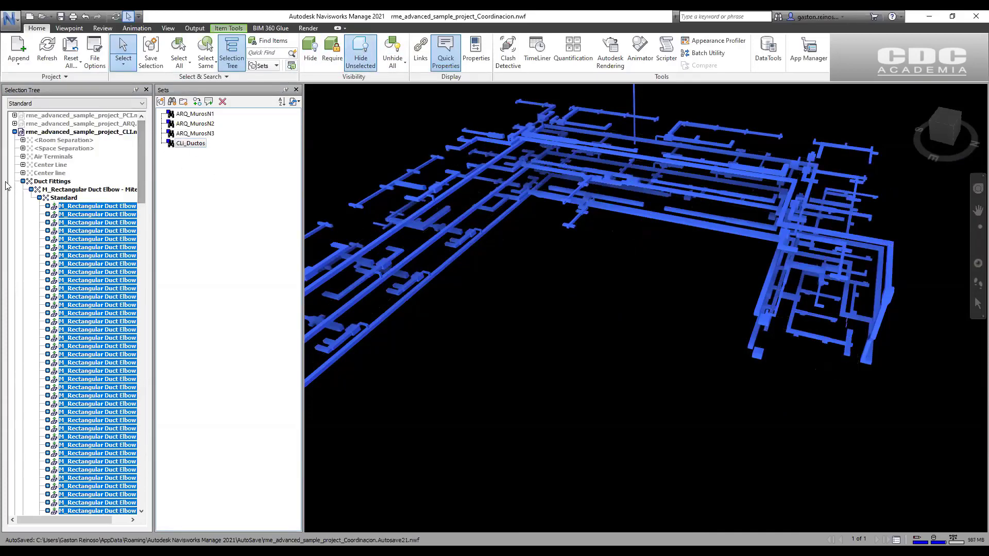
key("Escape")
left_click(15, 132)
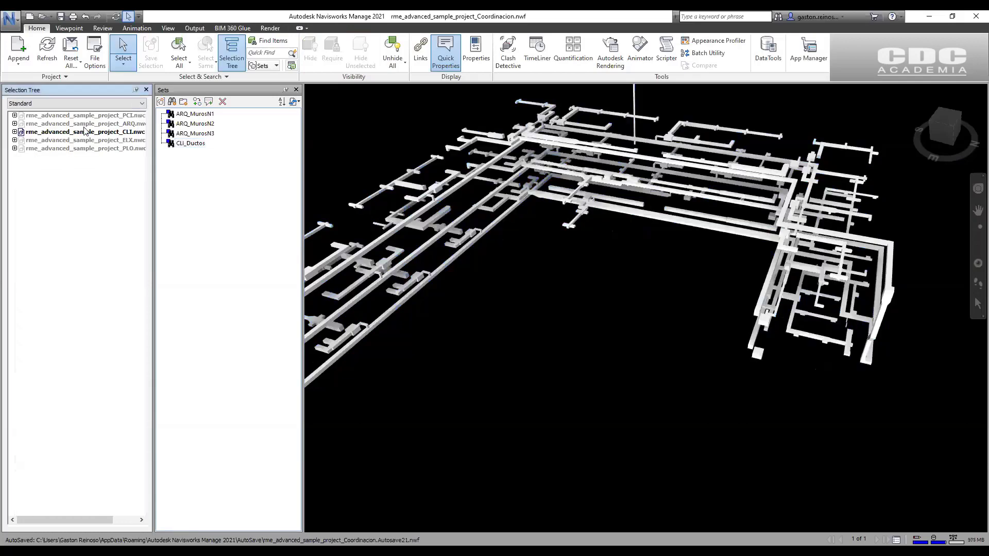
- Unhide all model items and close the Sets window
left_click(392, 49)
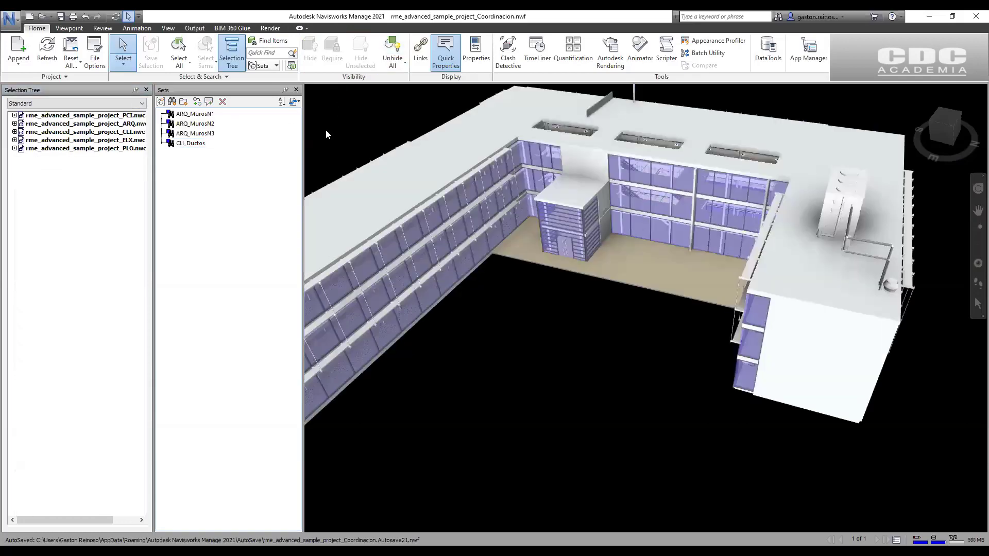
left_click(296, 89)
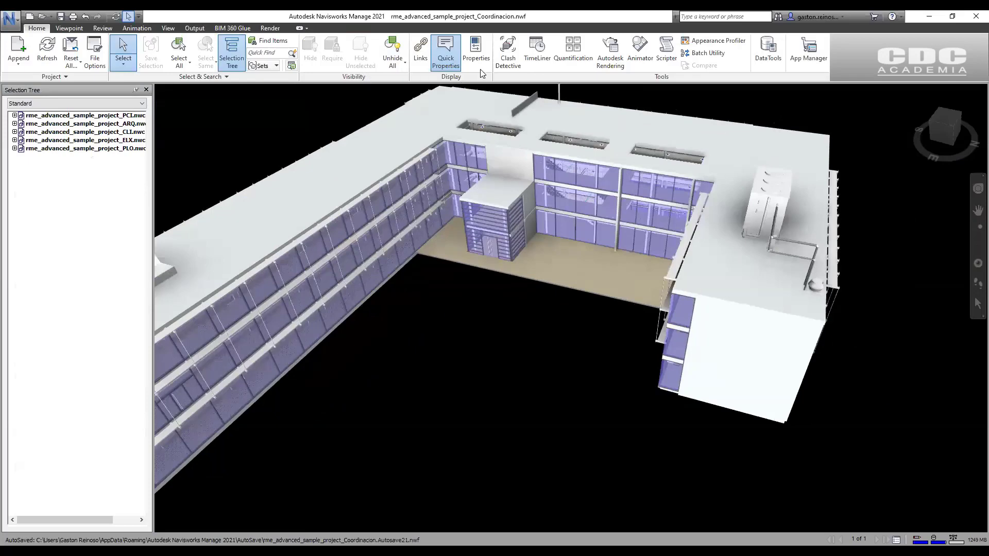
- In Clash Detective, assign the set ARQ_MurosN1 as Selection A and CLI_Ductos as Selection B of the ARQ_MurosN1 vs CLI_Ductos test
left_click(497, 63)
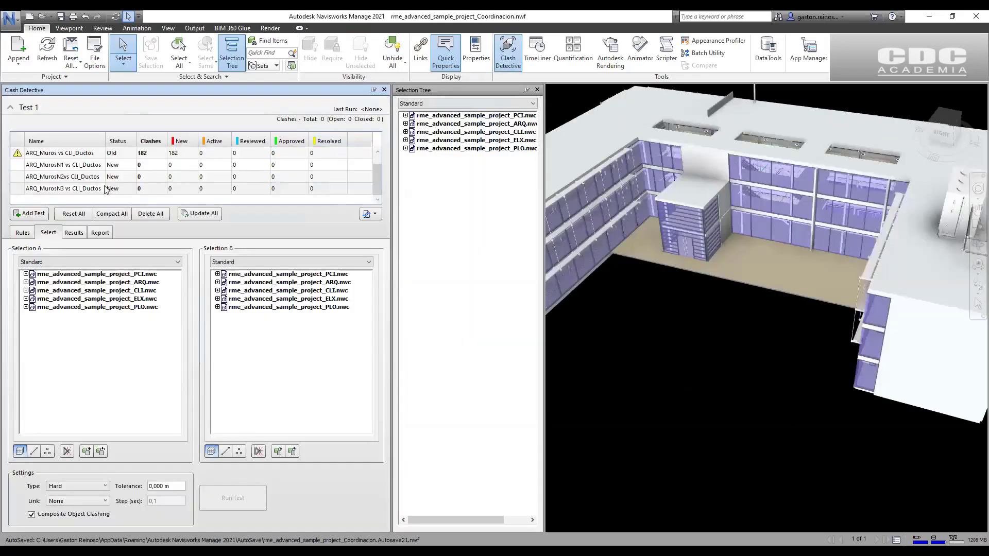
left_click(86, 166)
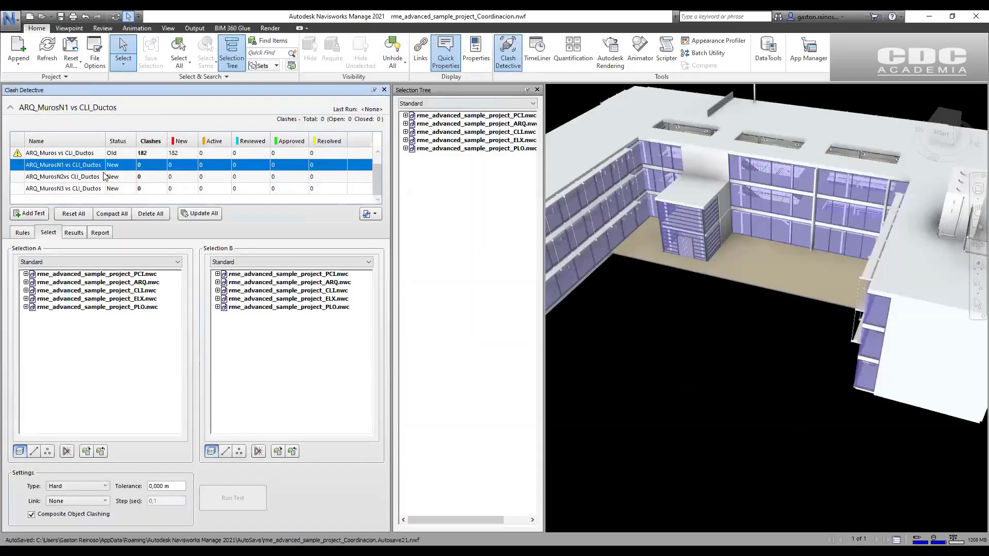
left_click(85, 263)
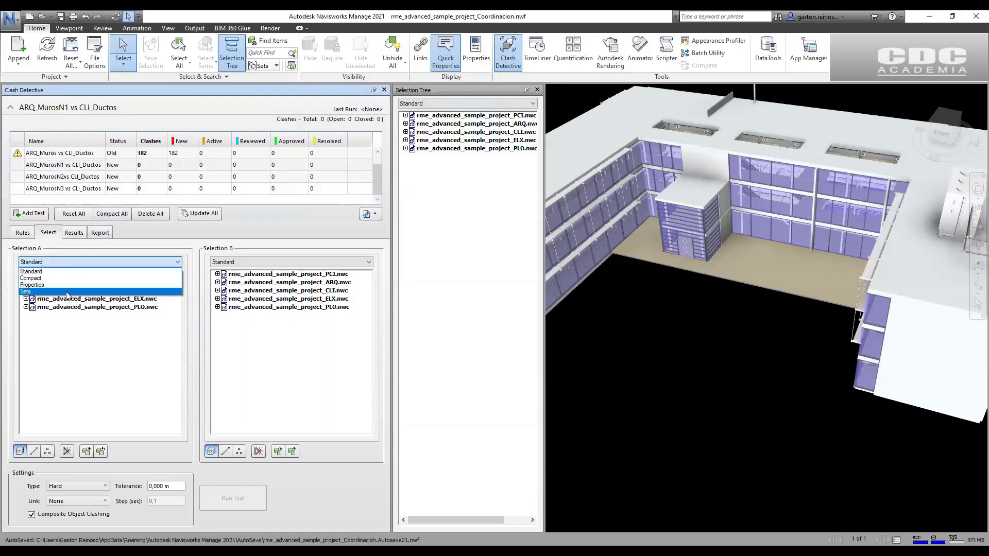
left_click(68, 291)
left_click(66, 278)
left_click(224, 264)
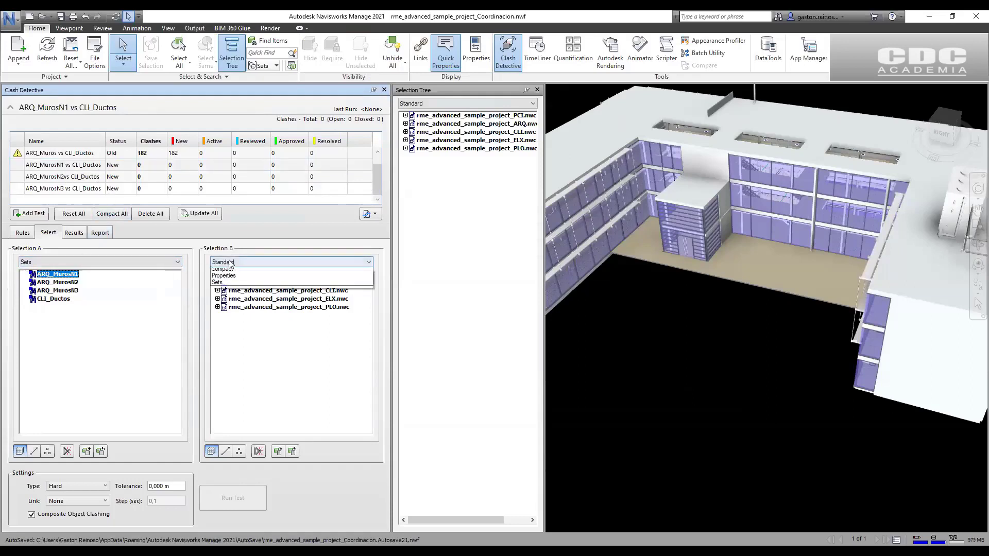
left_click(225, 292)
left_click(251, 300)
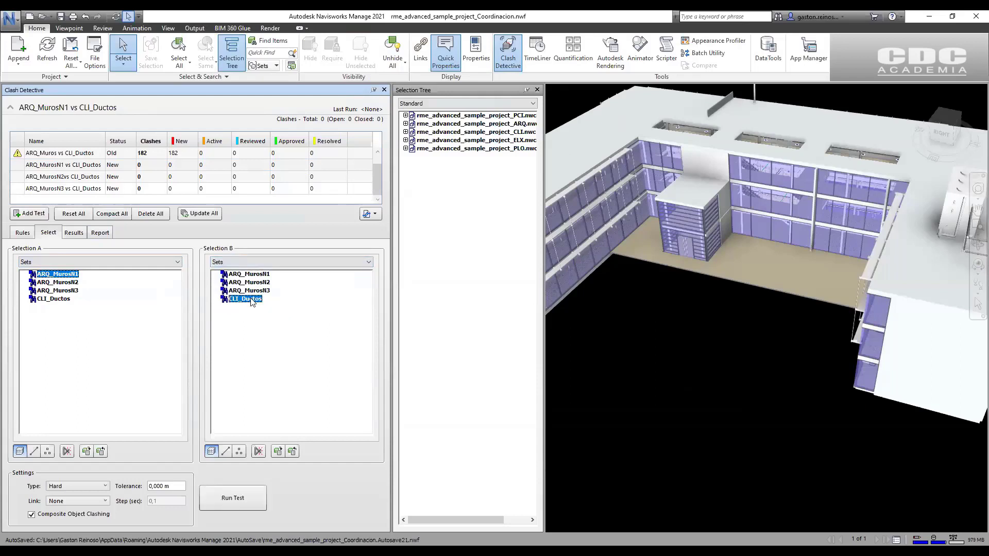
- Assign the set ARQ_MurosN2 as Selection A and CLI_Ductos as Selection B of the ARQ_MurosN2vs CLI_Ductos test
left_click(46, 177)
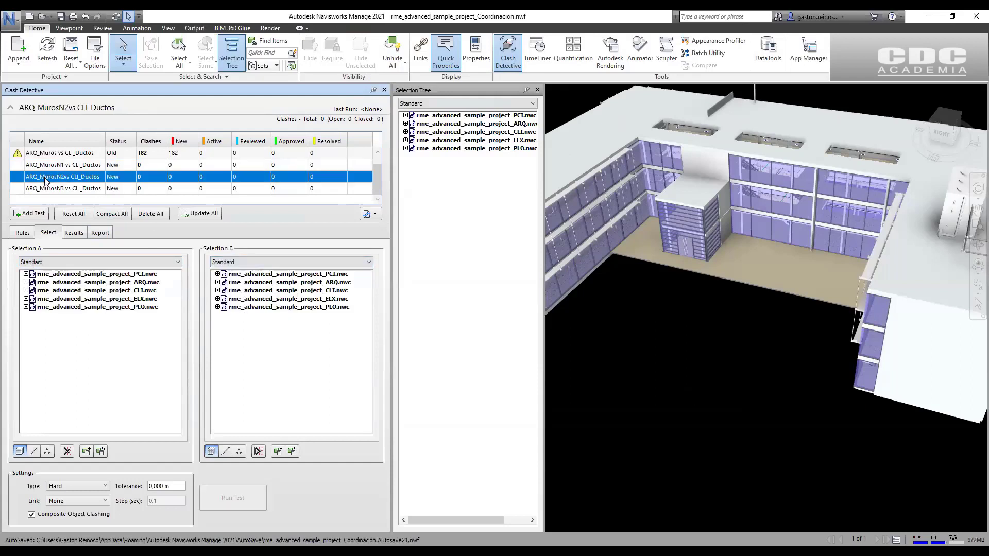
left_click(88, 263)
left_click(58, 290)
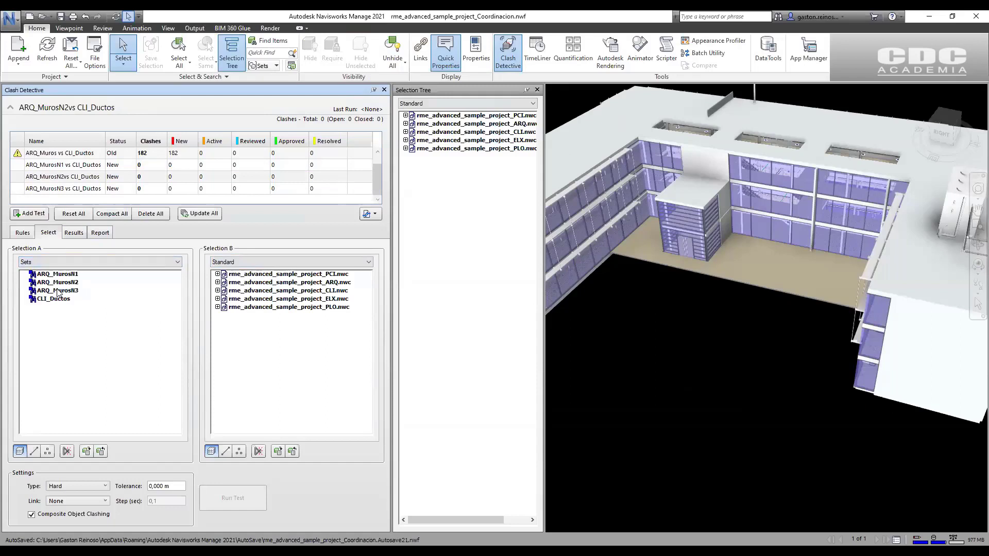
left_click(59, 283)
left_click(222, 263)
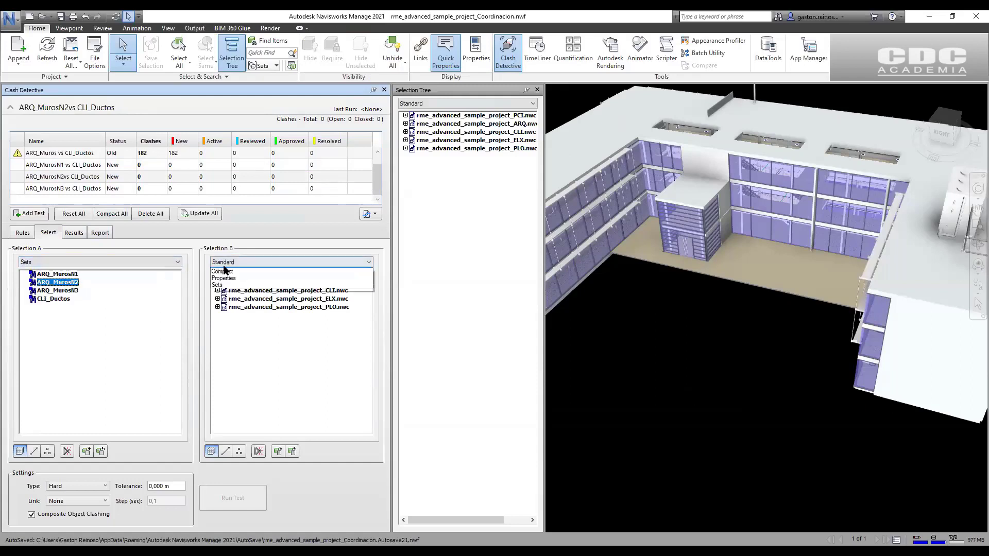
left_click(226, 290)
left_click(242, 299)
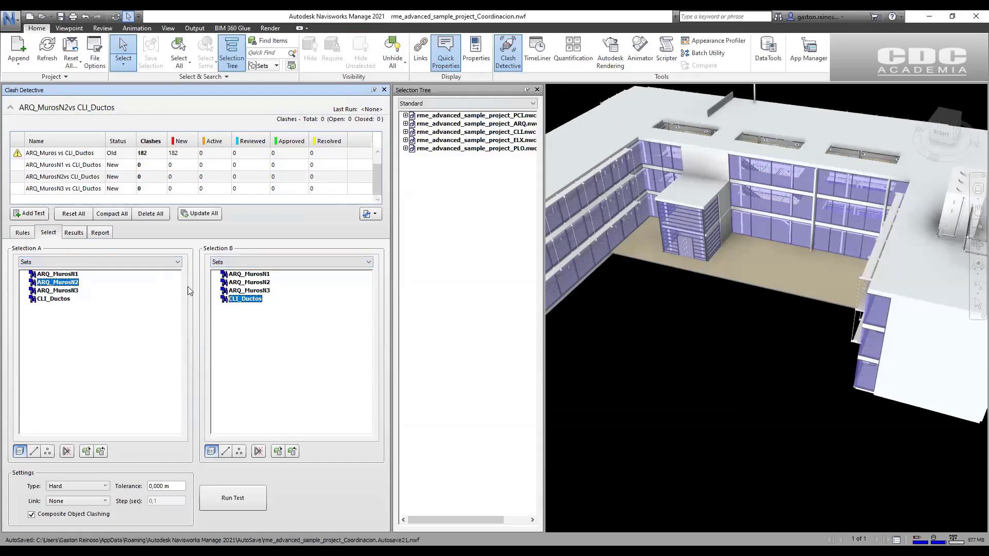
- Assign the set ARQ_MurosN3 as Selection A and CLI_Ductos as Selection B of the ARQ_MurosN3 vs CLI_Ductos test
left_click(74, 189)
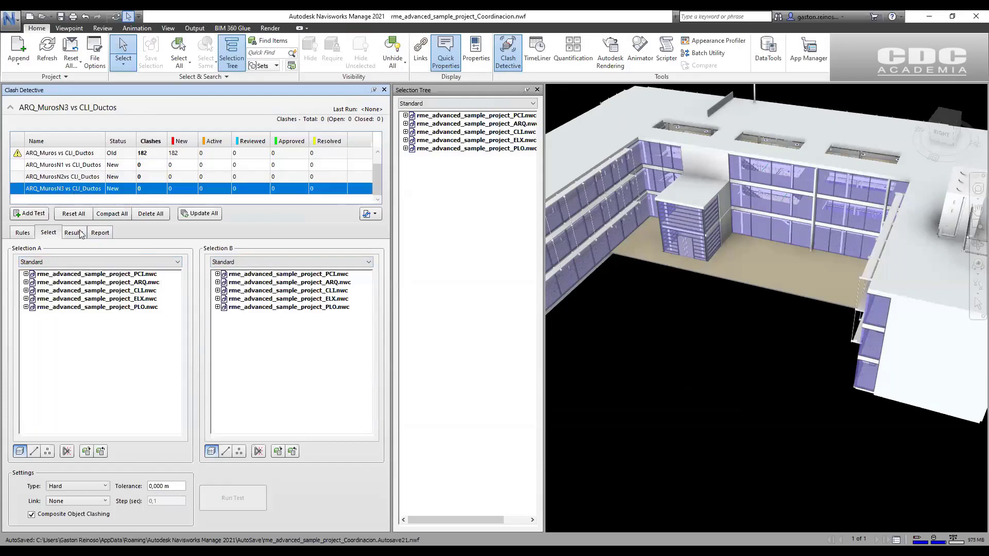
left_click(72, 262)
left_click(58, 293)
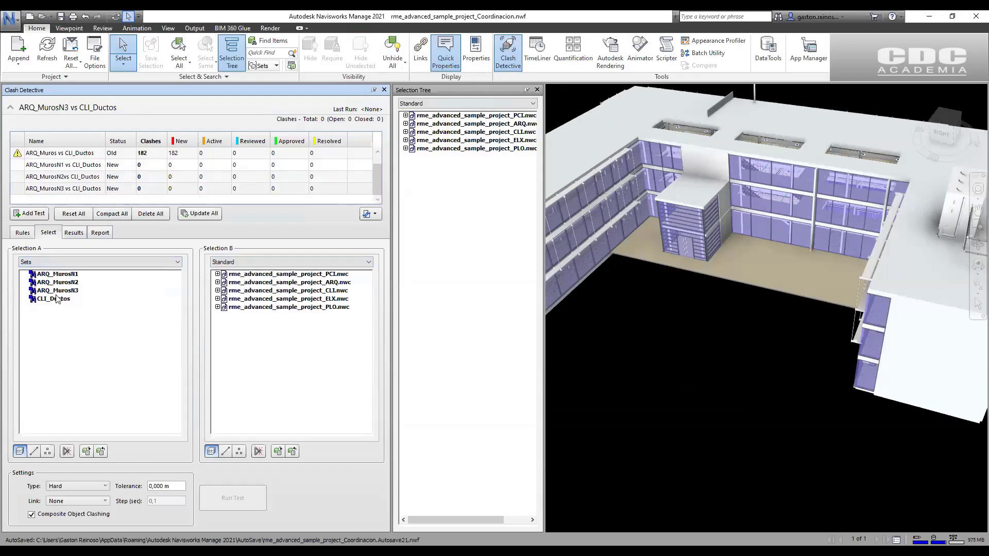
left_click(58, 290)
left_click(235, 263)
left_click(231, 292)
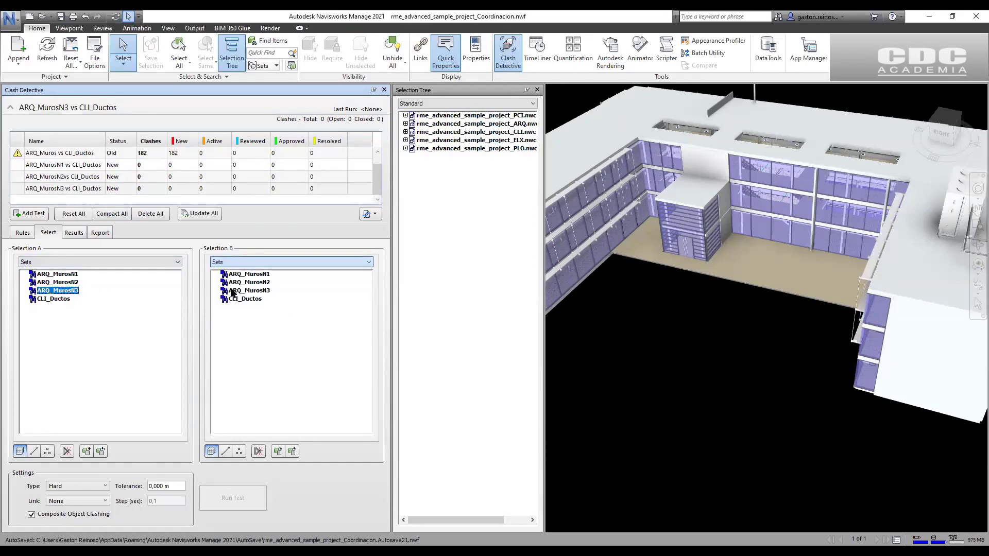
left_click(233, 300)
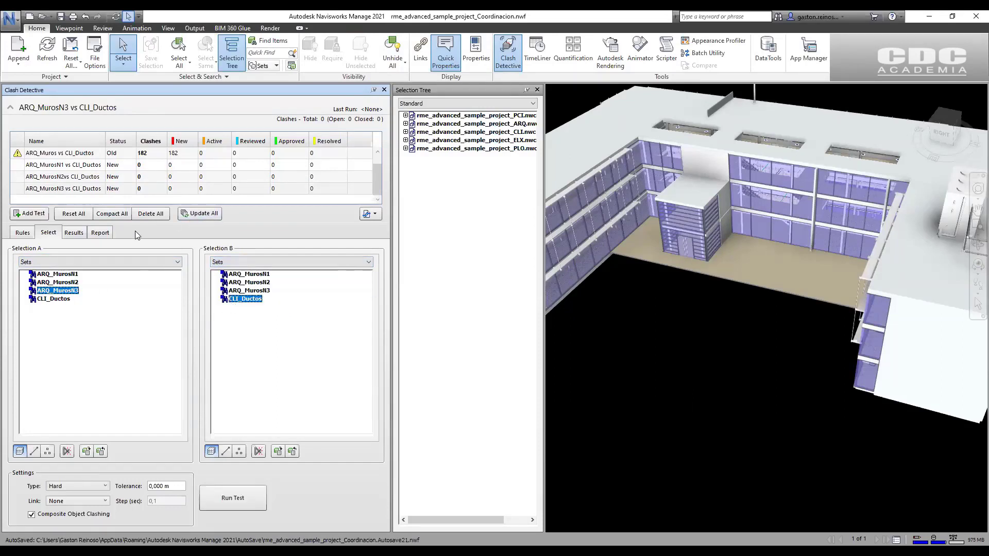
- Update all clash tests and close the selection tree
left_click(203, 218)
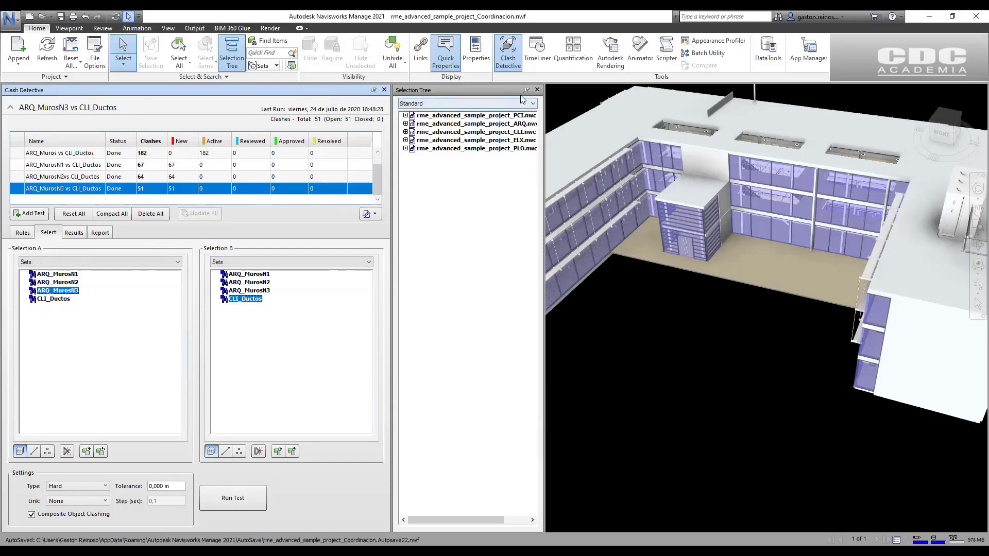
left_click(538, 90)
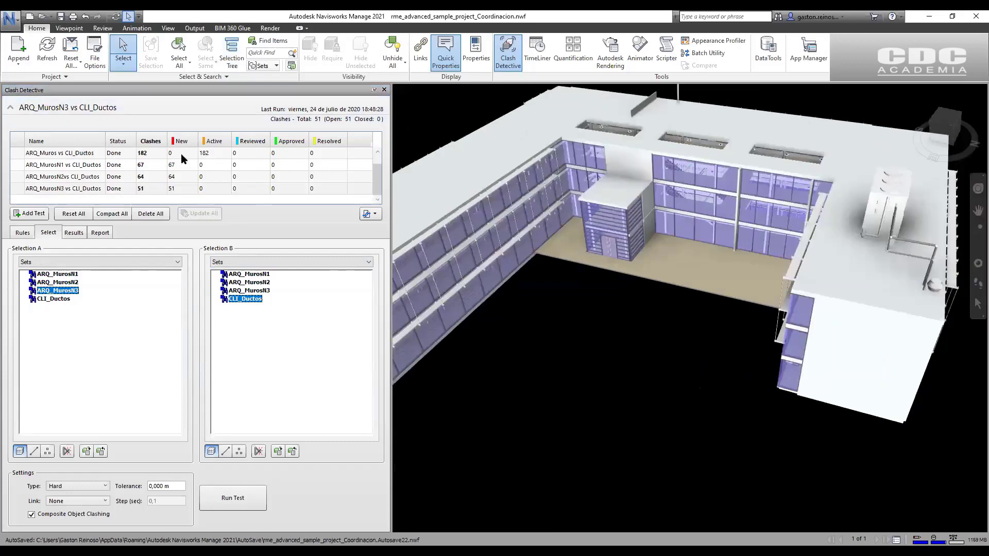
- Compare the clash results of the ARQ vs CLI and ARQ_Muros vs CLI_Ductos tests in the model
left_click(81, 153)
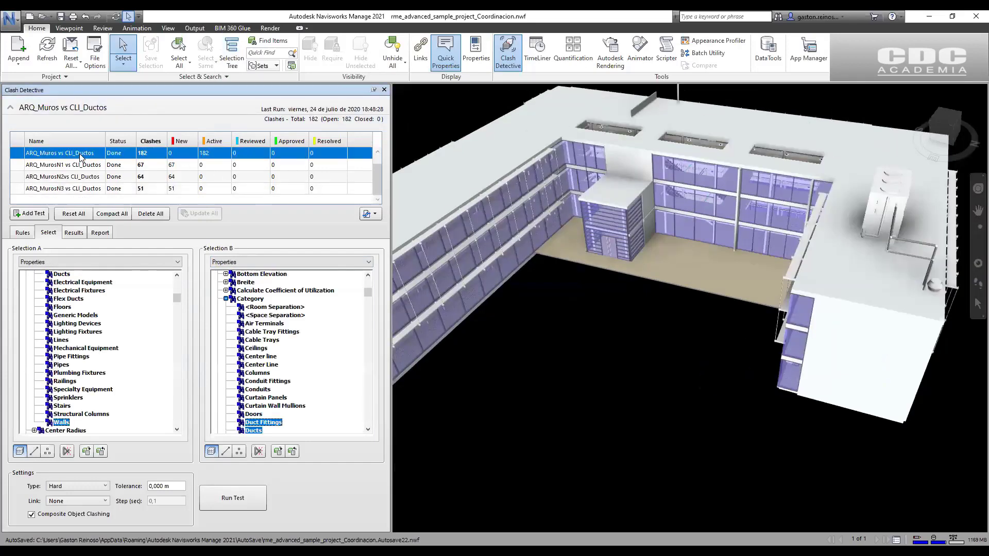
scroll(78, 155, "up", 1)
left_click(79, 154)
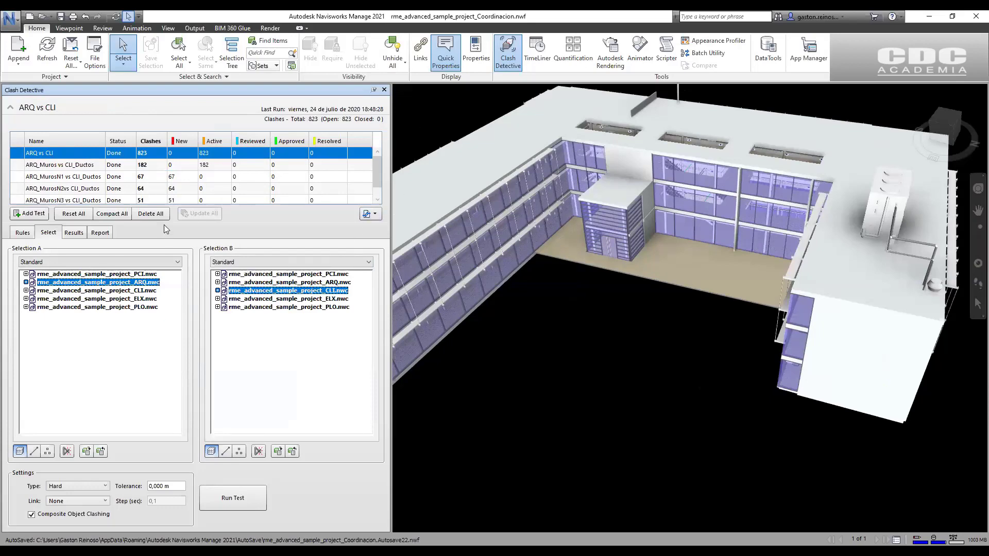
left_click(73, 232)
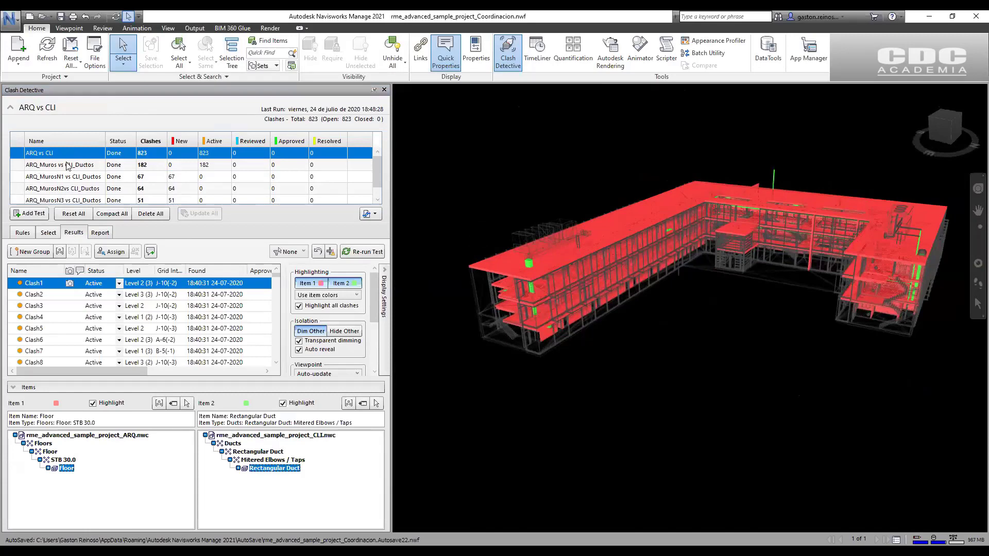
left_click(64, 166)
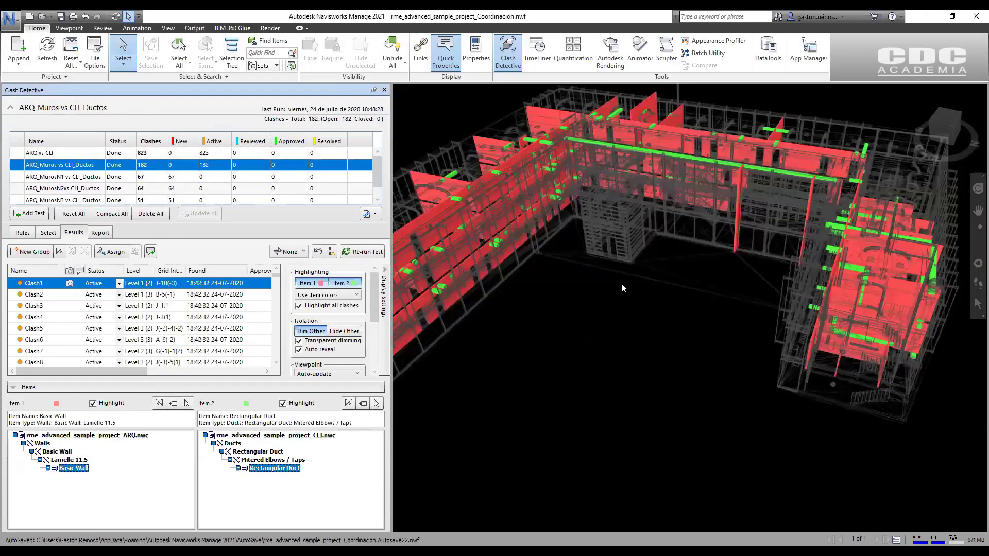
left_click(640, 278)
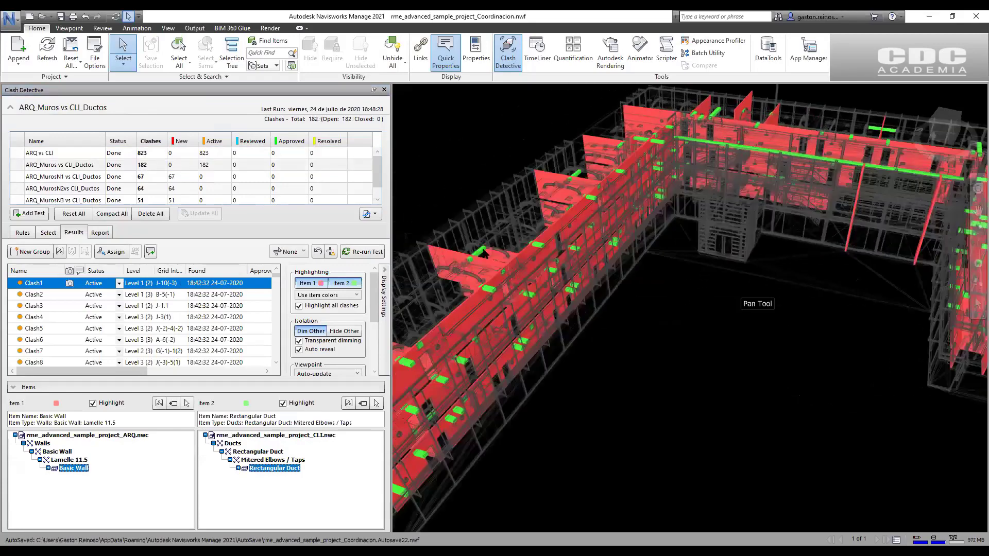
- Examine where the clashes of the ARQ_MurosN1 vs CLI_Ductos test lie in the building
left_click(61, 177)
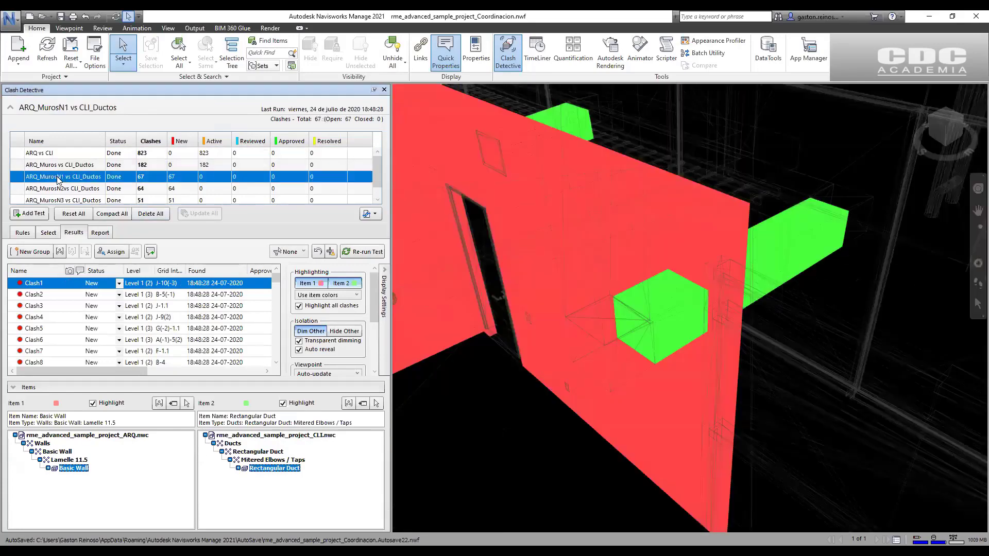
scroll(644, 281, "down", 10)
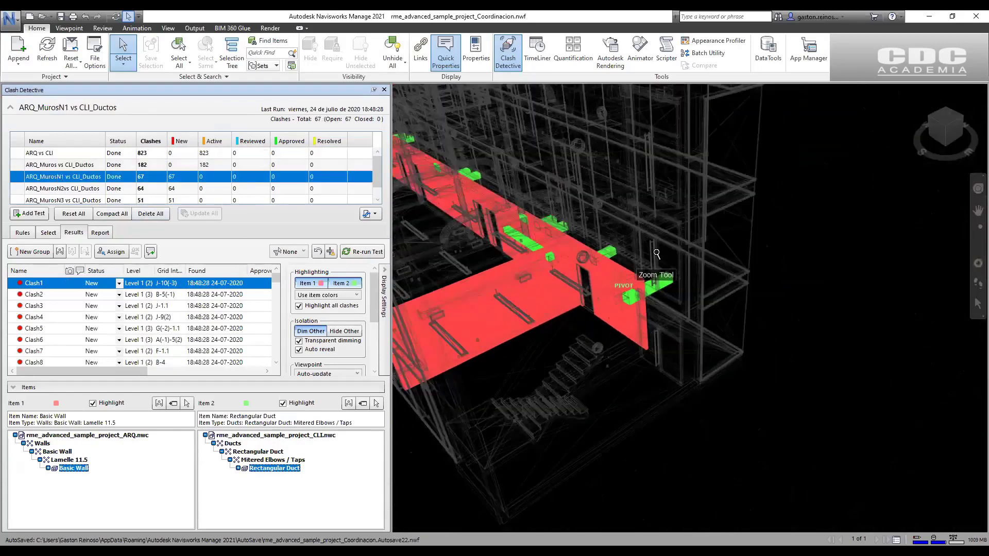
middle_click_drag(644, 281, 570, 336, "shift")
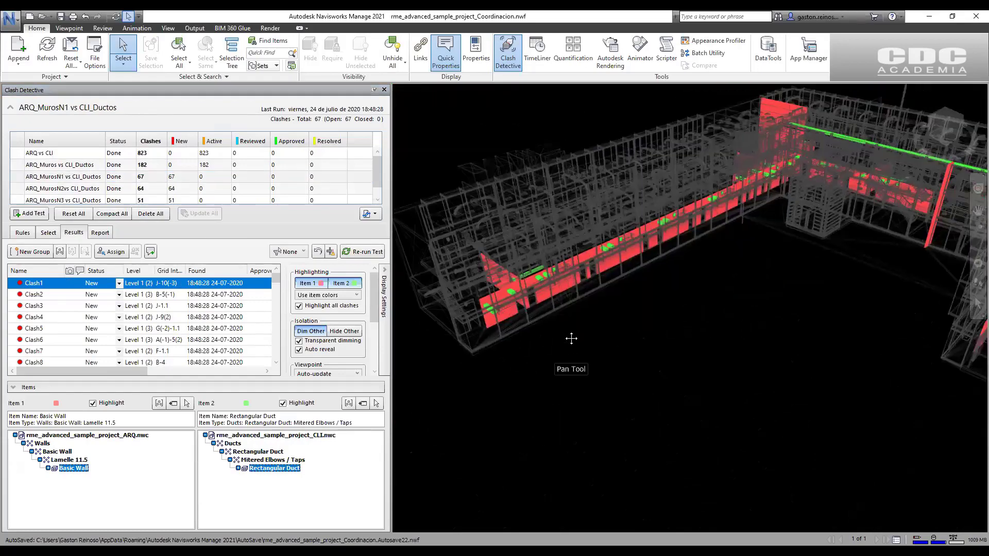
middle_click_drag(619, 274, 771, 156, "shift")
scroll(870, 267, "up", 8)
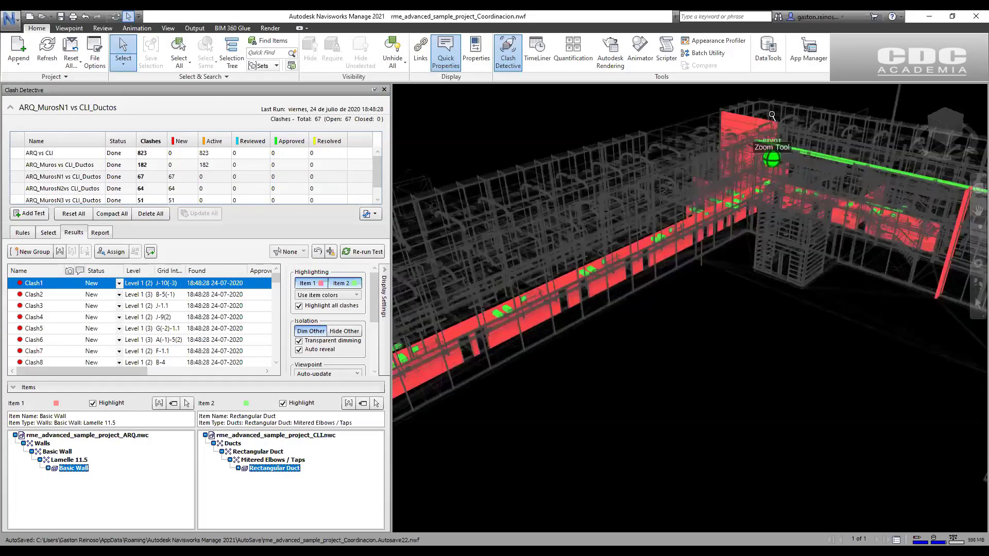
- Inspect the tall walls crossed by the long duct in the ARQ_MurosN1 vs CLI_Ductos results
scroll(870, 268, "up", 3)
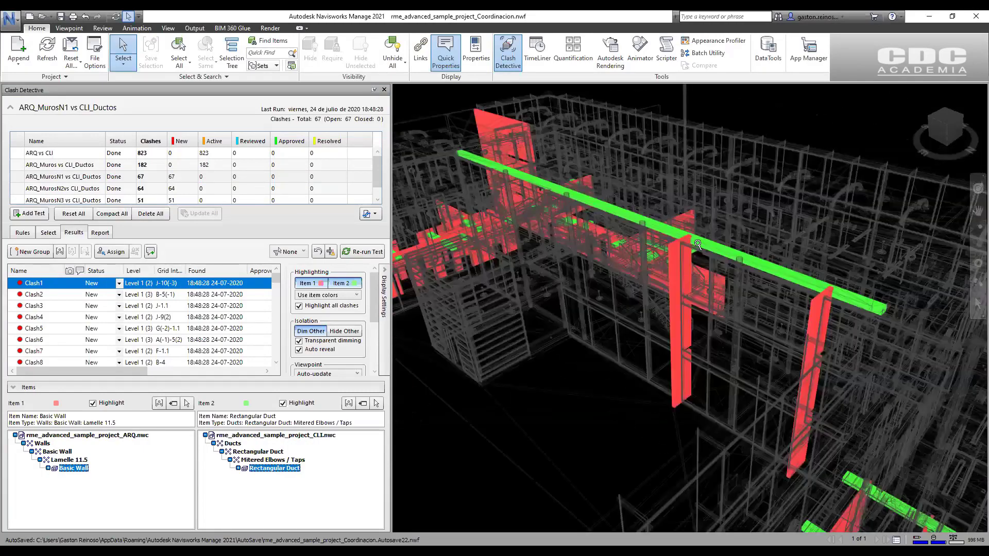
scroll(690, 238, "up", 3)
middle_click_drag(768, 269, 731, 250, "shift")
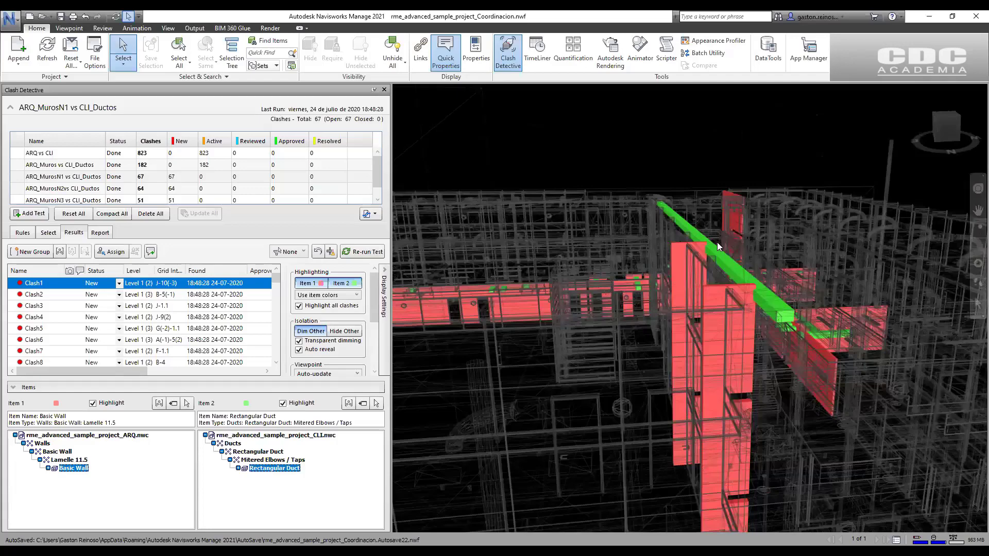
middle_click_drag(714, 259, 810, 282, "shift")
middle_click_drag(668, 247, 673, 316, "shift")
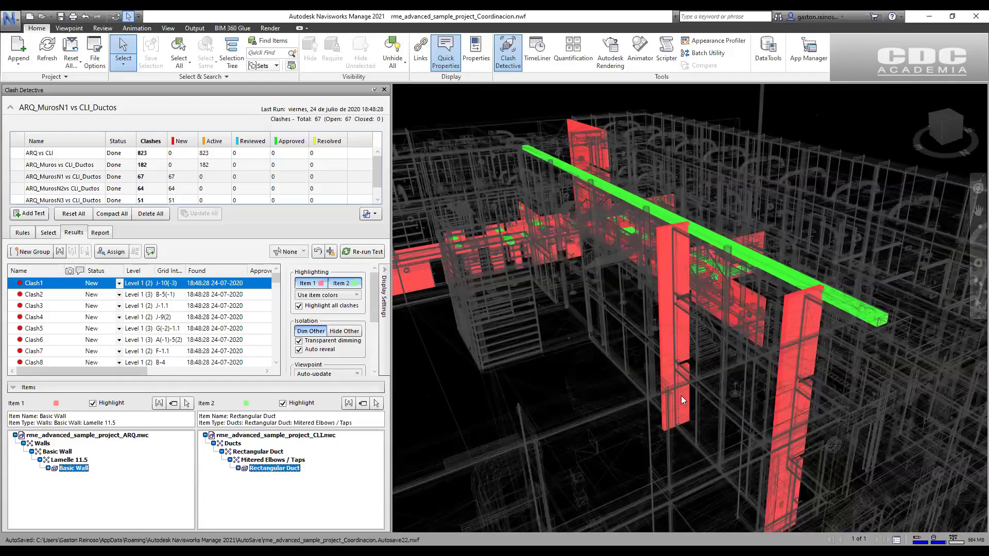
scroll(692, 312, "down", 10)
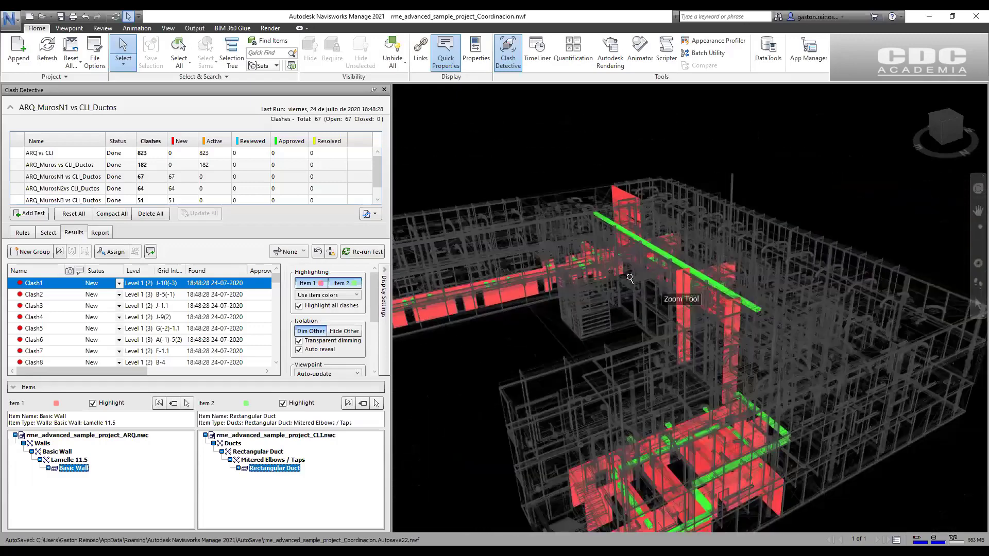
- Display the ARQ_MurosN2vs CLI_Ductos results and inspect where those clashes lie in the building
left_click(75, 188)
scroll(698, 305, "down", 8)
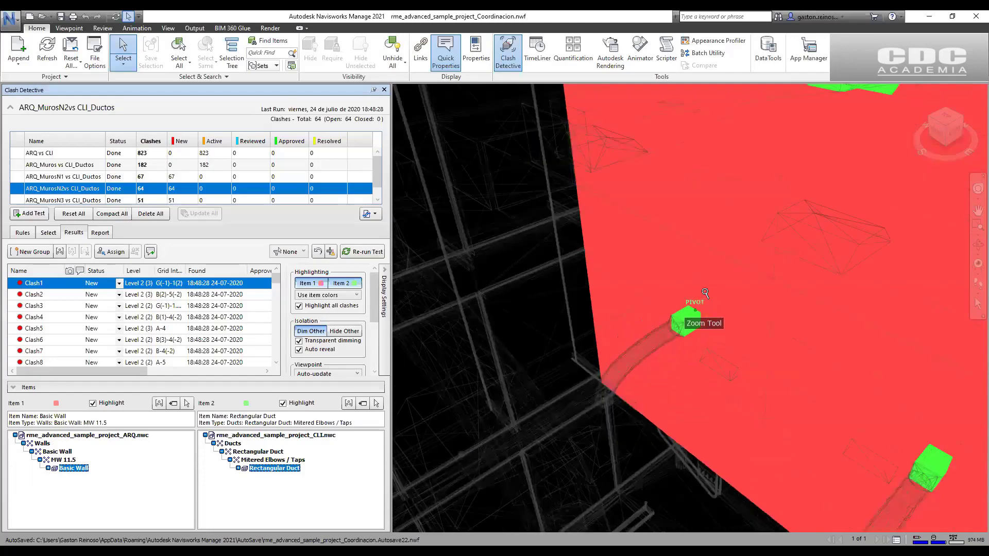
scroll(706, 269, "down", 8)
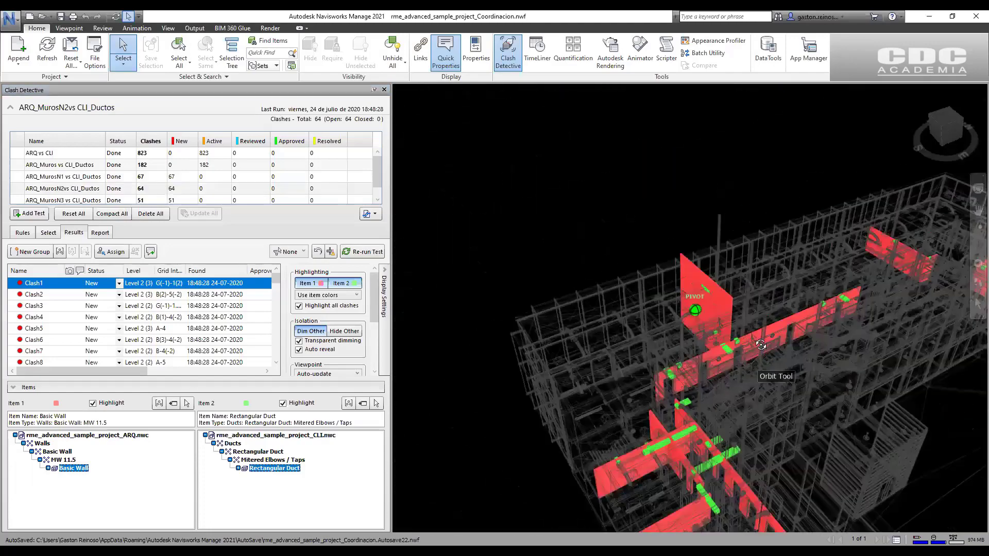
middle_click_drag(657, 284, 707, 260, "shift")
scroll(707, 260, "up", 2)
scroll(708, 261, "down", 5)
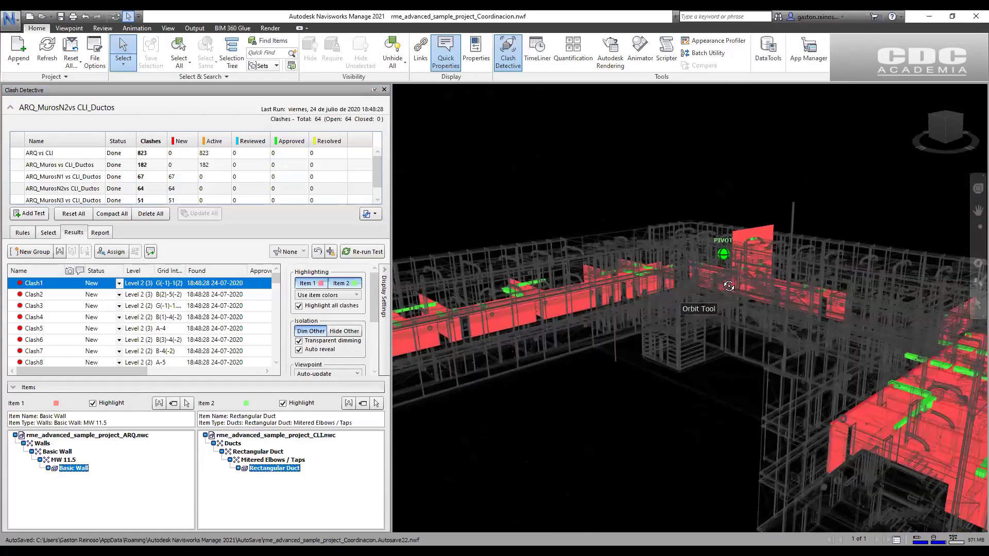
- Display the ARQ_MurosN3 vs CLI_Ductos results and inspect the clashing walls and ducts along the building wing
left_click(66, 200)
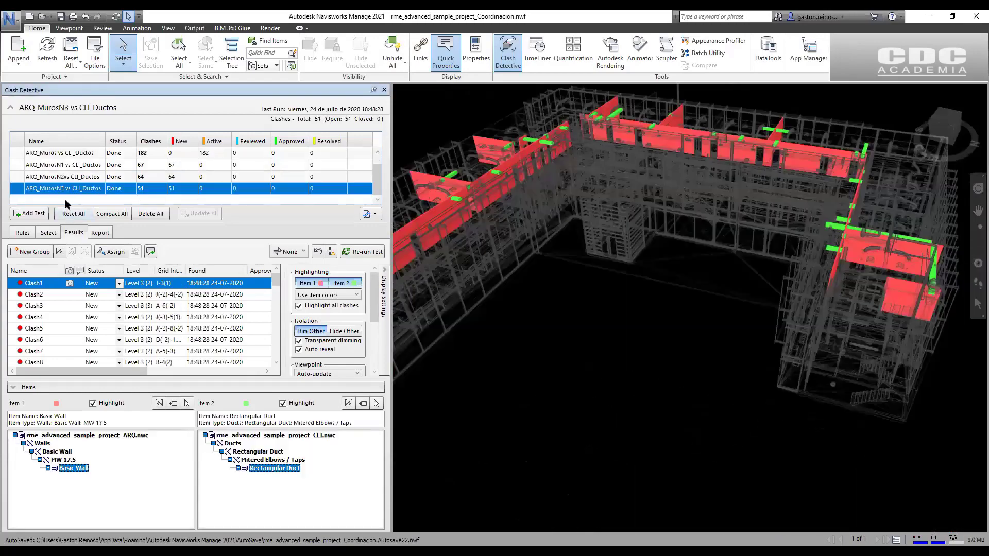
scroll(703, 317, "up", 1)
middle_click_drag(703, 317, 750, 292, "shift")
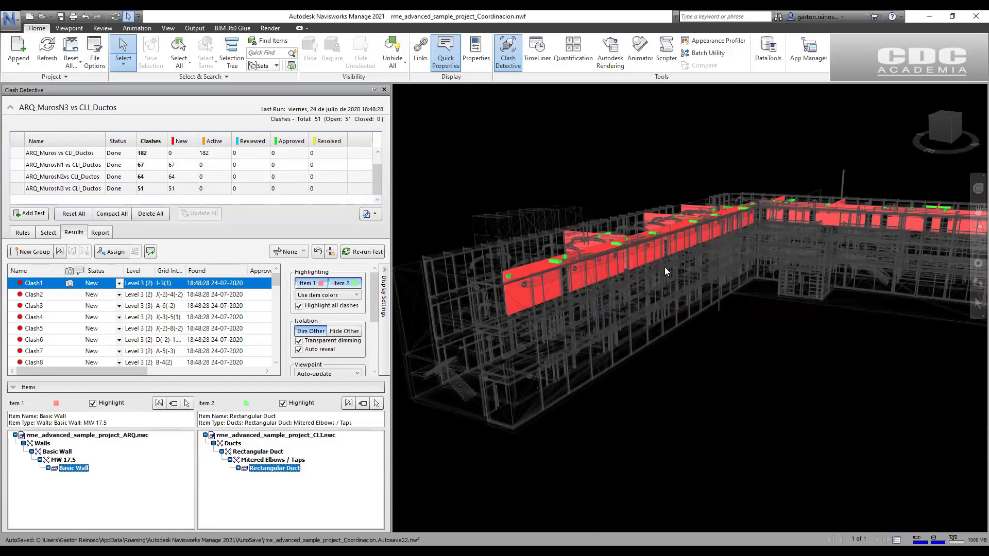
middle_click_drag(664, 267, 608, 282, "shift")
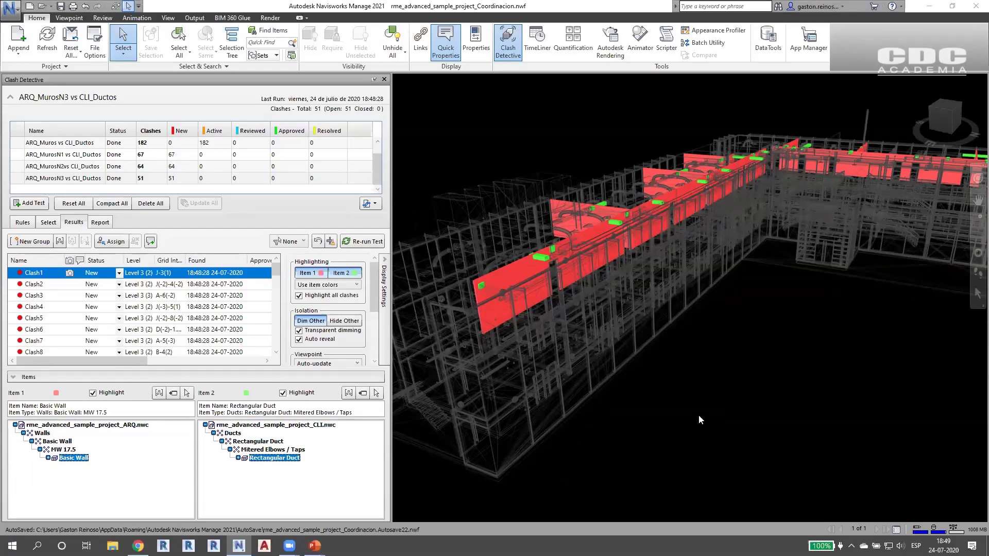
- Return to the ARQ_MurosN1 vs CLI_Ductos results and inspect the ground-level wall clashes at the building's end
scroll(81, 162, "up", 1)
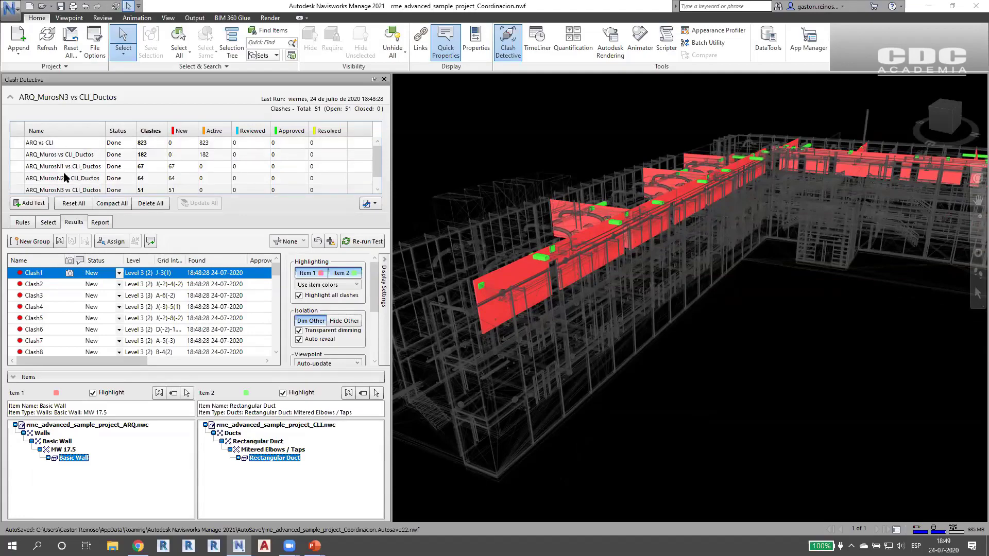
left_click(66, 167)
scroll(645, 335, "up", 3)
scroll(645, 336, "down", 8)
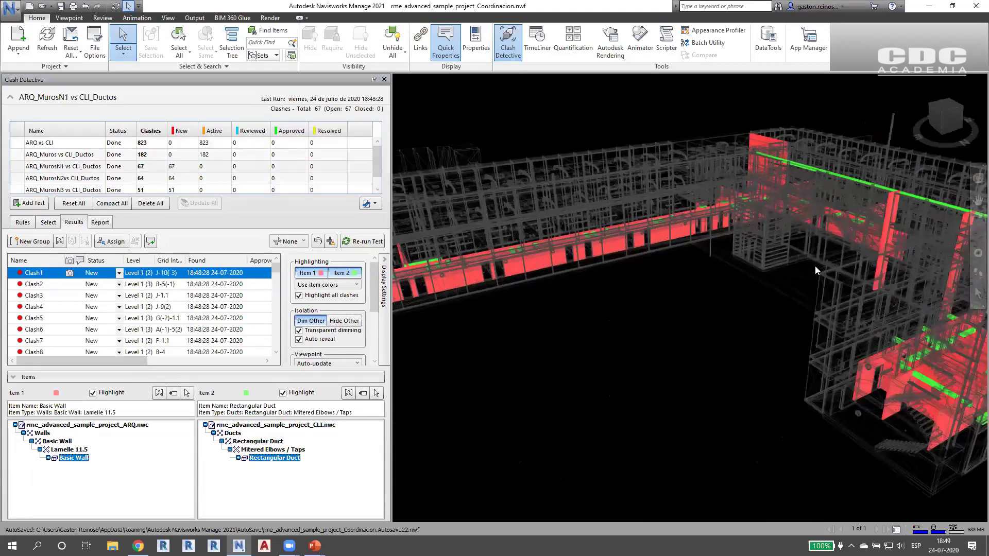
middle_click_drag(767, 239, 664, 271, "shift")
scroll(622, 266, "up", 5)
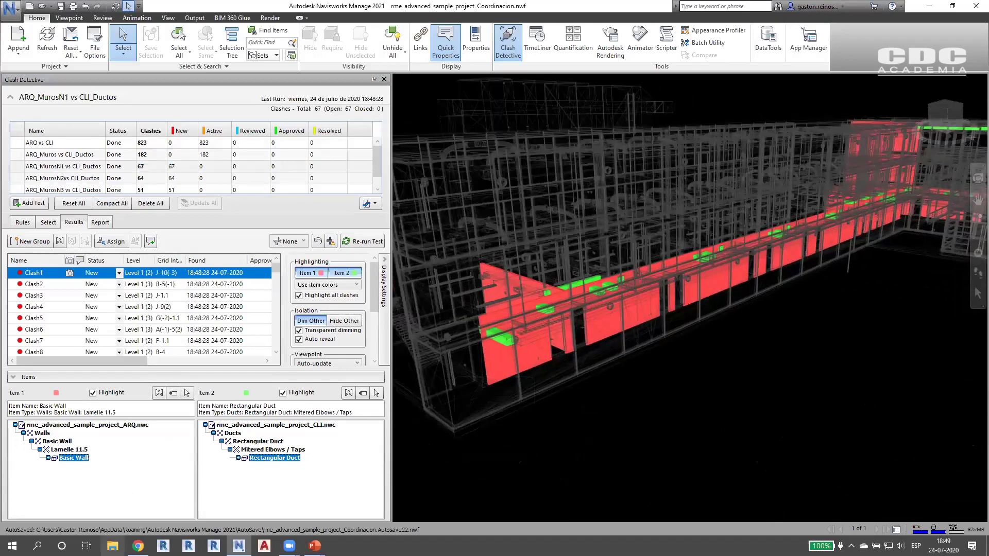
- In File Explorer, move rme_advanced_sample_project_ARQ from the webinar's 02_Coordinación 3D > nwc folder into its old subfolder
key("super+e")
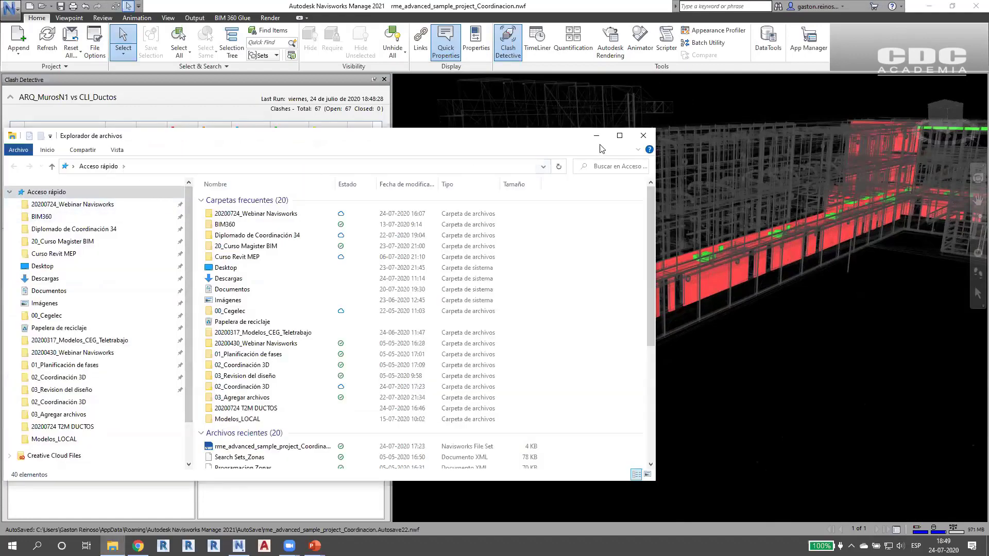
left_click(620, 136)
left_click(94, 75)
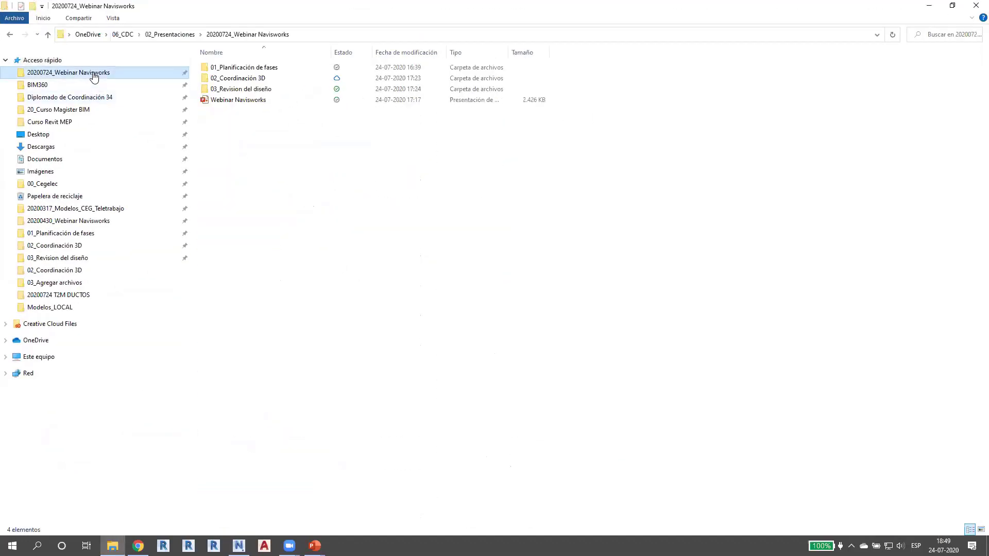
left_click(249, 80)
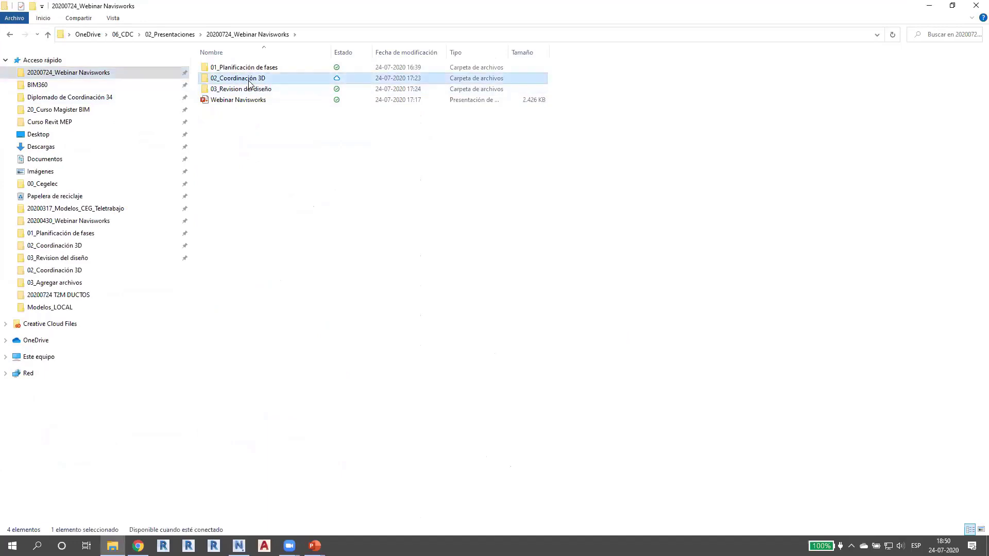
double_click(248, 81)
double_click(216, 69)
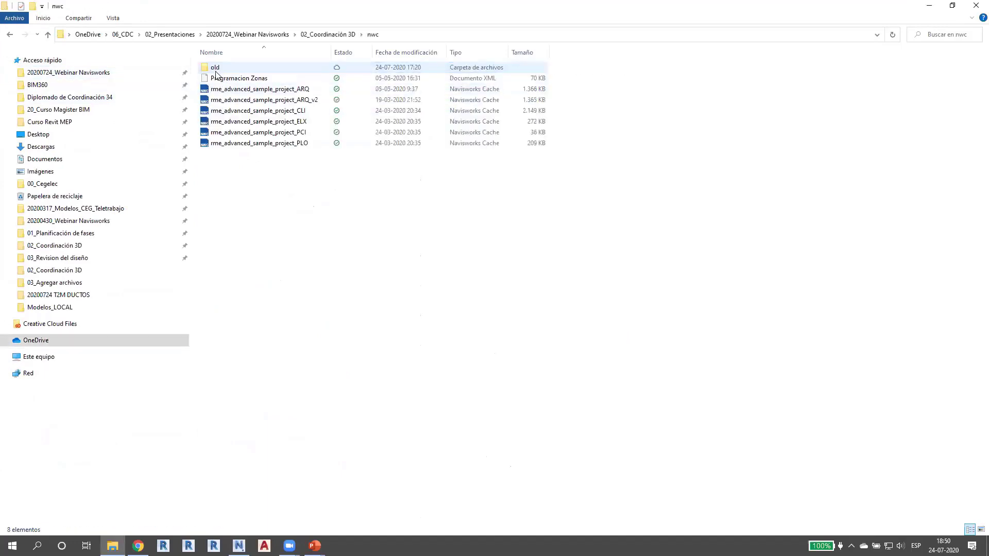
left_click_drag(288, 90, 272, 68)
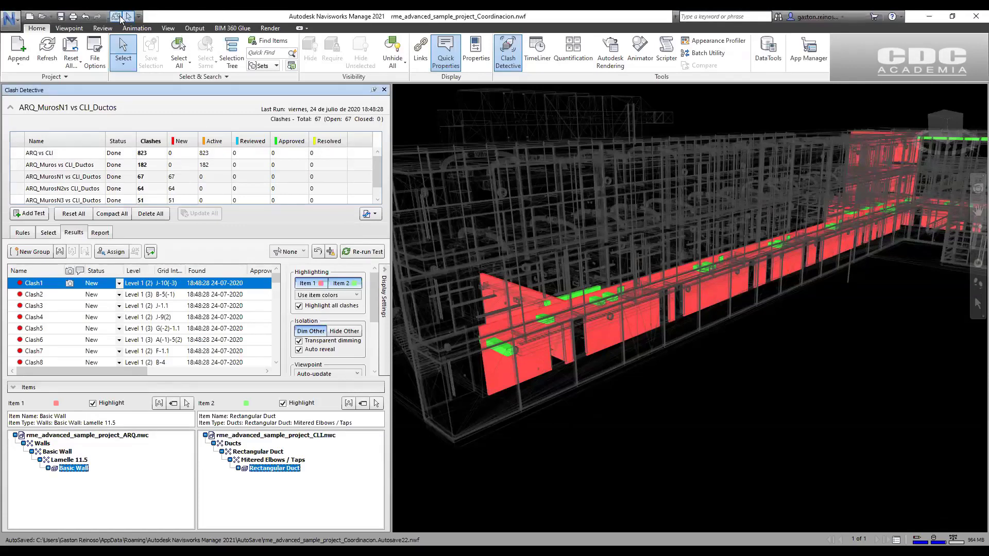
- Refresh the model, resolving the missing architecture reference with rme_advanced_sample_project_ARQ_v2, and update all clash tests
left_click(115, 7)
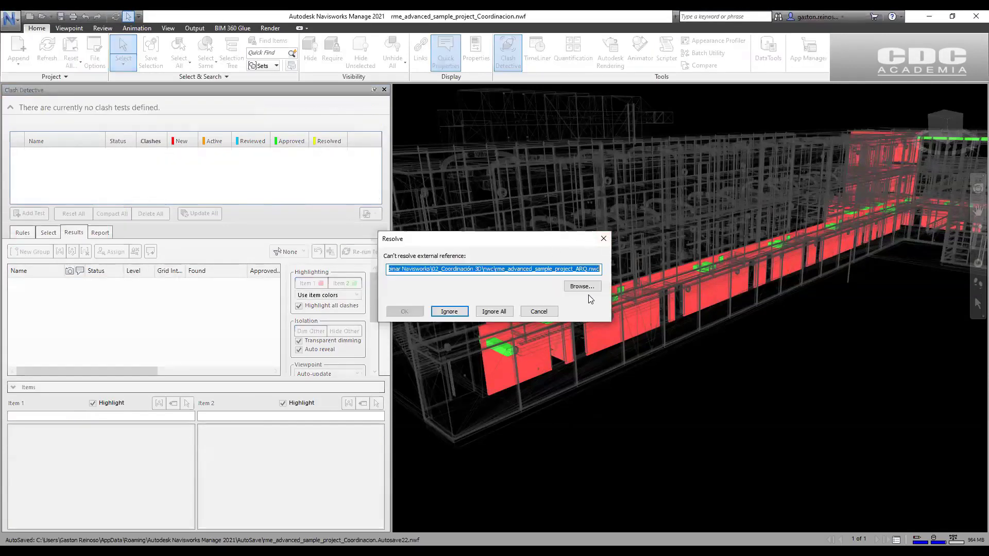
left_click(582, 286)
left_click(574, 333)
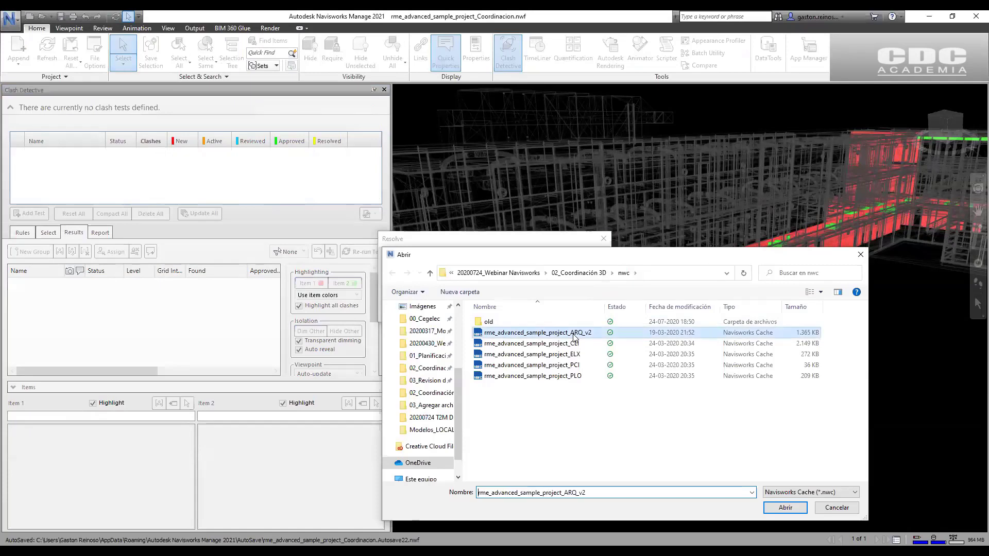
left_click(785, 508)
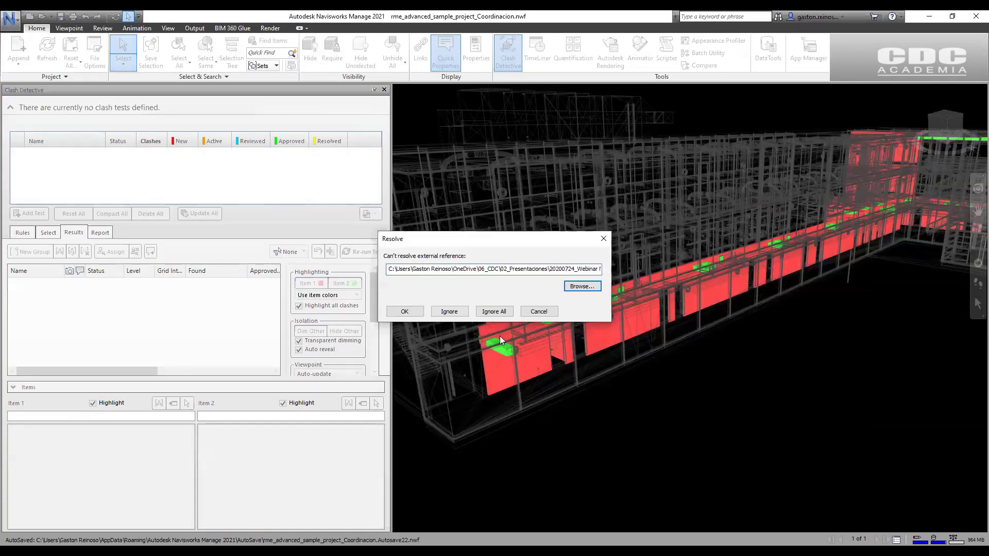
left_click(411, 315)
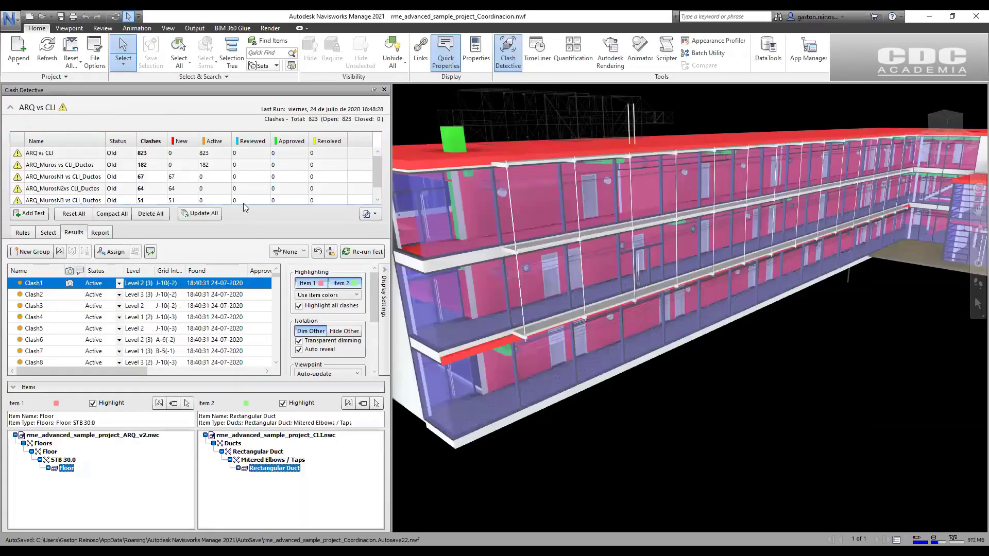
left_click(201, 214)
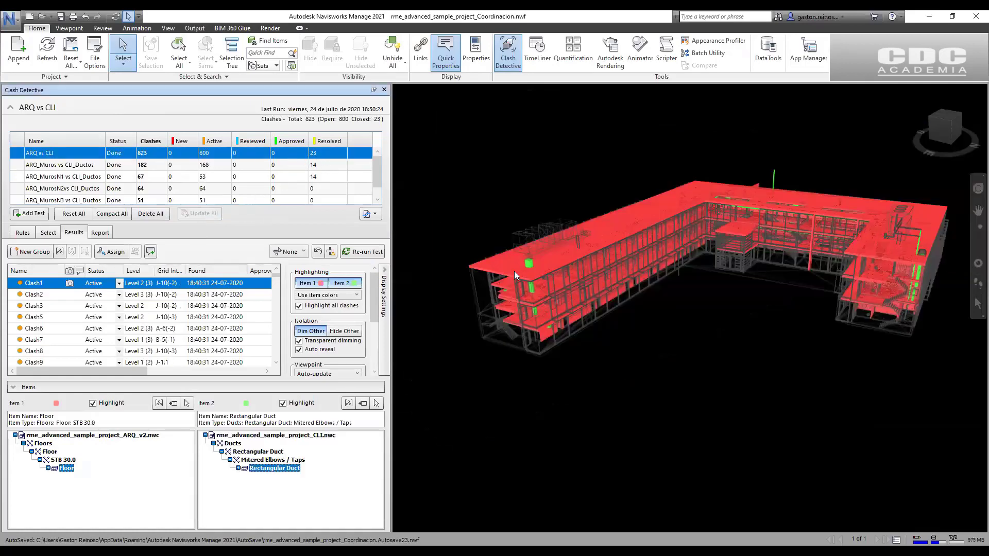
- Review the updated results of the ARQ vs CLI, ARQ_Muros vs CLI_Ductos and ARQ_MurosN1 vs CLI_Ductos tests in the model
middle_click_drag(514, 271, 427, 434, "shift")
left_click(87, 166)
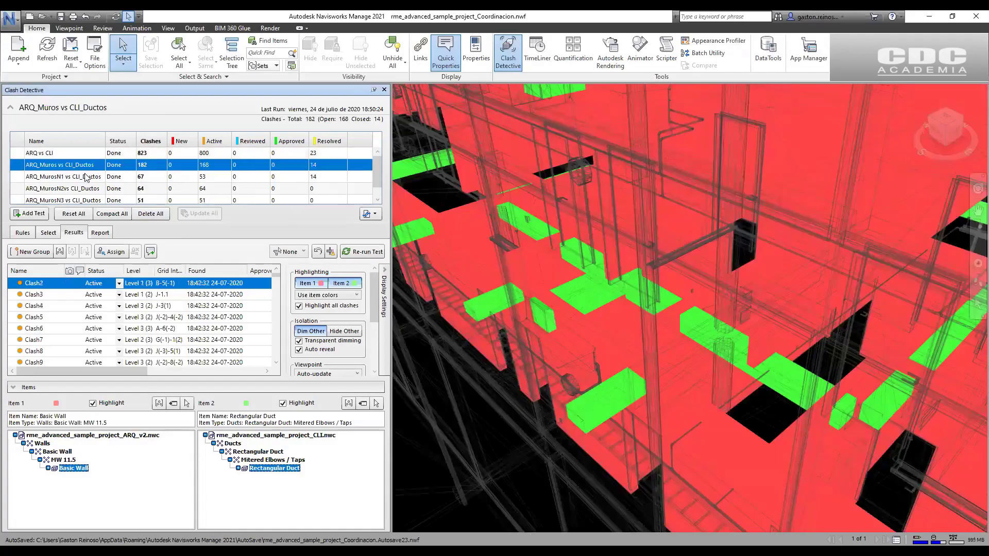
left_click(87, 177)
scroll(544, 253, "down", 4)
scroll(553, 273, "down", 6)
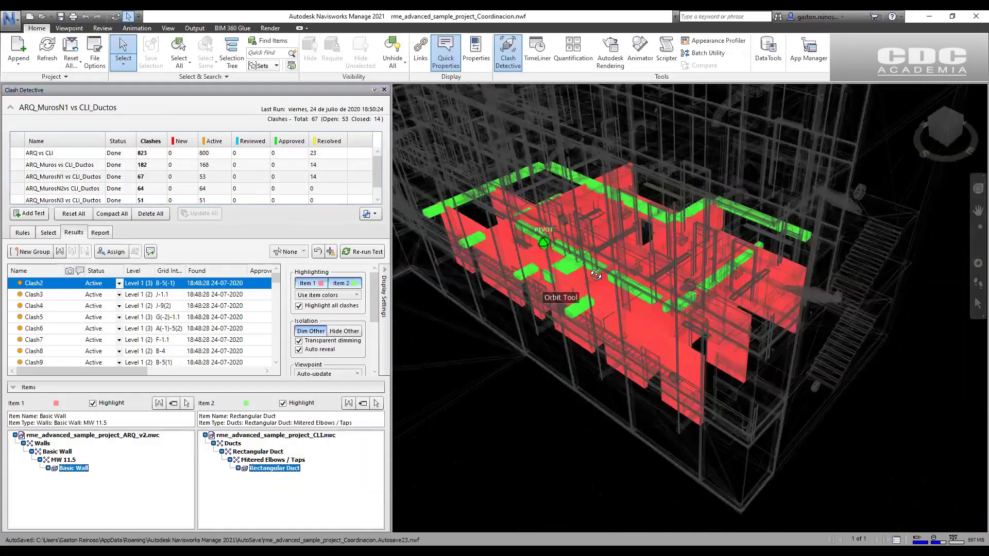
scroll(694, 242, "down", 3)
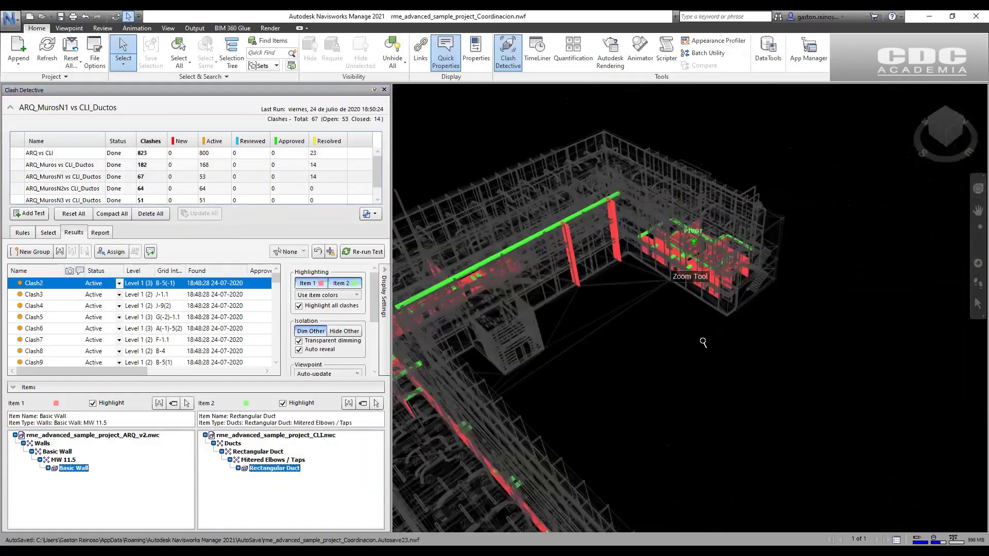
middle_click_drag(704, 342, 484, 332, "shift")
middle_click_drag(485, 333, 795, 305)
middle_click_drag(677, 235, 583, 291, "shift")
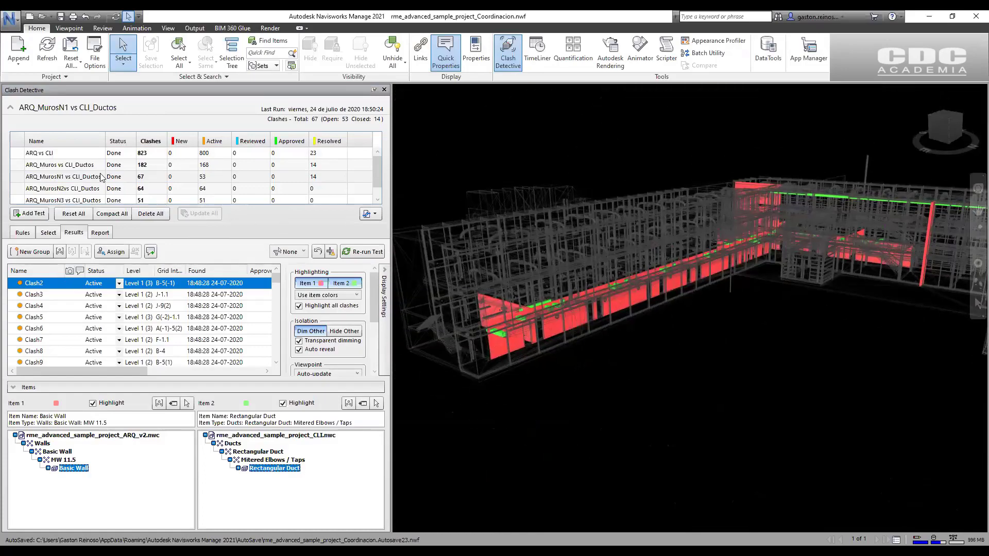
- Compare the updated ARQ_MurosN2vs CLI_Ductos results with those of ARQ_MurosN1 vs CLI_Ductos in the model
left_click(83, 188)
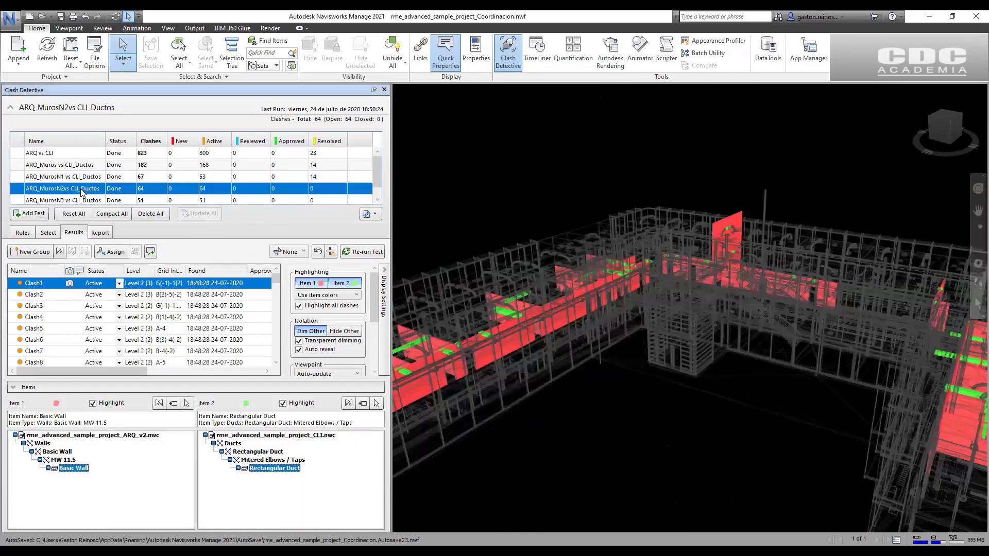
scroll(114, 178, "down", 1)
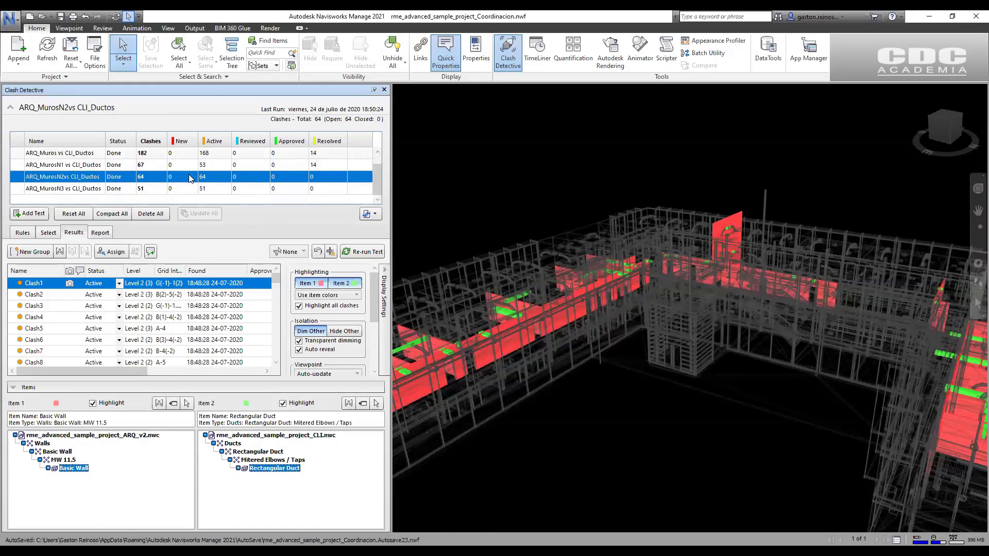
left_click(82, 164)
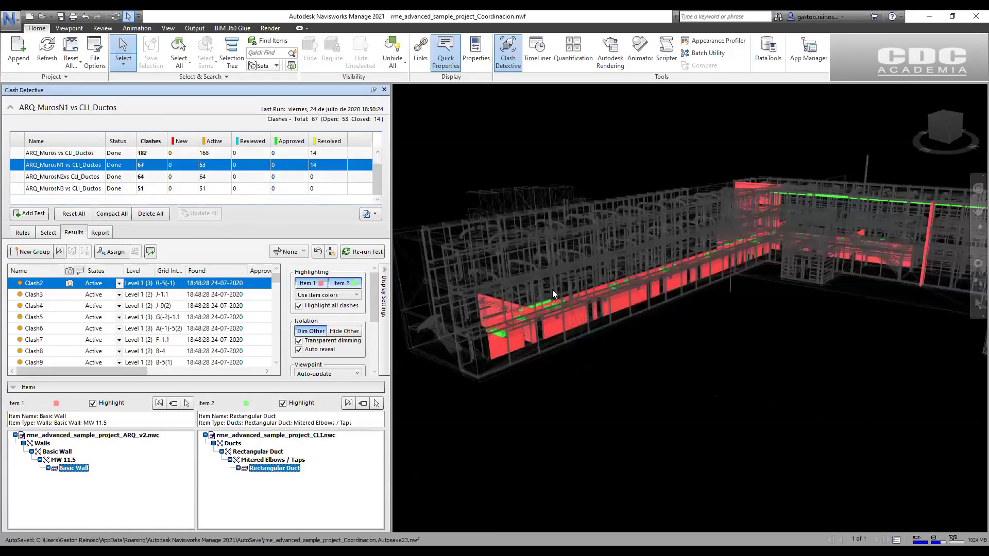
scroll(517, 297, "up", 2)
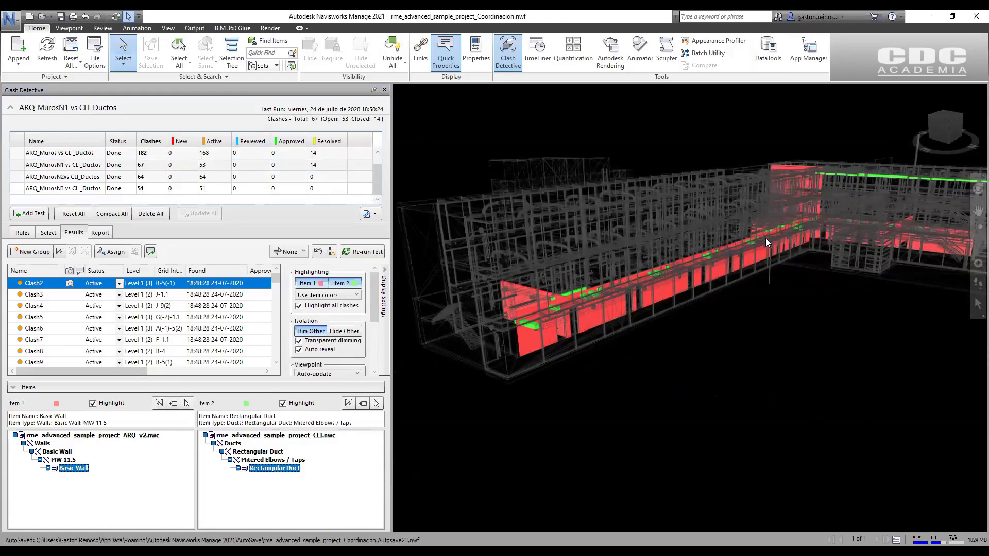
middle_click_drag(760, 281, 548, 369, "shift")
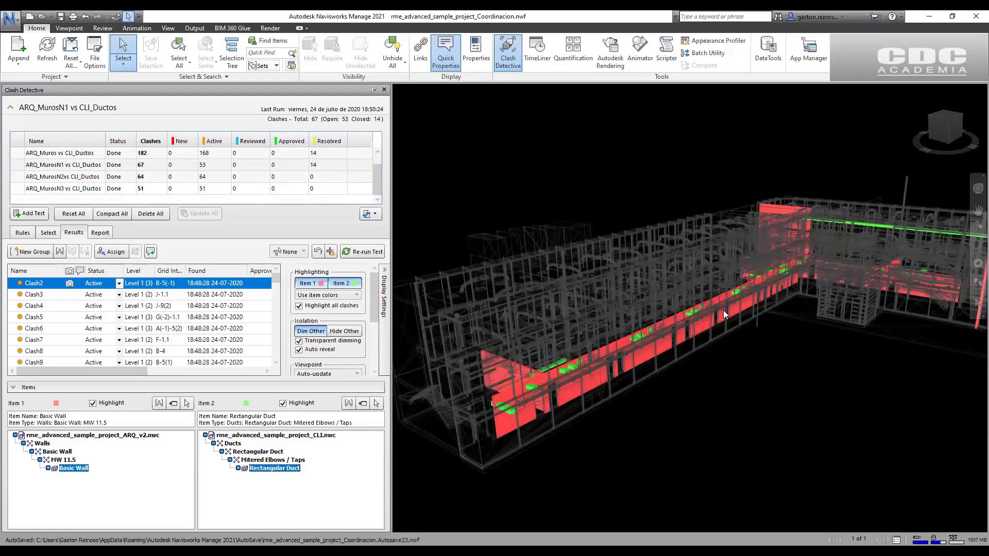
middle_click_drag(630, 325, 843, 295, "shift")
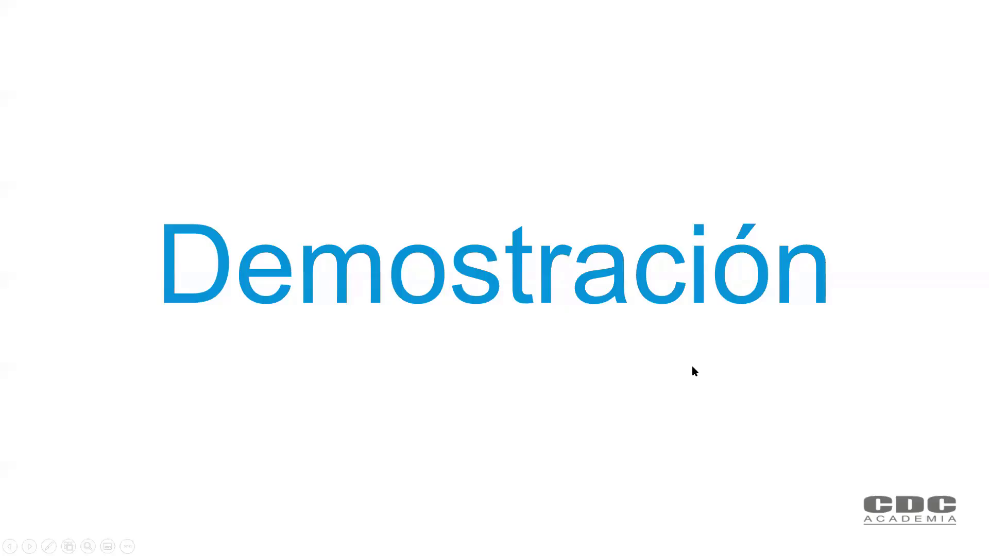
left_click(691, 365)
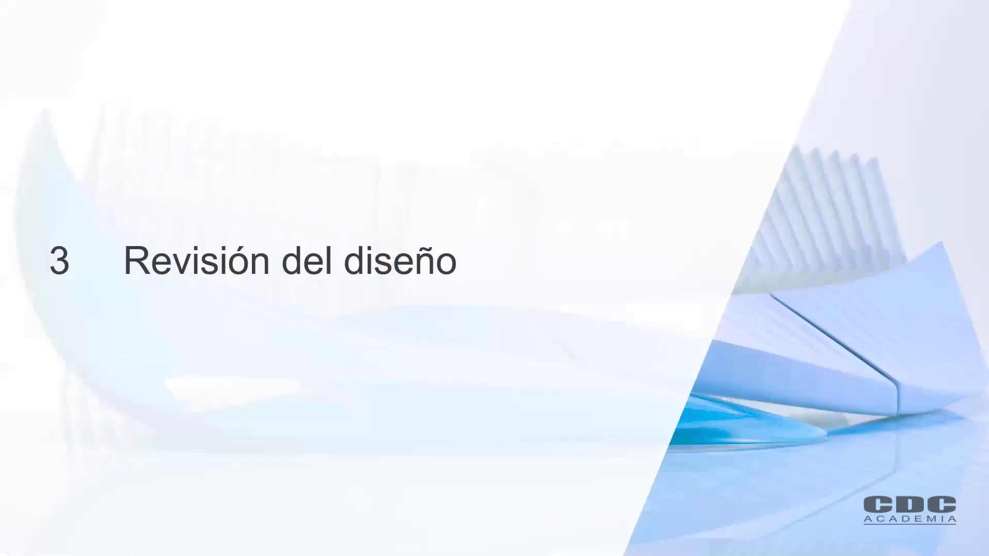
left_click(691, 365)
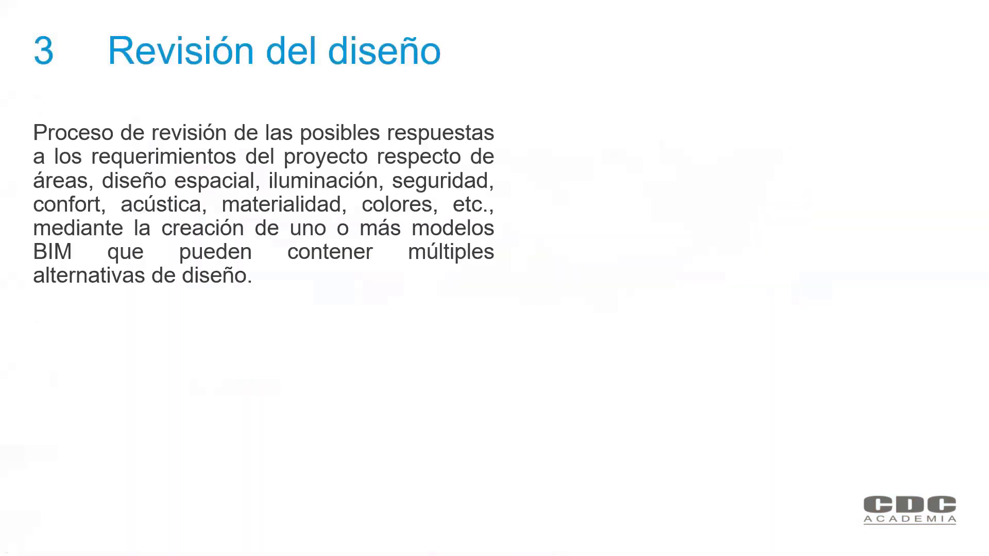
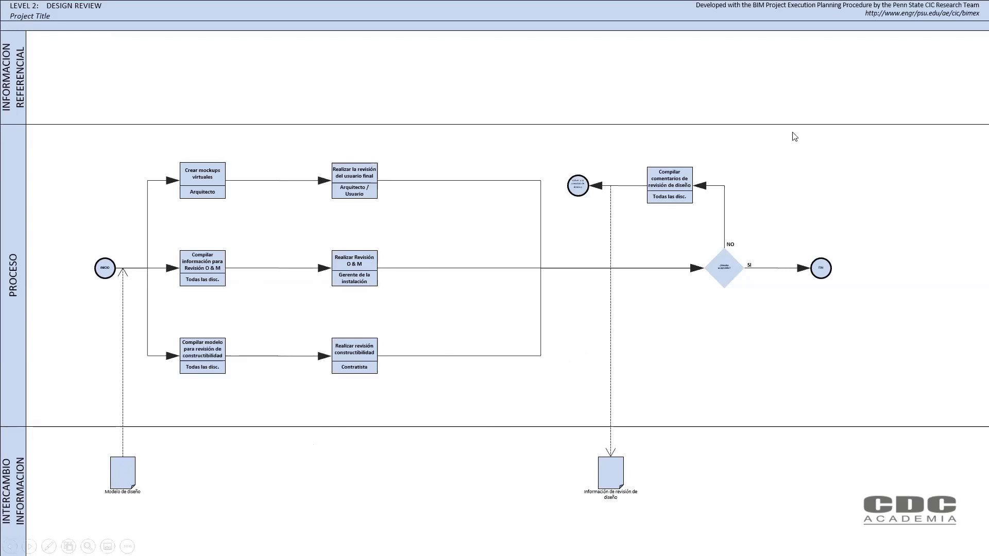
- Switch from the slides back to Navisworks and open rme_advanced_sample_project_Revision.nwd from the 03_Revision del diseño folder
left_click(489, 203)
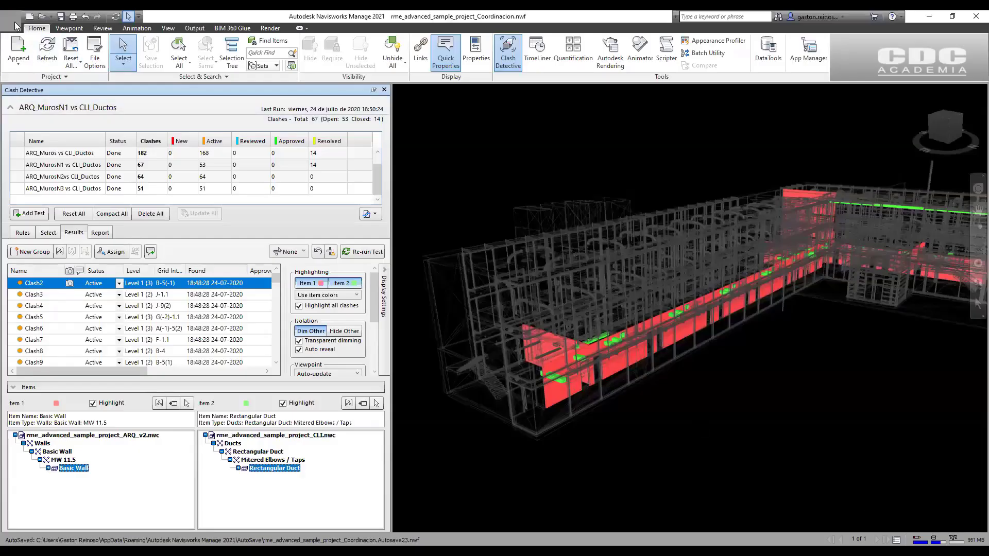
left_click(15, 23)
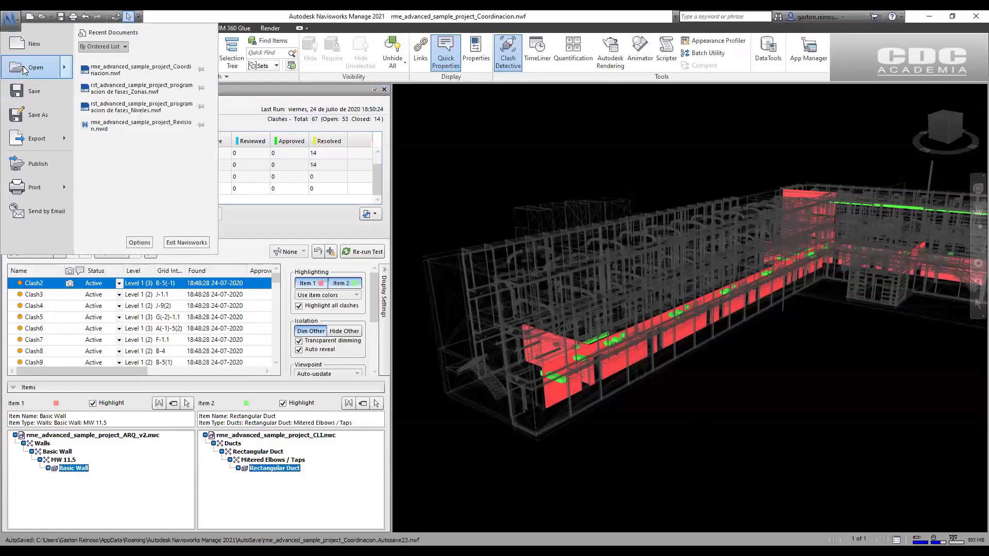
left_click(23, 66)
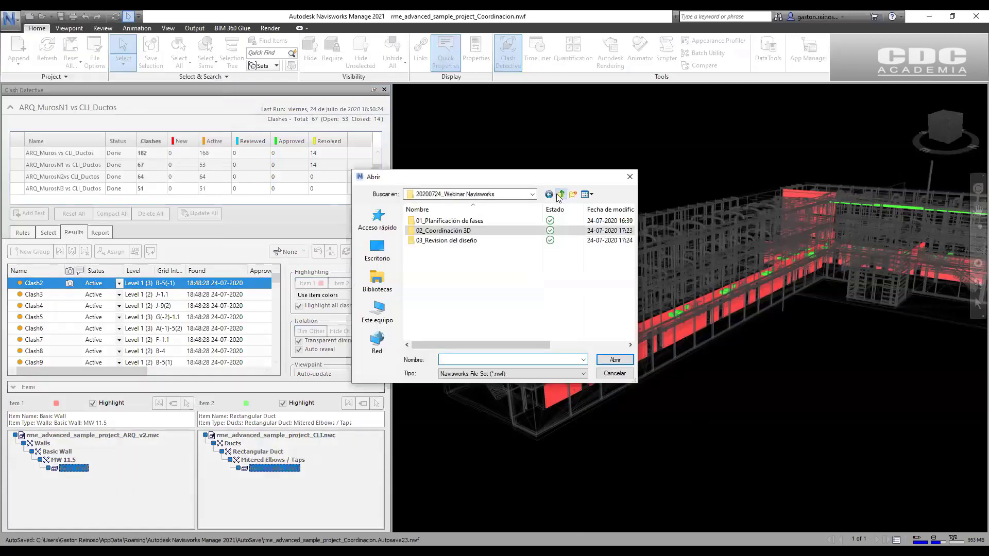
left_click(436, 240)
left_click(607, 358)
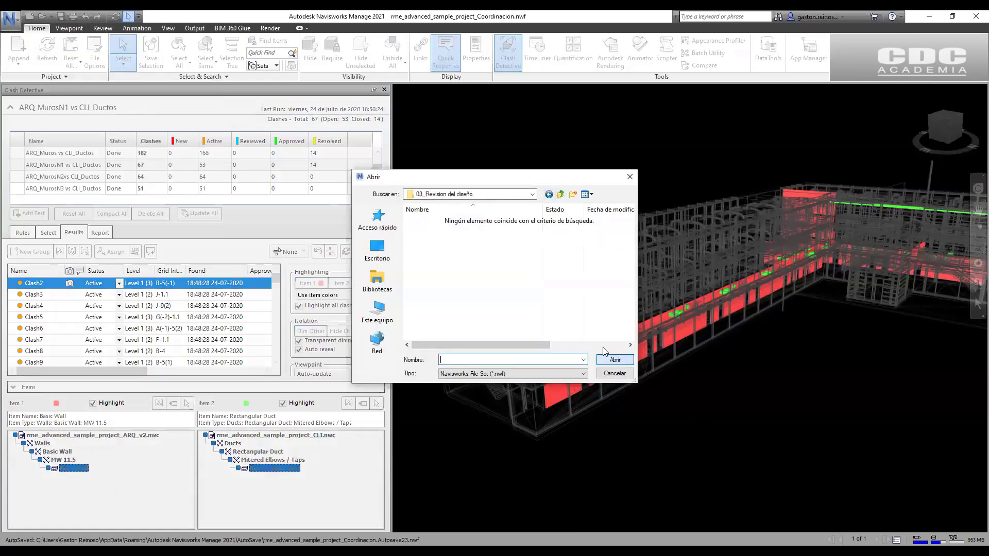
left_click(486, 374)
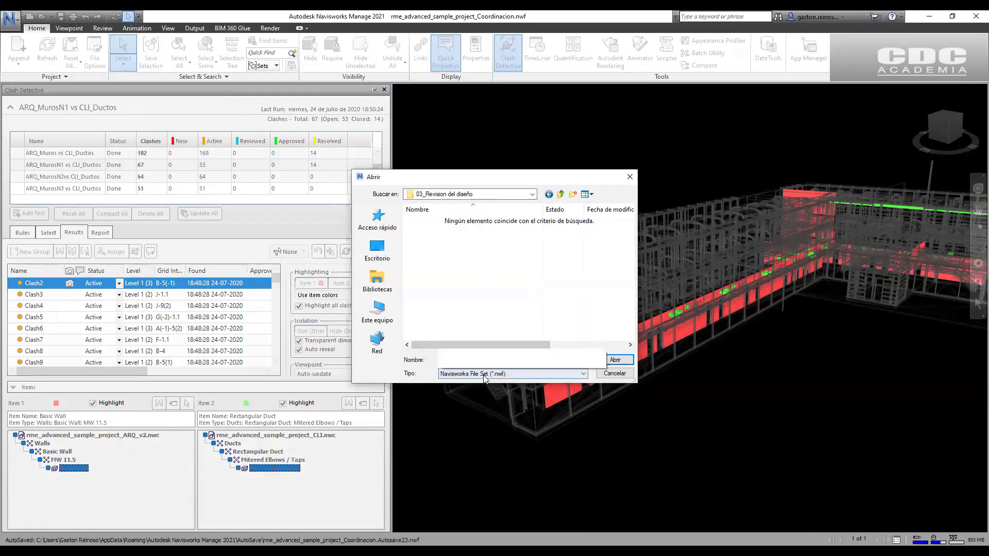
left_click(463, 171)
left_click(464, 222)
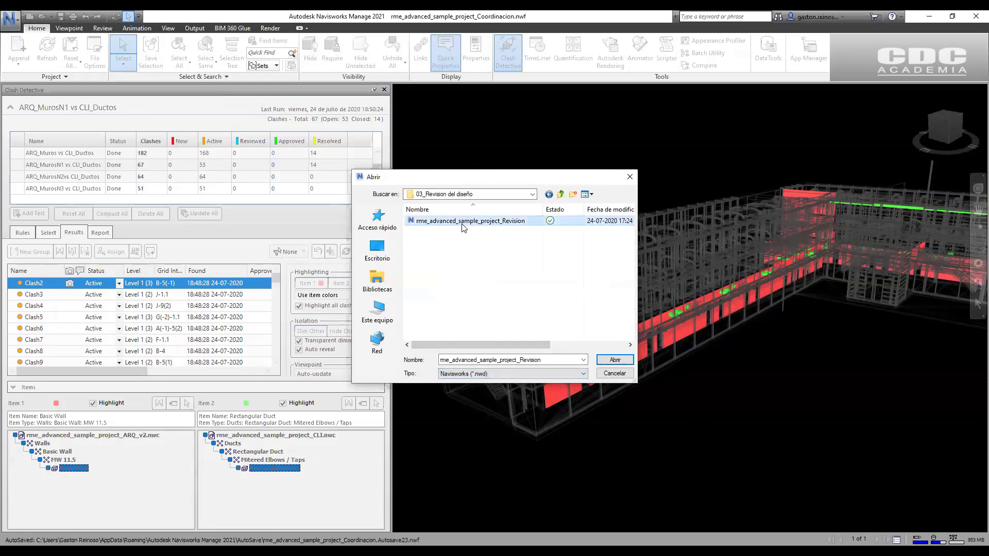
key("Return")
left_click(519, 320)
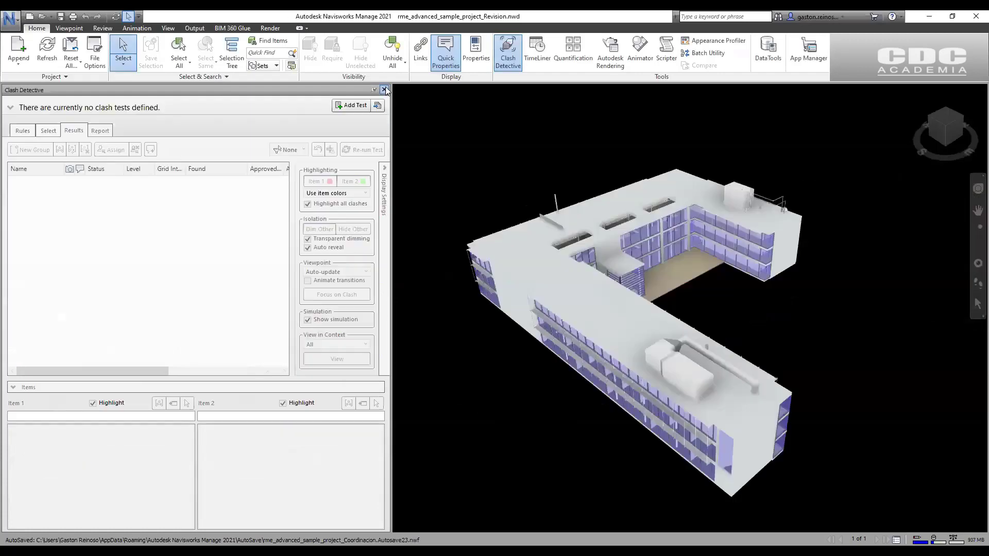
- Close Clash Detective, enable sectioning with a top-aligned plane, and raise the plane to expose the rooms and ducts of the lowest floor
middle_click_drag(549, 418, 462, 434, "shift")
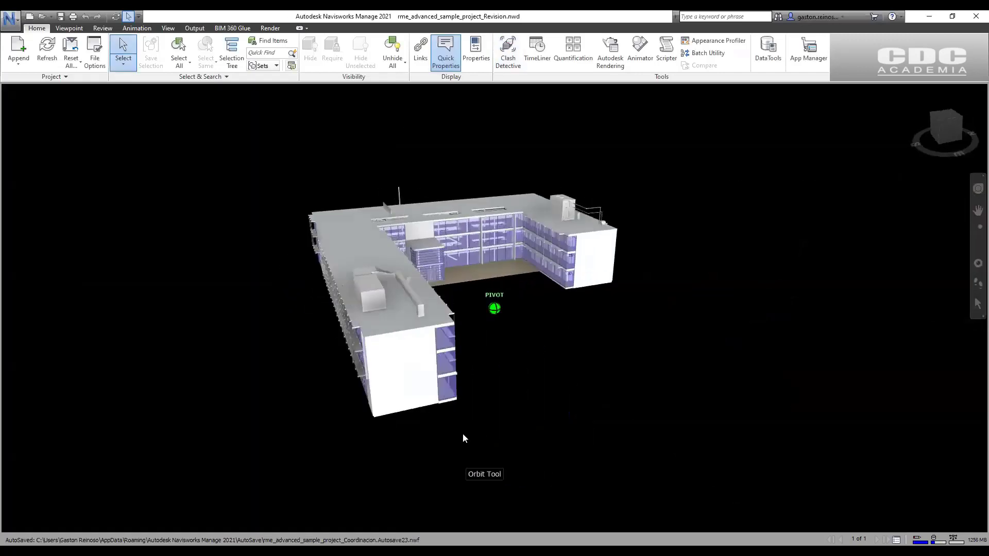
scroll(427, 336, "up", 5)
scroll(427, 336, "up", 5)
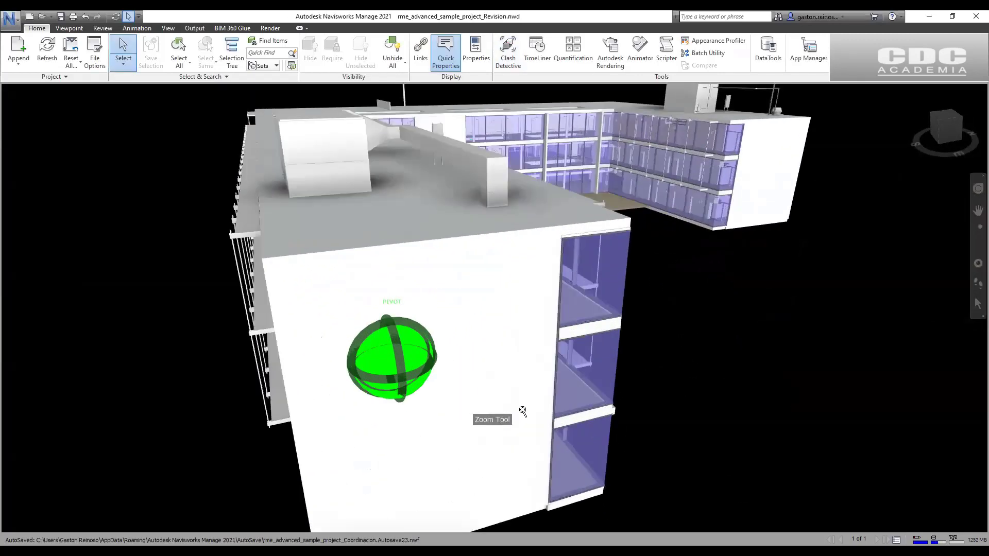
middle_click_drag(521, 411, 453, 402)
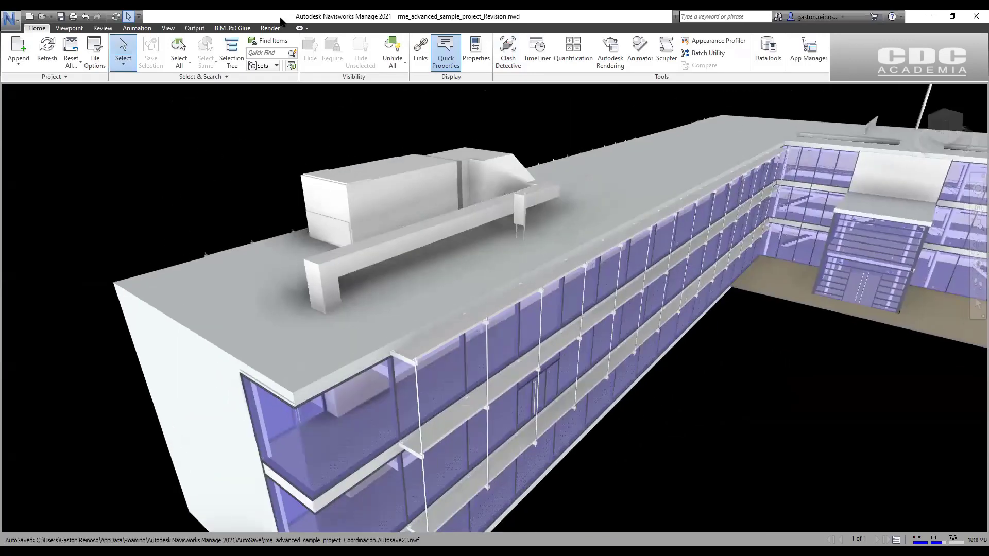
left_click(69, 28)
left_click(566, 59)
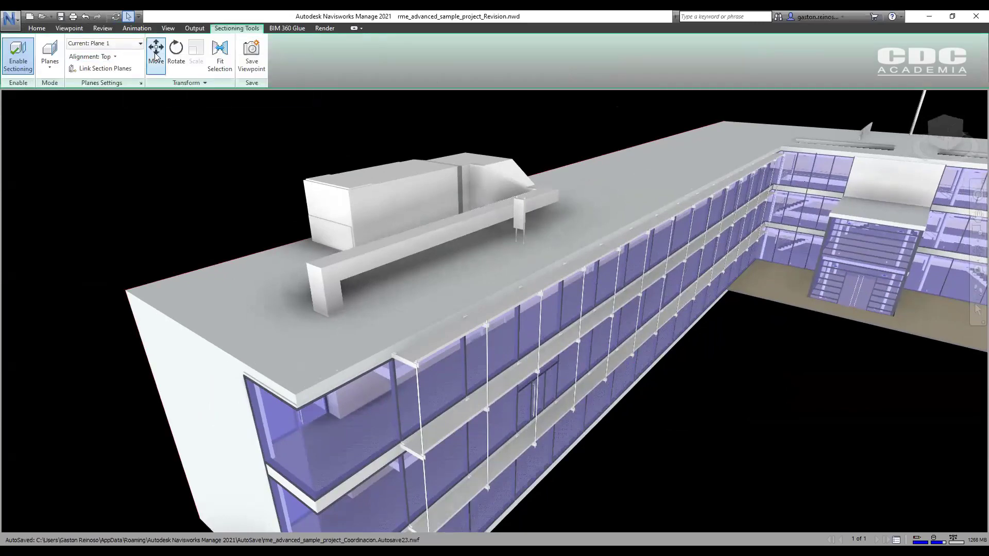
left_click(92, 56)
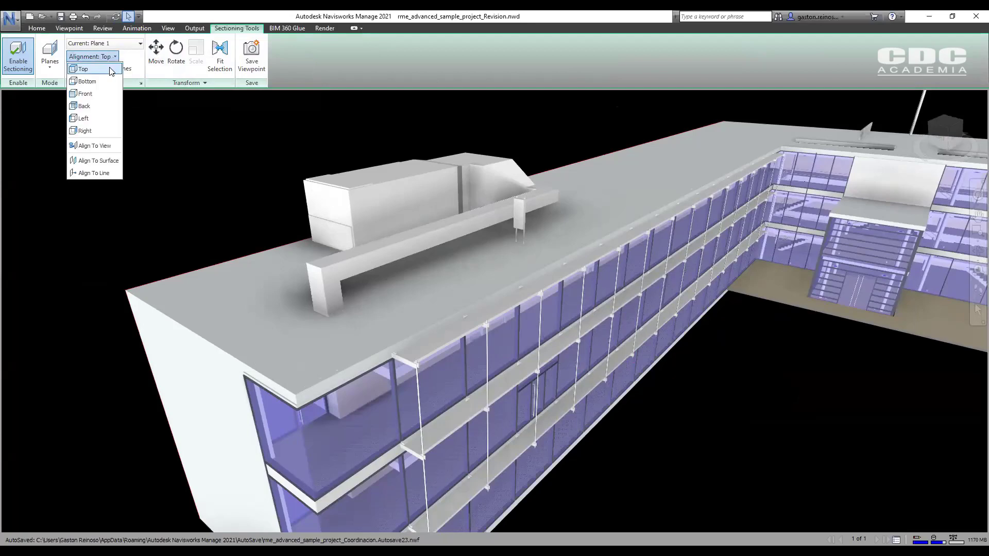
left_click(78, 65)
left_click(155, 52)
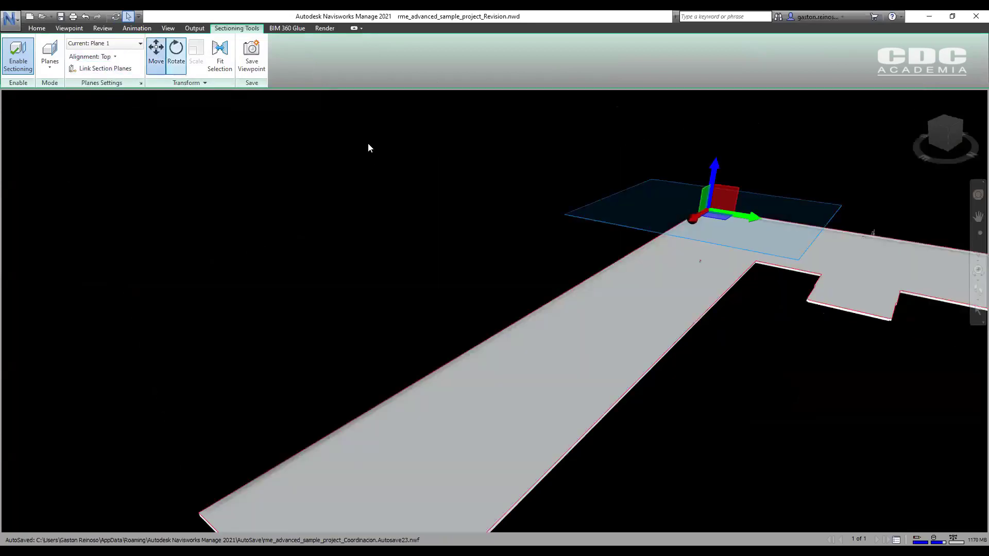
left_click_drag(715, 179, 722, 153)
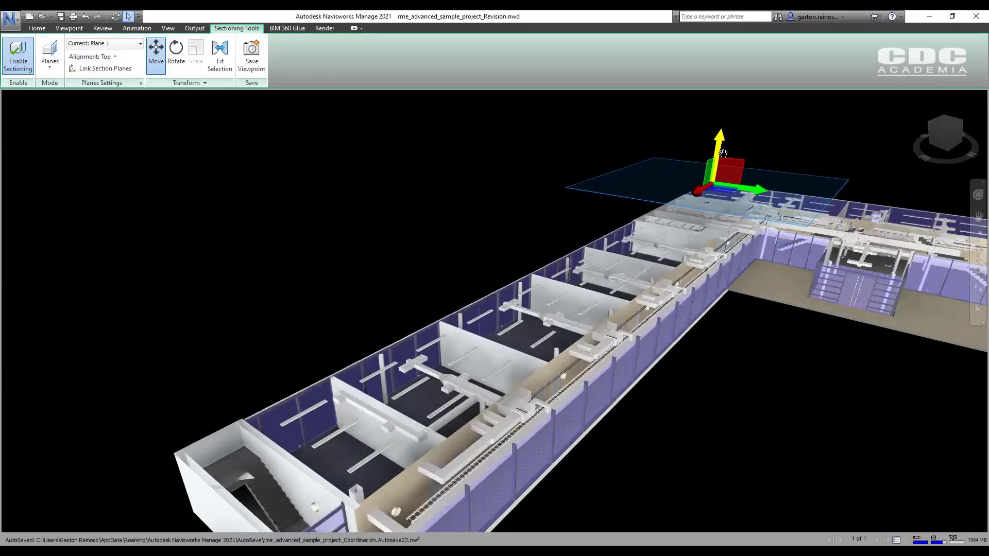
- Bring the view inside the sectioned floor beside the main staircase and start moving along the hall with the Walk tool
middle_click_drag(601, 335, 711, 307, "shift")
scroll(580, 317, "up", 3)
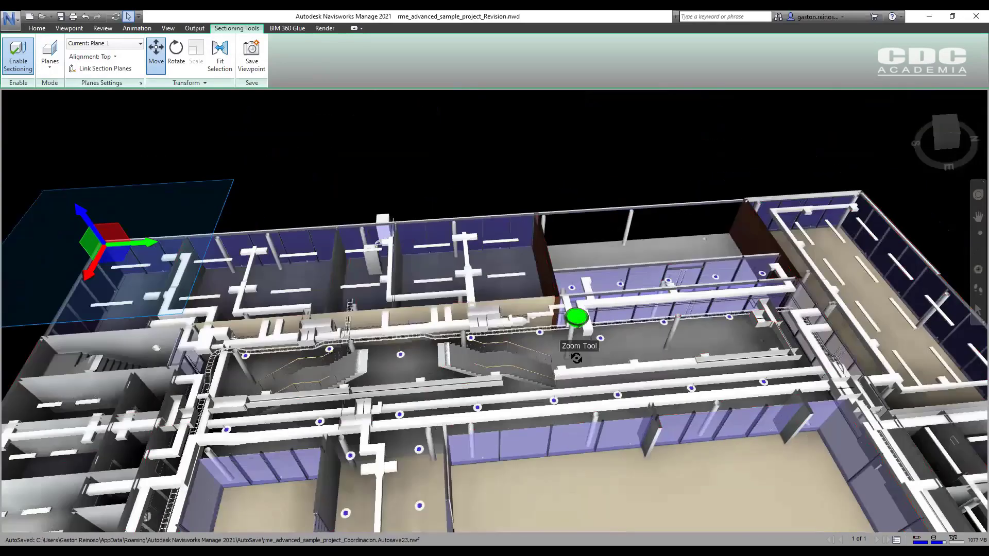
middle_click_drag(577, 359, 670, 361, "shift")
scroll(601, 303, "up", 5)
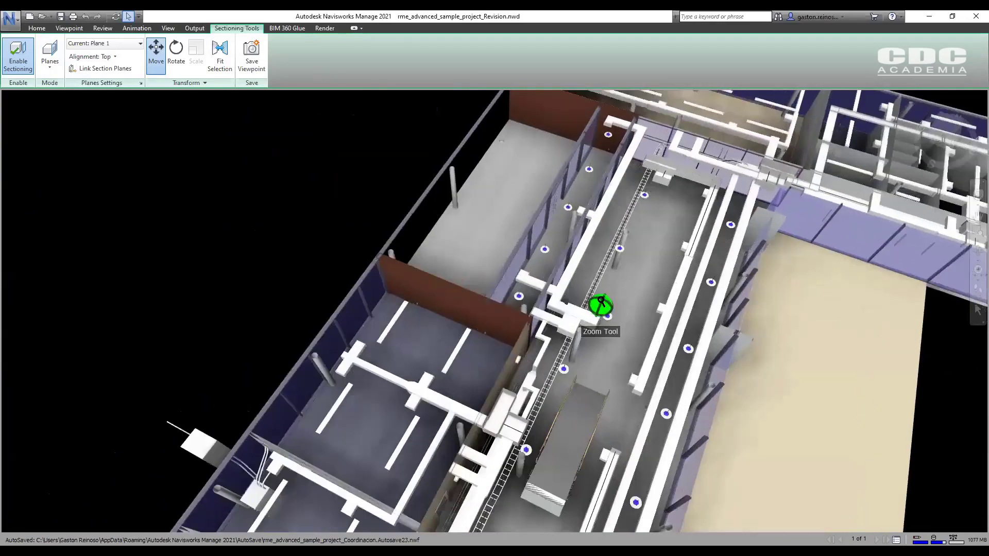
scroll(601, 303, "down", 2)
middle_click_drag(597, 303, 641, 249, "shift")
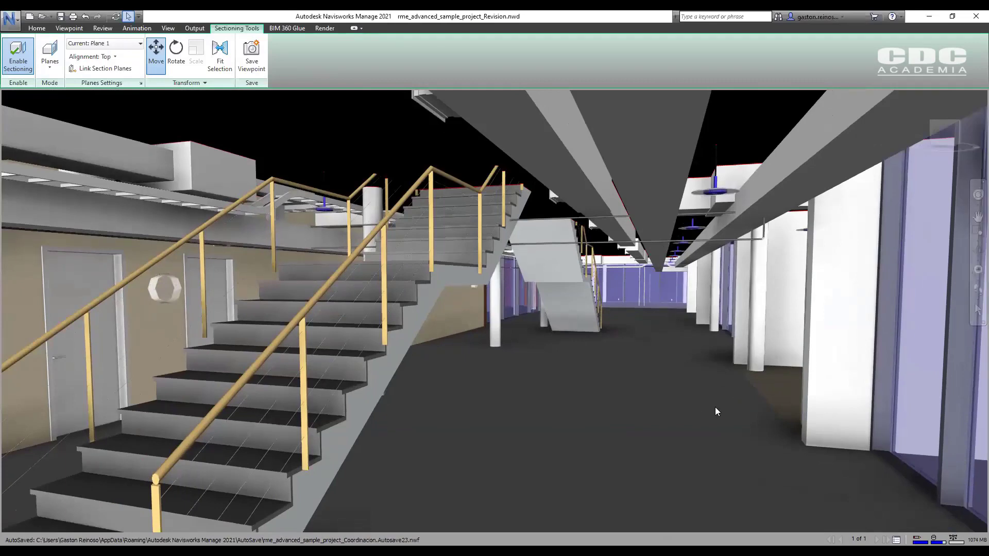
left_click(978, 300)
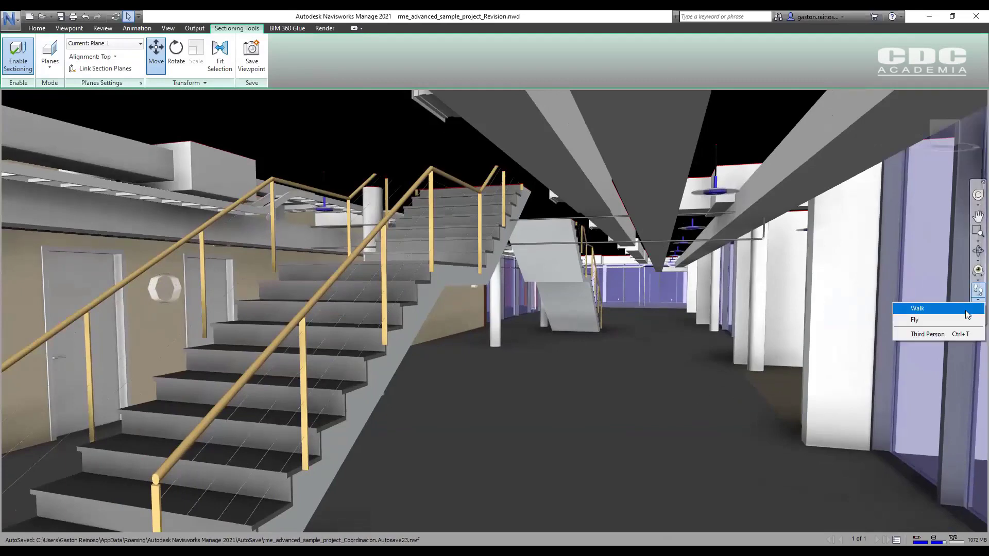
left_click(923, 307)
left_click_drag(747, 329, 747, 307)
- Turn on Collision and Gravity for walking and walk along the hall past the staircase beneath the ducts
left_click(974, 303)
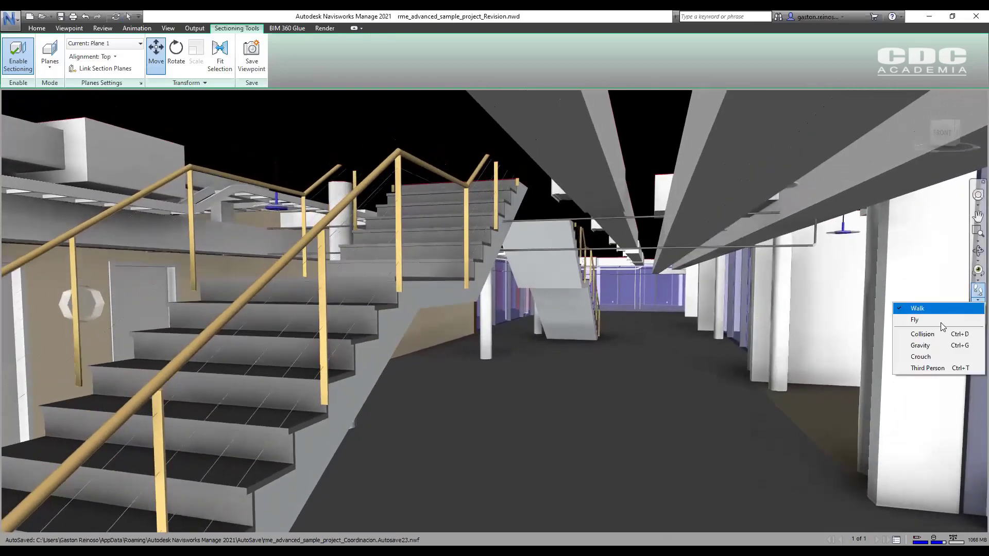
left_click(943, 330)
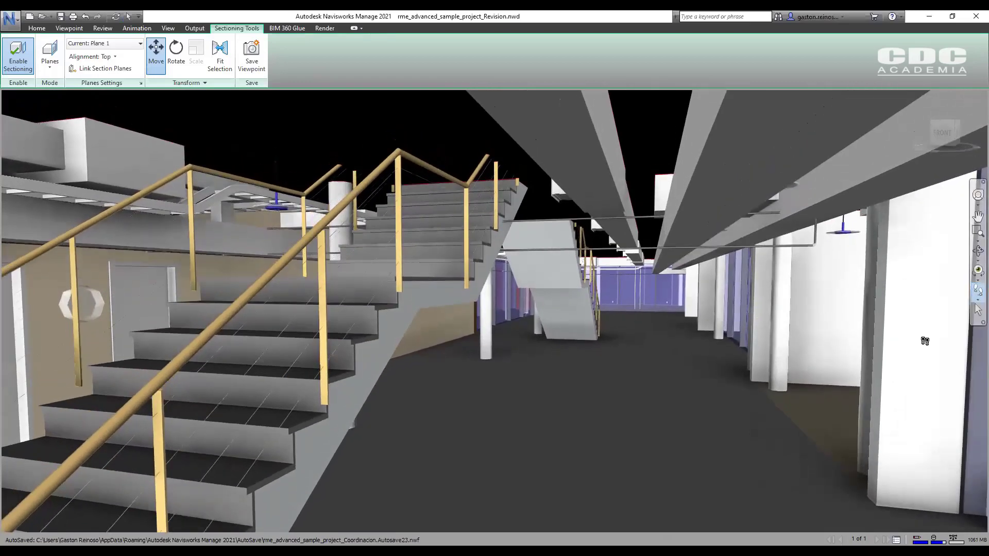
left_click(975, 305)
left_click(906, 346)
left_click_drag(695, 376, 591, 308)
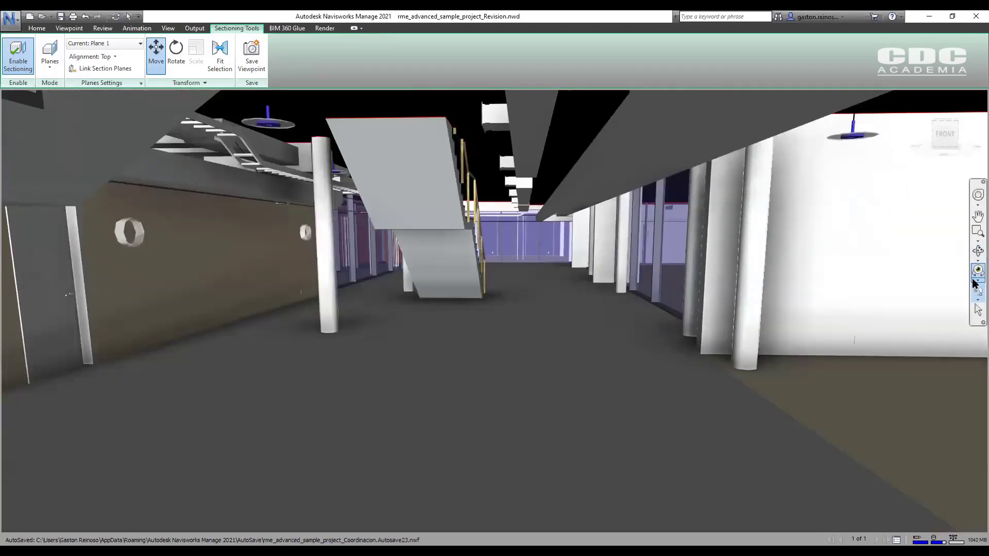
left_click_drag(644, 273, 808, 273)
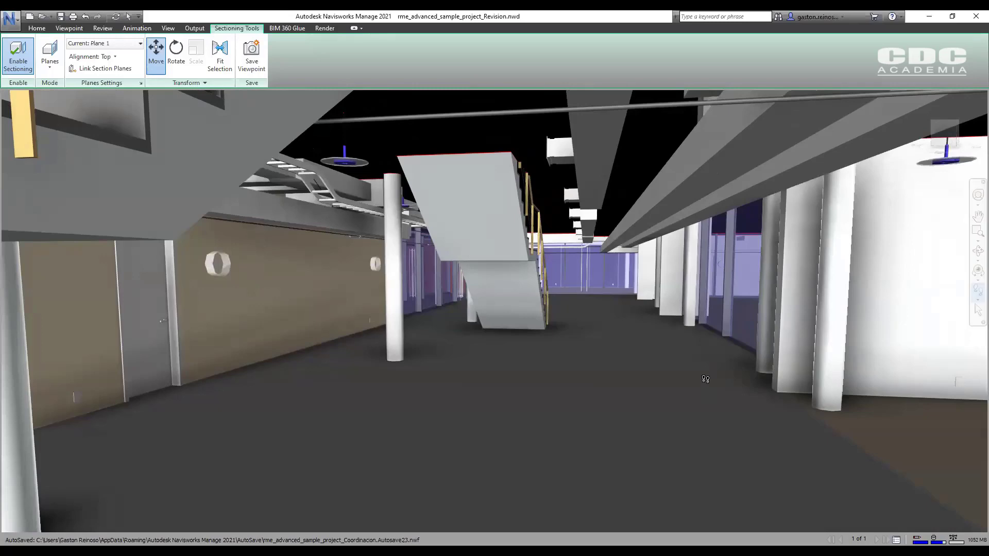
left_click_drag(706, 380, 721, 298)
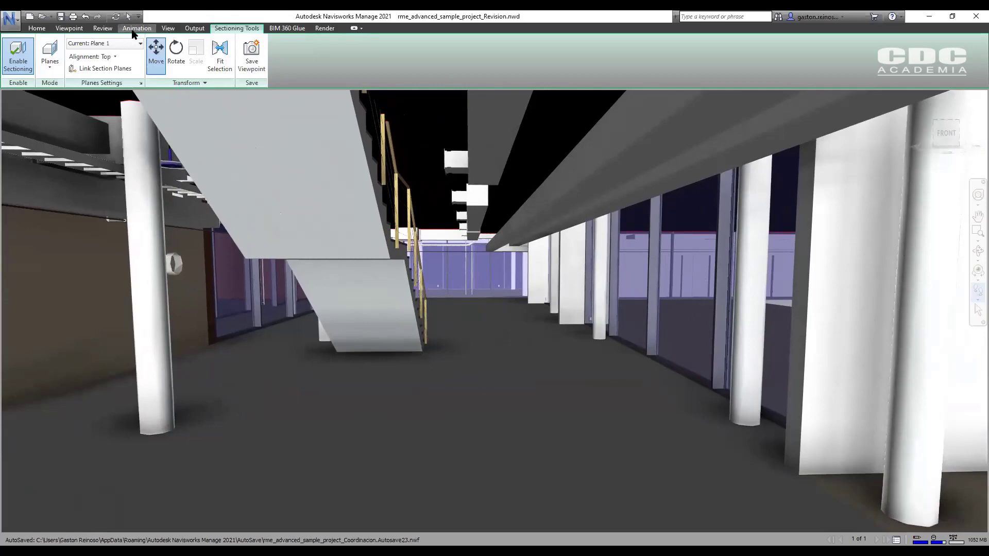
- Turn on the Third Person avatar and walk it through the hall to the foot of the staircase
left_click(170, 29)
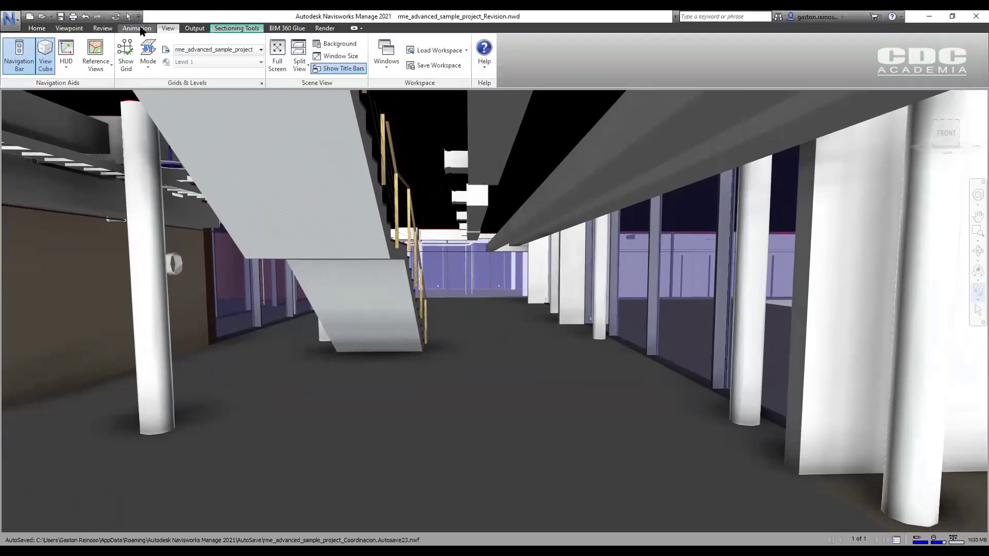
left_click(103, 28)
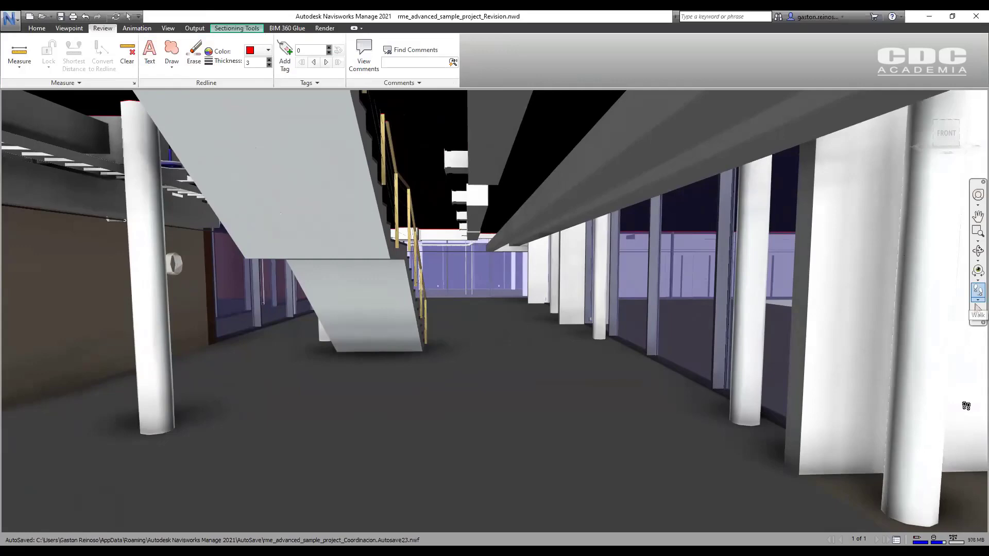
left_click(978, 300)
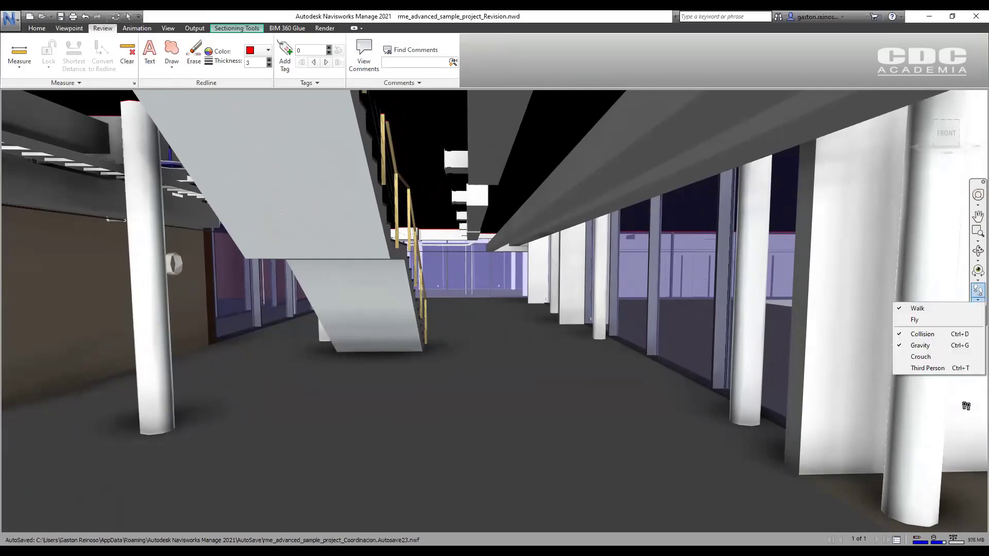
left_click(927, 368)
left_click_drag(559, 317, 227, 93)
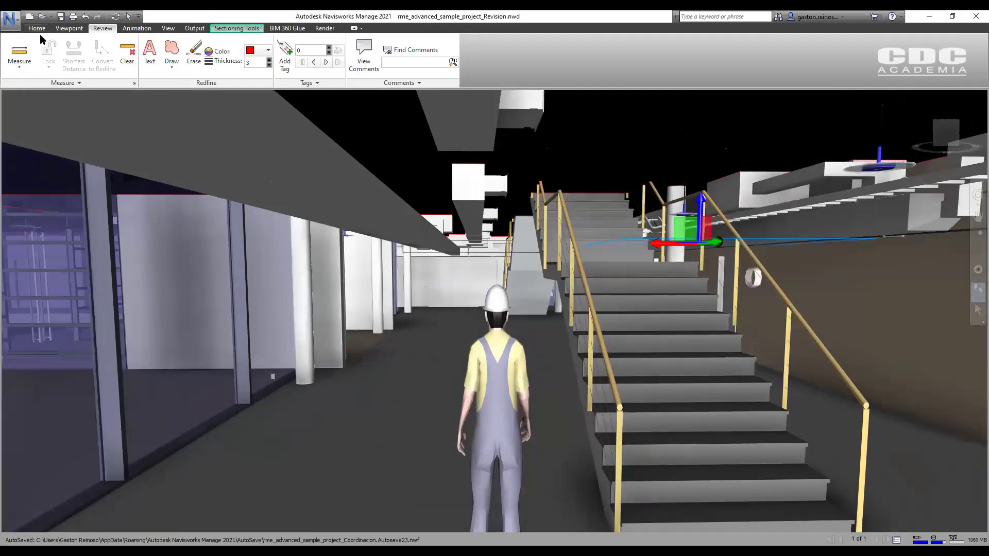
- Measure the vertical clearance from the underside of the overhead duct to the floor, with measuring locked to the Z axis
left_click(20, 52)
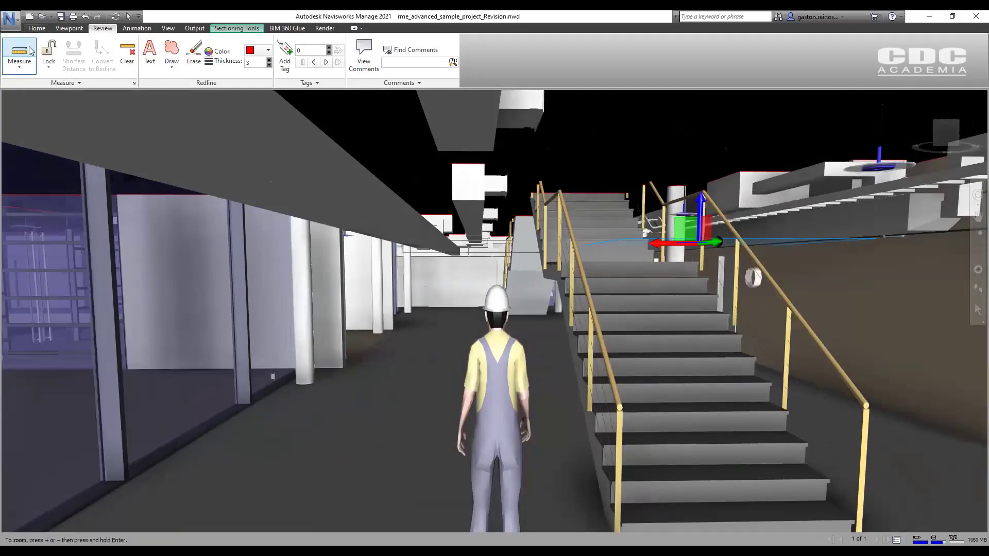
left_click(37, 28)
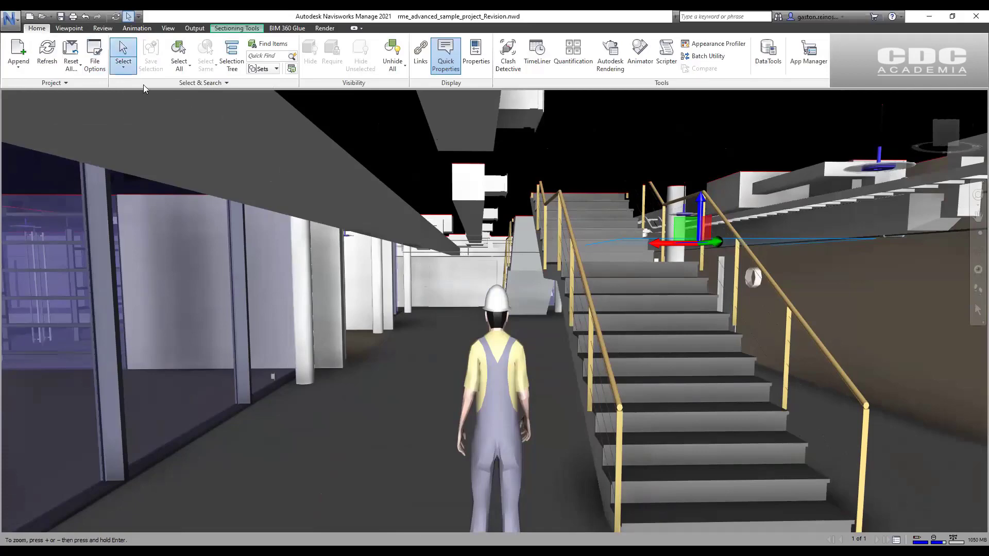
left_click(102, 28)
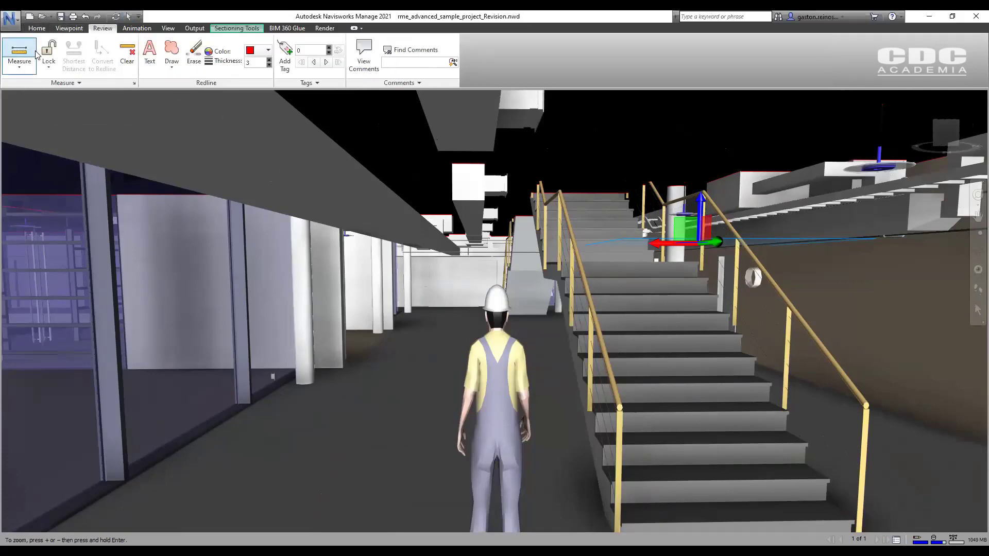
left_click(48, 66)
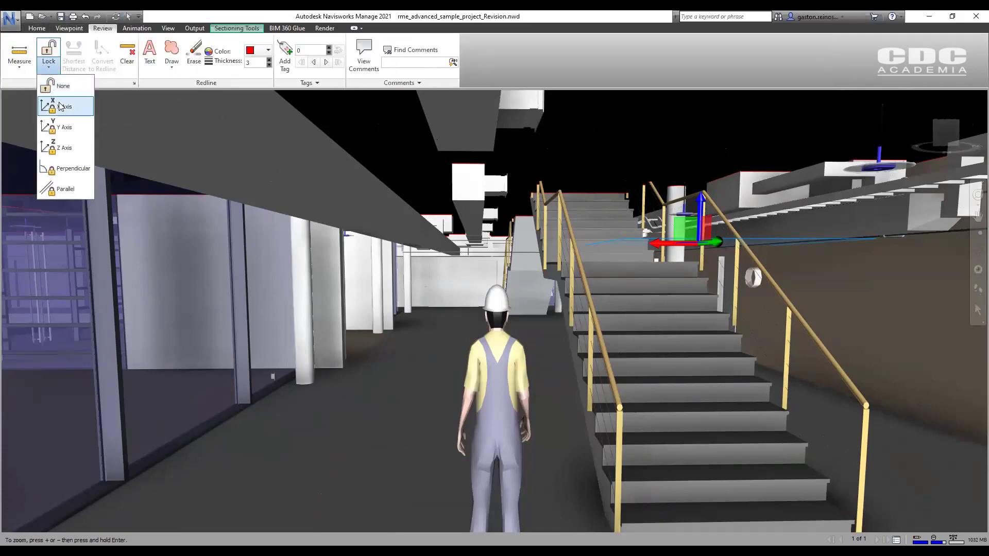
left_click(65, 148)
left_click(456, 126)
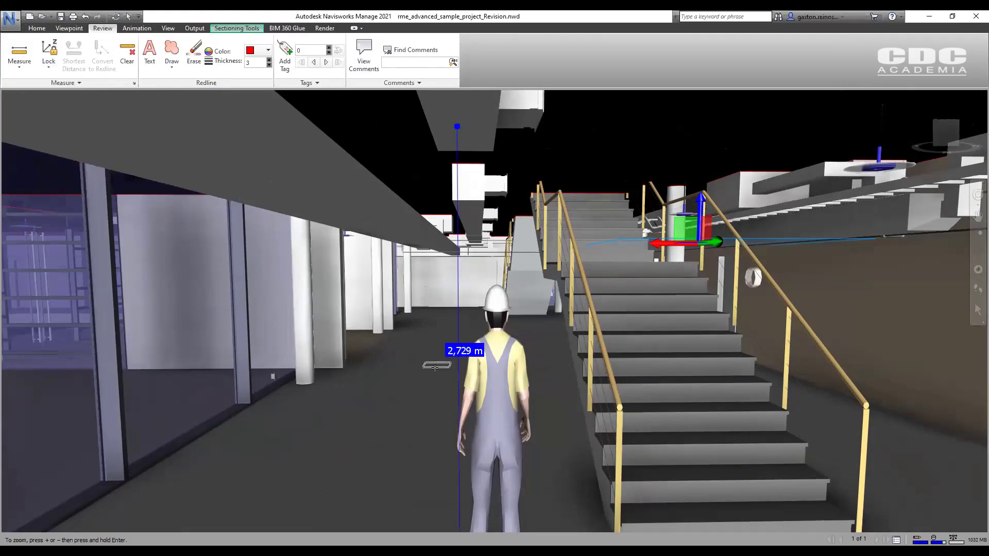
left_click(453, 449)
middle_click_drag(453, 448, 382, 370)
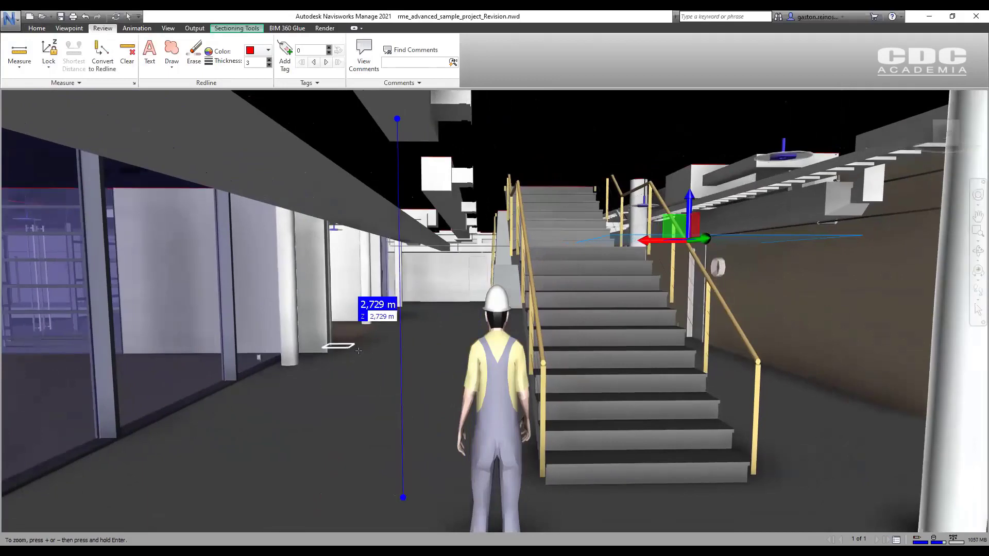
scroll(386, 299, "down", 2)
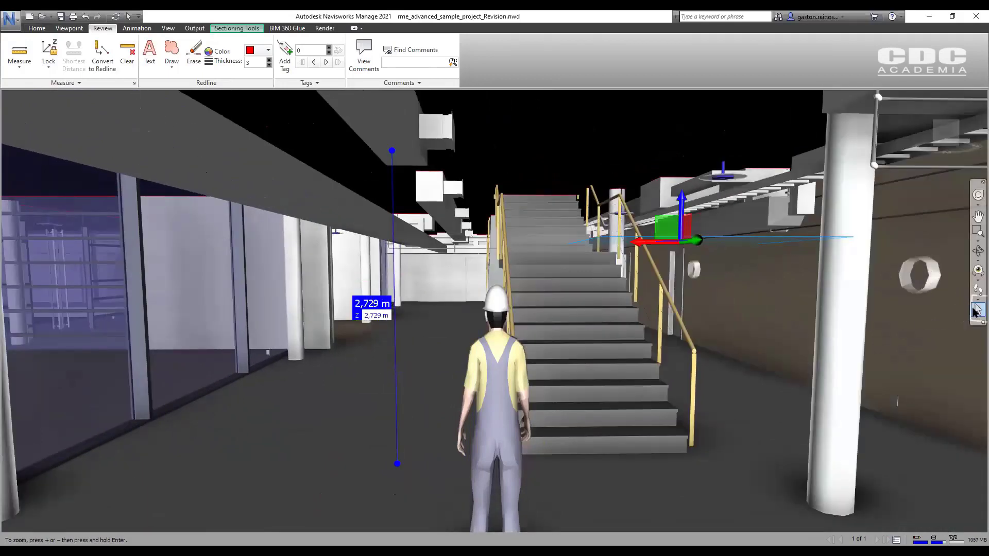
- Select the round column beside the staircase and the glazed wall's mullion on the opposite side, and measure the shortest distance between them
left_click(978, 301)
left_click(959, 310)
left_click_drag(471, 375, 459, 364)
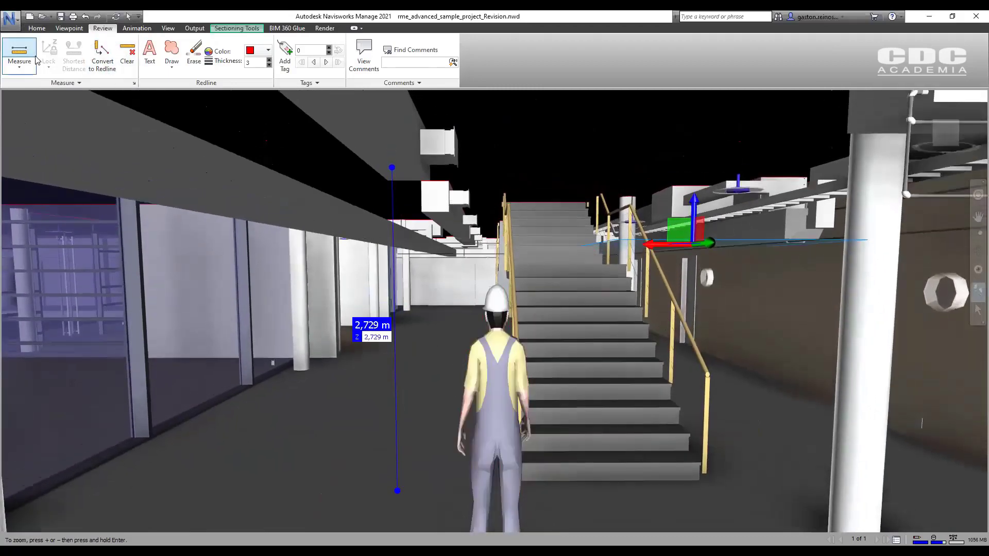
left_click(37, 29)
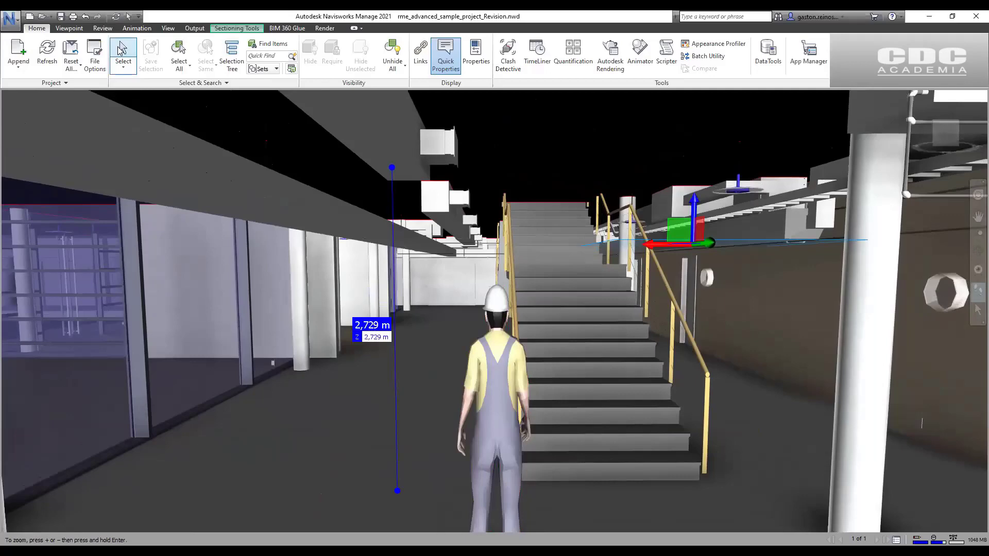
left_click(122, 50)
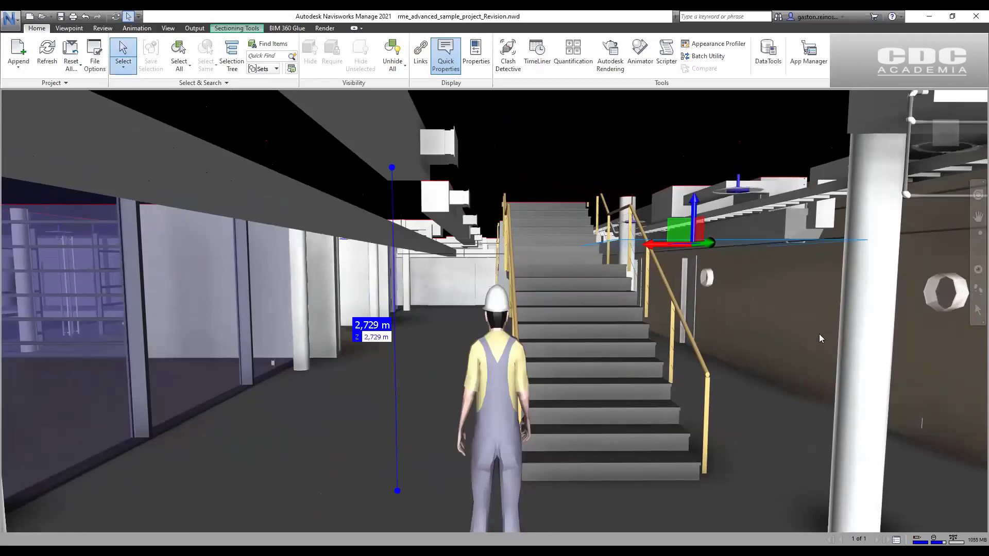
left_click(856, 325)
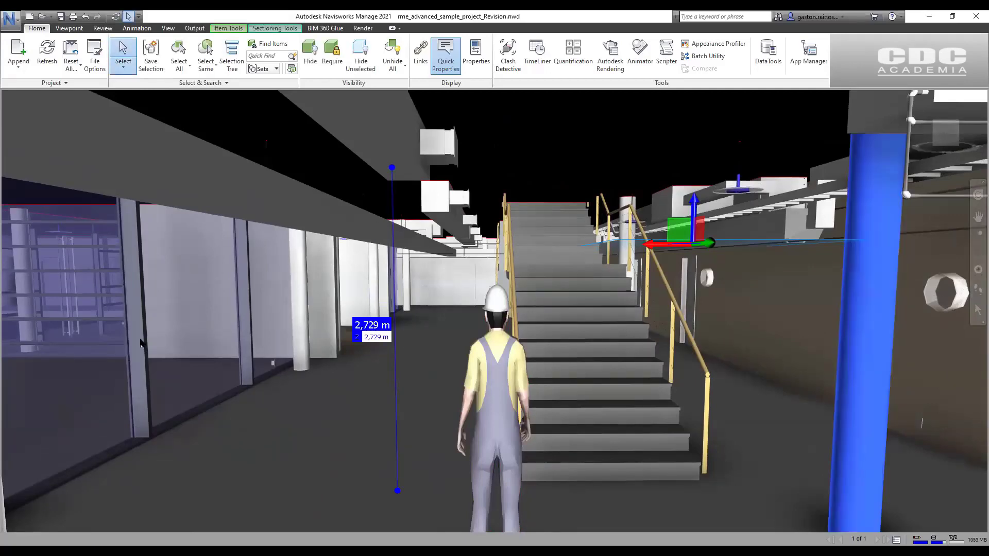
left_click(142, 343)
key("Escape")
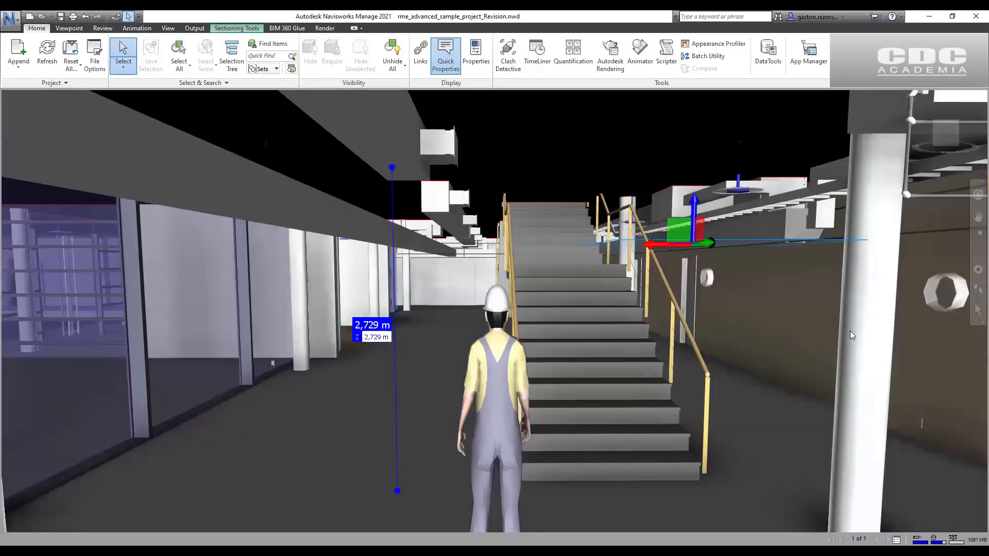
left_click(852, 333)
left_click(141, 305, "ctrl")
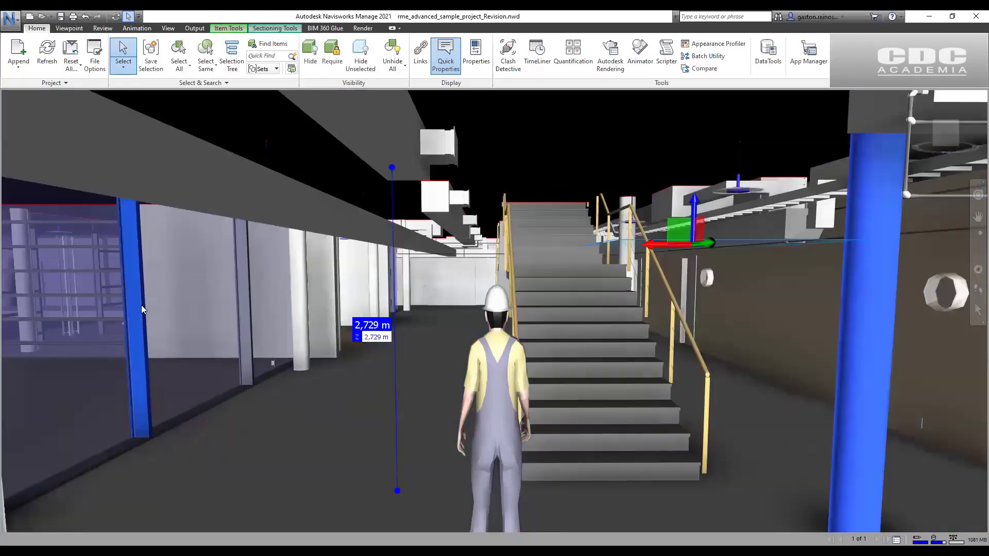
middle_click_drag(274, 304, 291, 299)
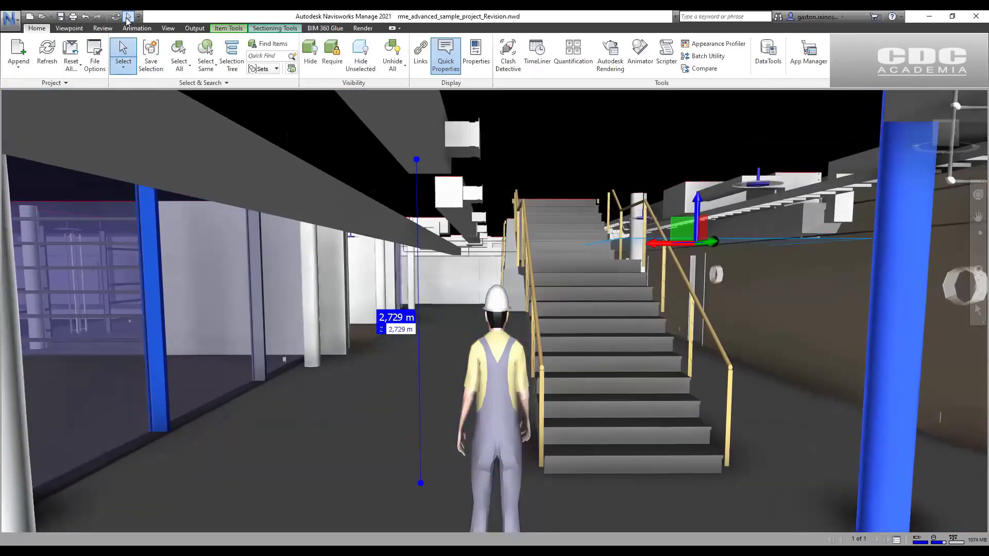
left_click(103, 28)
left_click(73, 55)
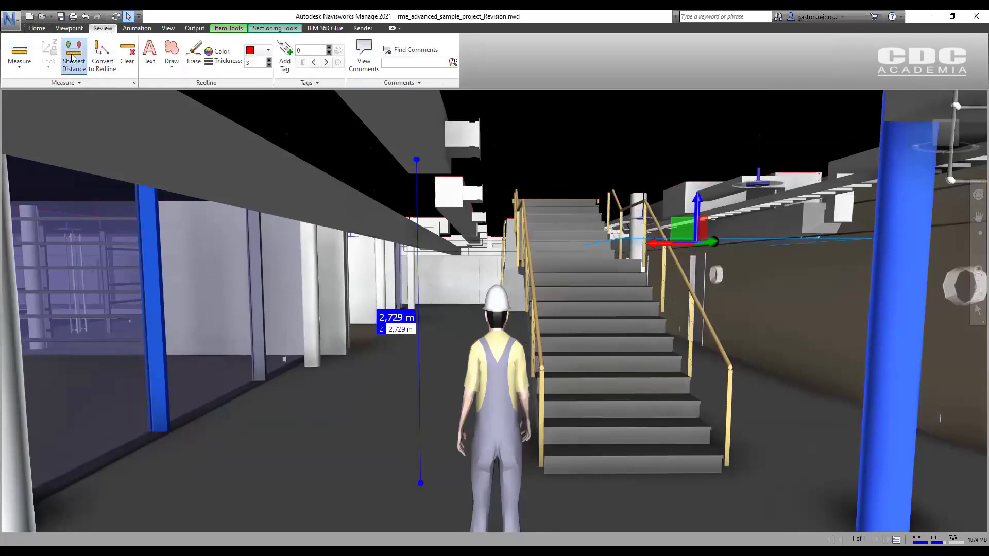
middle_click_drag(555, 277, 540, 303, "shift")
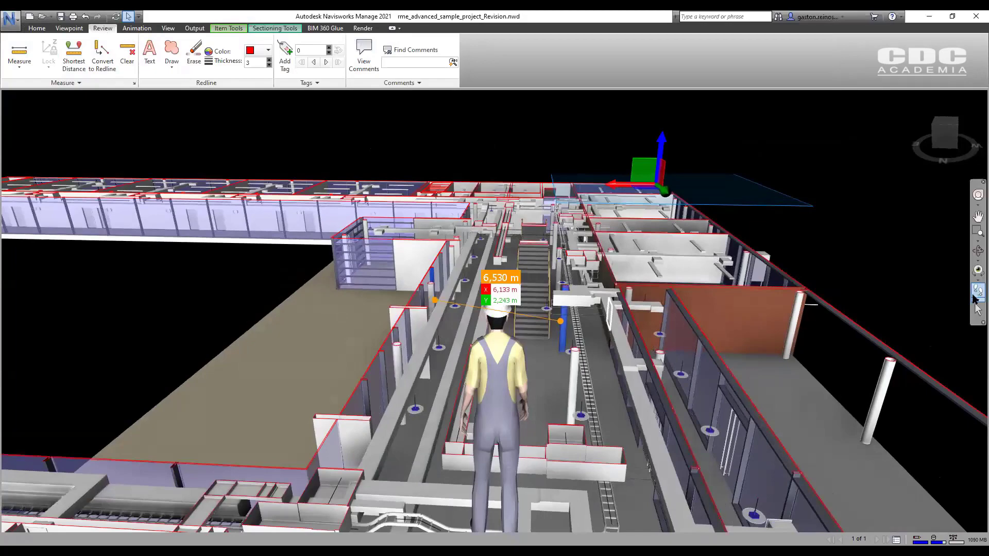
- Turn off the Third Person avatar and bring the view back inside the hall, facing the measured distance and the staircase
left_click(975, 303)
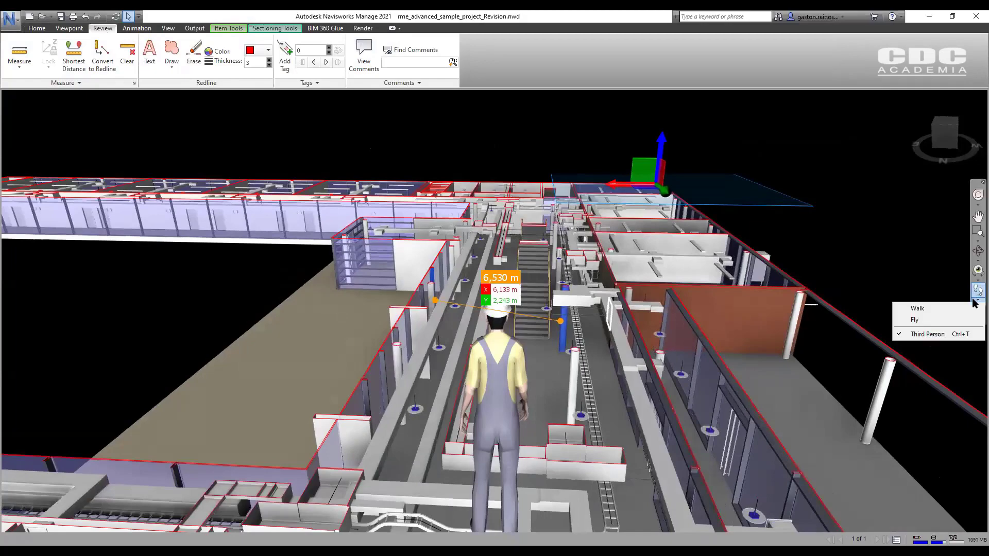
left_click(939, 334)
scroll(490, 330, "up", 2)
scroll(511, 312, "up", 3)
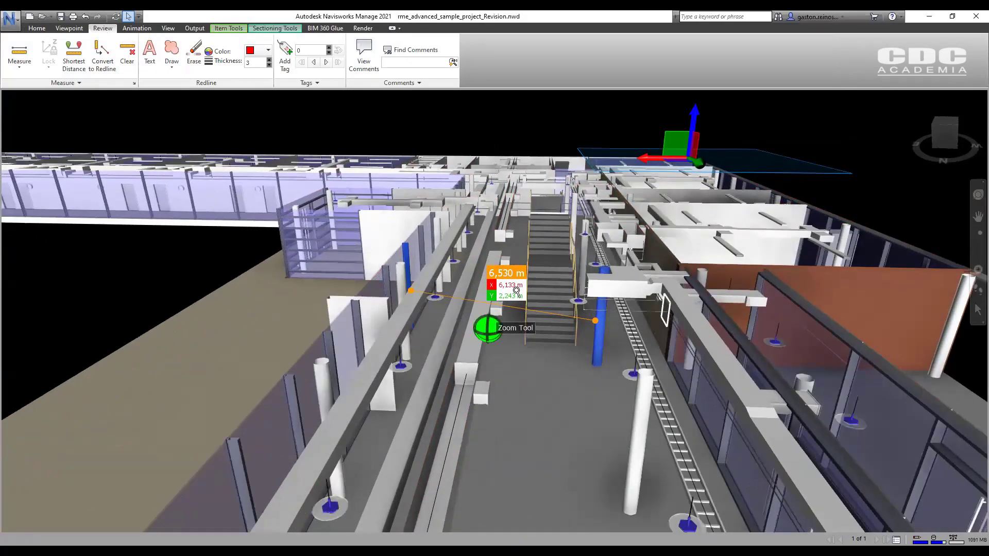
middle_click_drag(511, 312, 580, 248, "shift")
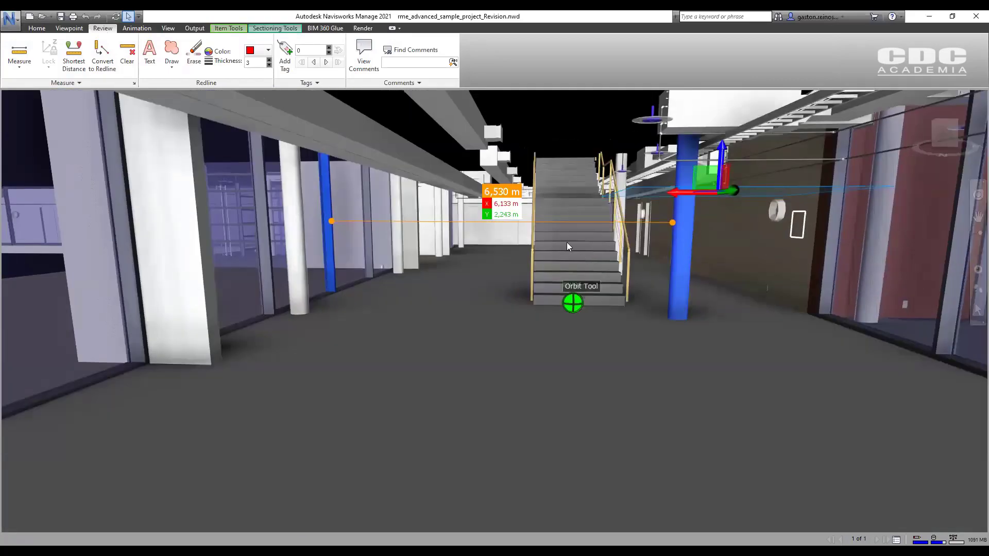
middle_click_drag(530, 223, 546, 228)
scroll(534, 150, "up", 2)
middle_click_drag(534, 150, 555, 199, "shift")
scroll(582, 200, "up", 2)
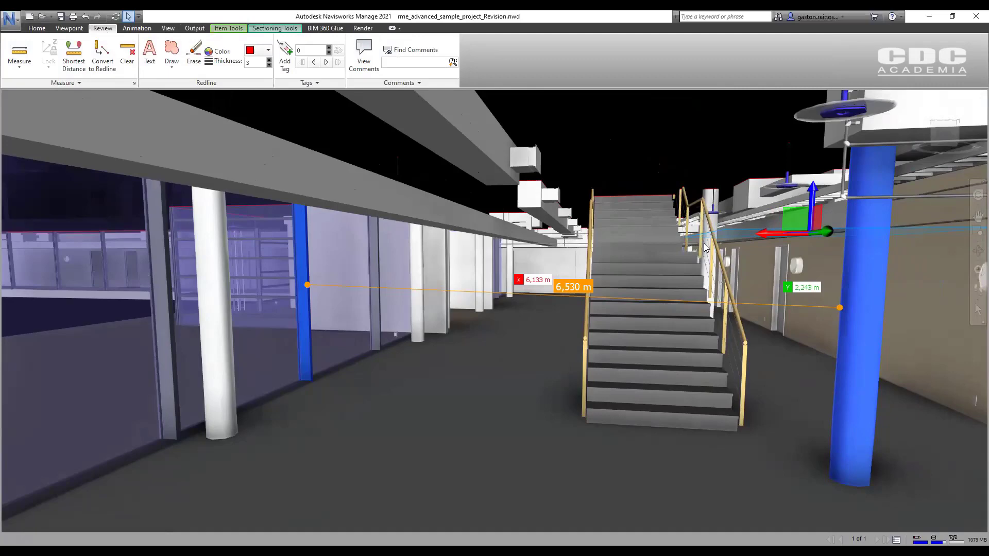
- Deselect the column and mullion and clear the distance measurement
key("Escape")
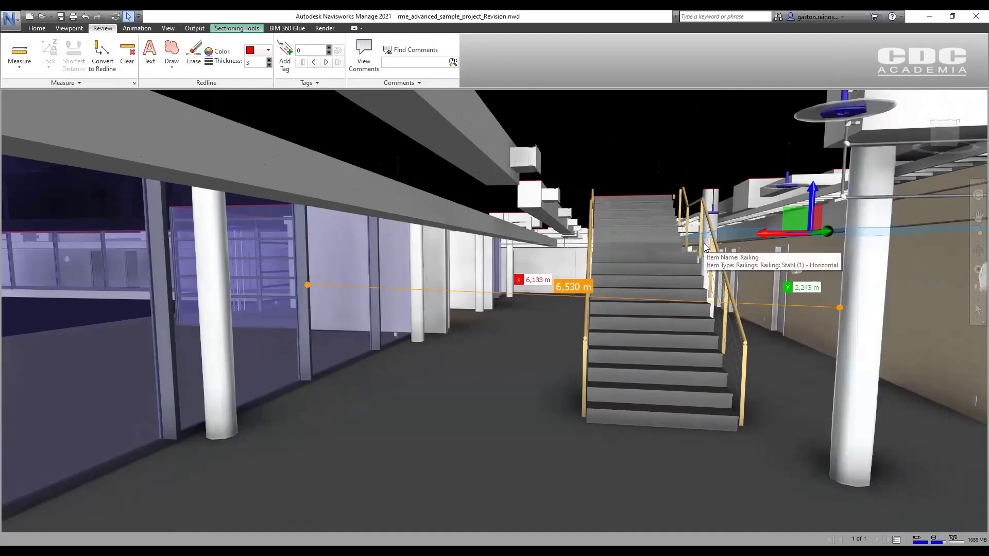
left_click(124, 61)
- Draw a red redline cloud around the nearest air diffuser on the overhead duct beside the staircase
left_click(170, 64)
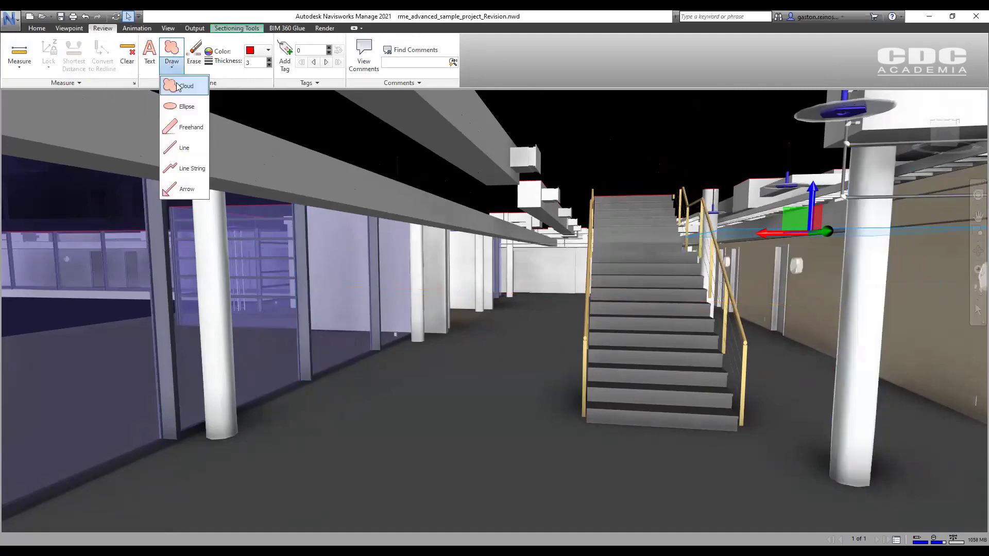
left_click(177, 86)
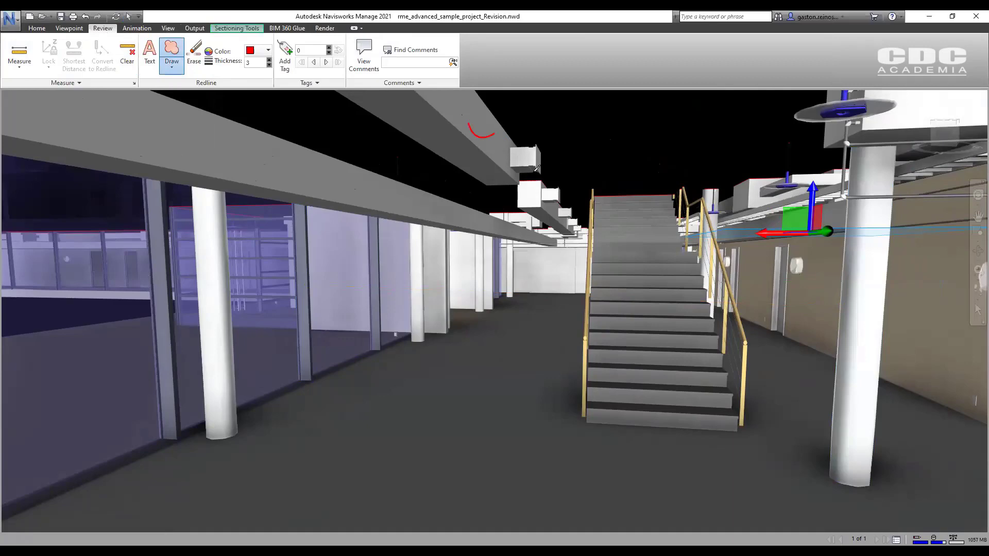
left_click(550, 180)
left_click(495, 186)
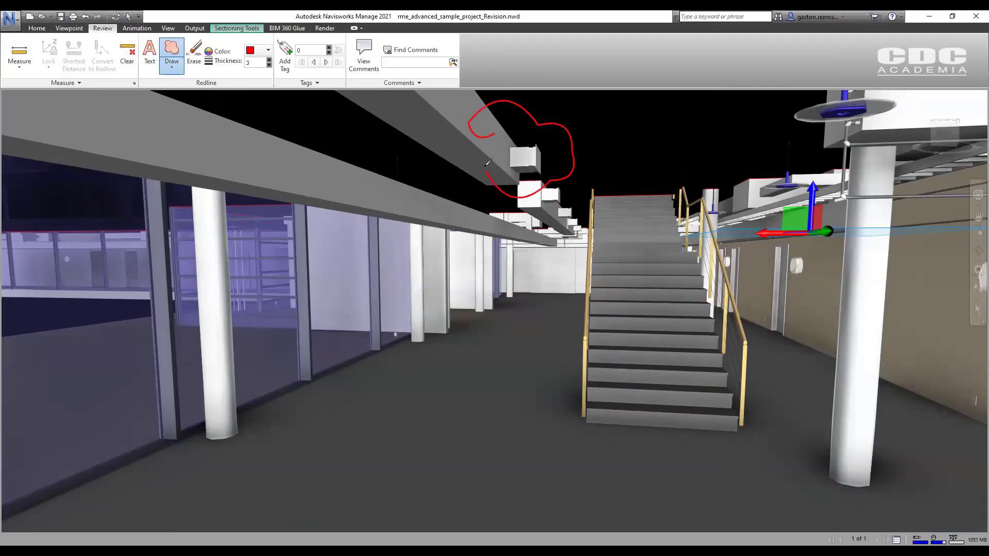
left_click(478, 149)
right_click(486, 144)
- Draw two more overlapping redline clouds around the farther diffusers close to the staircase's upper flight
left_click(551, 159)
left_click(576, 168)
left_click(592, 204)
left_click(564, 227)
right_click(514, 177)
left_click(574, 182)
left_click(598, 185)
left_click(613, 212)
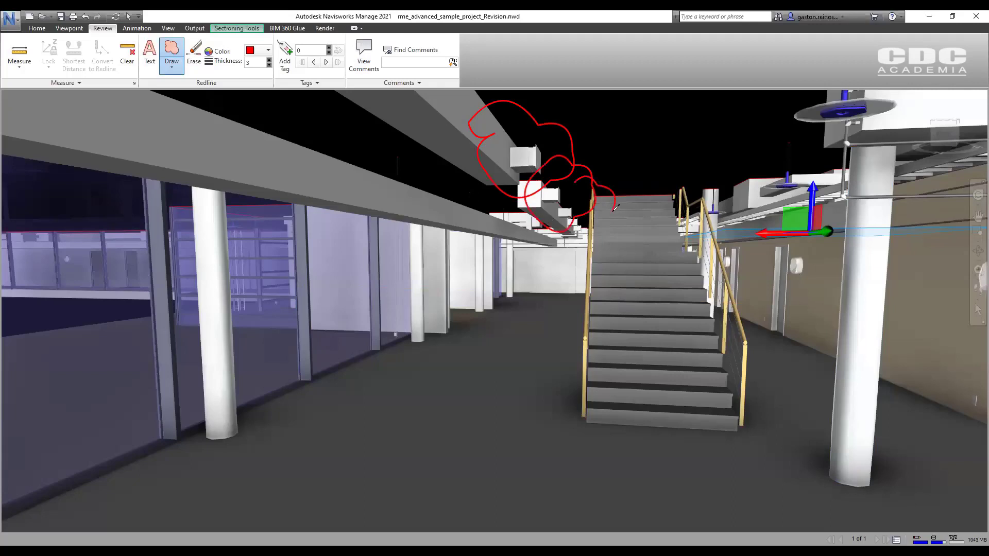
left_click(611, 228)
left_click(584, 254)
left_click(547, 232)
left_click(551, 201)
right_click(557, 188)
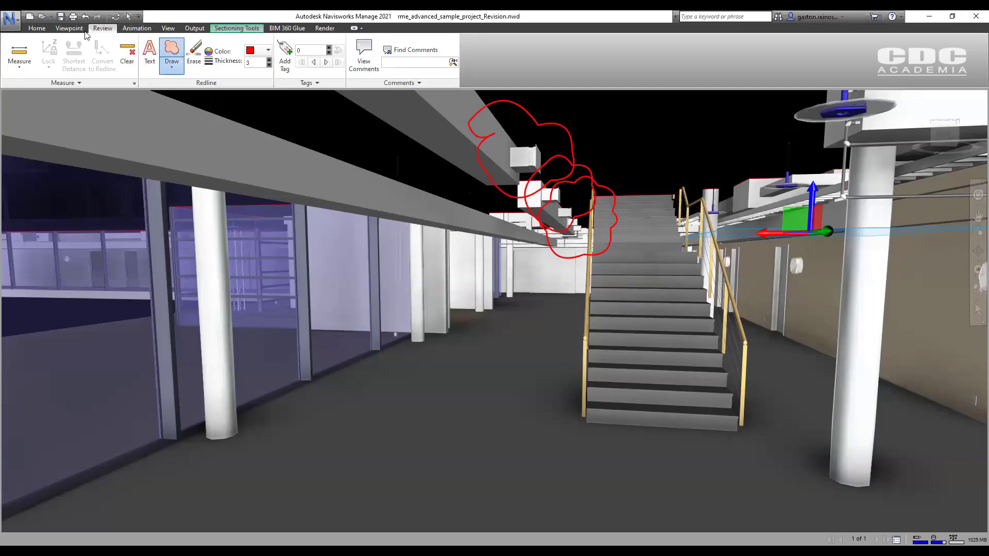
- Display the Saved Viewpoints window
left_click(43, 30)
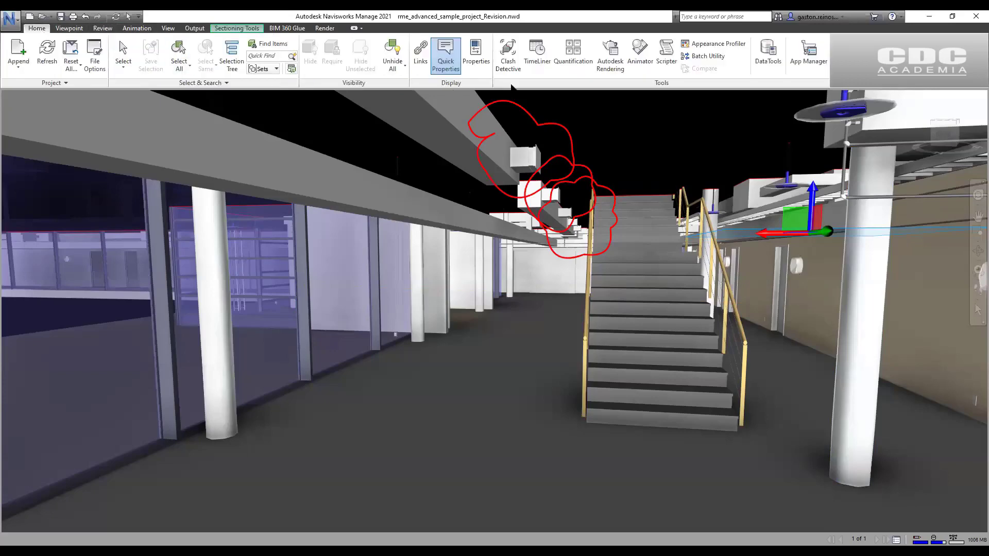
left_click(168, 28)
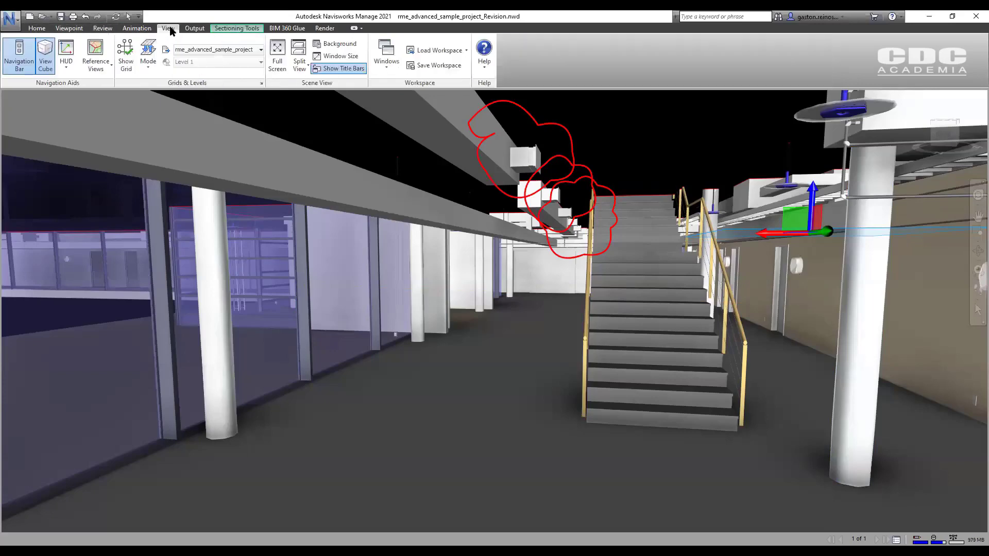
left_click(386, 54)
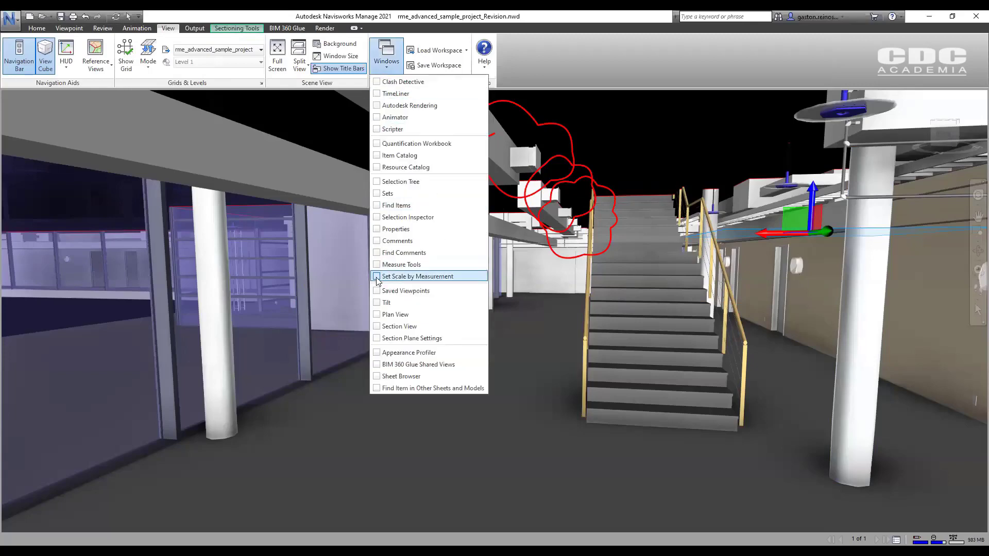
left_click(406, 290)
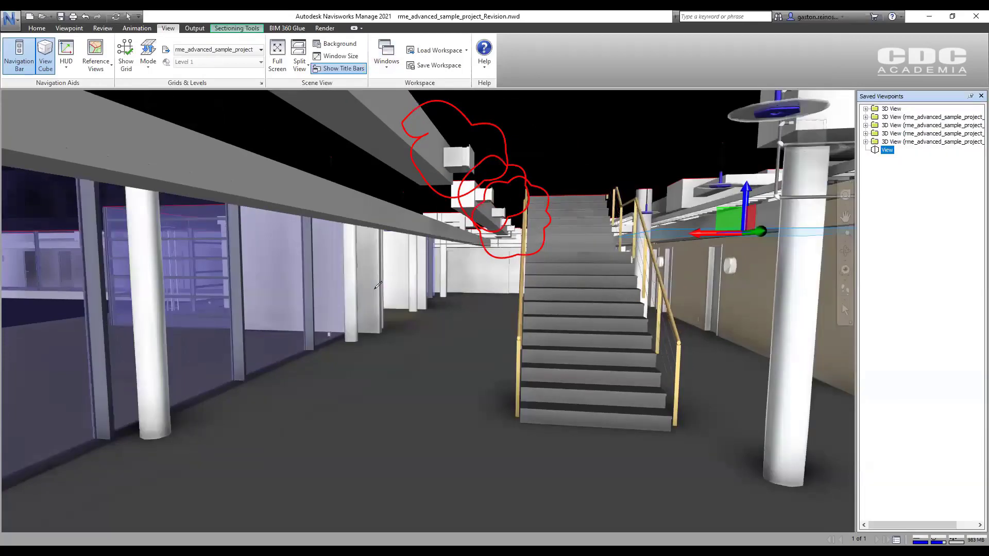
- Rename the saved viewpoint "View" as "Revisar distancia difusores a escalera"
left_click(887, 150)
type("R")
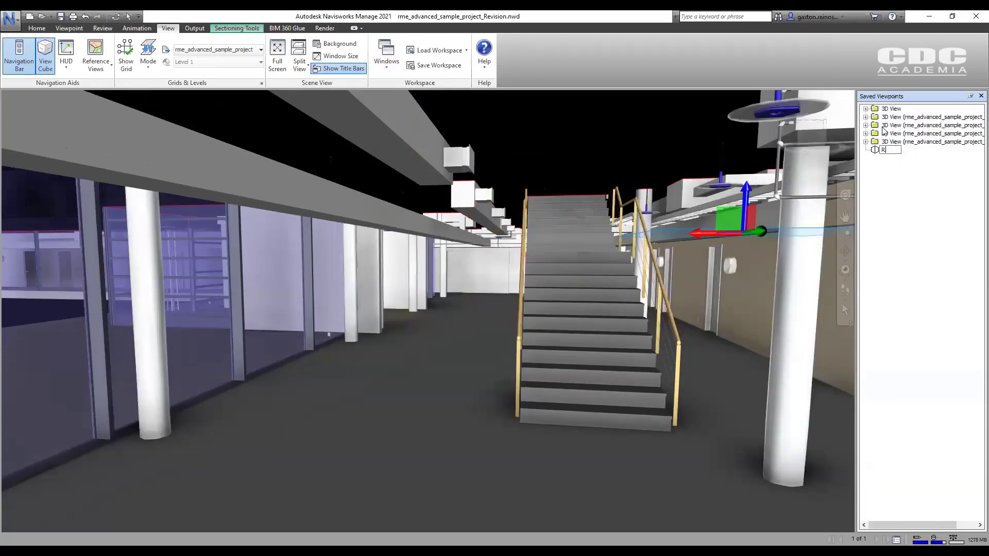
type("evisar distancia")
type(" d")
type("ifur")
type("sores a esca")
type("lera")
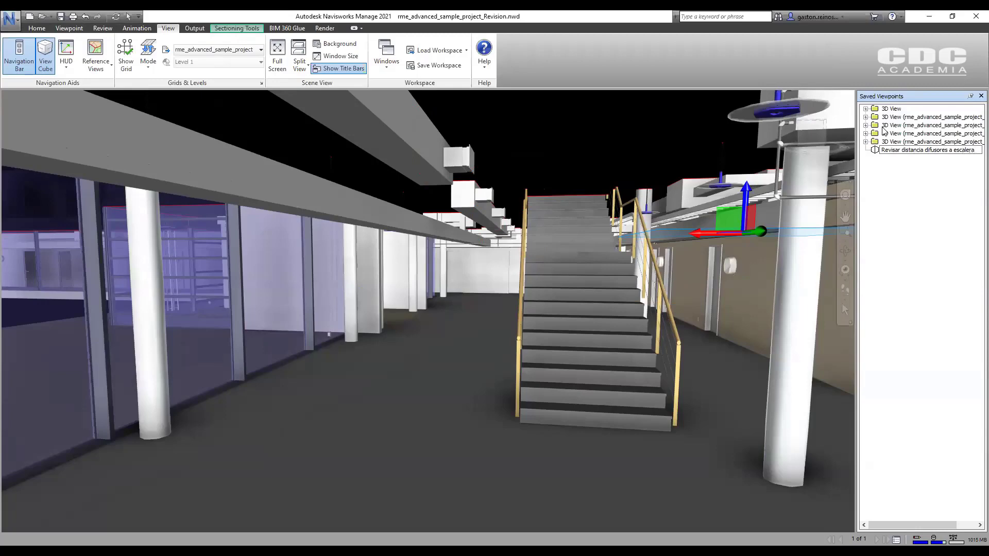
key("Return")
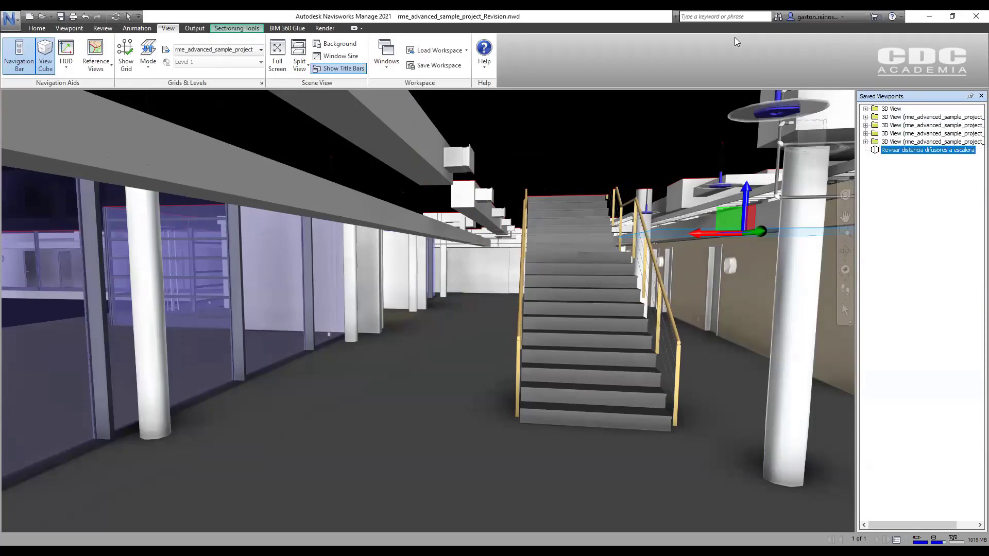
left_click(36, 27)
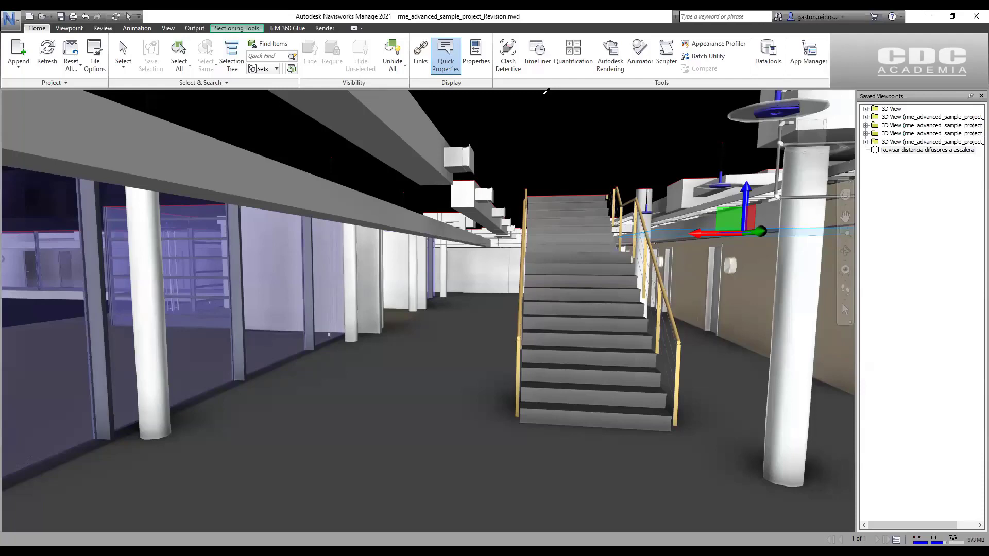
left_click(103, 28)
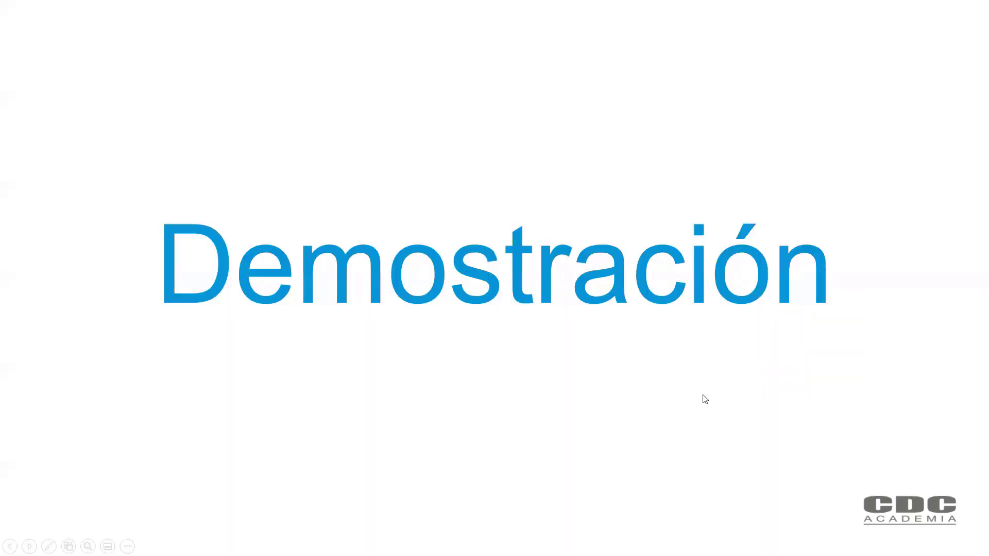
key("Left")
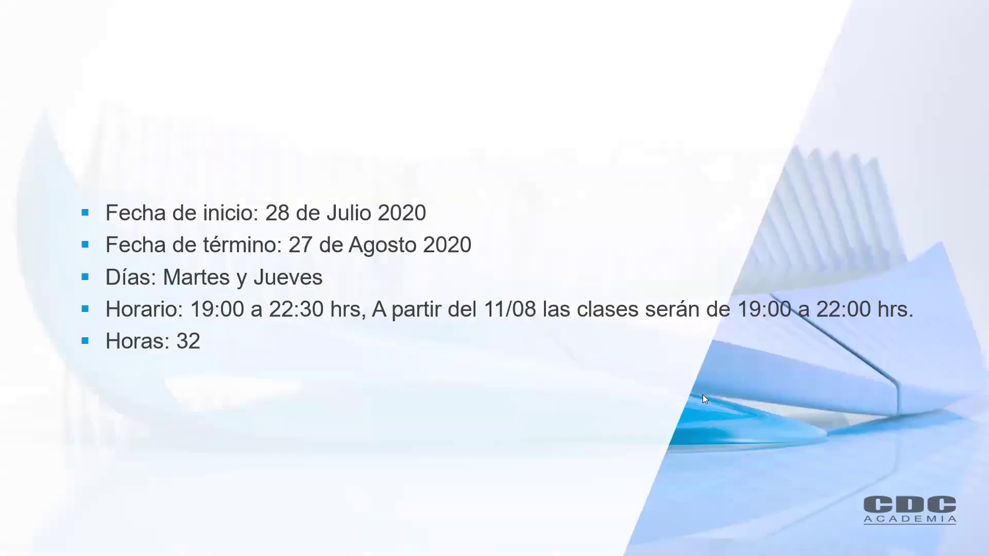